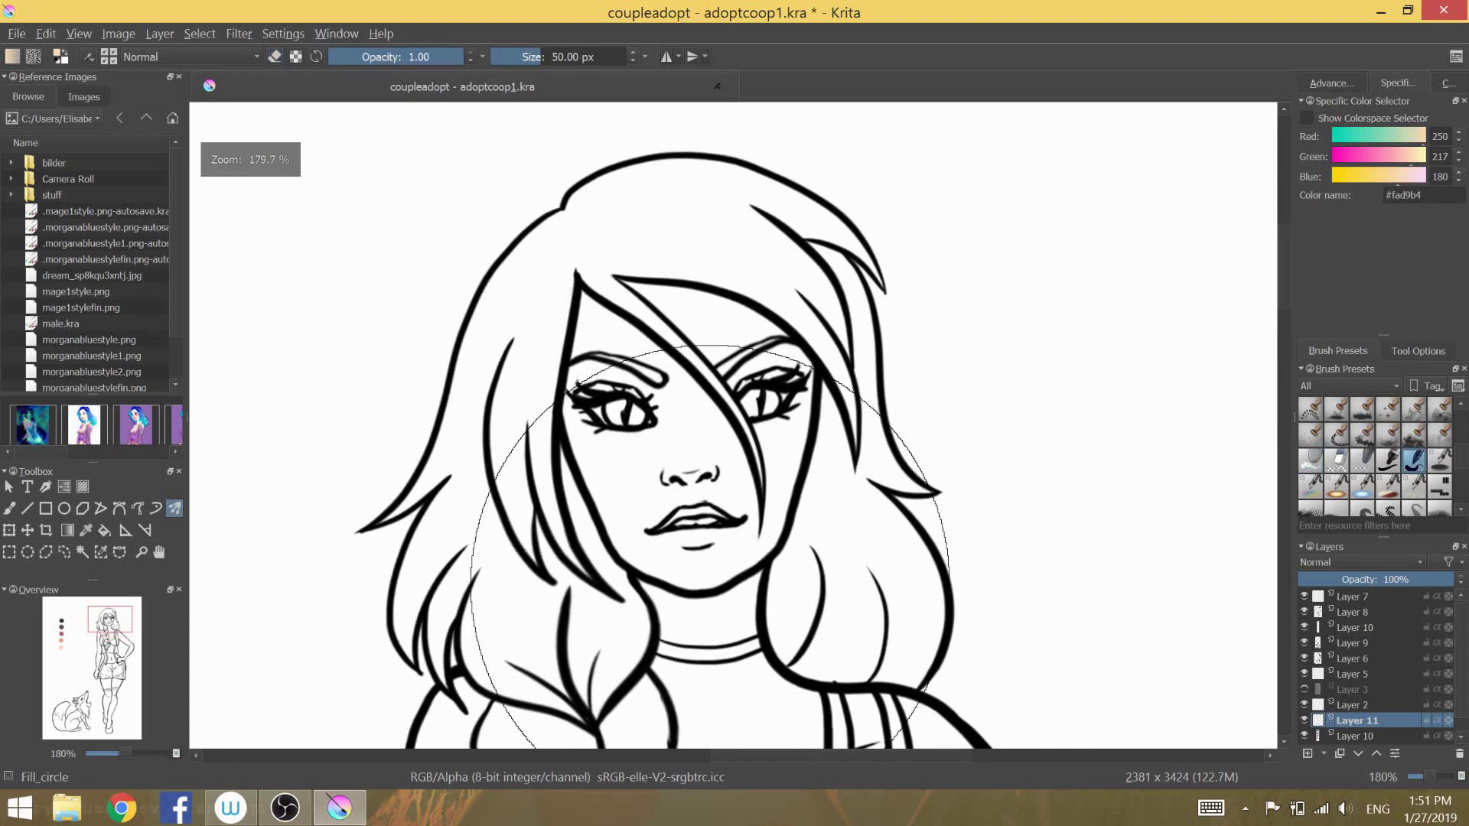
# - Paint peach (#fad9b4) over the hair and face, resizing the brush as needed
pyautogui.moveTo(590, 429)
pyautogui.mouseDown()
pyautogui.moveTo(613, 204)
pyautogui.moveTo(508, 302)
pyautogui.moveTo(470, 399)
pyautogui.moveTo(520, 360)
pyautogui.mouseUp()
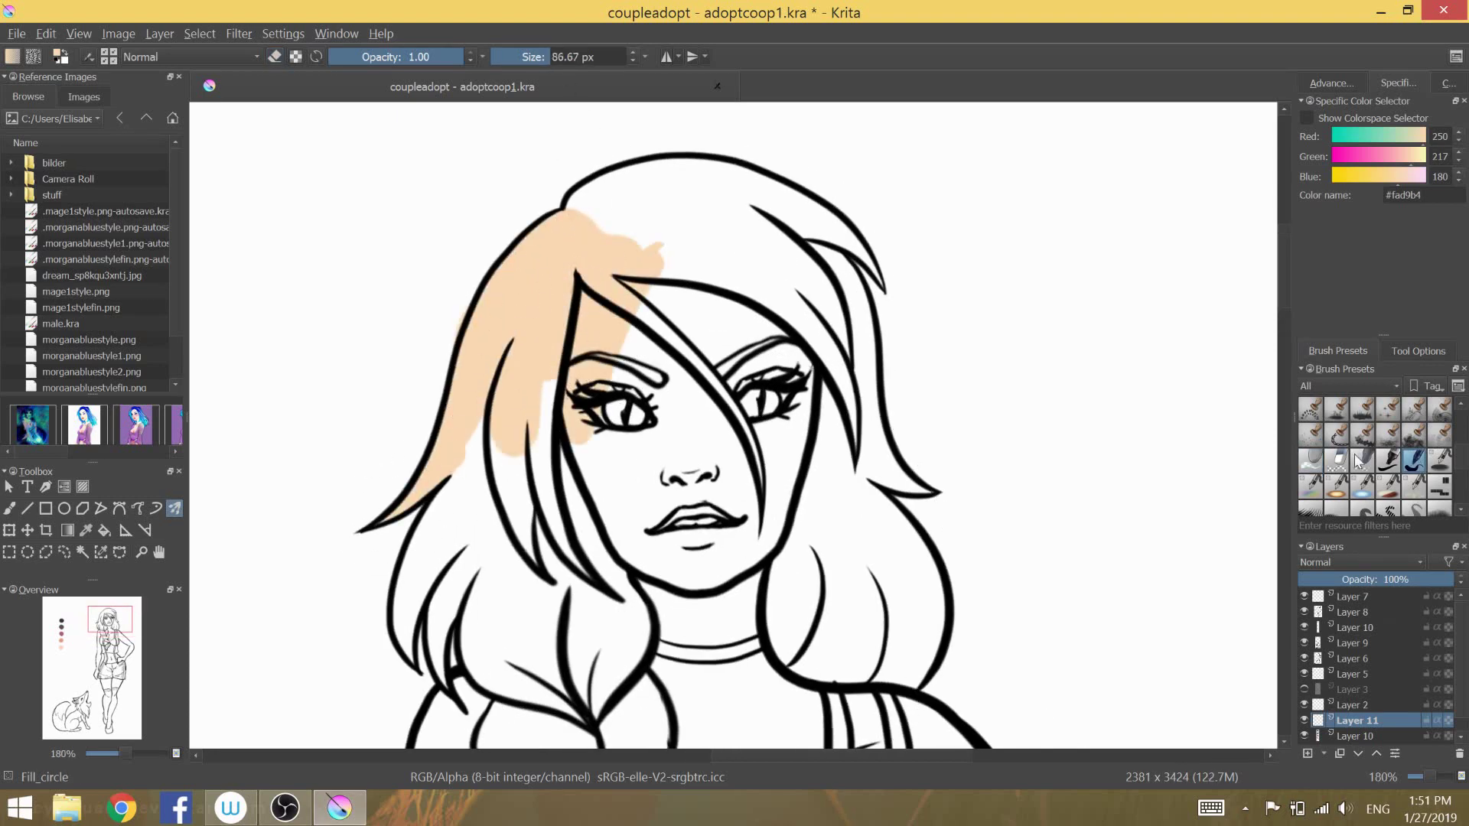
pyautogui.press(']')
pyautogui.moveTo(535, 536)
pyautogui.mouseDown()
pyautogui.moveTo(742, 467)
pyautogui.moveTo(590, 213)
pyautogui.moveTo(704, 197)
pyautogui.moveTo(820, 219)
pyautogui.moveTo(872, 437)
pyautogui.moveTo(842, 444)
pyautogui.moveTo(834, 566)
pyautogui.mouseUp()
pyautogui.press('[')
pyautogui.press('[')
pyautogui.press('[')
pyautogui.moveTo(888, 375)
pyautogui.mouseDown()
pyautogui.moveTo(892, 313)
pyautogui.moveTo(825, 86)
pyautogui.mouseUp()
pyautogui.hotkey('ctrl', 'z')
pyautogui.press('[')
pyautogui.moveTo(314, 460)
pyautogui.mouseDown()
pyautogui.moveTo(315, 391)
pyautogui.moveTo(350, 344)
pyautogui.moveTo(397, 358)
pyautogui.moveTo(428, 505)
pyautogui.moveTo(586, 464)
pyautogui.moveTo(788, 311)
pyautogui.moveTo(852, 449)
pyautogui.moveTo(689, 536)
pyautogui.mouseUp()
# - Extend the peach fill over the left hair, braid and down the left arm
pyautogui.scroll(-5, 492, 283)
pyautogui.moveTo(492, 283)
pyautogui.mouseDown()
pyautogui.moveTo(475, 426)
pyautogui.moveTo(689, 383)
pyautogui.mouseUp()
pyautogui.scroll(-3, 482, 158)
pyautogui.moveTo(482, 157)
pyautogui.mouseDown()
pyautogui.moveTo(562, 313)
pyautogui.moveTo(623, 288)
pyautogui.moveTo(558, 485)
pyautogui.moveTo(610, 442)
pyautogui.moveTo(567, 627)
pyautogui.mouseUp()
pyautogui.scroll(-5, 562, 314)
pyautogui.scroll(-3, 566, 628)
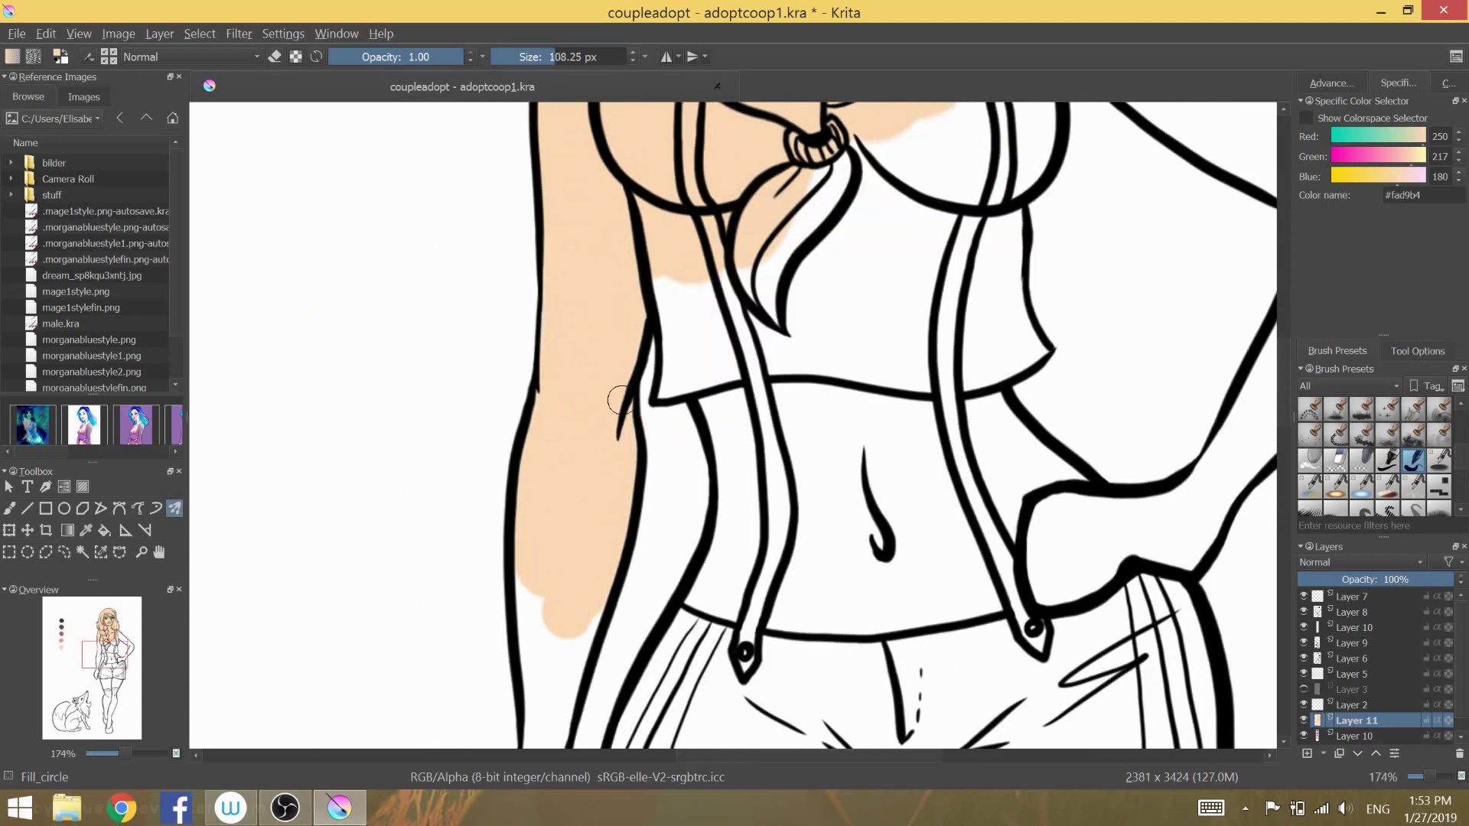
pyautogui.moveTo(564, 430)
pyautogui.mouseDown()
pyautogui.moveTo(558, 571)
pyautogui.moveTo(579, 505)
pyautogui.moveTo(515, 396)
pyautogui.moveTo(516, 505)
pyautogui.mouseUp()
pyautogui.scroll(-3, 579, 505)
# - Fill the shorts, arm and torso with peach
pyautogui.click(294, 815)
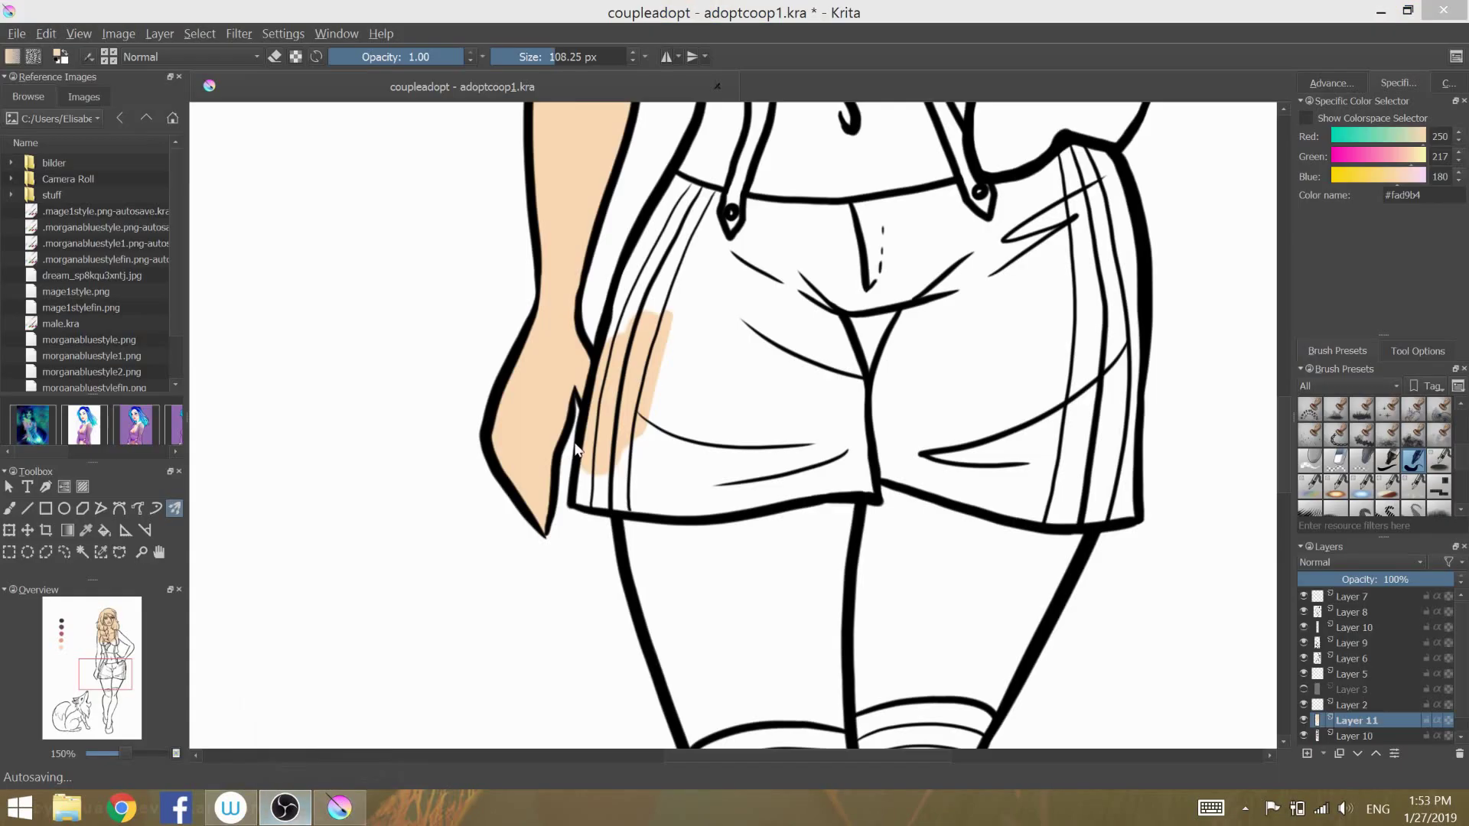
pyautogui.moveTo(658, 321)
pyautogui.mouseDown()
pyautogui.moveTo(593, 486)
pyautogui.moveTo(689, 321)
pyautogui.mouseUp()
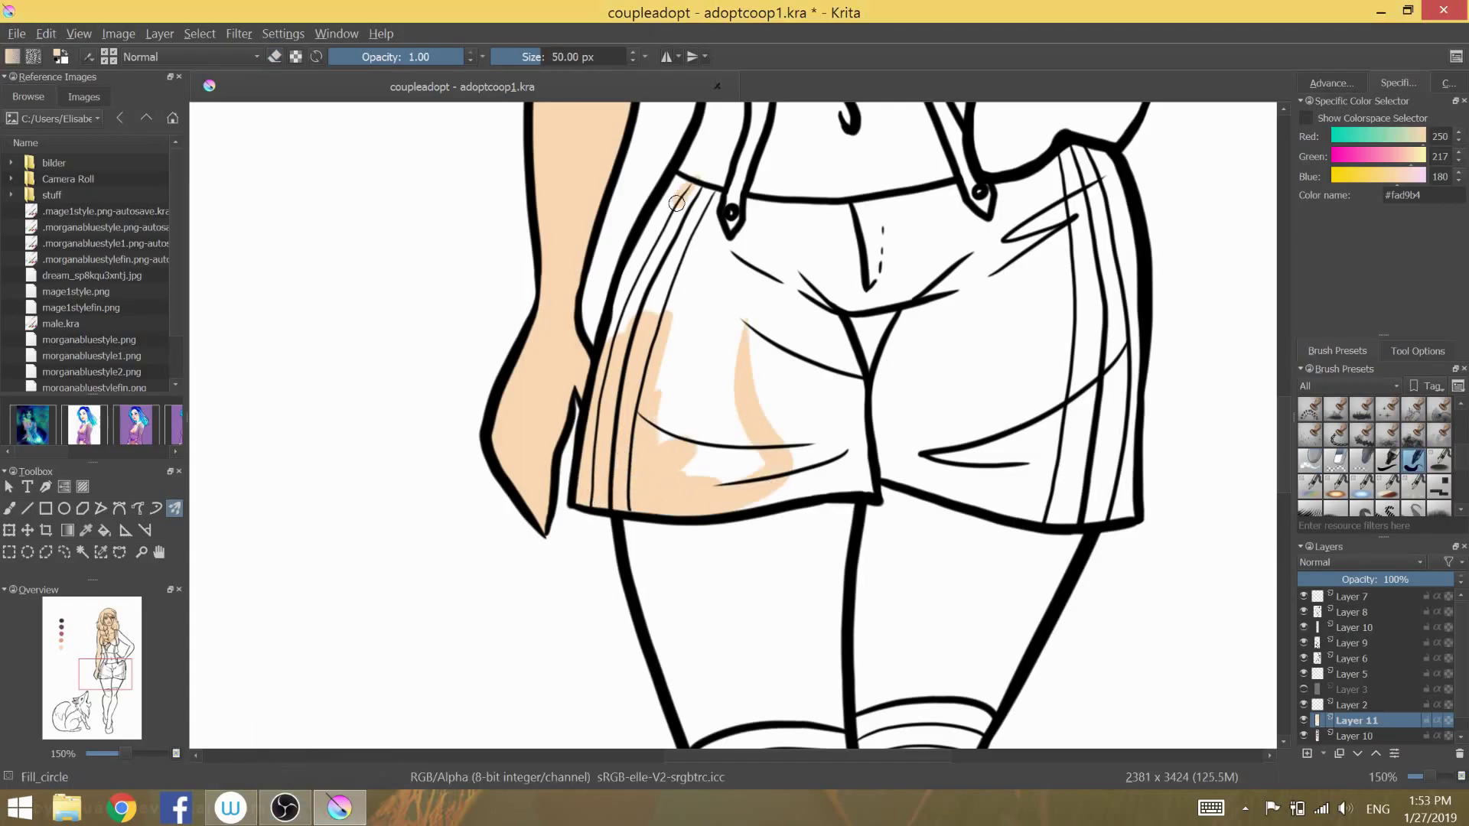
pyautogui.scroll(-1, 688, 321)
pyautogui.moveTo(509, 230)
pyautogui.mouseDown()
pyautogui.moveTo(545, 335)
pyautogui.moveTo(559, 489)
pyautogui.mouseUp()
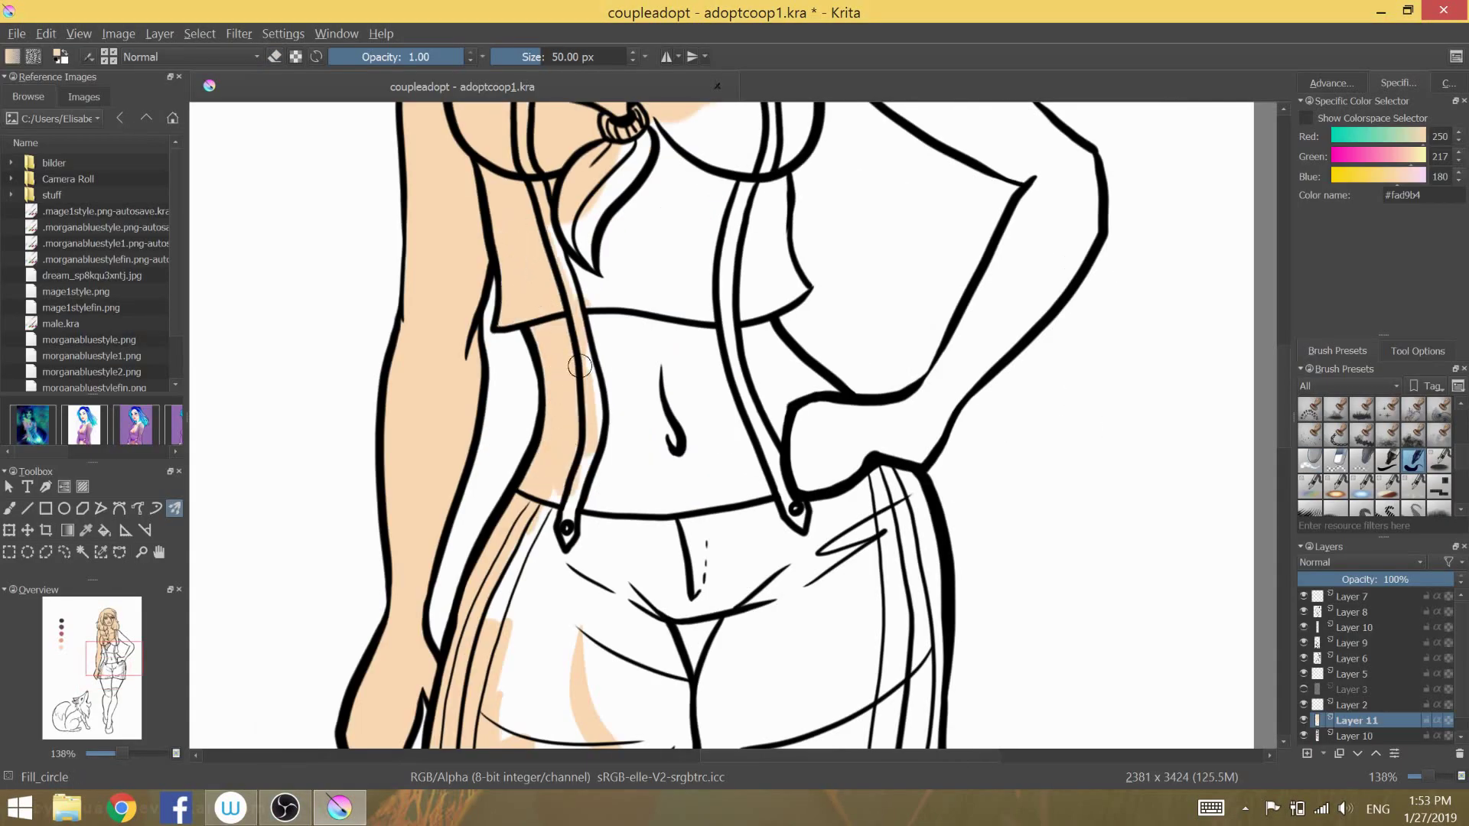
pyautogui.moveTo(582, 306); pyautogui.dragTo(650, 130)
pyautogui.moveTo(650, 321); pyautogui.dragTo(536, 689)
pyautogui.scroll(1, 617, 460)
pyautogui.moveTo(581, 359)
pyautogui.mouseDown()
pyautogui.moveTo(617, 460)
pyautogui.moveTo(485, 607)
pyautogui.mouseUp()
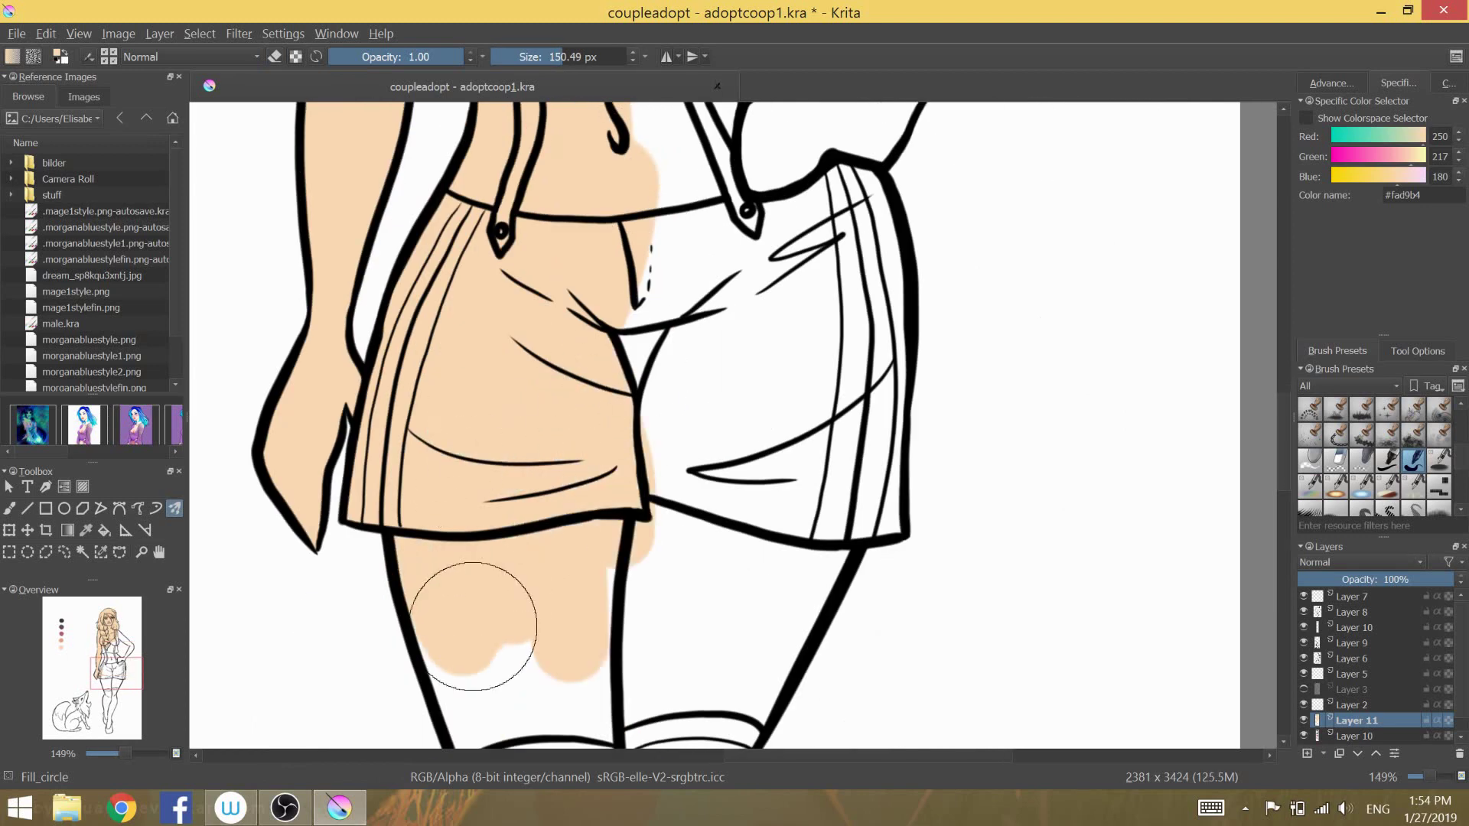
# - Fill both legs and the feet with peach
pyautogui.scroll(-3, 485, 607)
pyautogui.moveTo(490, 322)
pyautogui.mouseDown()
pyautogui.moveTo(551, 498)
pyautogui.moveTo(620, 460)
pyautogui.mouseUp()
pyautogui.scroll(-2, 522, 136)
pyautogui.moveTo(523, 136)
pyautogui.mouseDown()
pyautogui.moveTo(531, 403)
pyautogui.moveTo(558, 351)
pyautogui.moveTo(515, 567)
pyautogui.moveTo(635, 214)
pyautogui.mouseUp()
pyautogui.scroll(-3, 635, 215)
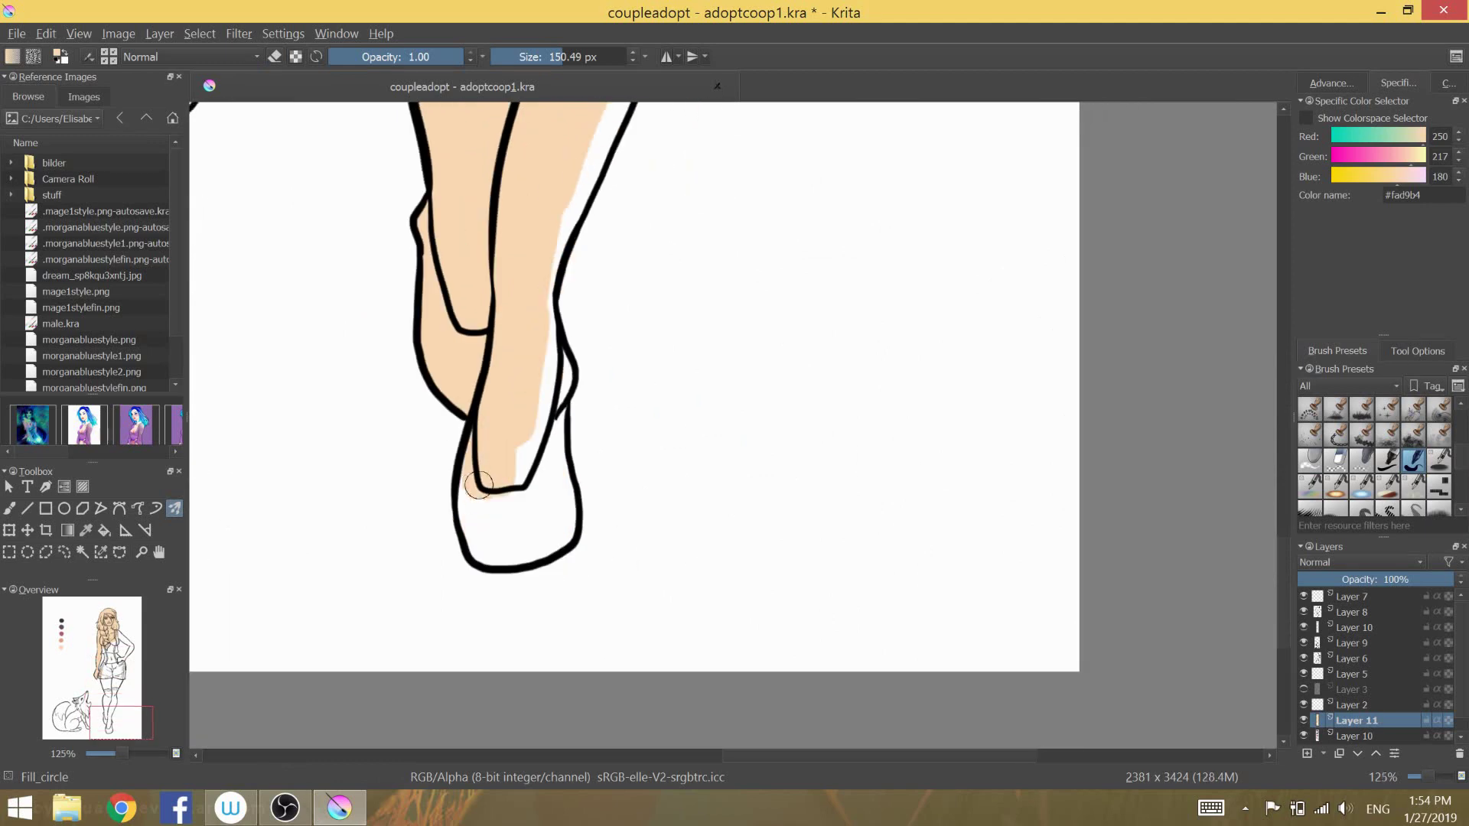
pyautogui.moveTo(474, 474)
pyautogui.mouseDown()
pyautogui.moveTo(515, 508)
pyautogui.moveTo(548, 370)
pyautogui.mouseUp()
# - Erase a spill, then paint peach over the thigh
pyautogui.press('e')
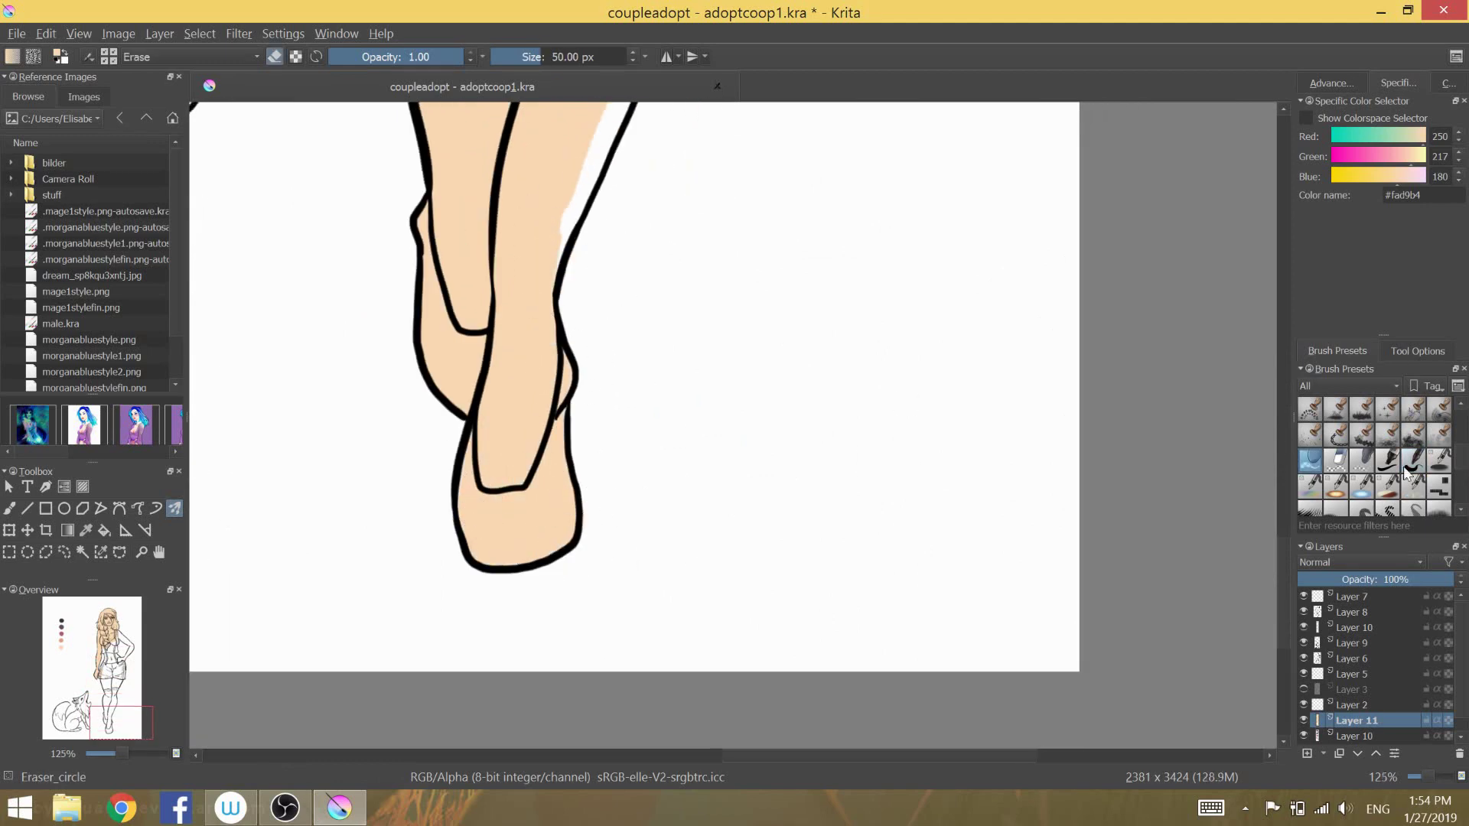
pyautogui.click(1414, 460)
pyautogui.scroll(3, 414, 475)
pyautogui.moveTo(413, 475)
pyautogui.mouseDown()
pyautogui.moveTo(485, 311)
pyautogui.moveTo(435, 211)
pyautogui.moveTo(544, 220)
pyautogui.moveTo(404, 138)
pyautogui.mouseUp()
pyautogui.scroll(1, 469, 288)
pyautogui.scroll(3, 404, 137)
pyautogui.moveTo(337, 275)
pyautogui.mouseDown()
pyautogui.moveTo(367, 291)
pyautogui.moveTo(370, 421)
pyautogui.moveTo(498, 230)
pyautogui.moveTo(551, 382)
pyautogui.moveTo(490, 459)
pyautogui.mouseUp()
# - Fill the waist between the suspenders with peach and clean up with the eraser
pyautogui.scroll(3, 489, 428)
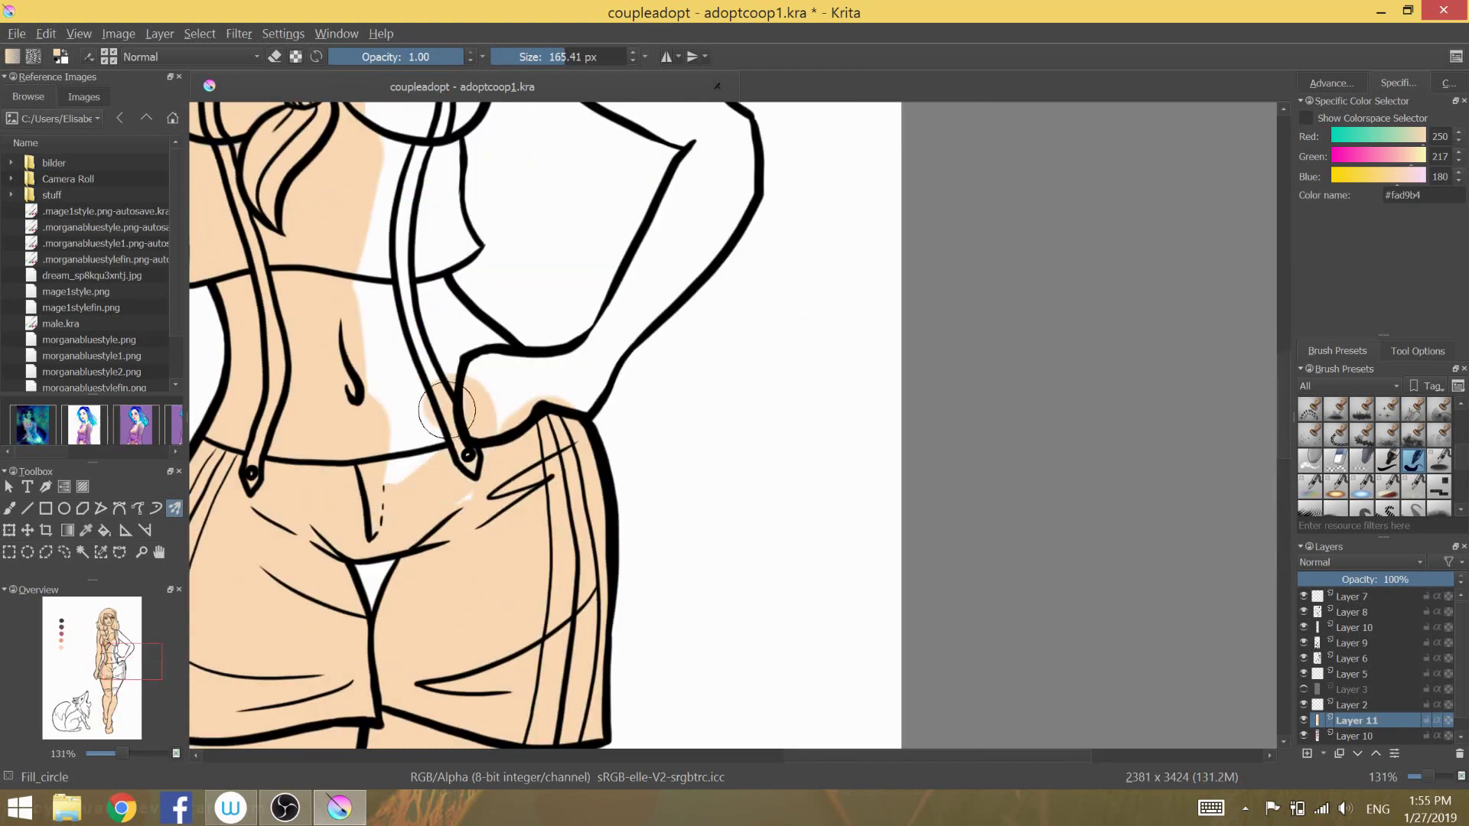
pyautogui.moveTo(447, 411)
pyautogui.mouseDown()
pyautogui.moveTo(436, 294)
pyautogui.moveTo(559, 368)
pyautogui.moveTo(672, 245)
pyautogui.moveTo(679, 278)
pyautogui.mouseUp()
pyautogui.scroll(3, 678, 278)
pyautogui.moveTo(640, 426)
pyautogui.mouseDown()
pyautogui.moveTo(603, 385)
pyautogui.moveTo(436, 306)
pyautogui.moveTo(584, 418)
pyautogui.moveTo(451, 253)
pyautogui.moveTo(561, 373)
pyautogui.moveTo(398, 344)
pyautogui.moveTo(344, 498)
pyautogui.moveTo(387, 536)
pyautogui.mouseUp()
pyautogui.press('e')
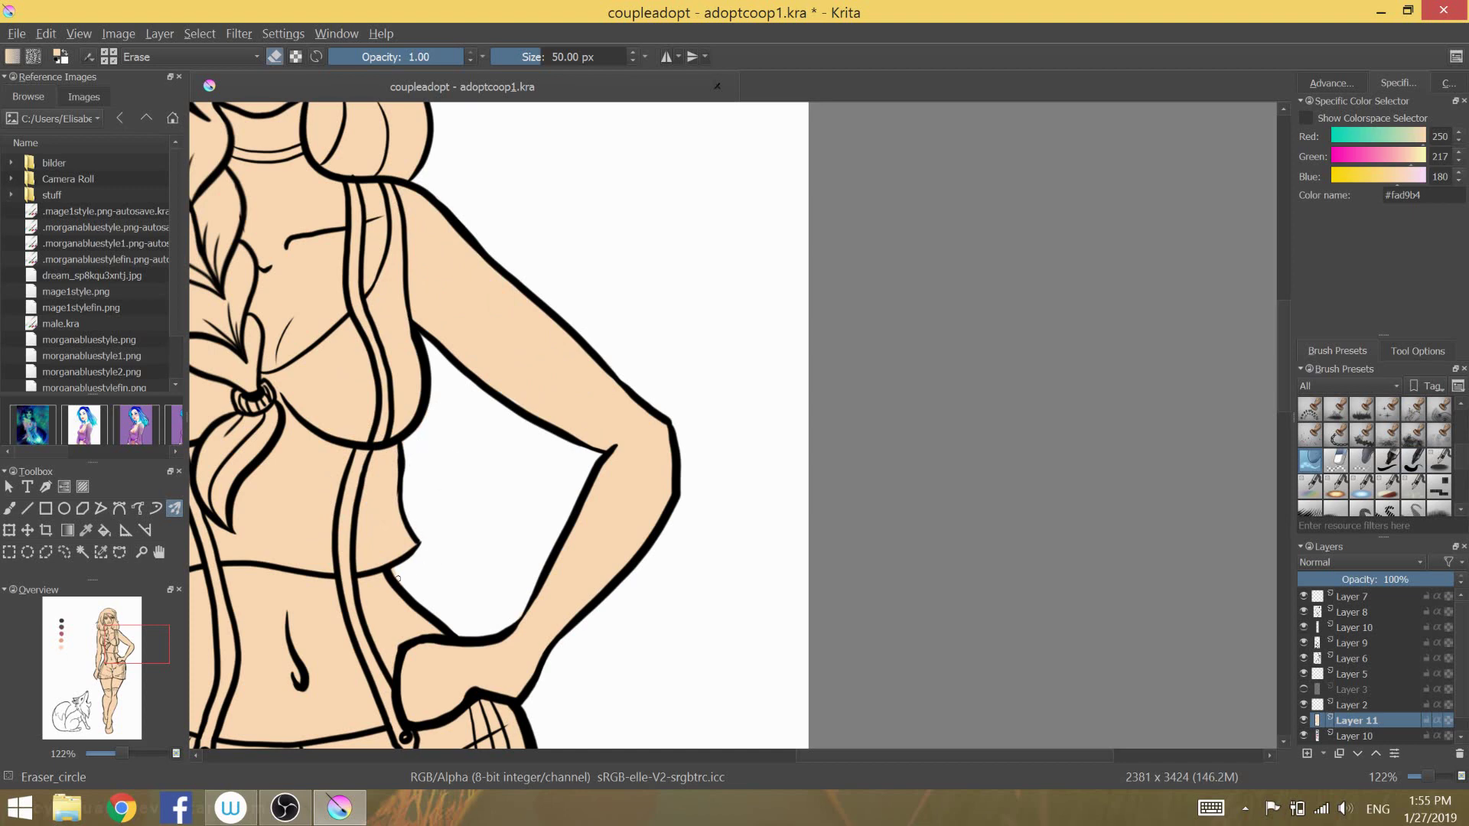
pyautogui.scroll(-3, 604, 413)
pyautogui.scroll(-2, 598, 421)
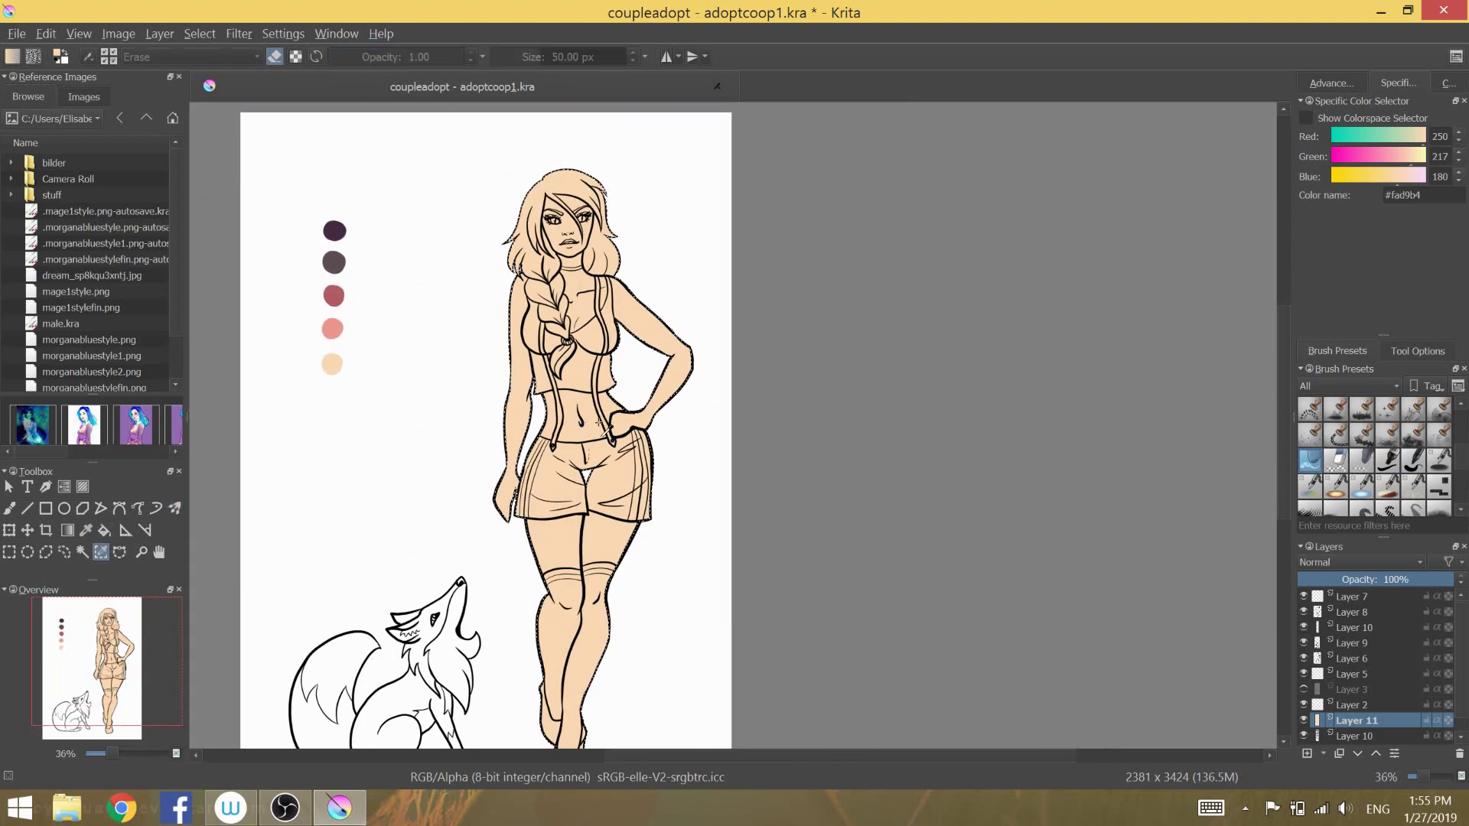
# - Pick dusty red #b25c62 from the swatches and paint the hair down toward the braid
pyautogui.click(1407, 462)
pyautogui.scroll(1, 534, 220)
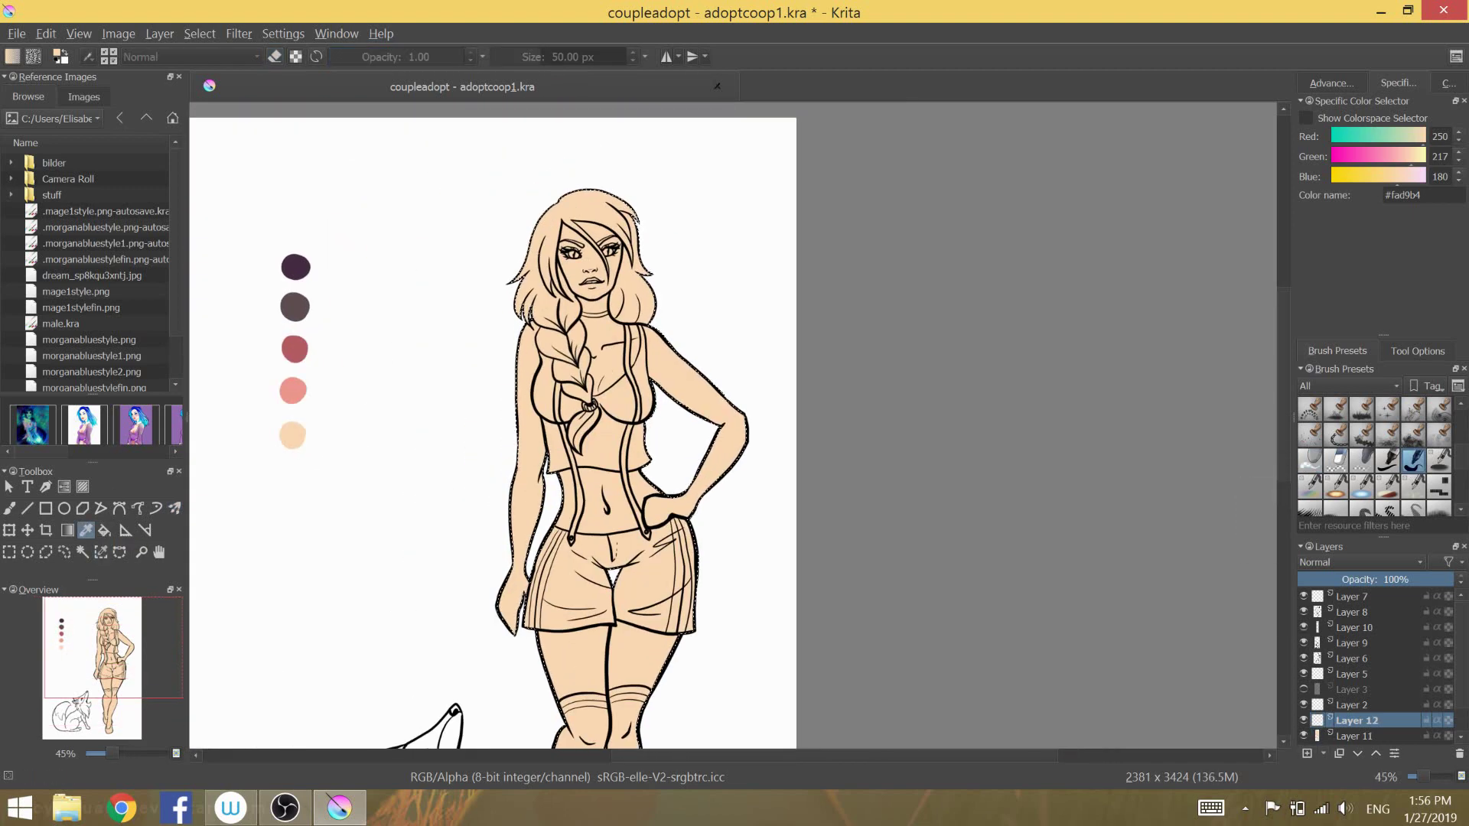
pyautogui.click(295, 349)
pyautogui.scroll(3, 674, 160)
pyautogui.moveTo(421, 264); pyautogui.dragTo(393, 286)
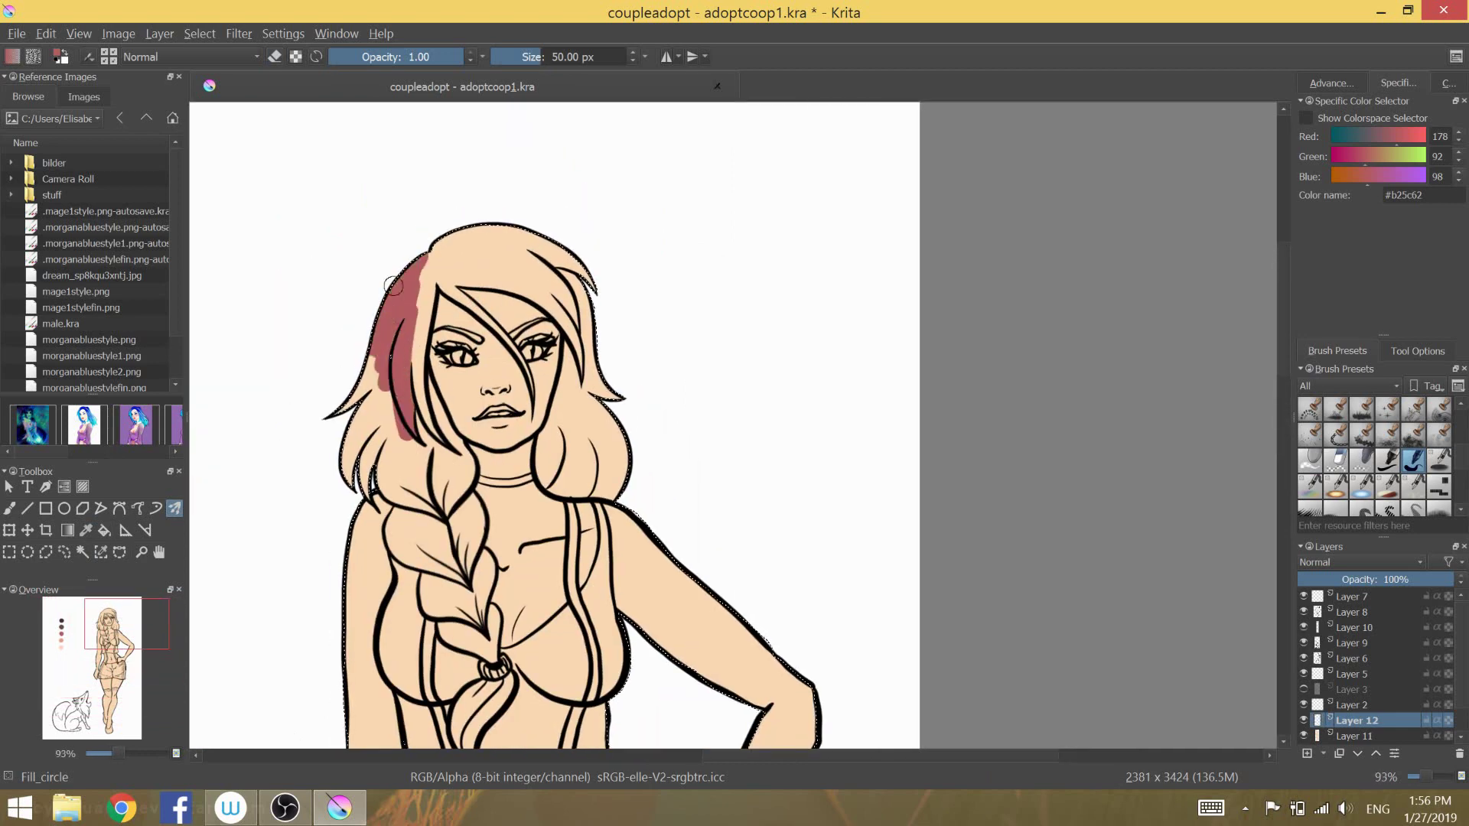
pyautogui.moveTo(442, 444); pyautogui.dragTo(425, 252)
pyautogui.scroll(2, 543, 656)
pyautogui.moveTo(302, 341); pyautogui.dragTo(267, 417)
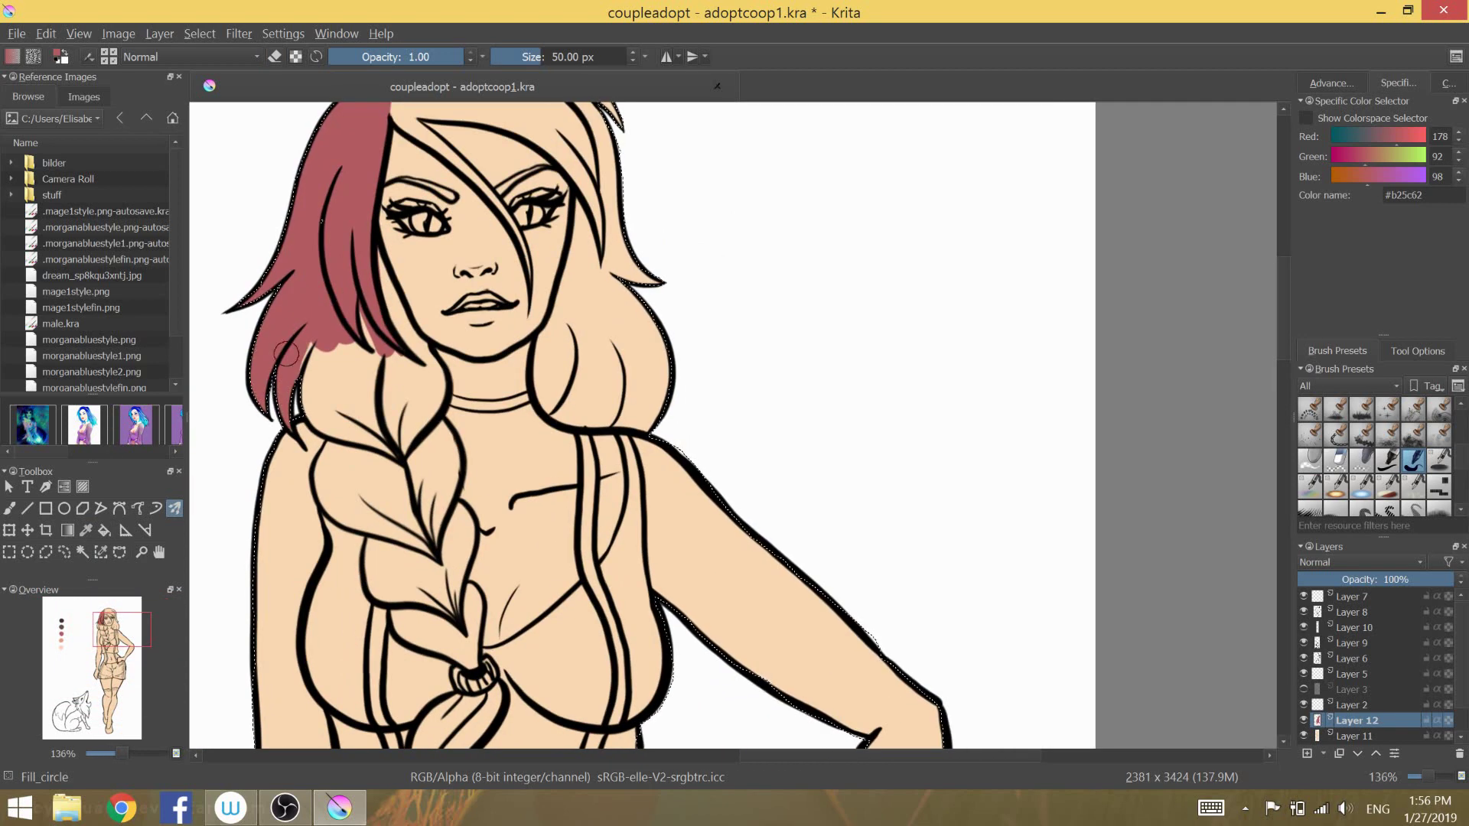
pyautogui.moveTo(387, 452)
pyautogui.mouseDown()
pyautogui.moveTo(319, 409)
pyautogui.moveTo(373, 481)
pyautogui.mouseUp()
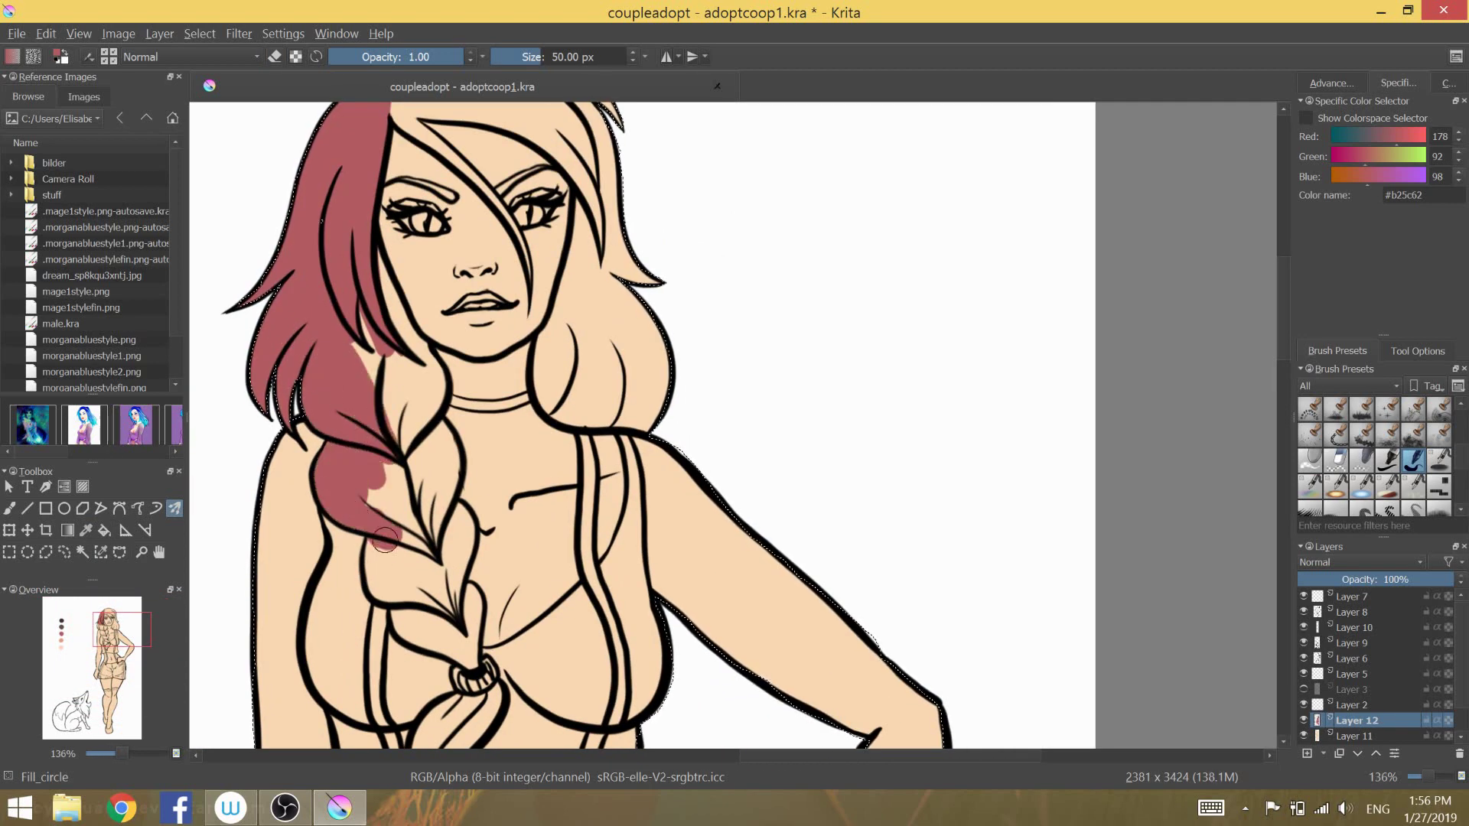
# - Paint the braid, upper hair and right locks dusty red
pyautogui.moveTo(407, 576); pyautogui.dragTo(417, 634)
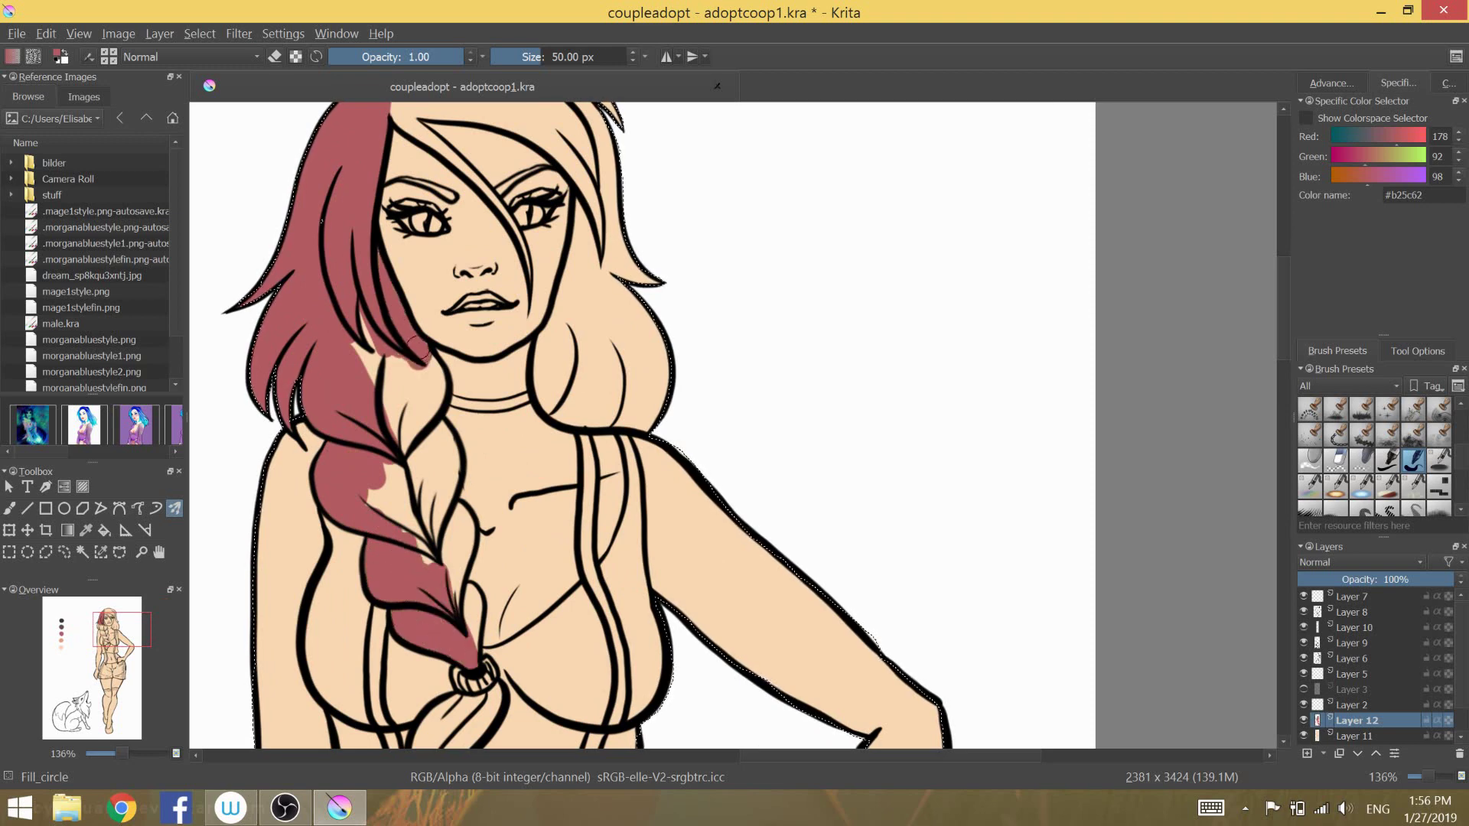
pyautogui.moveTo(419, 350)
pyautogui.mouseDown()
pyautogui.moveTo(423, 566)
pyautogui.moveTo(445, 477)
pyautogui.mouseUp()
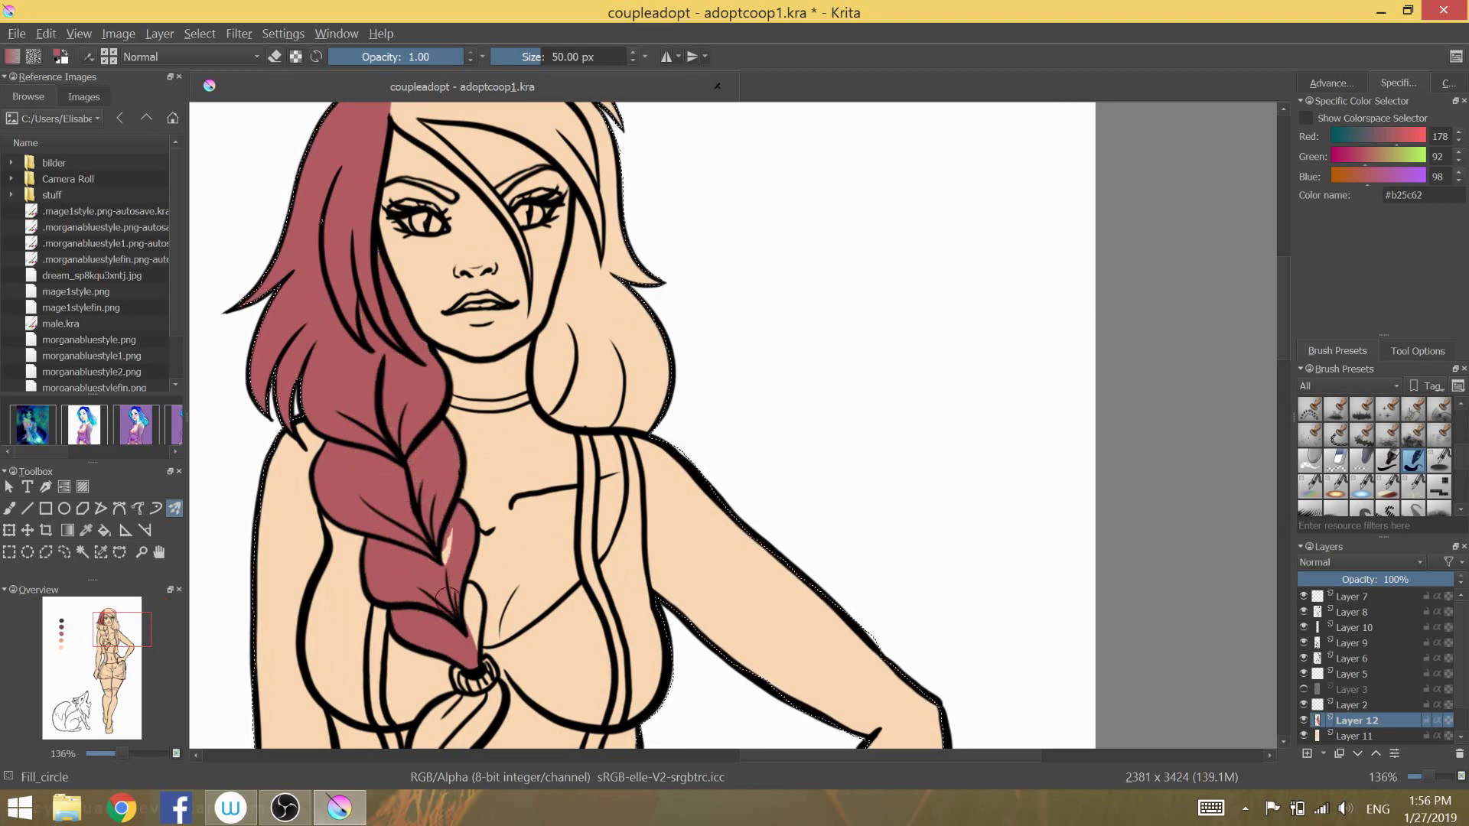
pyautogui.scroll(-5, 470, 637)
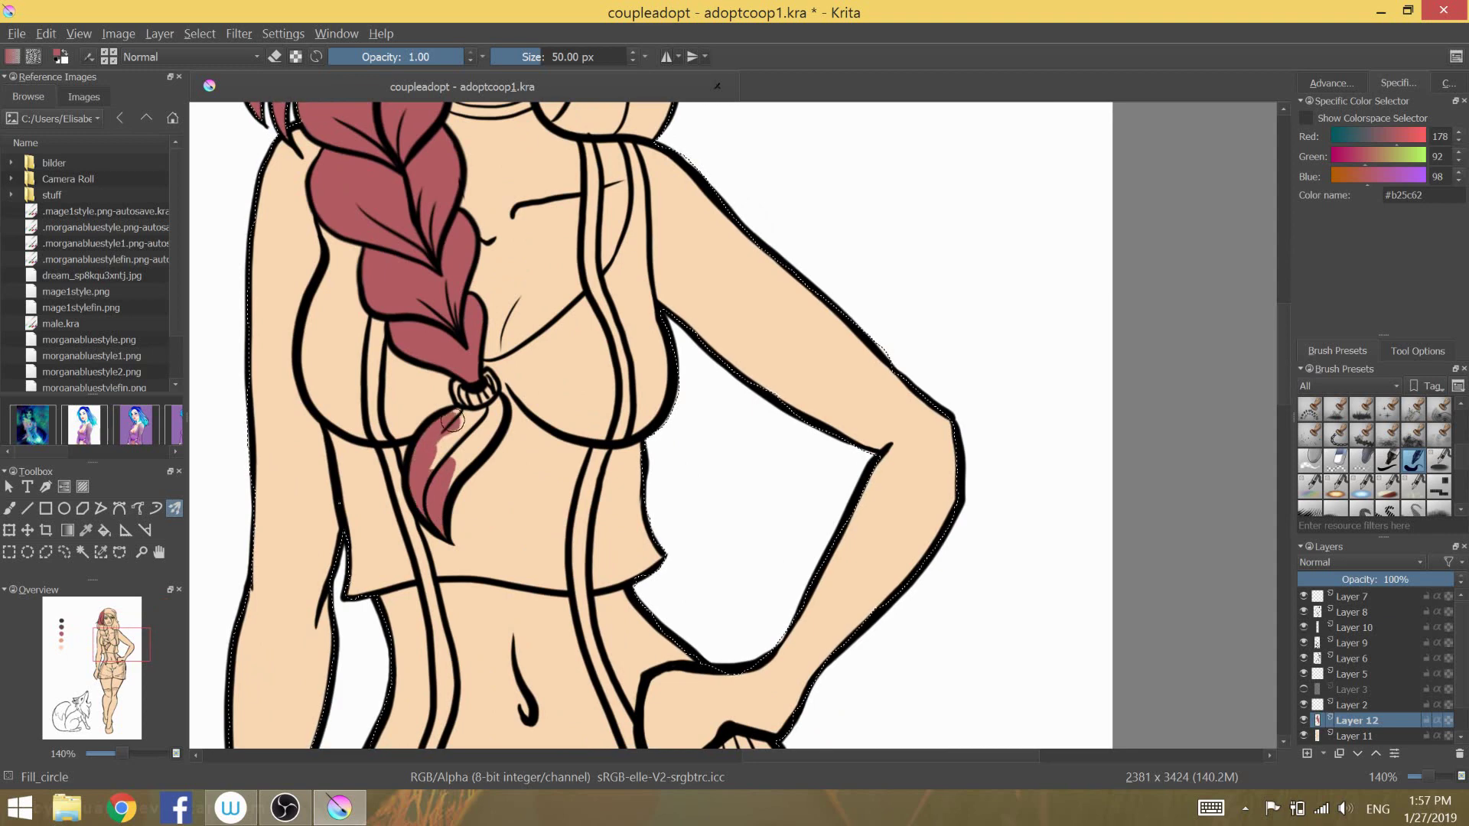
pyautogui.scroll(5, 430, 484)
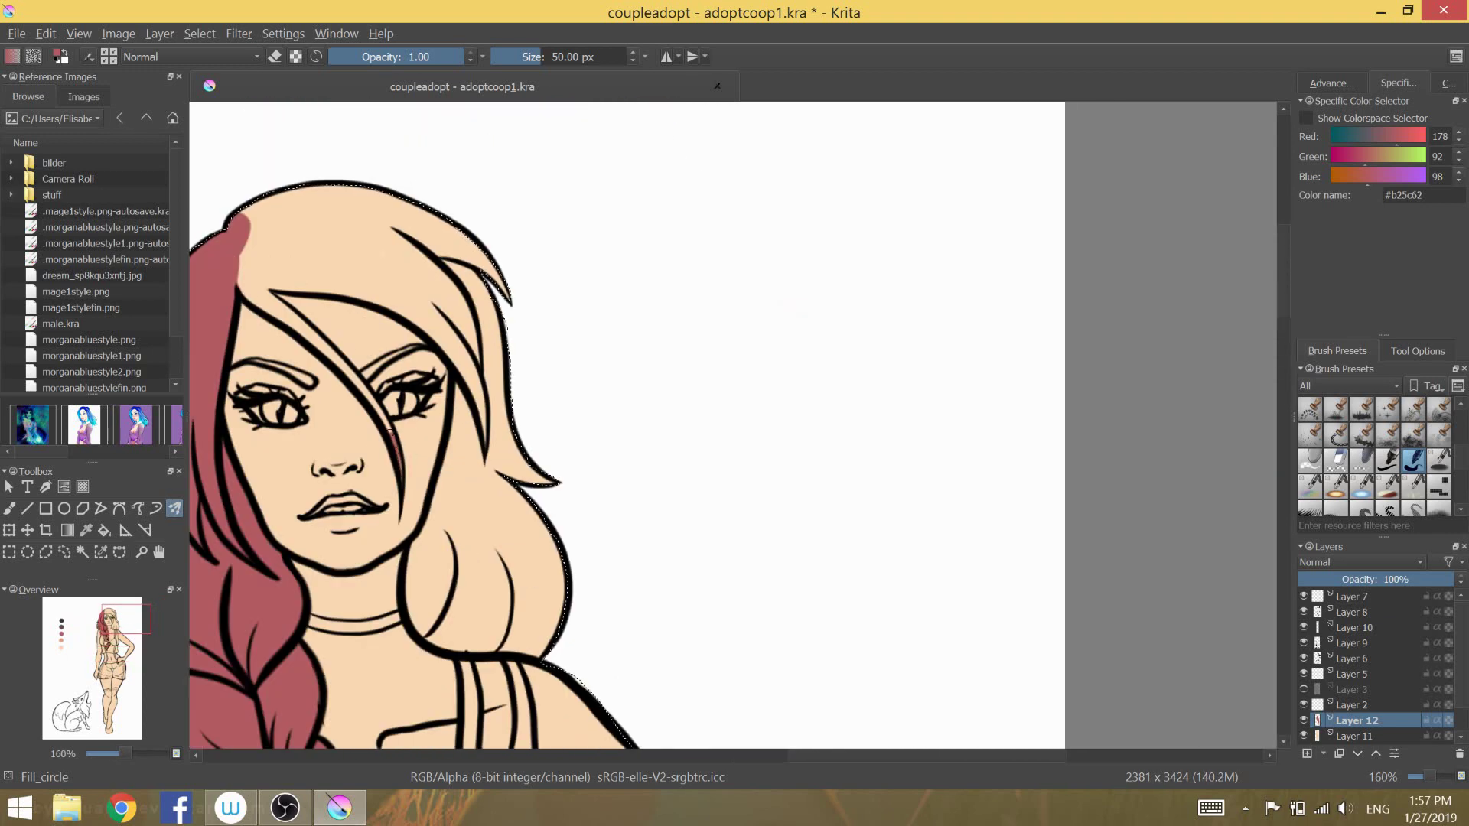
pyautogui.moveTo(295, 270)
pyautogui.mouseDown()
pyautogui.moveTo(383, 283)
pyautogui.moveTo(489, 428)
pyautogui.moveTo(252, 218)
pyautogui.moveTo(452, 304)
pyautogui.moveTo(536, 566)
pyautogui.moveTo(514, 642)
pyautogui.moveTo(429, 559)
pyautogui.moveTo(460, 398)
pyautogui.moveTo(492, 584)
pyautogui.mouseUp()
pyautogui.scroll(3, 516, 325)
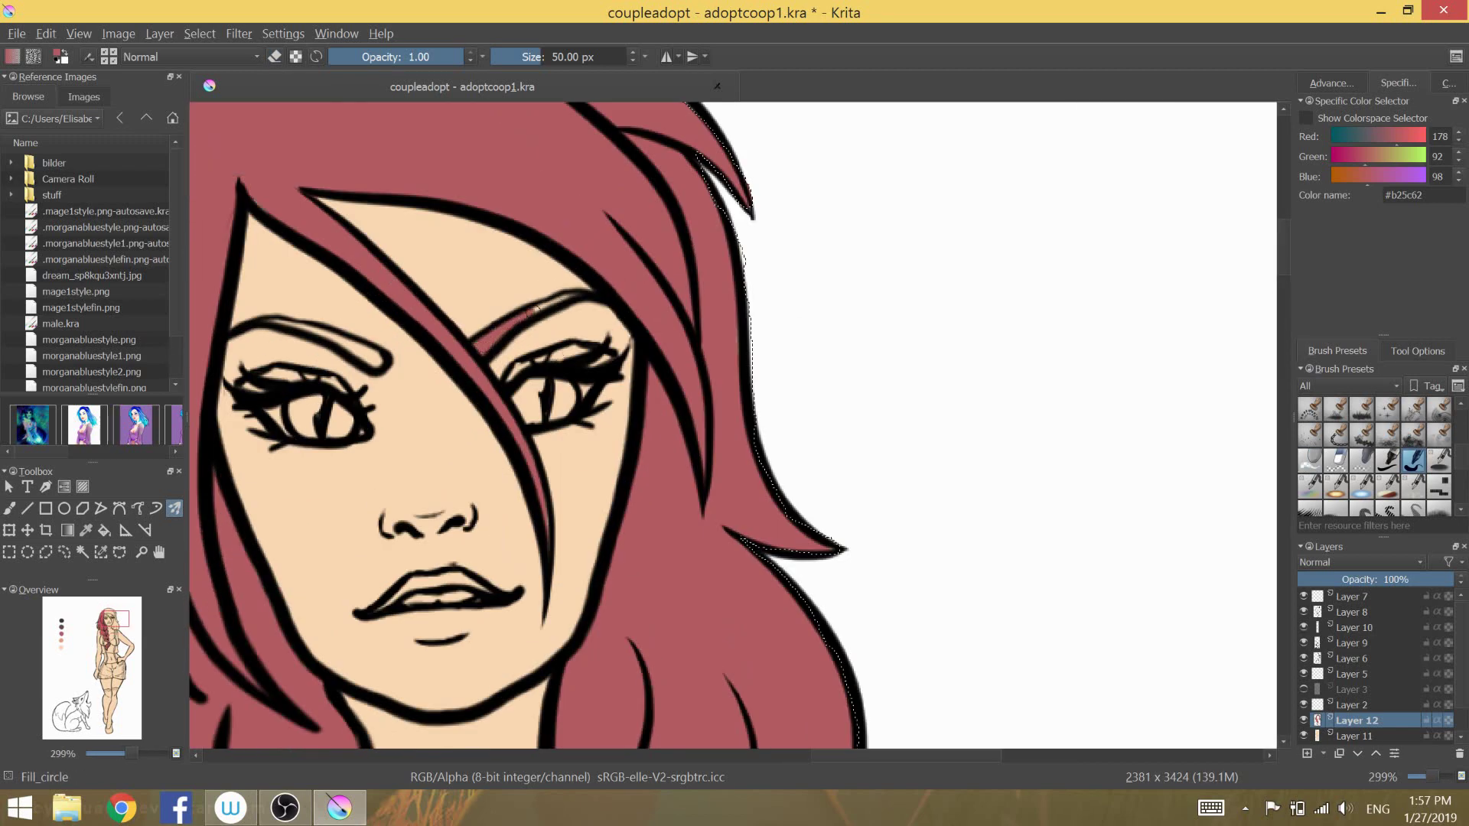
pyautogui.scroll(-3, 369, 357)
pyautogui.scroll(-3, 369, 357)
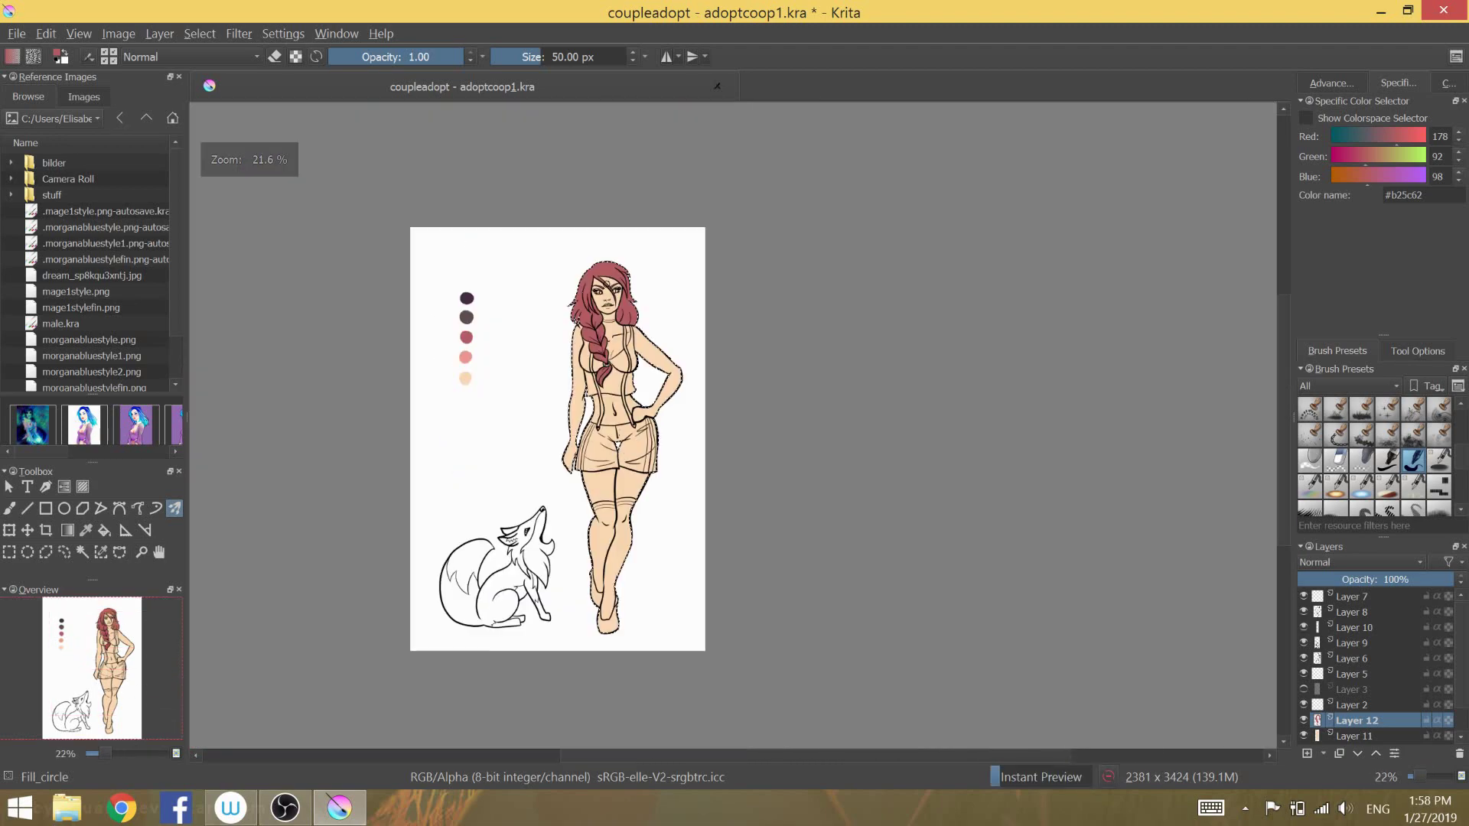
pyautogui.scroll(3, 489, 627)
# - Paint the shoe dusty red from heel to toe
pyautogui.moveTo(425, 276); pyautogui.dragTo(457, 417)
pyautogui.moveTo(465, 507)
pyautogui.mouseDown()
pyautogui.moveTo(482, 650)
pyautogui.moveTo(551, 658)
pyautogui.moveTo(586, 540)
pyautogui.mouseUp()
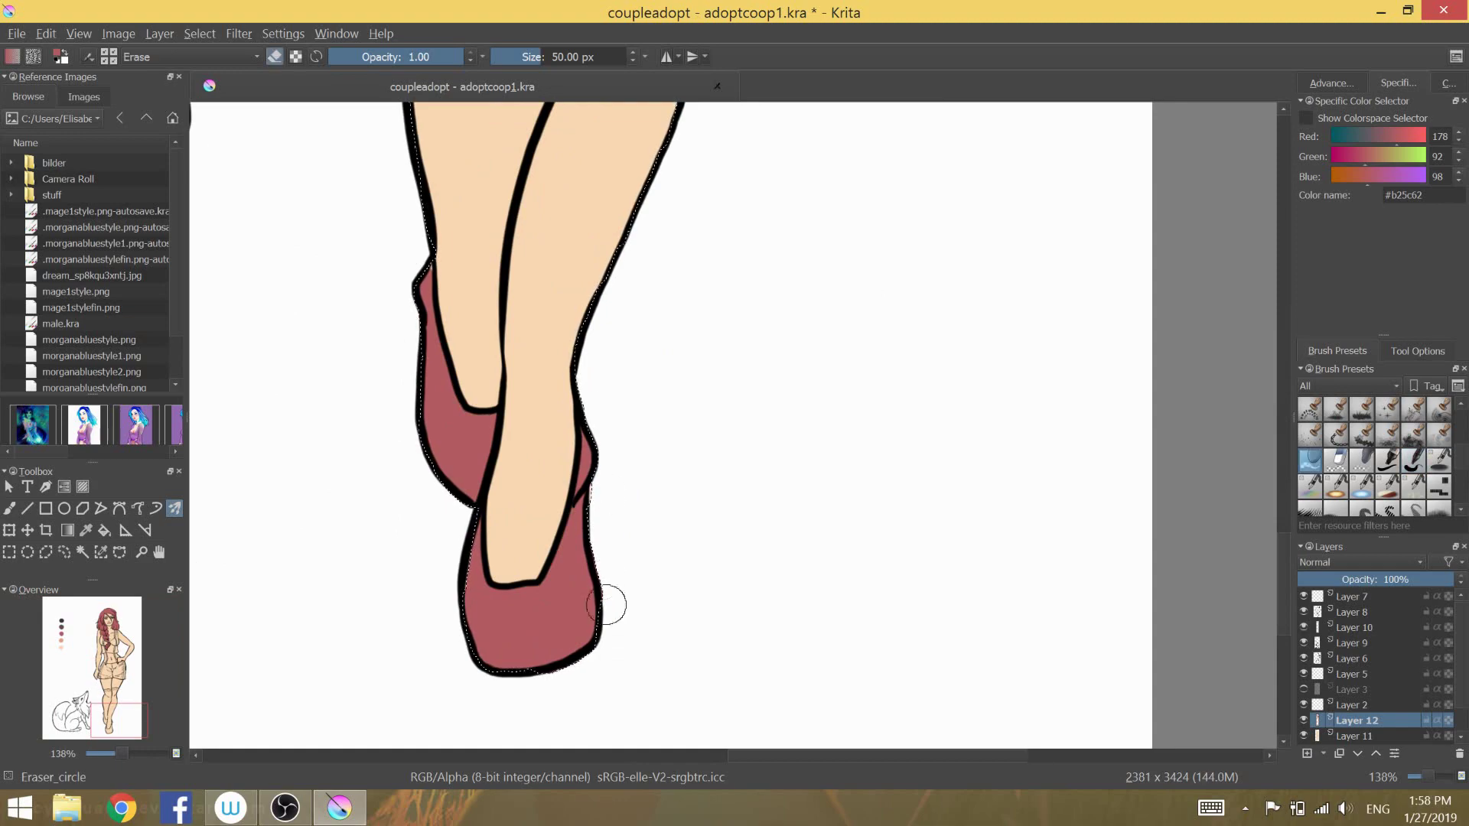
pyautogui.scroll(-2, 607, 590)
pyautogui.scroll(-2, 612, 590)
pyautogui.scroll(-2, 672, 602)
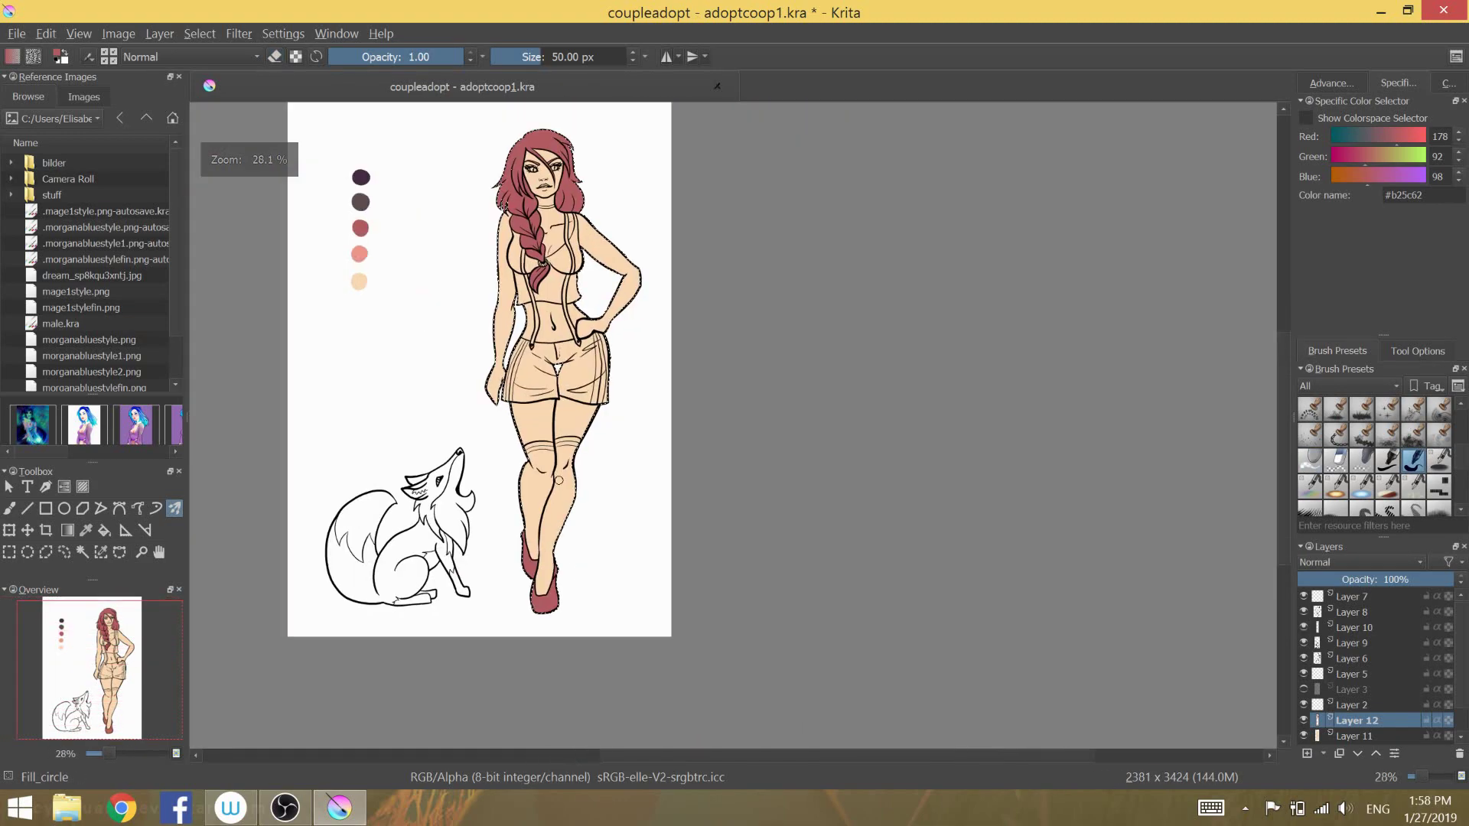
pyautogui.scroll(2, 536, 459)
pyautogui.scroll(2, 498, 459)
pyautogui.scroll(3, 474, 459)
# - Fill both halves of the shorts and the waistband dusty red, then add a new layer
pyautogui.moveTo(493, 386); pyautogui.dragTo(449, 497)
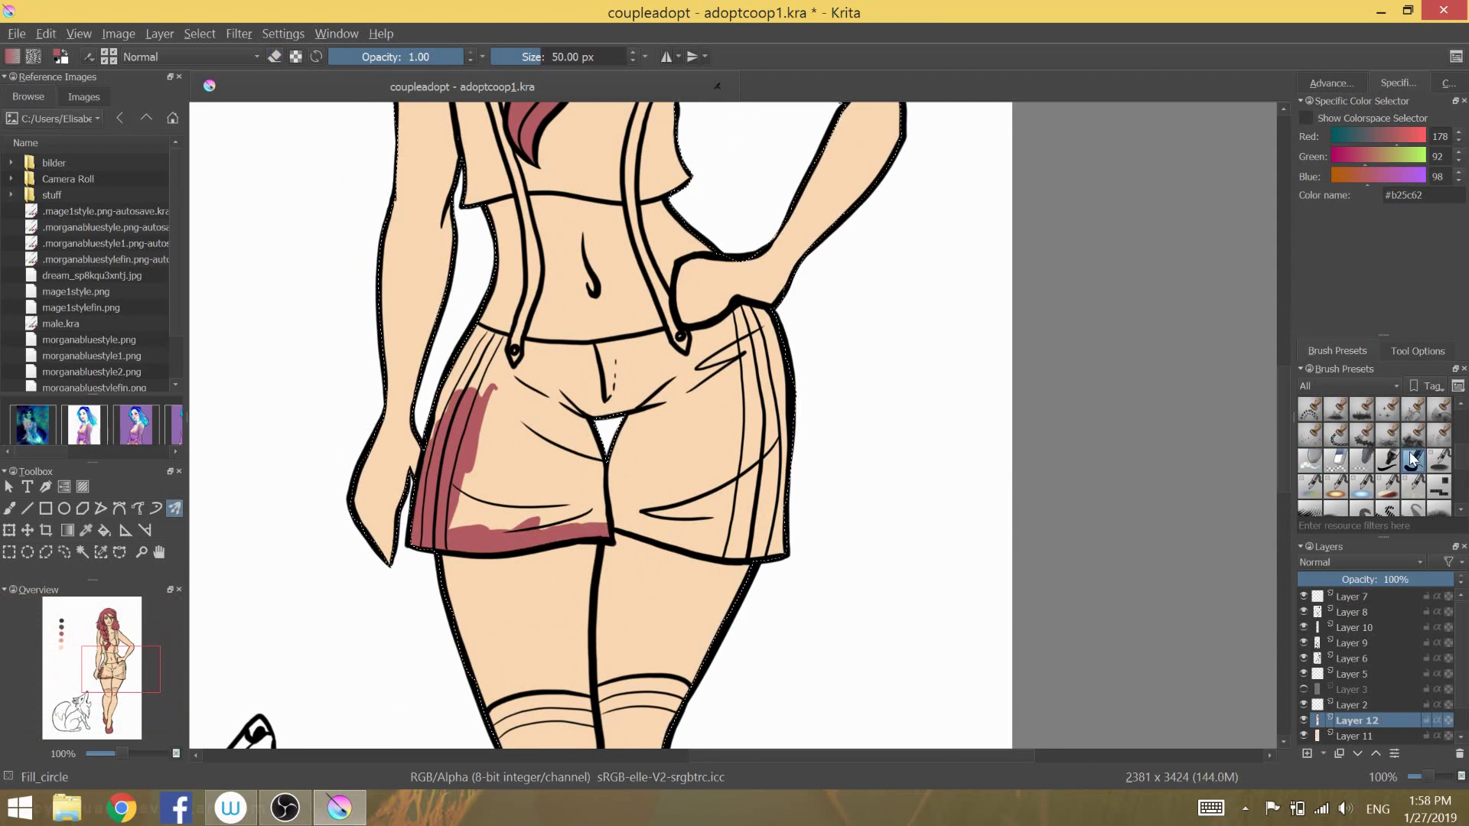
pyautogui.press('+')
pyautogui.moveTo(403, 300)
pyautogui.mouseDown()
pyautogui.moveTo(336, 566)
pyautogui.moveTo(574, 490)
pyautogui.moveTo(431, 361)
pyautogui.mouseUp()
pyautogui.moveTo(442, 309); pyautogui.dragTo(687, 349)
pyautogui.press('[')
pyautogui.moveTo(685, 293)
pyautogui.mouseDown()
pyautogui.moveTo(727, 337)
pyautogui.moveTo(672, 397)
pyautogui.moveTo(765, 497)
pyautogui.moveTo(626, 570)
pyautogui.moveTo(796, 590)
pyautogui.moveTo(651, 520)
pyautogui.mouseUp()
pyautogui.press(']')
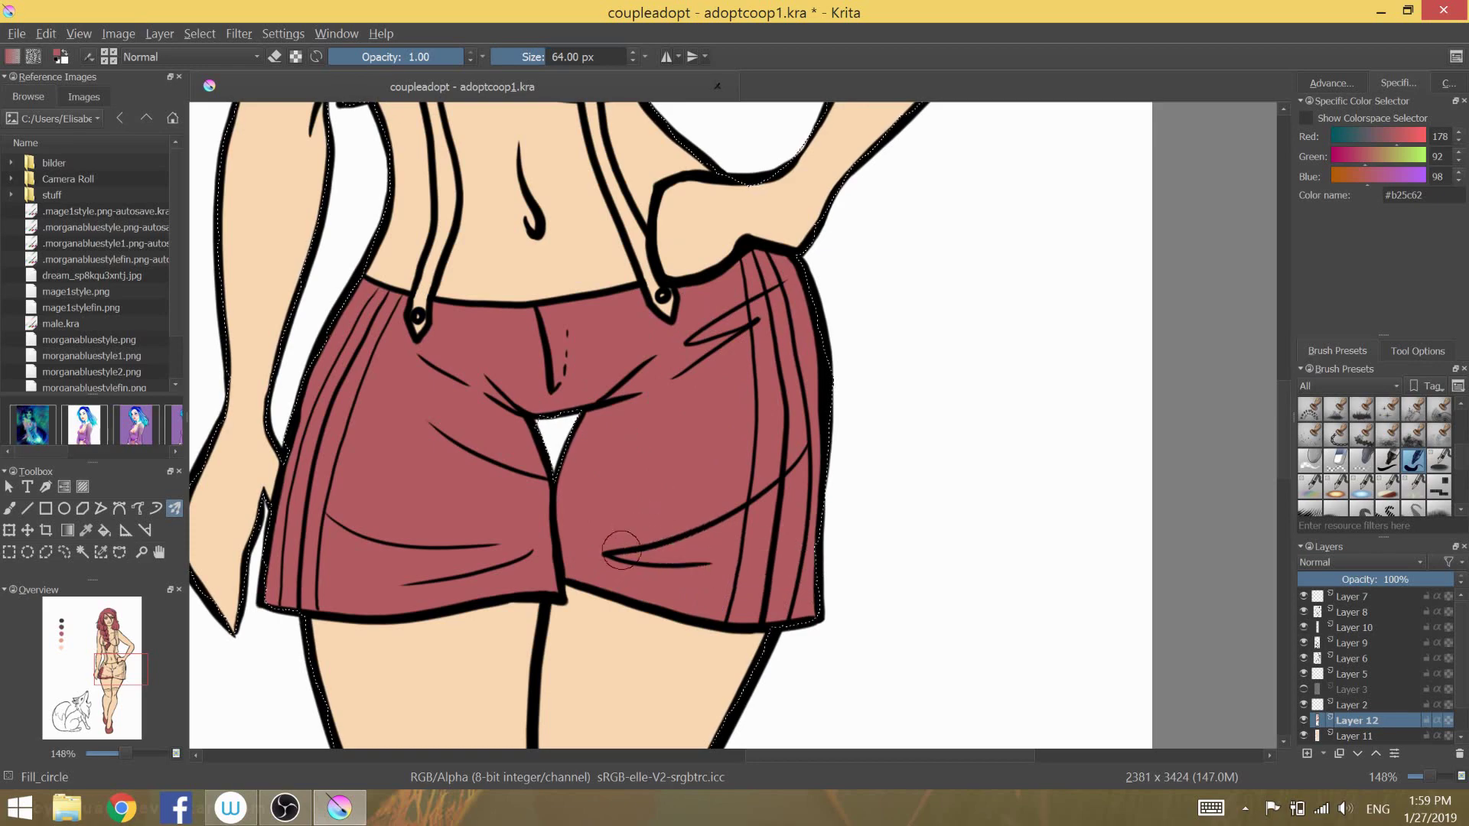
pyautogui.scroll(-5, 704, 347)
pyautogui.press('Insert')
# - Pick light pink #eb968b and paint it down the suspender straps
pyautogui.keyDown('ctrl'); pyautogui.click(364, 256); pyautogui.keyUp('ctrl')
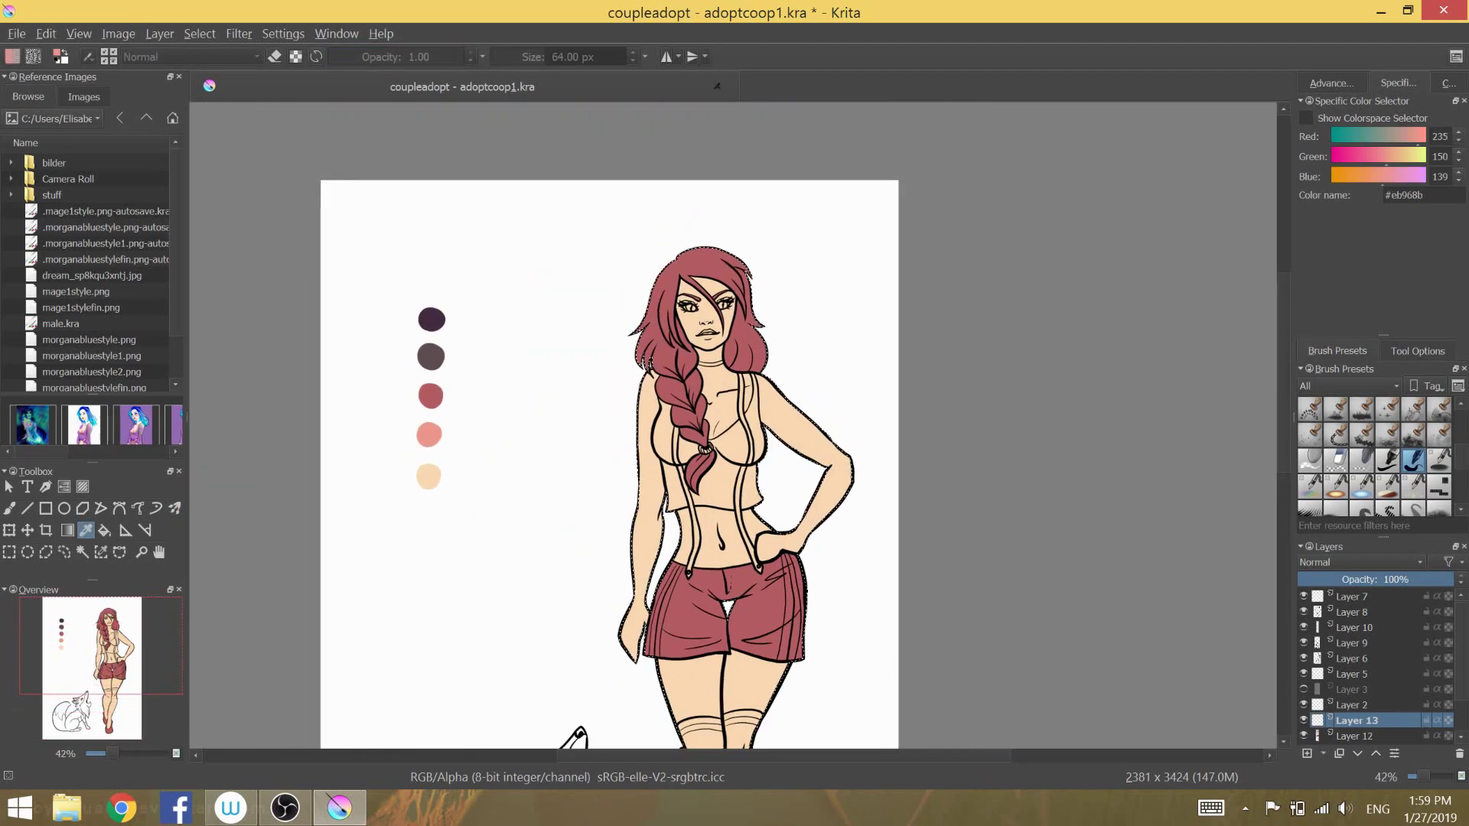
pyautogui.scroll(-2, 637, 435)
pyautogui.scroll(5, 793, 206)
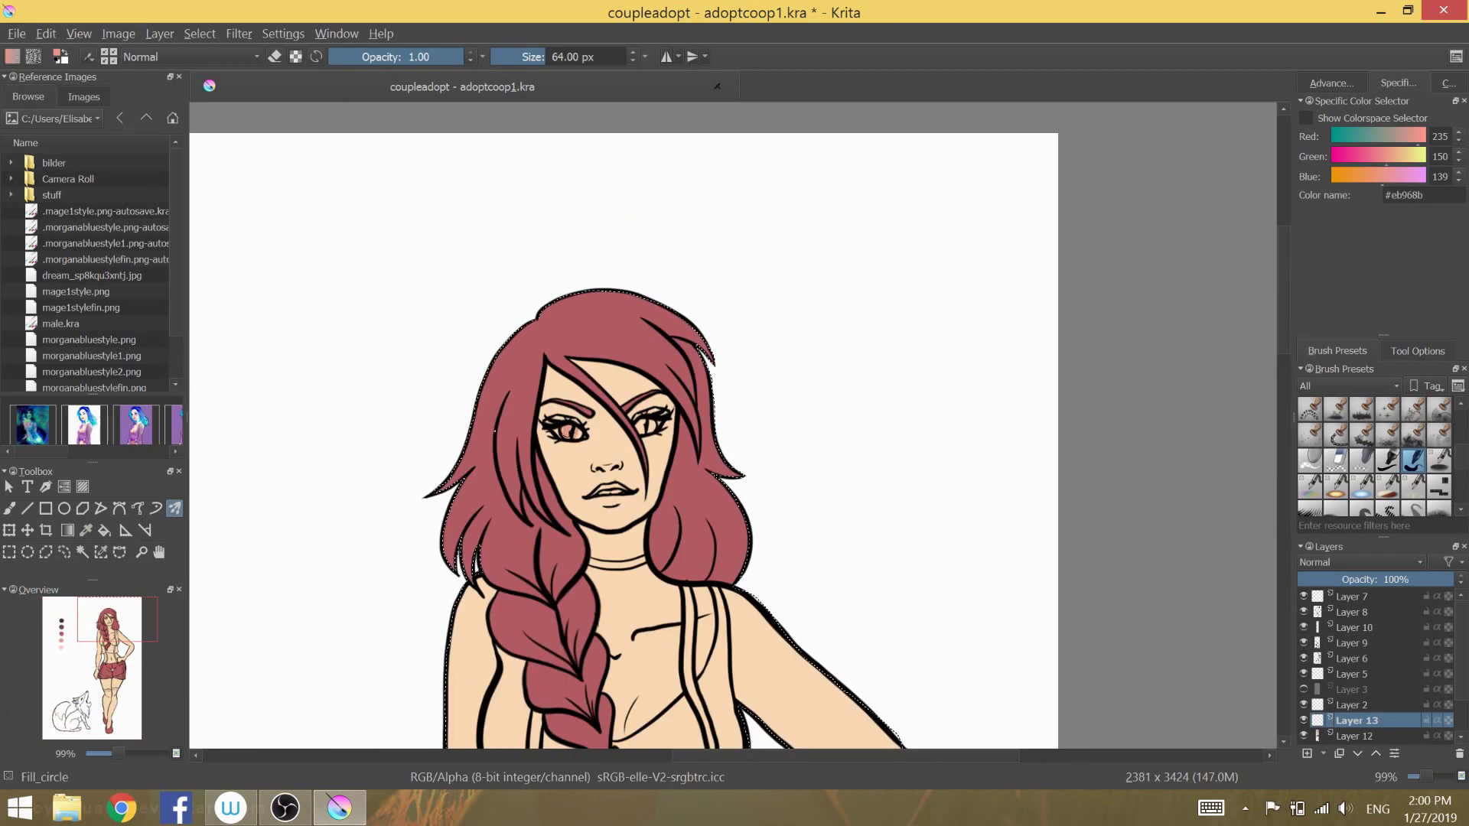
pyautogui.scroll(3, 651, 426)
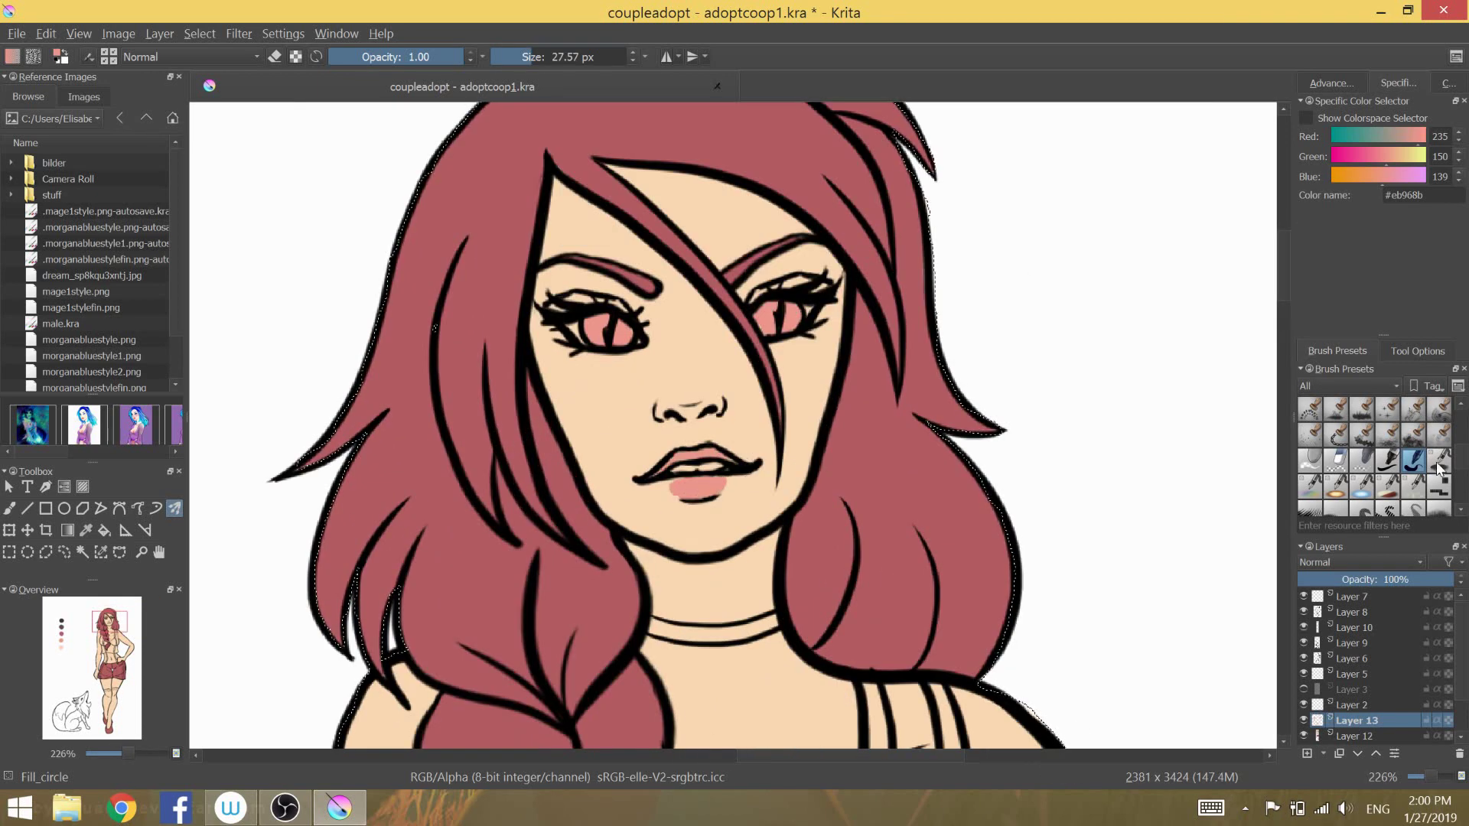
pyautogui.scroll(3, 1439, 468)
pyautogui.scroll(-2, 742, 479)
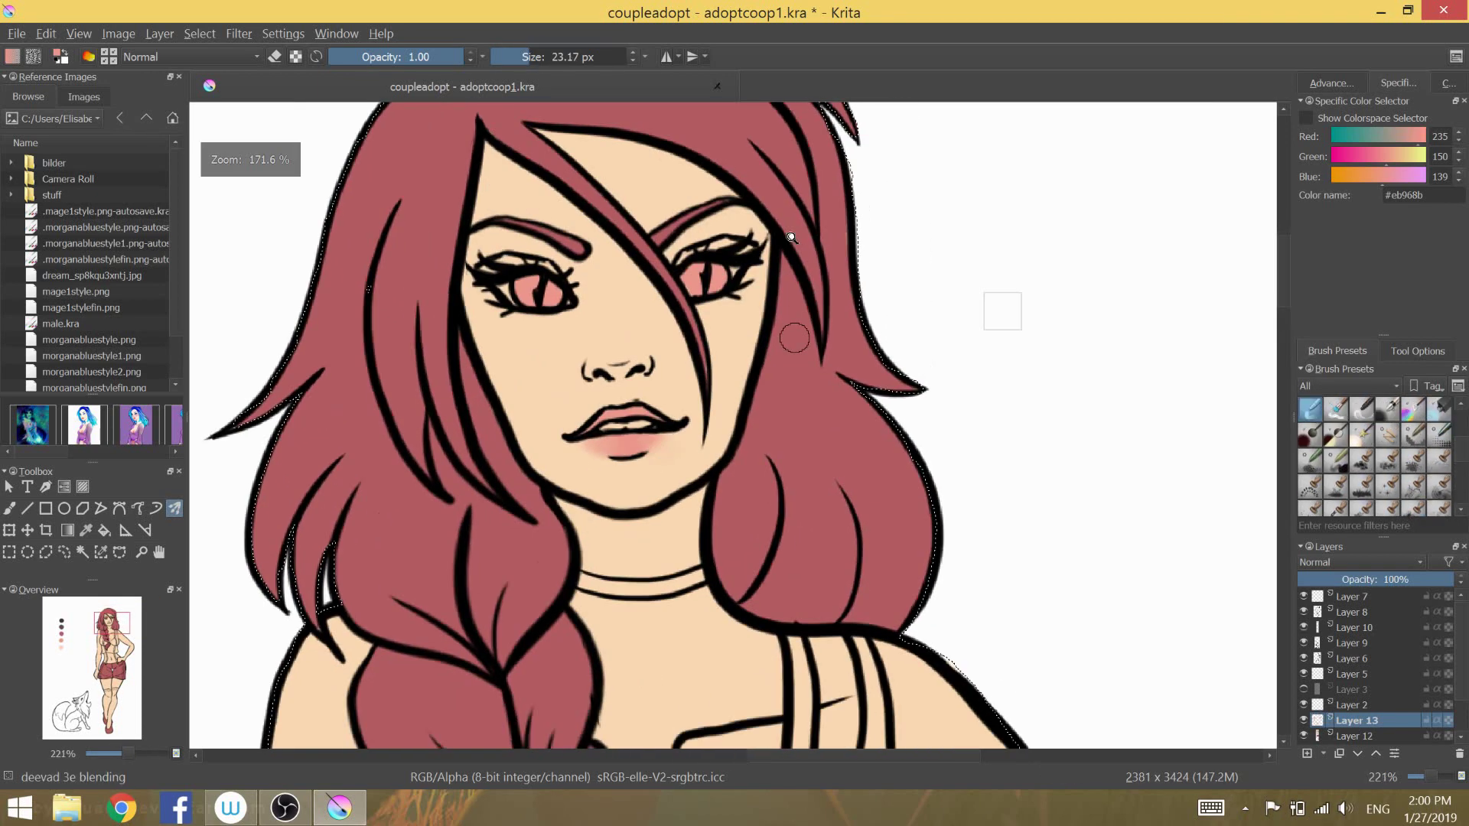
pyautogui.scroll(-3, 1377, 459)
pyautogui.click(1414, 435)
pyautogui.scroll(-3, 672, 229)
pyautogui.scroll(2, 432, 234)
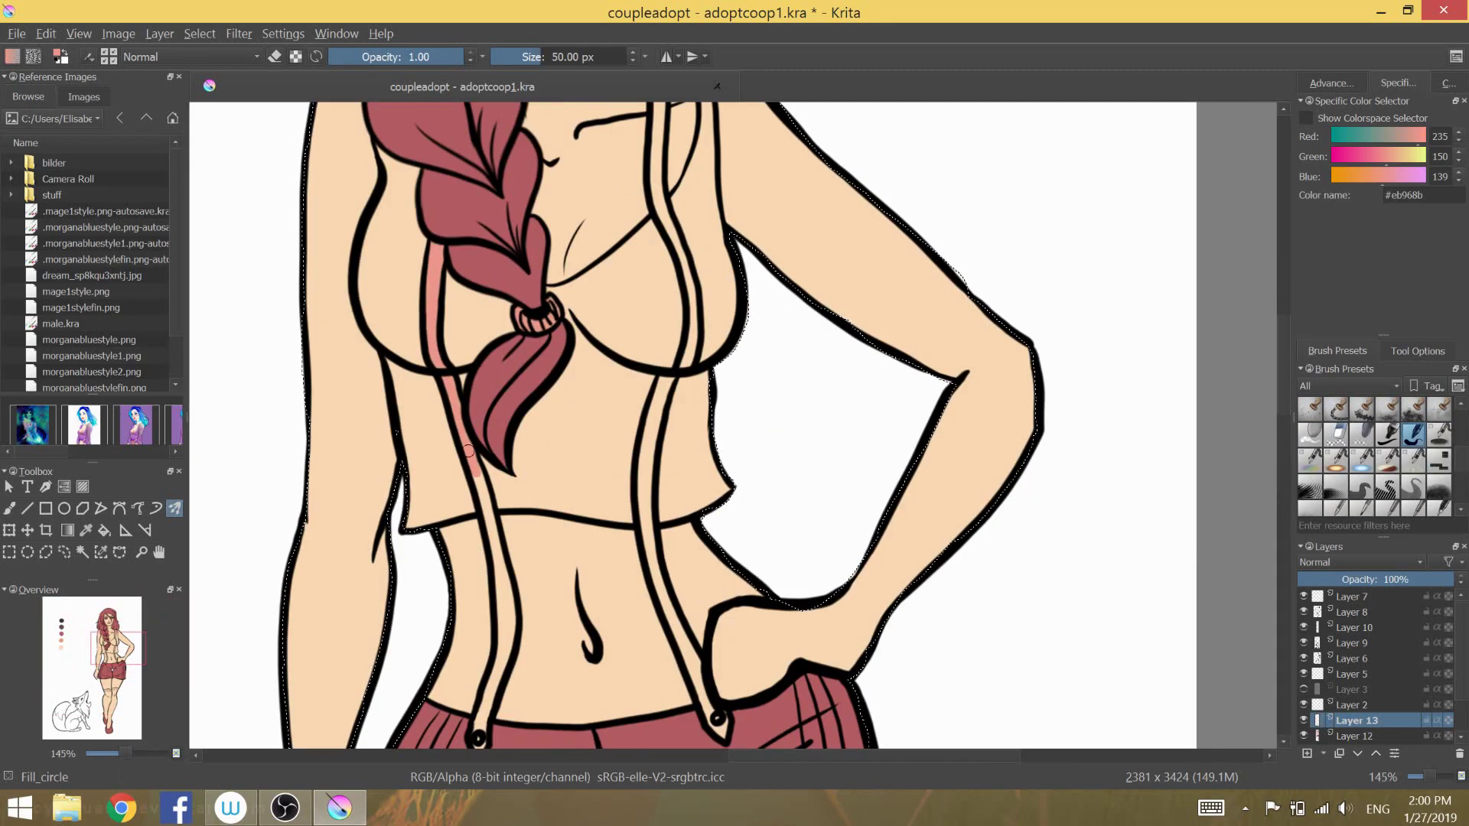
pyautogui.moveTo(505, 628); pyautogui.dragTo(503, 662)
# - Paint both stocking thigh bands light pink
pyautogui.scroll(-3, 407, 488)
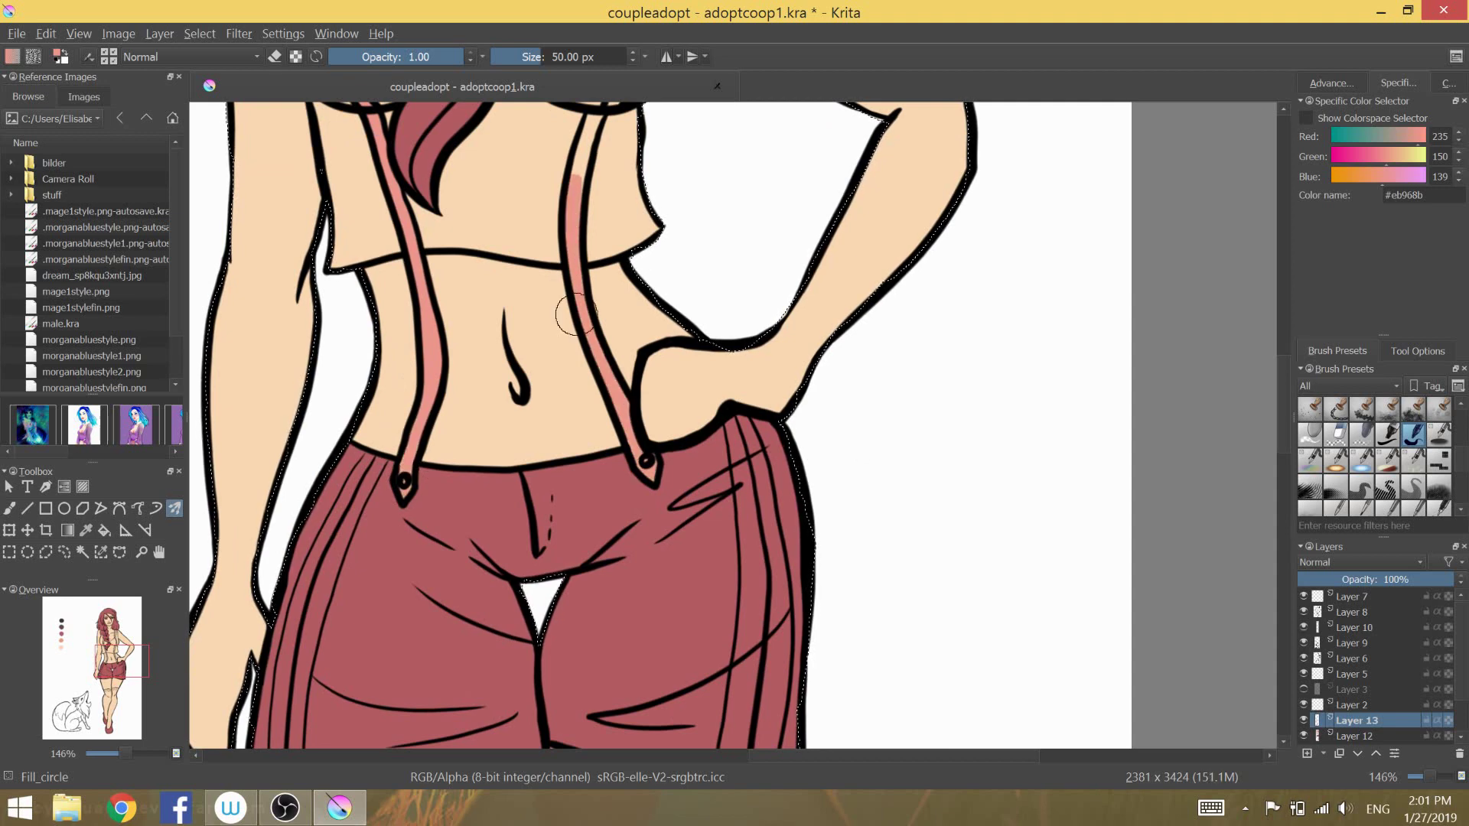
pyautogui.scroll(3, 575, 314)
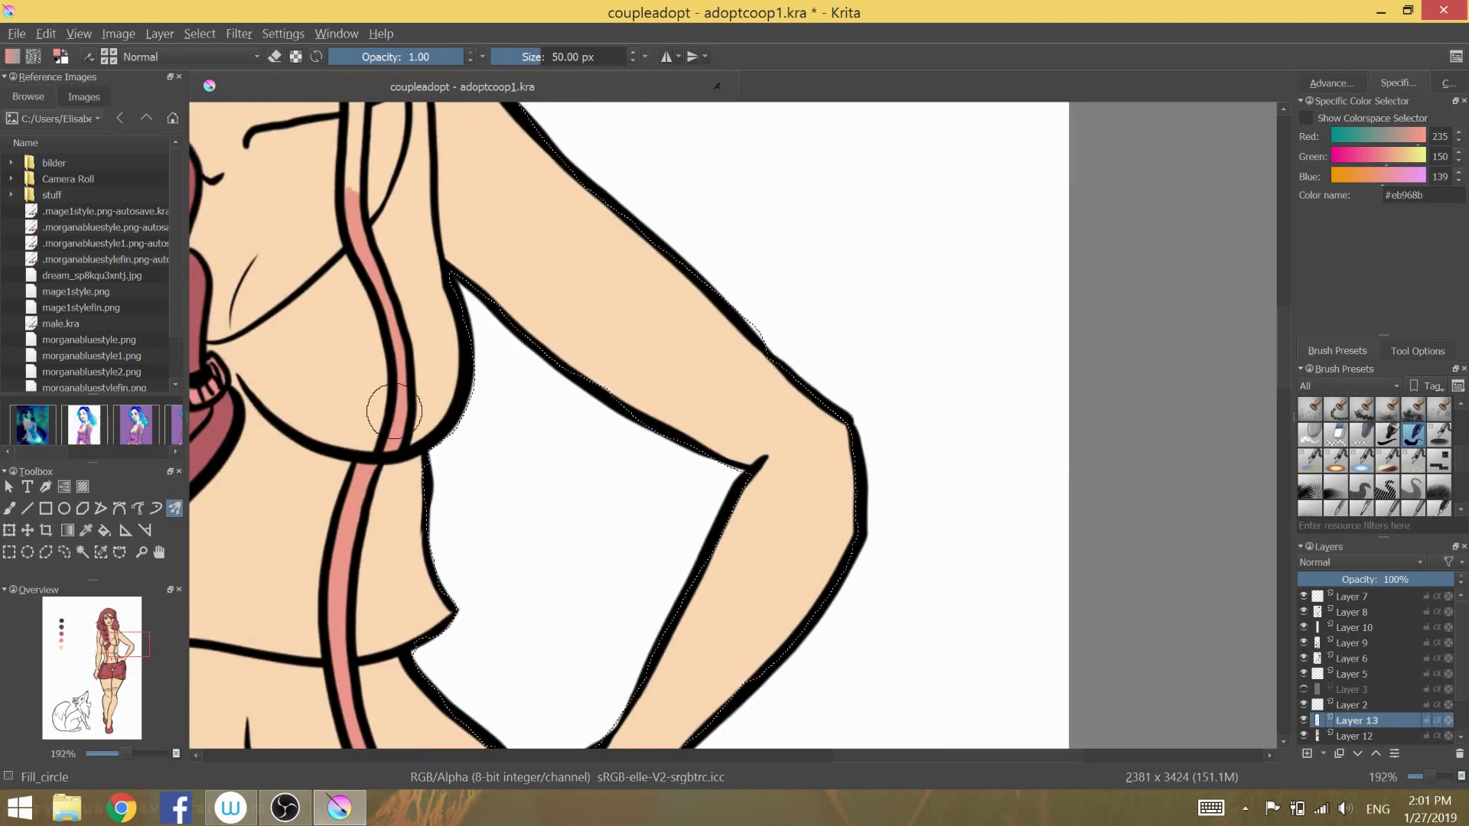
pyautogui.scroll(-3, 395, 411)
pyautogui.scroll(-5, 721, 222)
pyautogui.scroll(5, 693, 301)
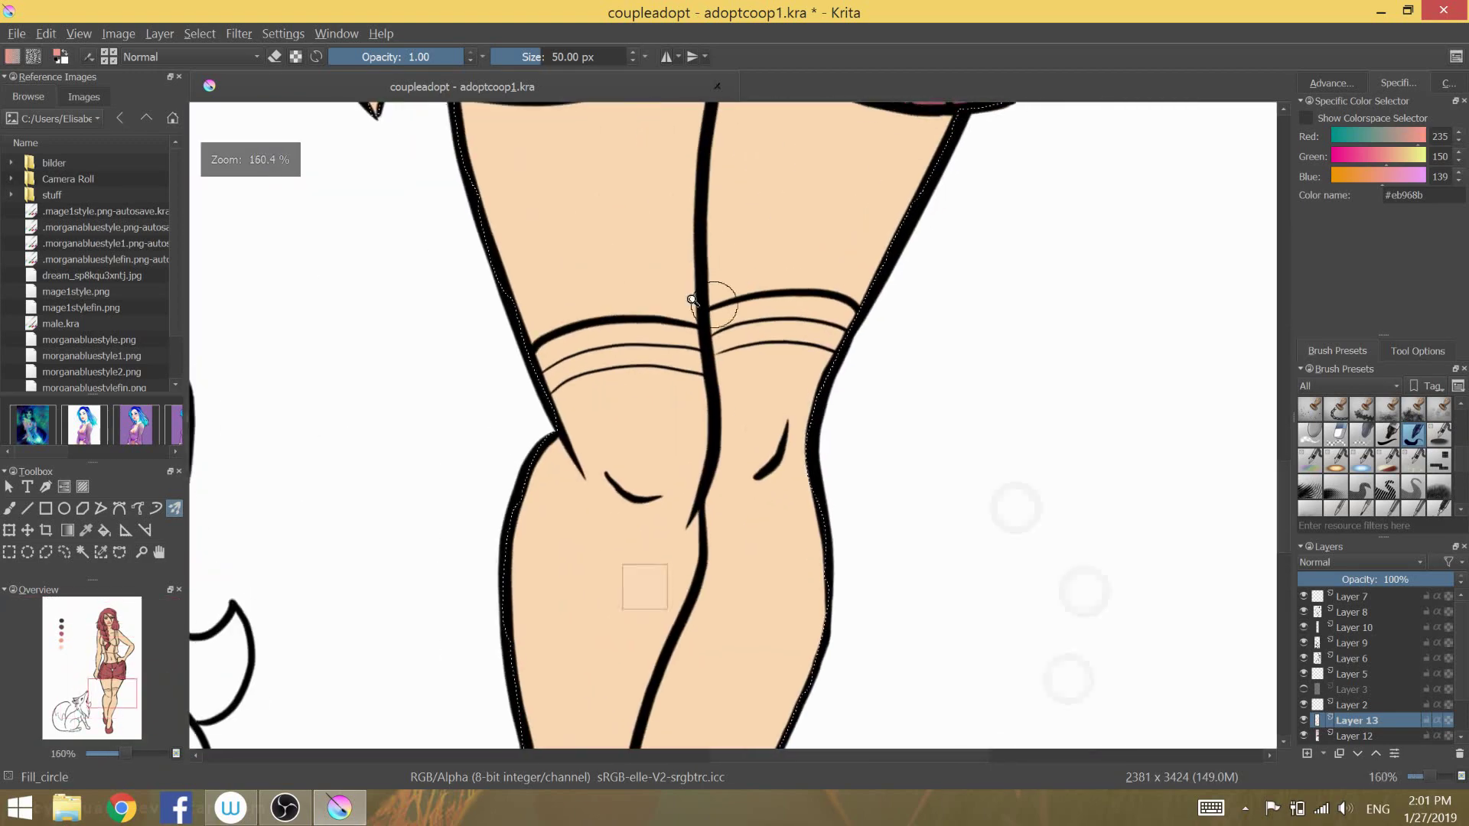
pyautogui.scroll(1, 693, 300)
pyautogui.moveTo(639, 313)
pyautogui.mouseDown()
pyautogui.moveTo(773, 295)
pyautogui.moveTo(459, 337)
pyautogui.moveTo(610, 314)
pyautogui.mouseUp()
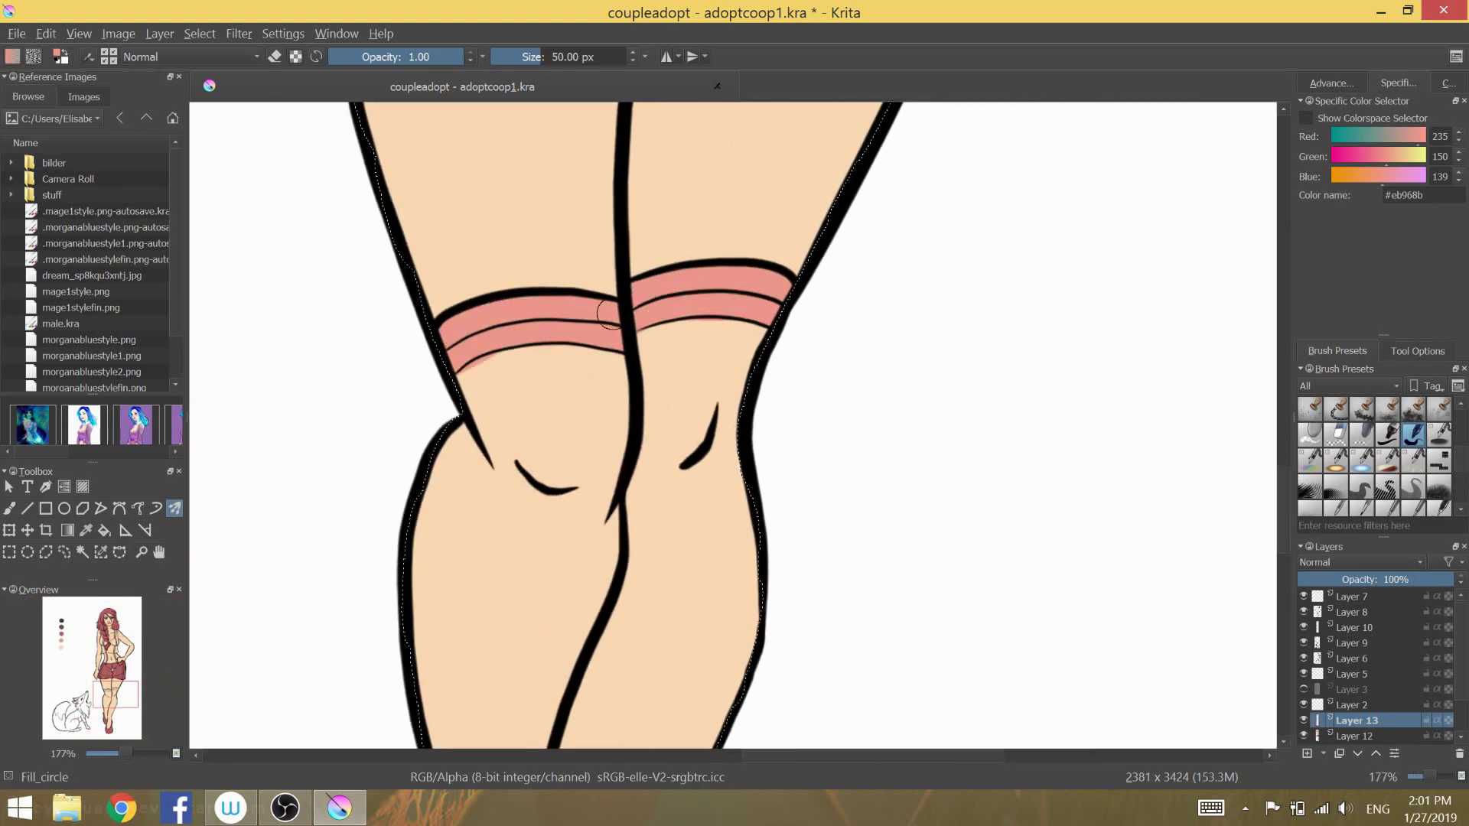
# - On a new layer, pick dark grey #5e4e52 and select the Fill_circle brush for normal painting
pyautogui.press('e')
pyautogui.scroll(-2, 688, 346)
pyautogui.press('Insert')
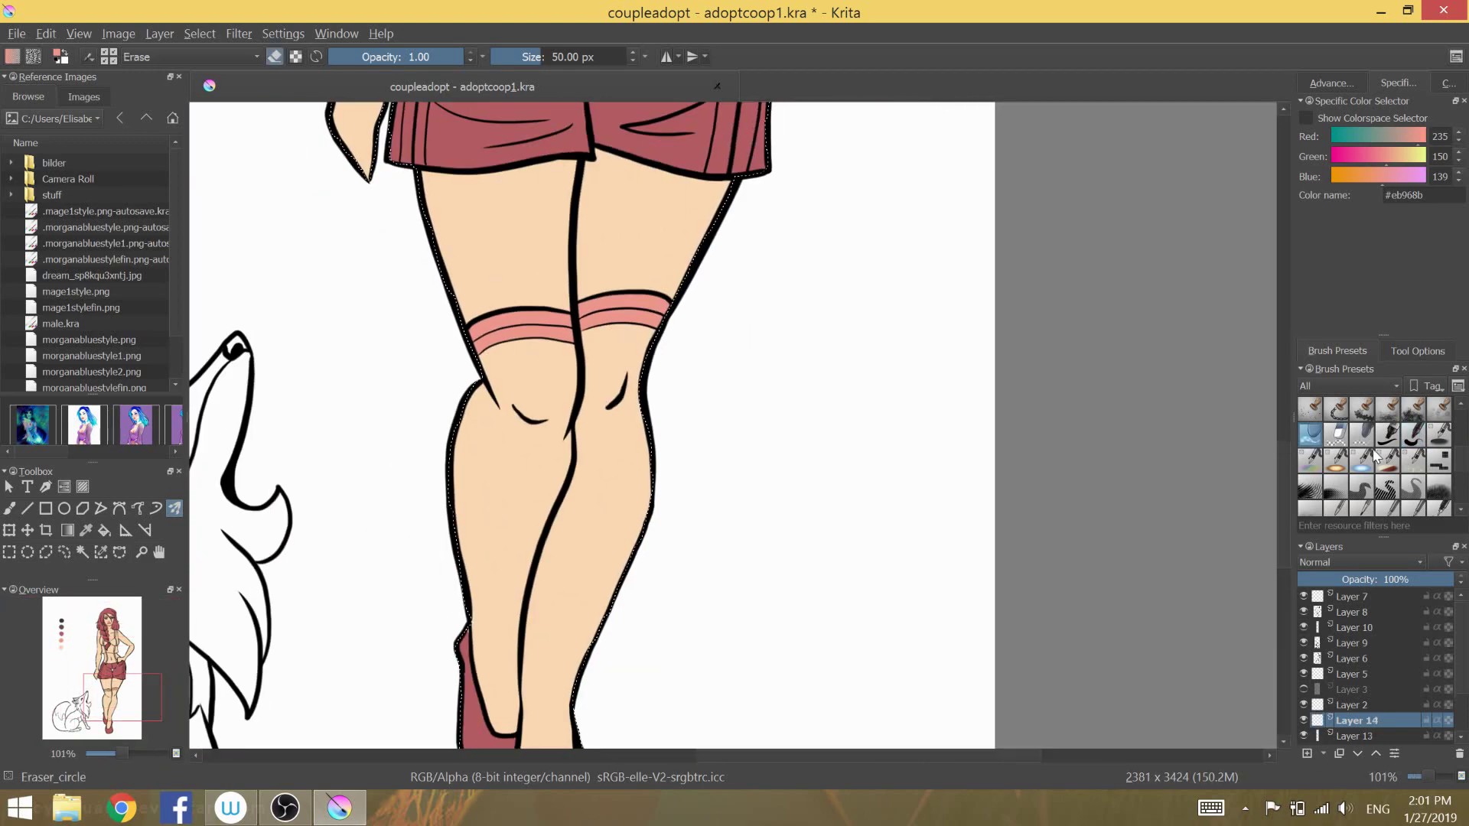
pyautogui.scroll(-2, 623, 449)
pyautogui.scroll(-2, 622, 449)
pyautogui.click(85, 531)
pyautogui.click(175, 508)
pyautogui.press('e')
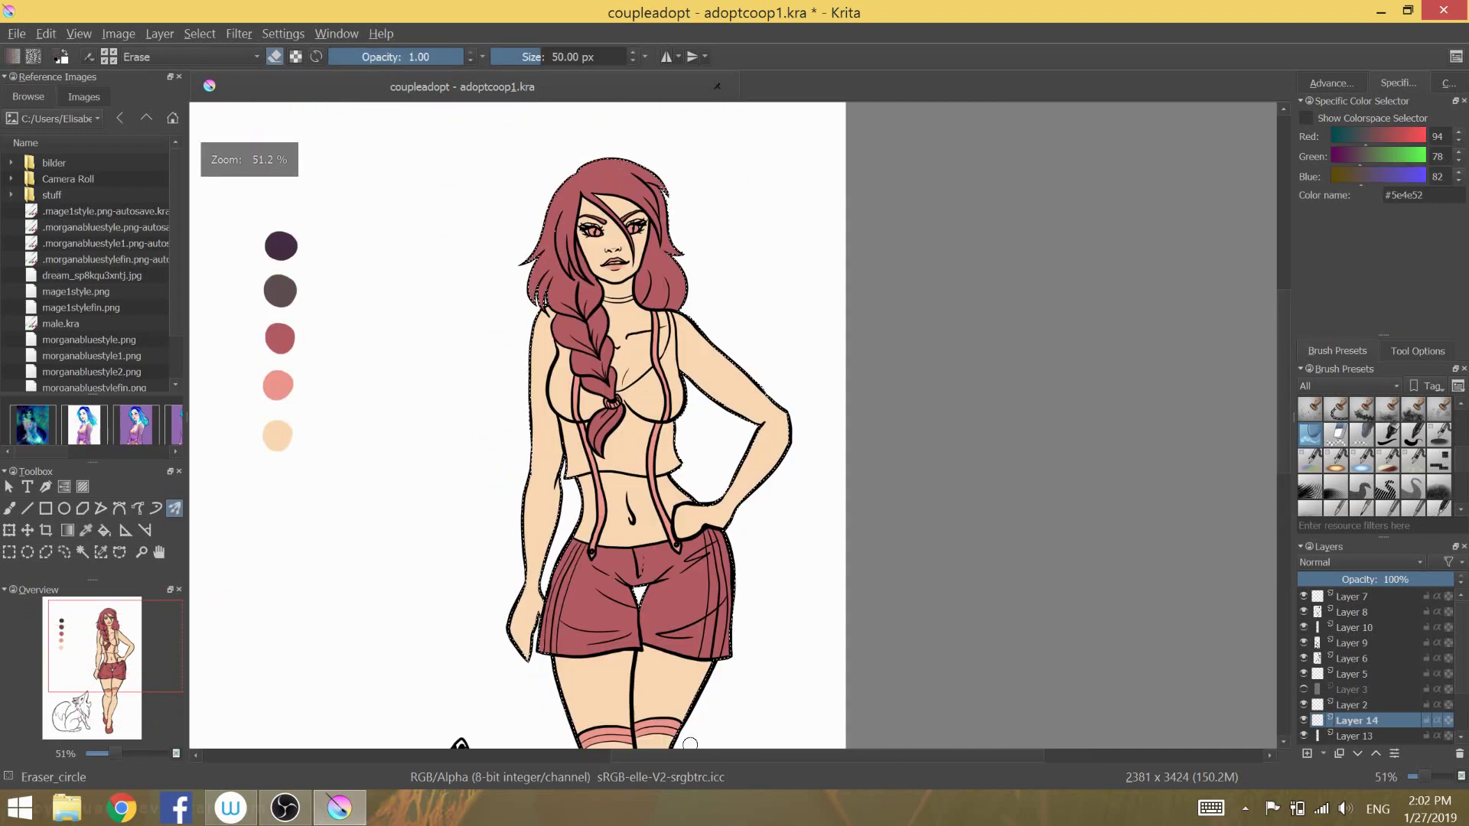
pyautogui.scroll(4, 538, 268)
pyautogui.scroll(4, 538, 269)
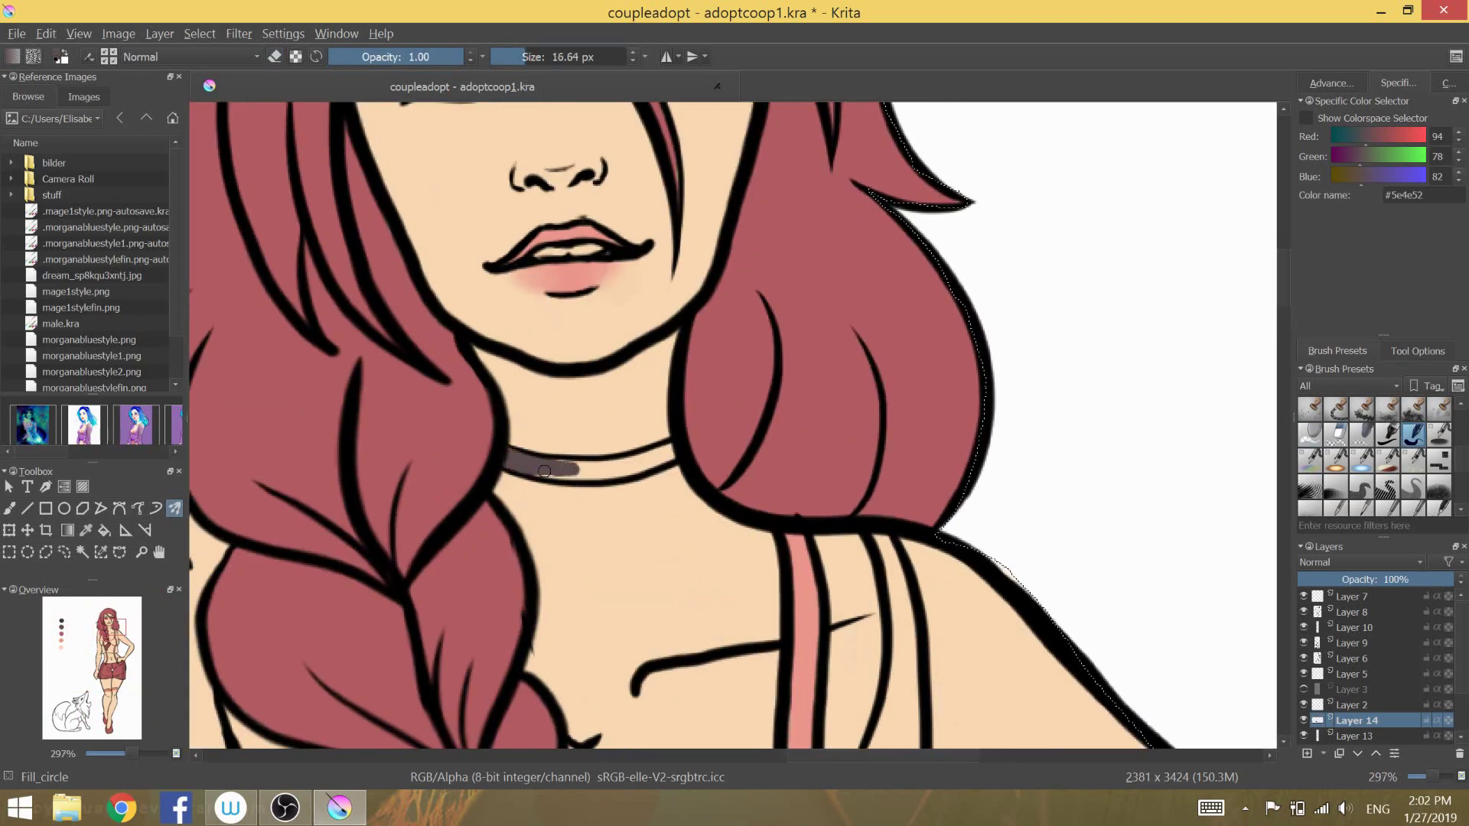
pyautogui.scroll(-3, 643, 464)
pyautogui.scroll(-2, 643, 464)
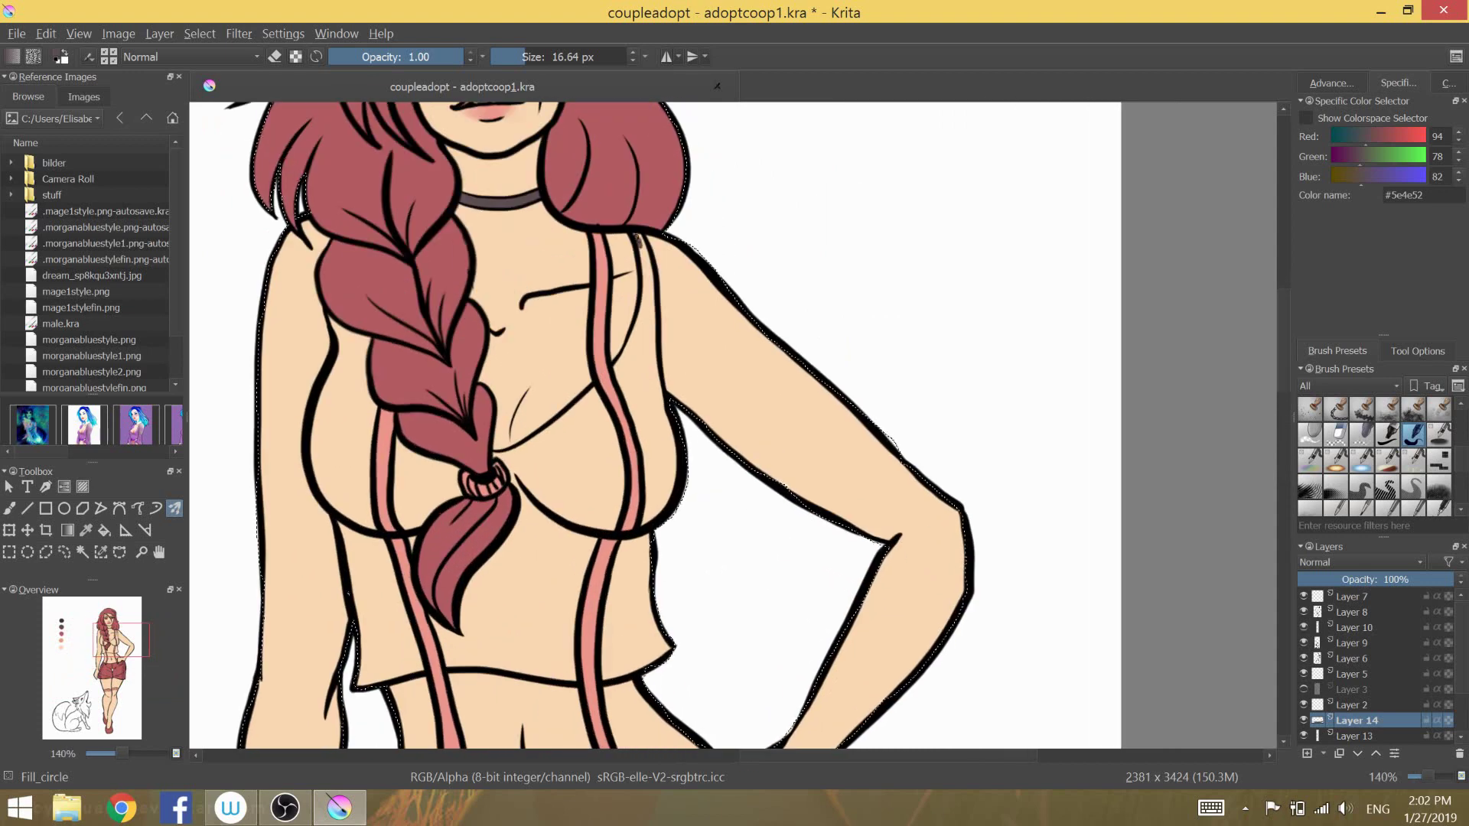
# - Paint the crop top dark grey around the strap and beside the braid
pyautogui.moveTo(641, 327); pyautogui.dragTo(663, 428)
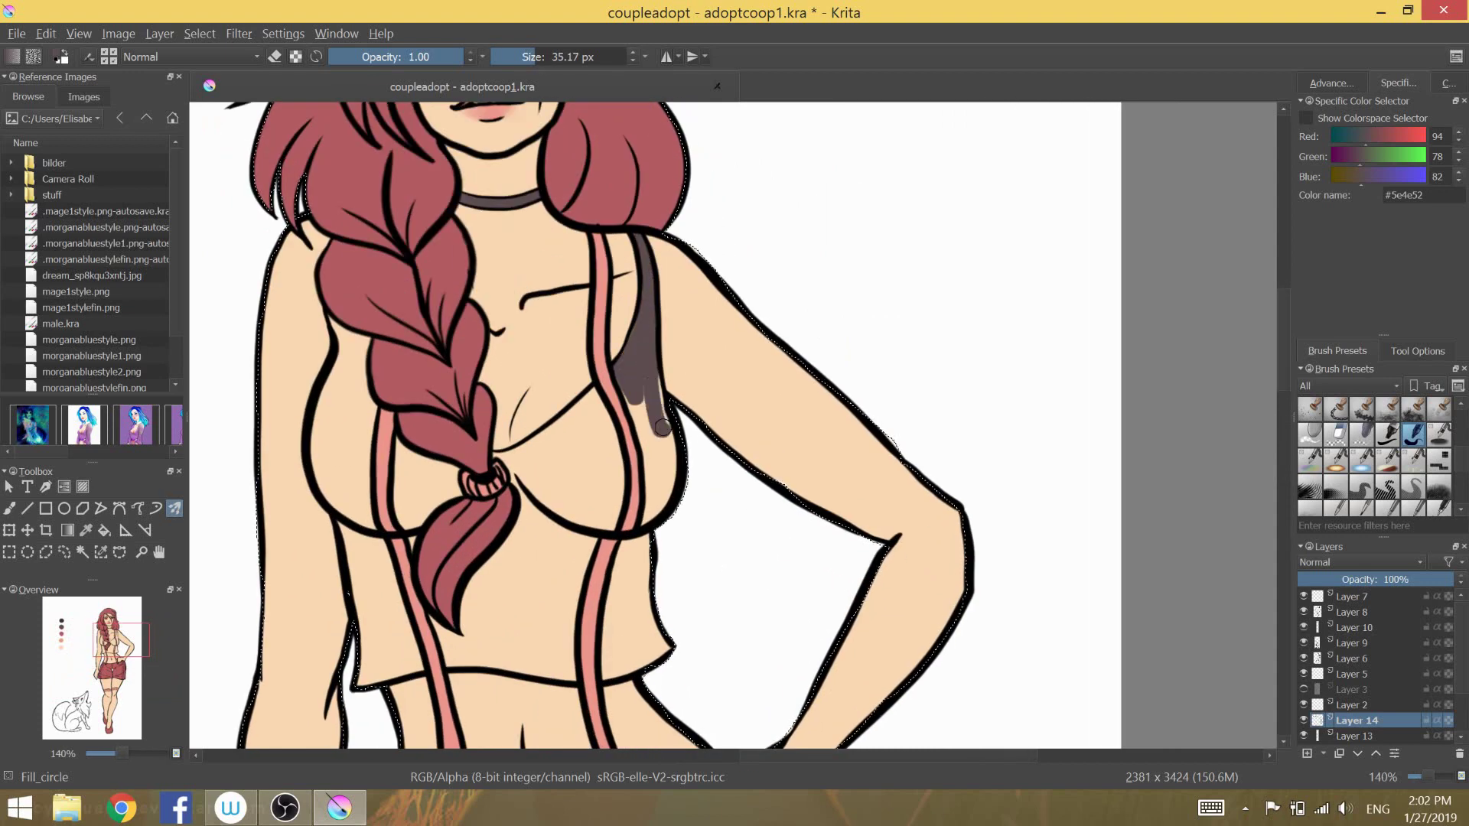
pyautogui.moveTo(631, 568); pyautogui.dragTo(610, 634)
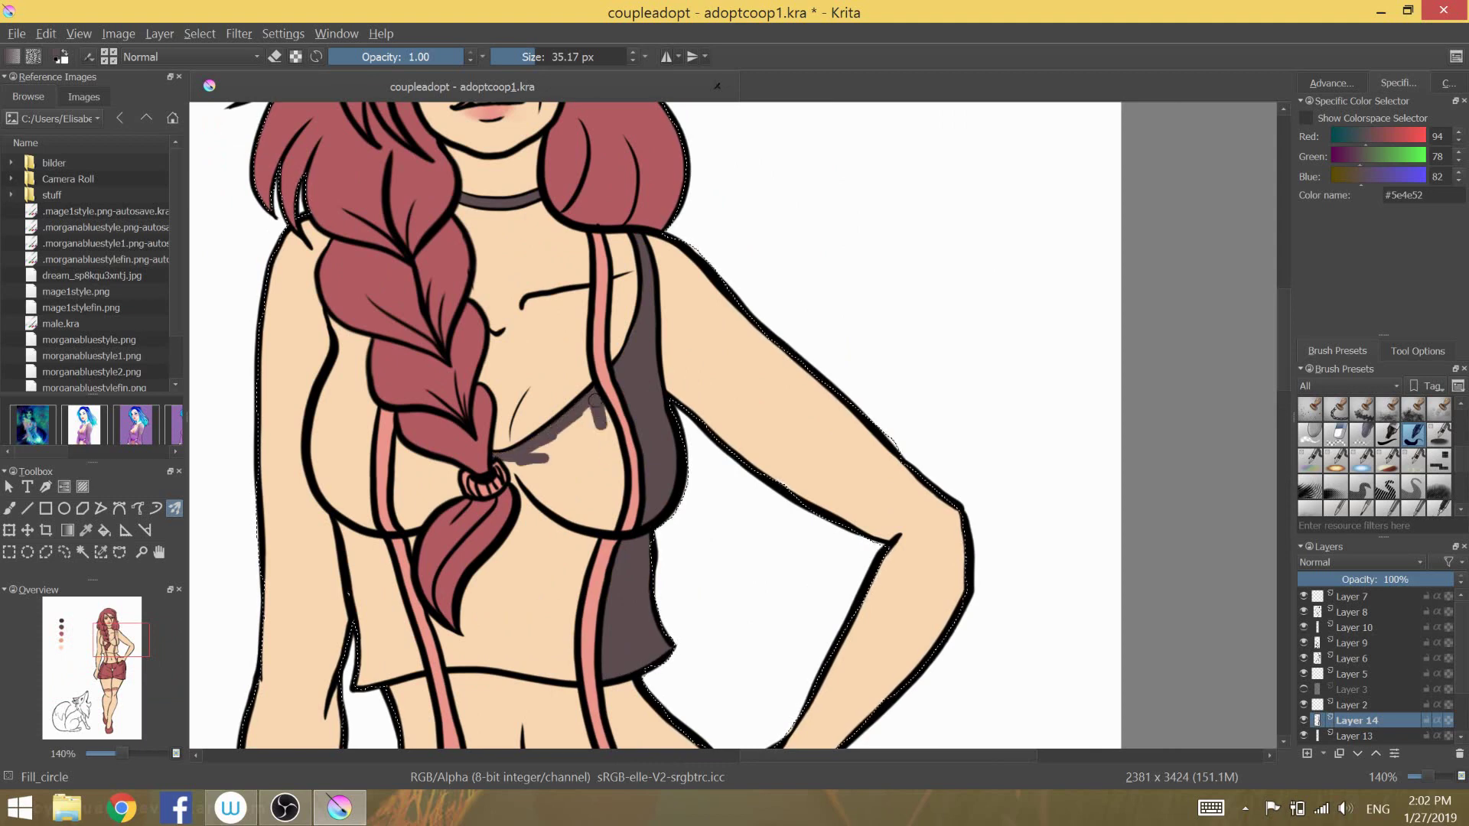
pyautogui.moveTo(607, 521)
pyautogui.mouseDown()
pyautogui.moveTo(535, 487)
pyautogui.moveTo(581, 566)
pyautogui.mouseUp()
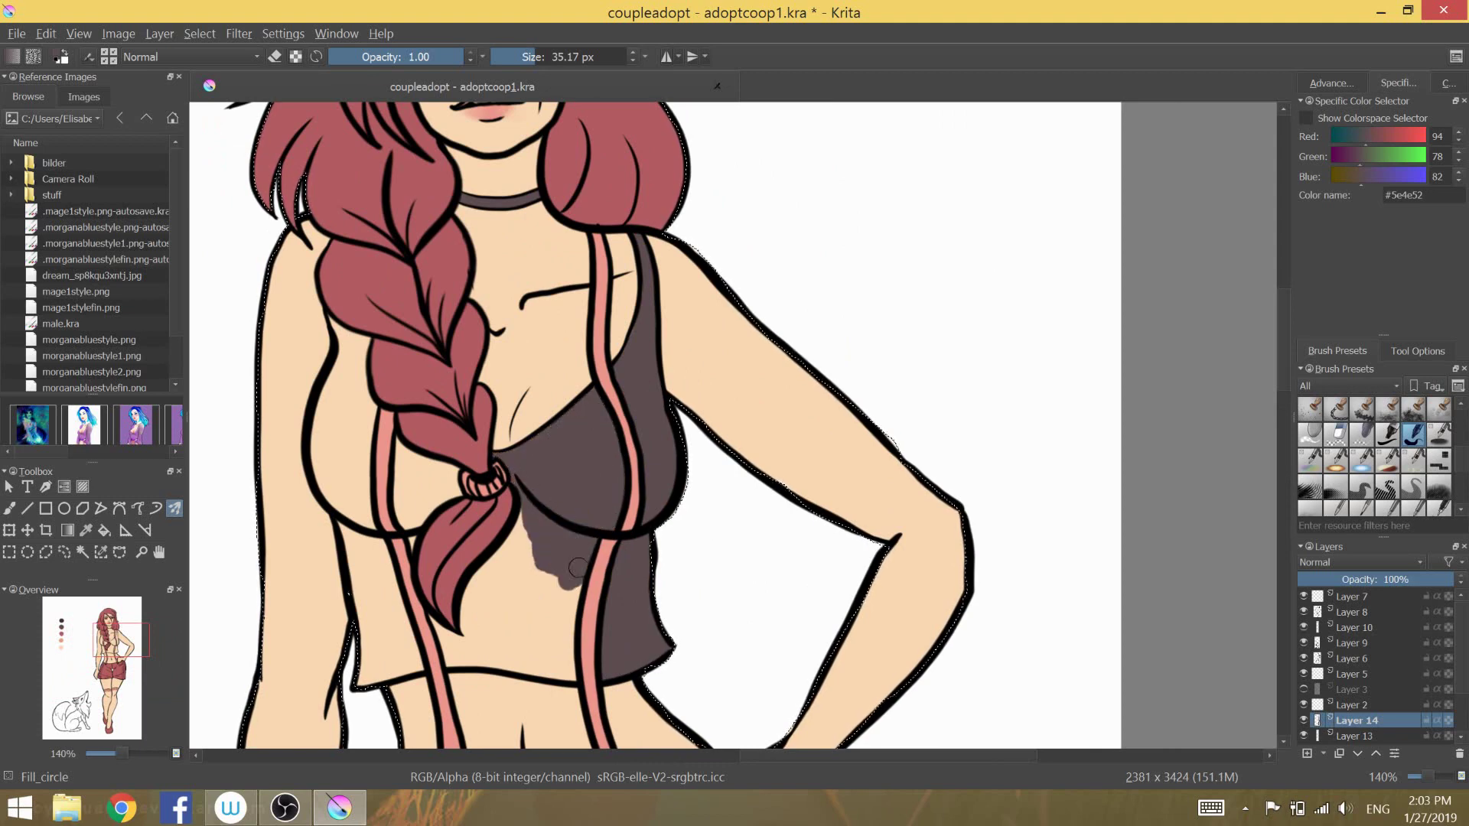
pyautogui.scroll(2, 582, 566)
pyautogui.moveTo(322, 531)
pyautogui.mouseDown()
pyautogui.moveTo(493, 585)
pyautogui.moveTo(505, 475)
pyautogui.moveTo(456, 357)
pyautogui.moveTo(383, 466)
pyautogui.moveTo(466, 567)
pyautogui.mouseUp()
pyautogui.scroll(1, 666, 581)
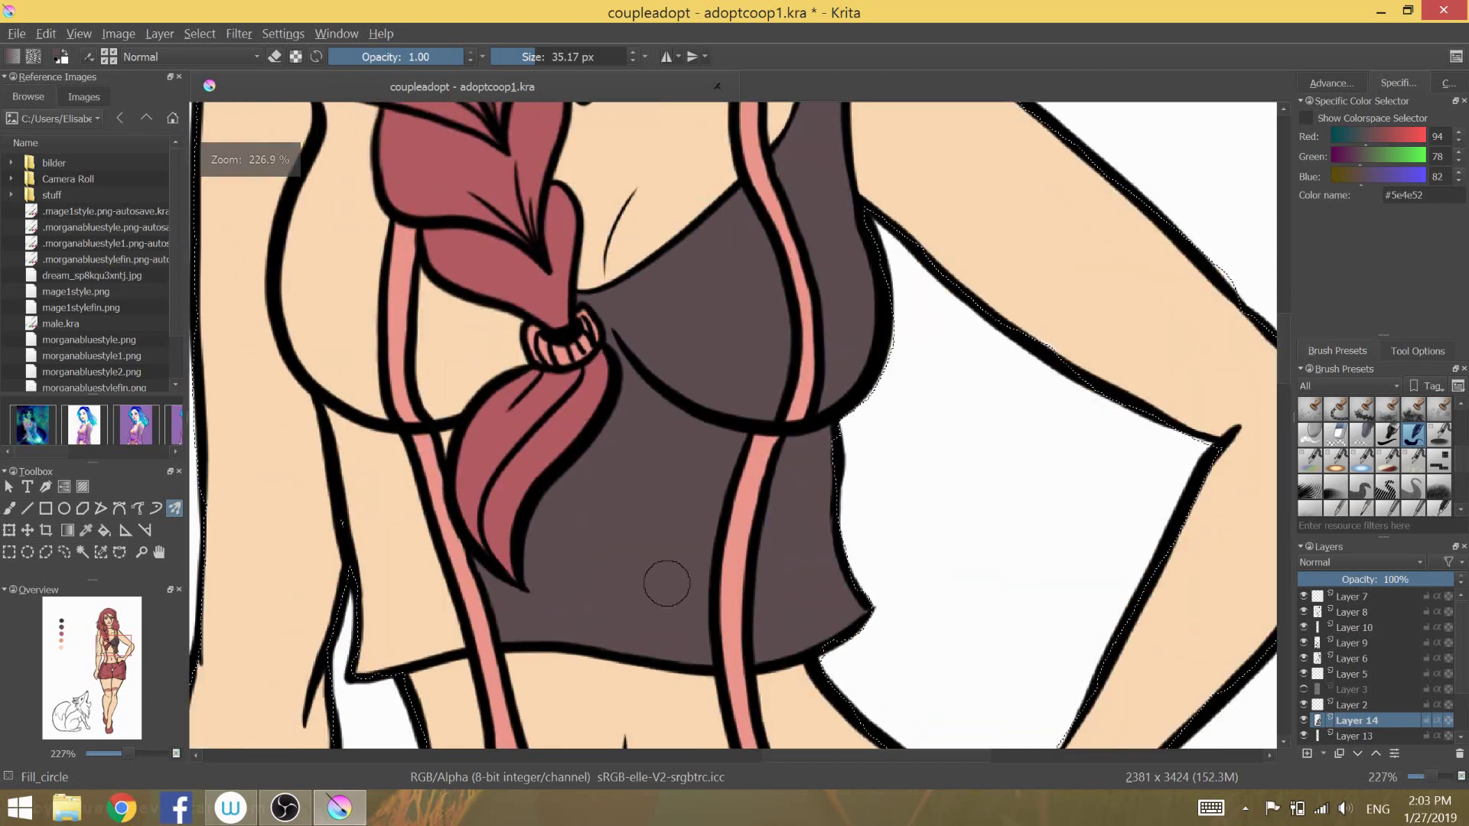
pyautogui.moveTo(444, 421)
pyautogui.mouseDown()
pyautogui.moveTo(436, 359)
pyautogui.moveTo(506, 323)
pyautogui.moveTo(459, 398)
pyautogui.mouseUp()
pyautogui.moveTo(337, 406)
pyautogui.mouseDown()
pyautogui.moveTo(368, 536)
pyautogui.moveTo(444, 650)
pyautogui.moveTo(396, 632)
pyautogui.moveTo(413, 459)
pyautogui.moveTo(321, 245)
pyautogui.moveTo(360, 153)
pyautogui.moveTo(356, 268)
pyautogui.moveTo(525, 548)
pyautogui.mouseUp()
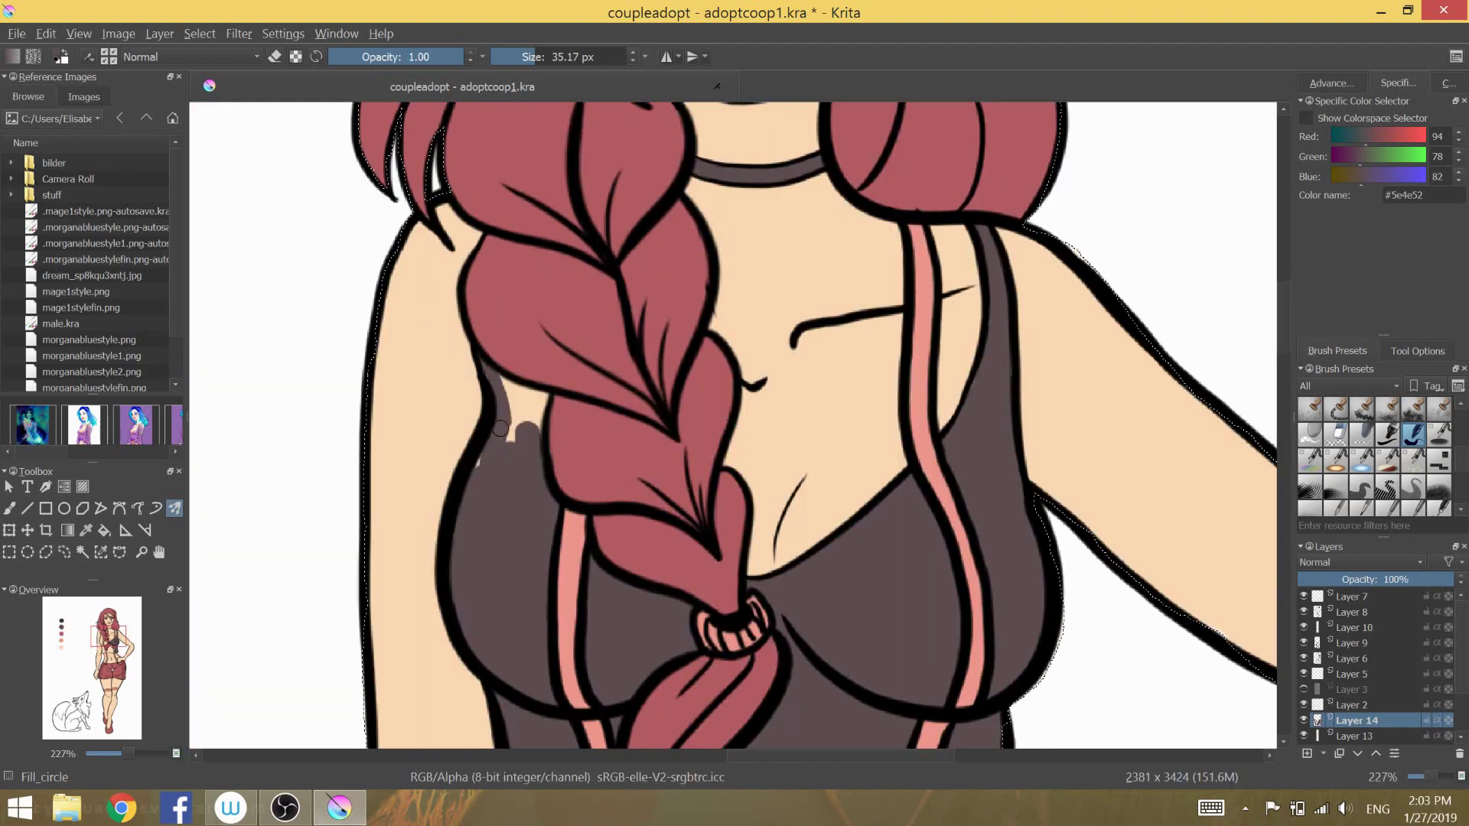
# - Paint the shorts' side stripe dark grey down to the hem
pyautogui.scroll(-3, 535, 396)
pyautogui.scroll(-2, 459, 459)
pyautogui.scroll(2, 368, 528)
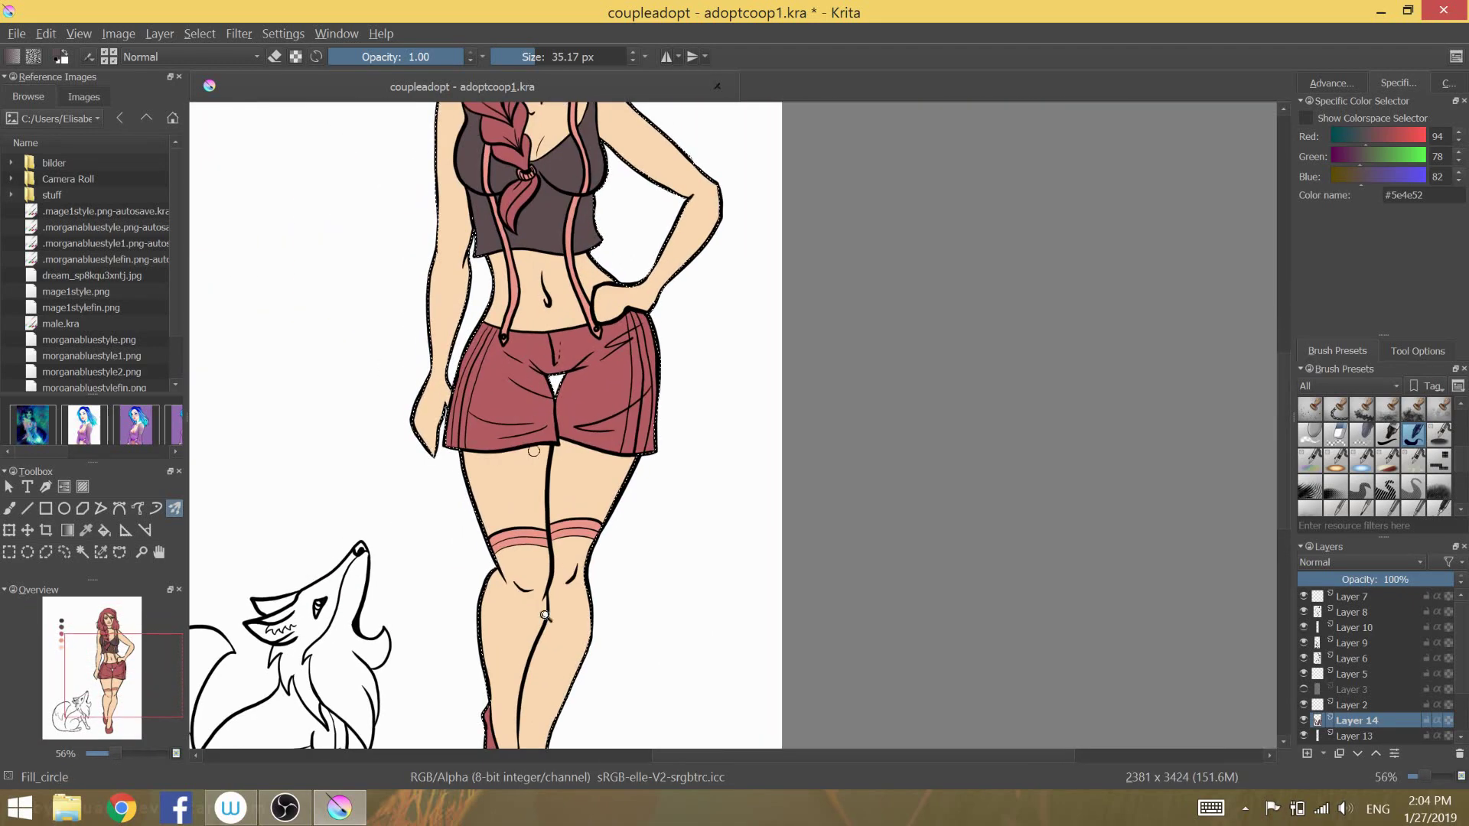
pyautogui.scroll(1, 309, 562)
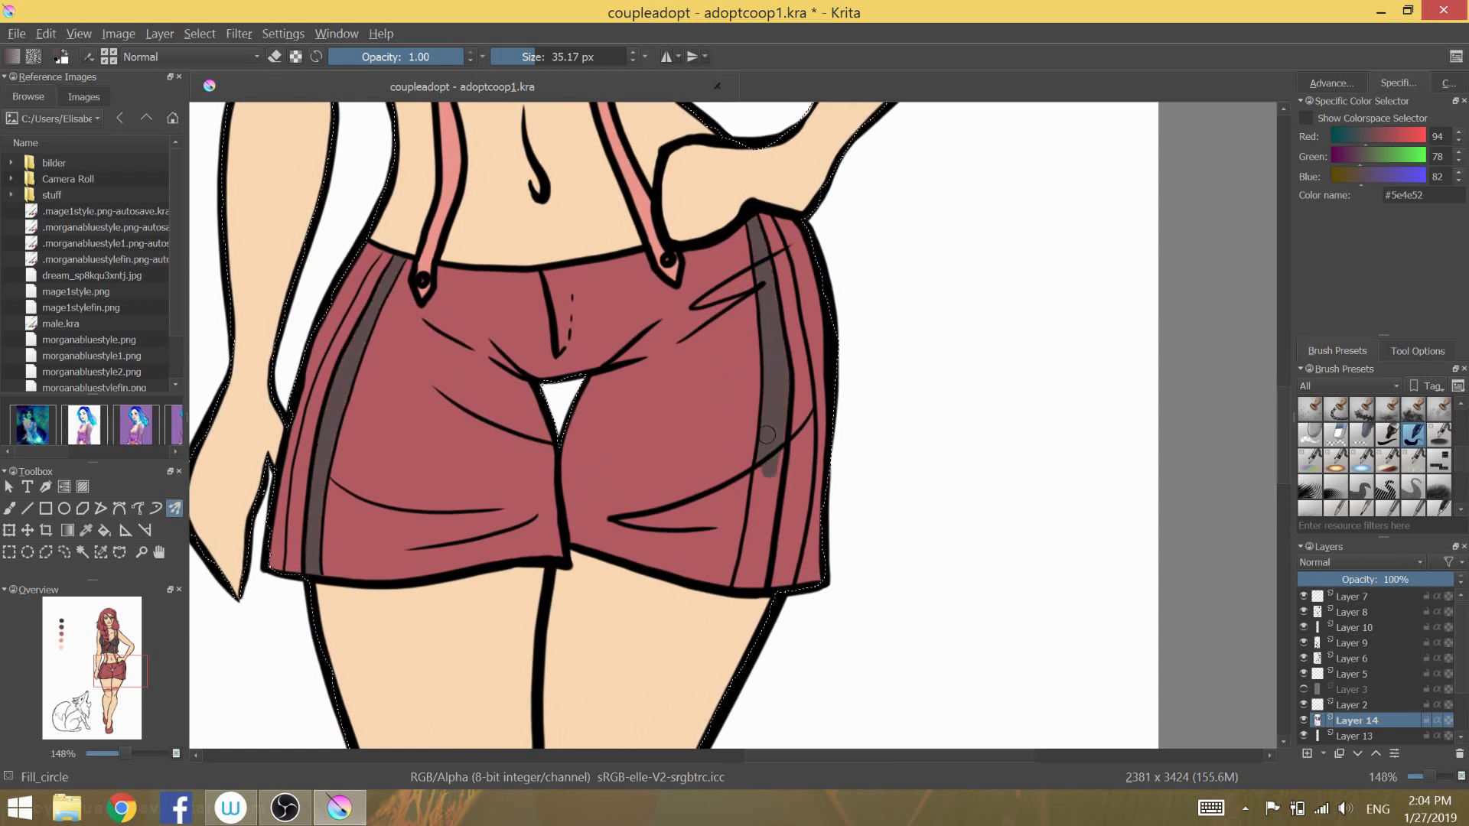
pyautogui.moveTo(767, 435); pyautogui.dragTo(750, 578)
# - Pick the dark purple #442b42 swatch as the paint colour
pyautogui.scroll(-3, 535, 382)
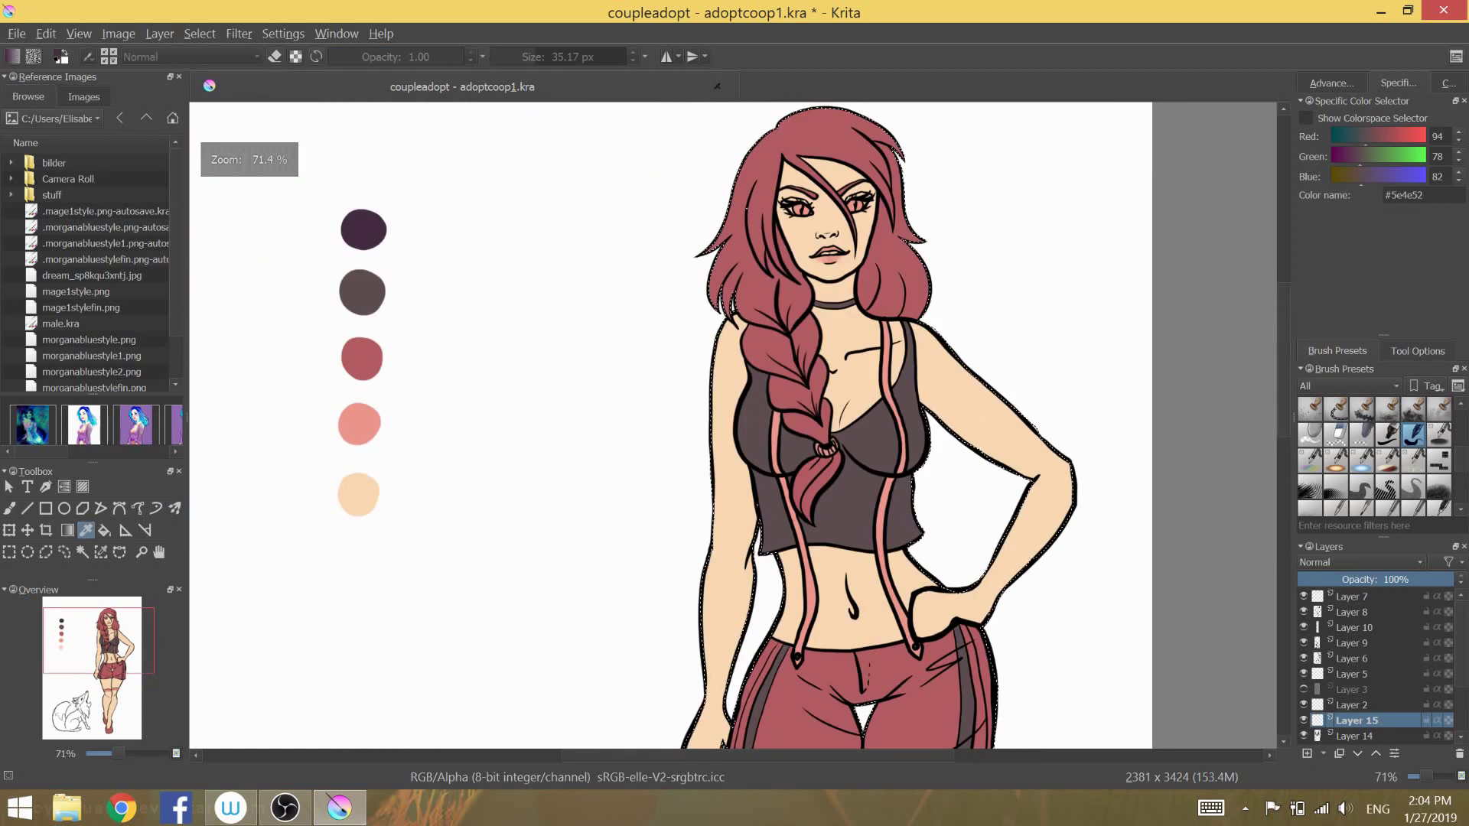
pyautogui.keyDown('ctrl'); pyautogui.click(361, 227); pyautogui.keyUp('ctrl')
pyautogui.scroll(3, 459, 383)
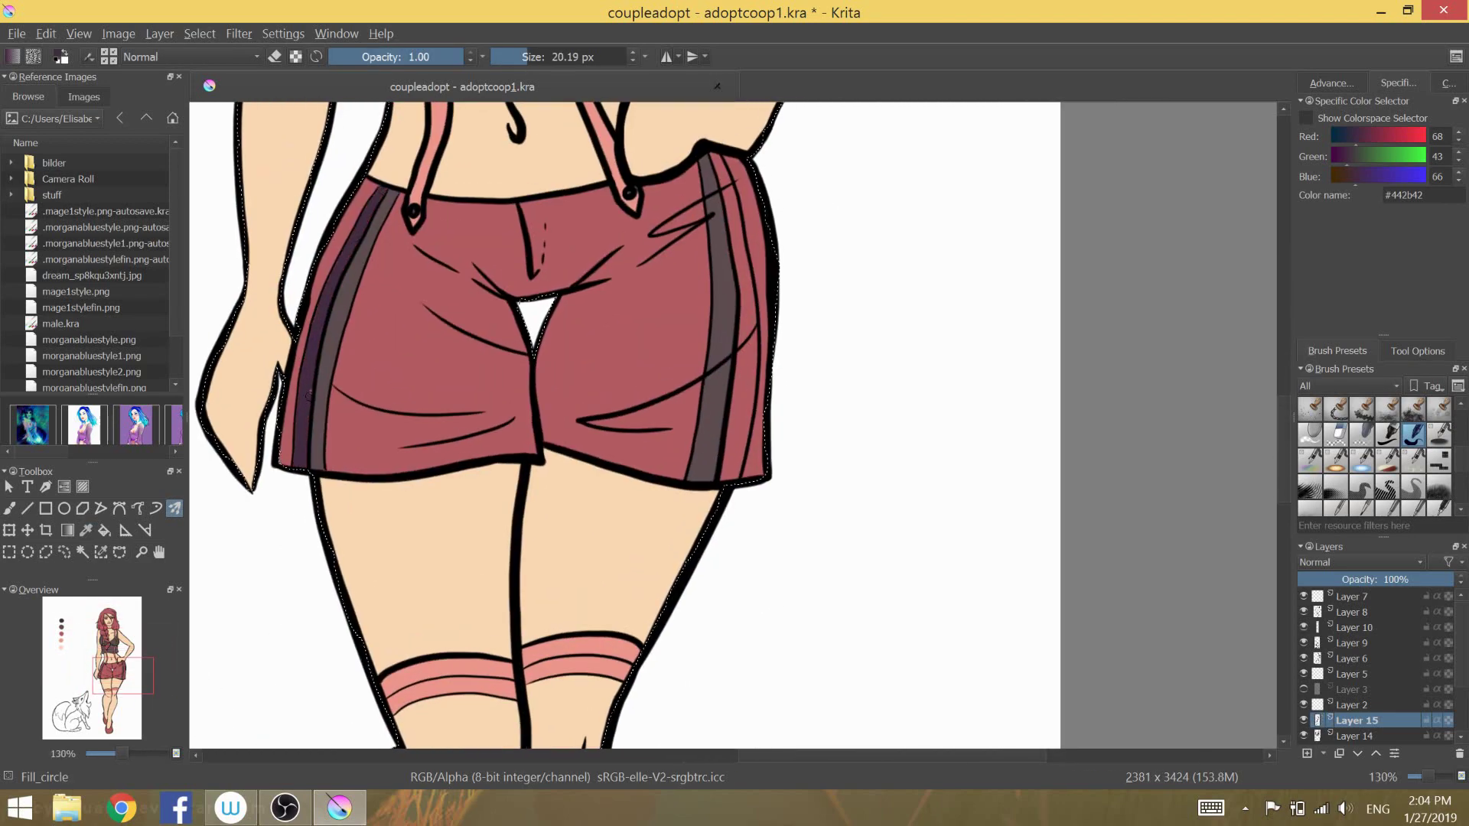
pyautogui.scroll(2, 309, 395)
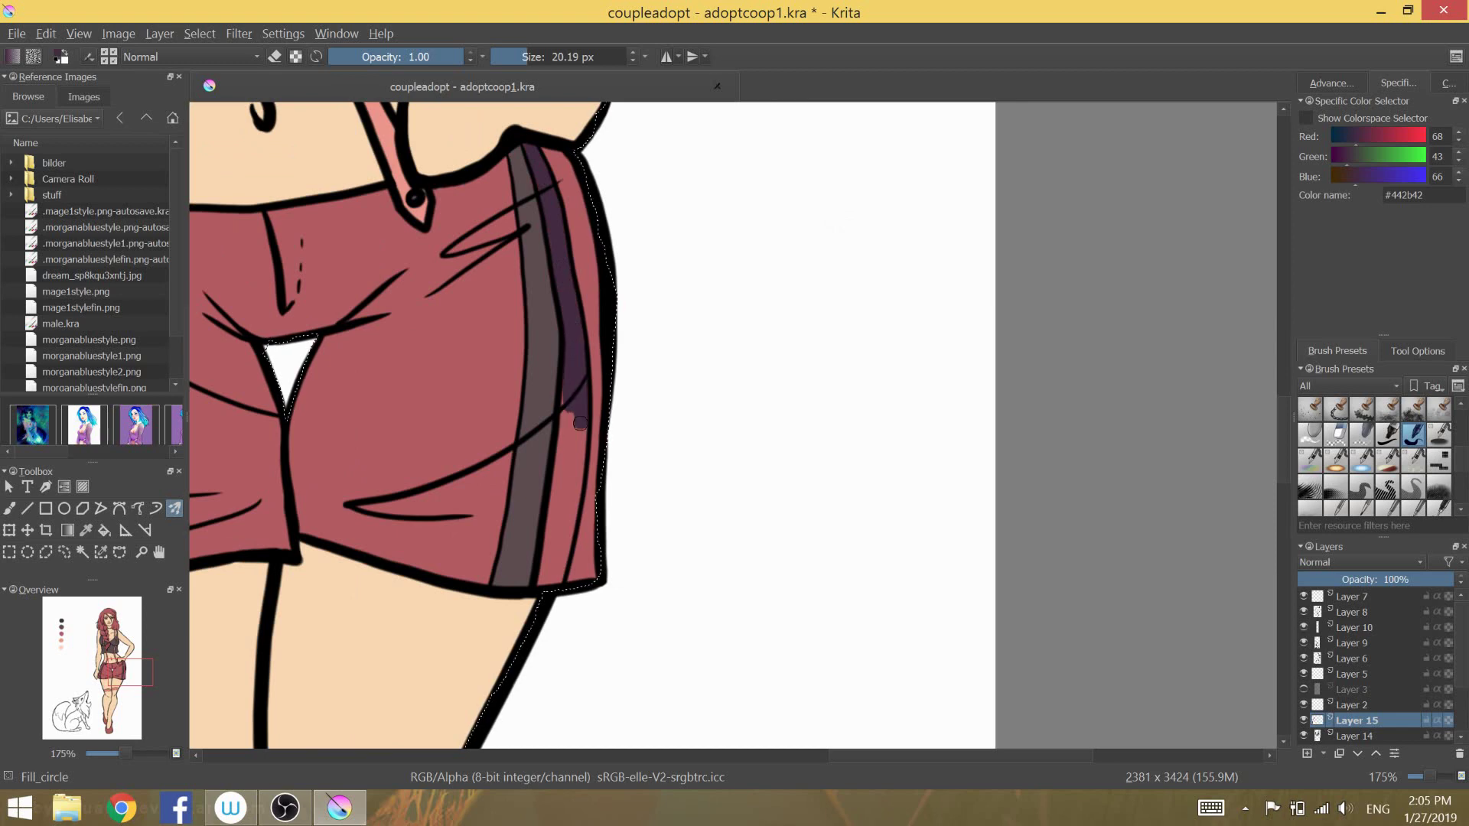
pyautogui.scroll(-2, 543, 536)
pyautogui.scroll(1, 456, 184)
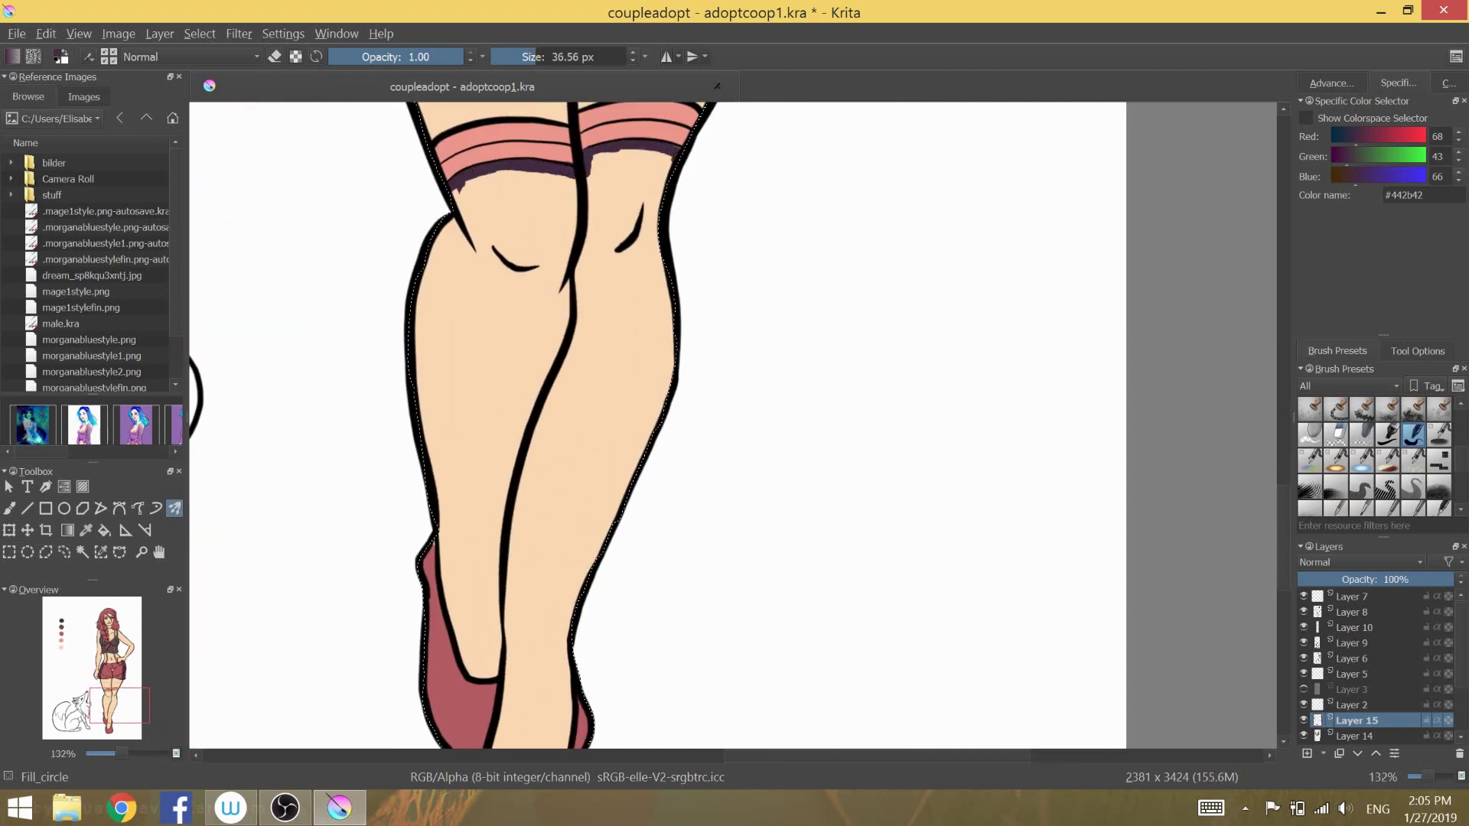
# - Paint the stockings dark purple from the knees down the shins to the boots
pyautogui.moveTo(670, 154); pyautogui.dragTo(668, 346)
pyautogui.moveTo(633, 175); pyautogui.dragTo(628, 536)
pyautogui.moveTo(570, 321); pyautogui.dragTo(555, 605)
pyautogui.scroll(-3, 554, 605)
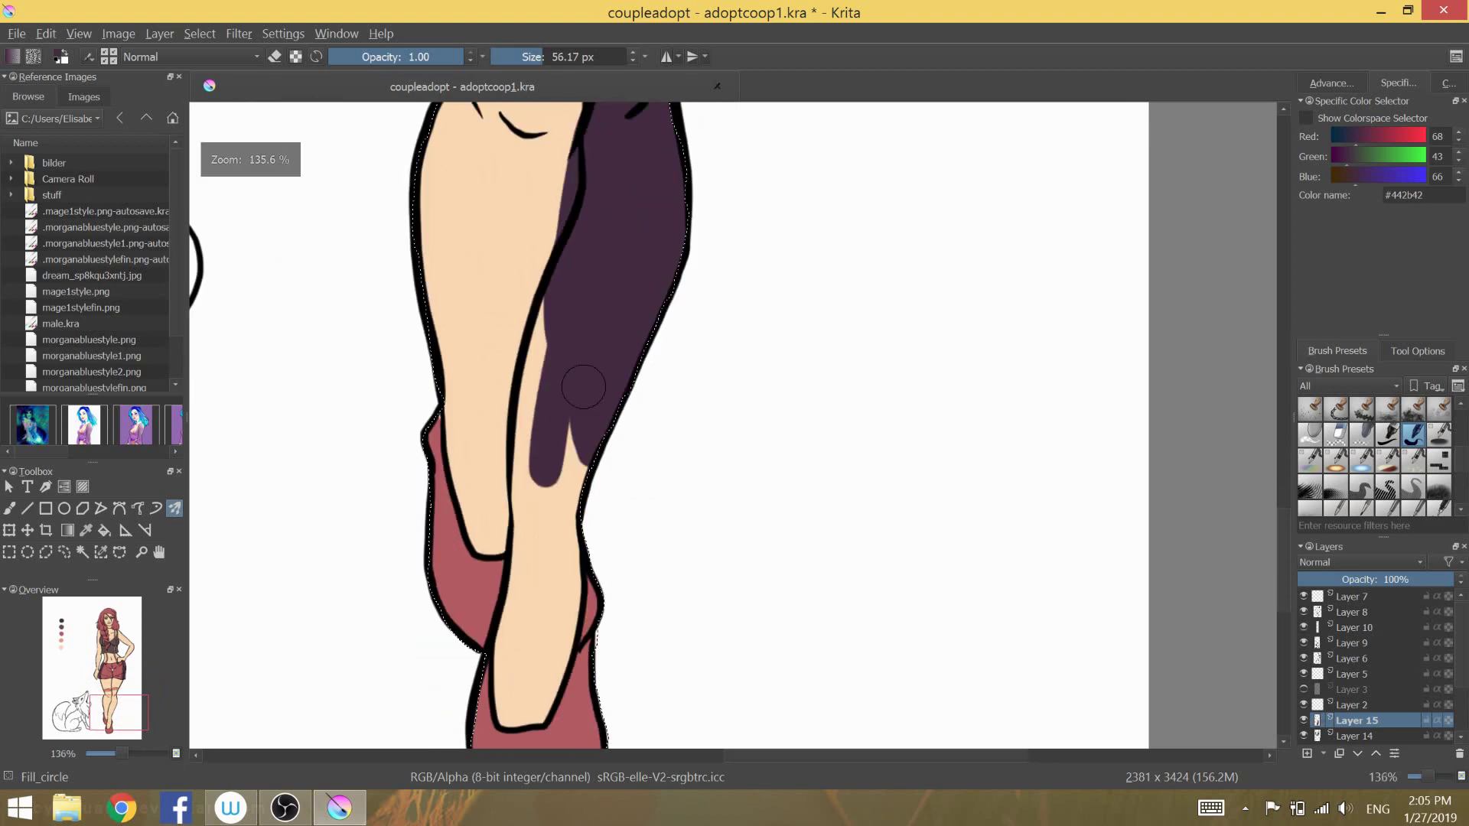
pyautogui.moveTo(581, 436); pyautogui.dragTo(559, 658)
pyautogui.moveTo(605, 306); pyautogui.dragTo(590, 352)
pyautogui.moveTo(543, 429); pyautogui.dragTo(535, 566)
pyautogui.scroll(3, 551, 428)
# - Fill the upper stockings purple up to the pink bands and save the drawing
pyautogui.moveTo(597, 153); pyautogui.dragTo(528, 413)
pyautogui.scroll(3, 515, 321)
pyautogui.moveTo(383, 222); pyautogui.dragTo(428, 474)
pyautogui.moveTo(536, 230); pyautogui.dragTo(473, 291)
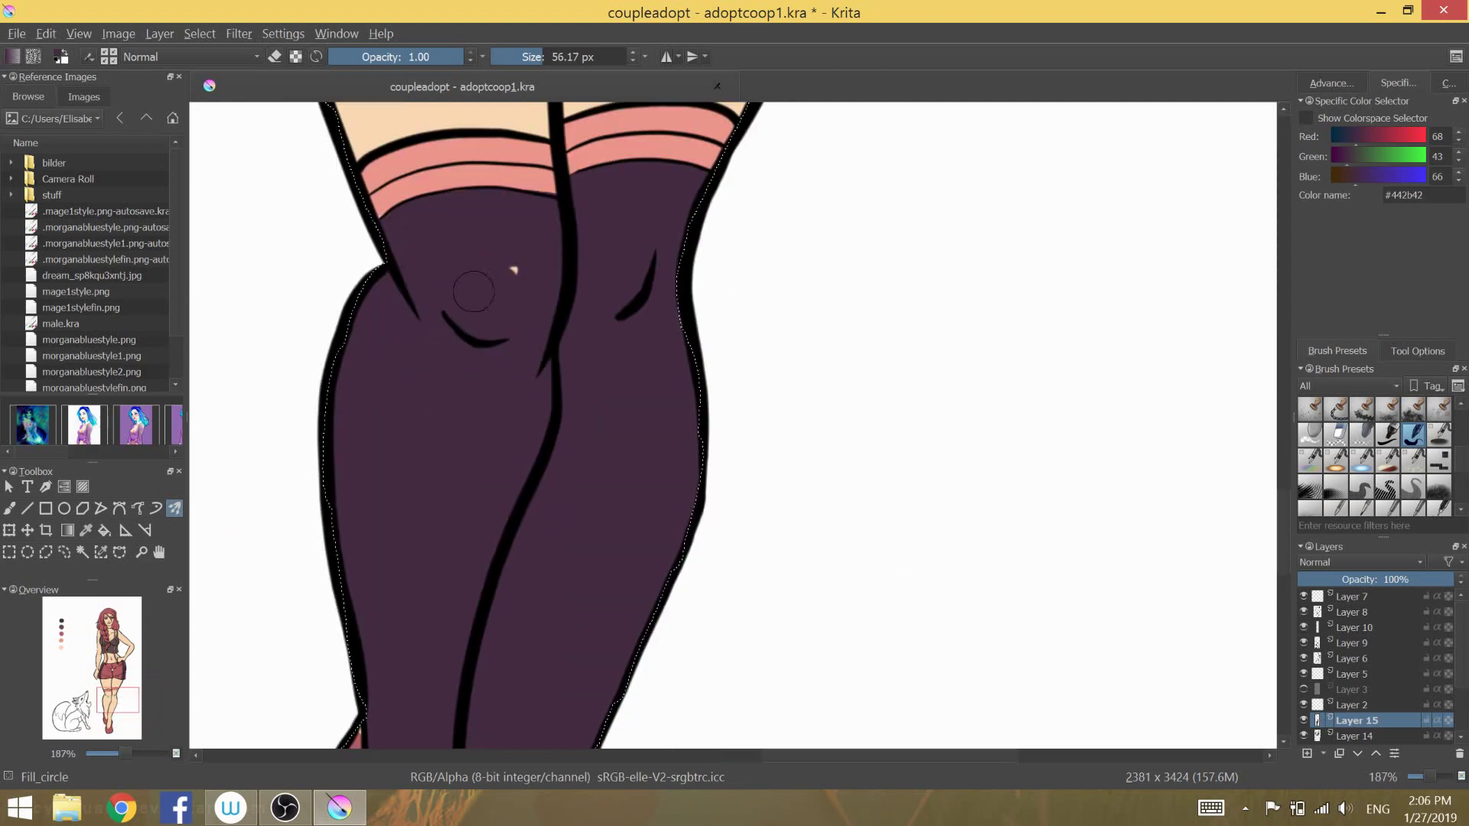
pyautogui.scroll(-8, 474, 290)
pyautogui.click(17, 34)
pyautogui.click(46, 104)
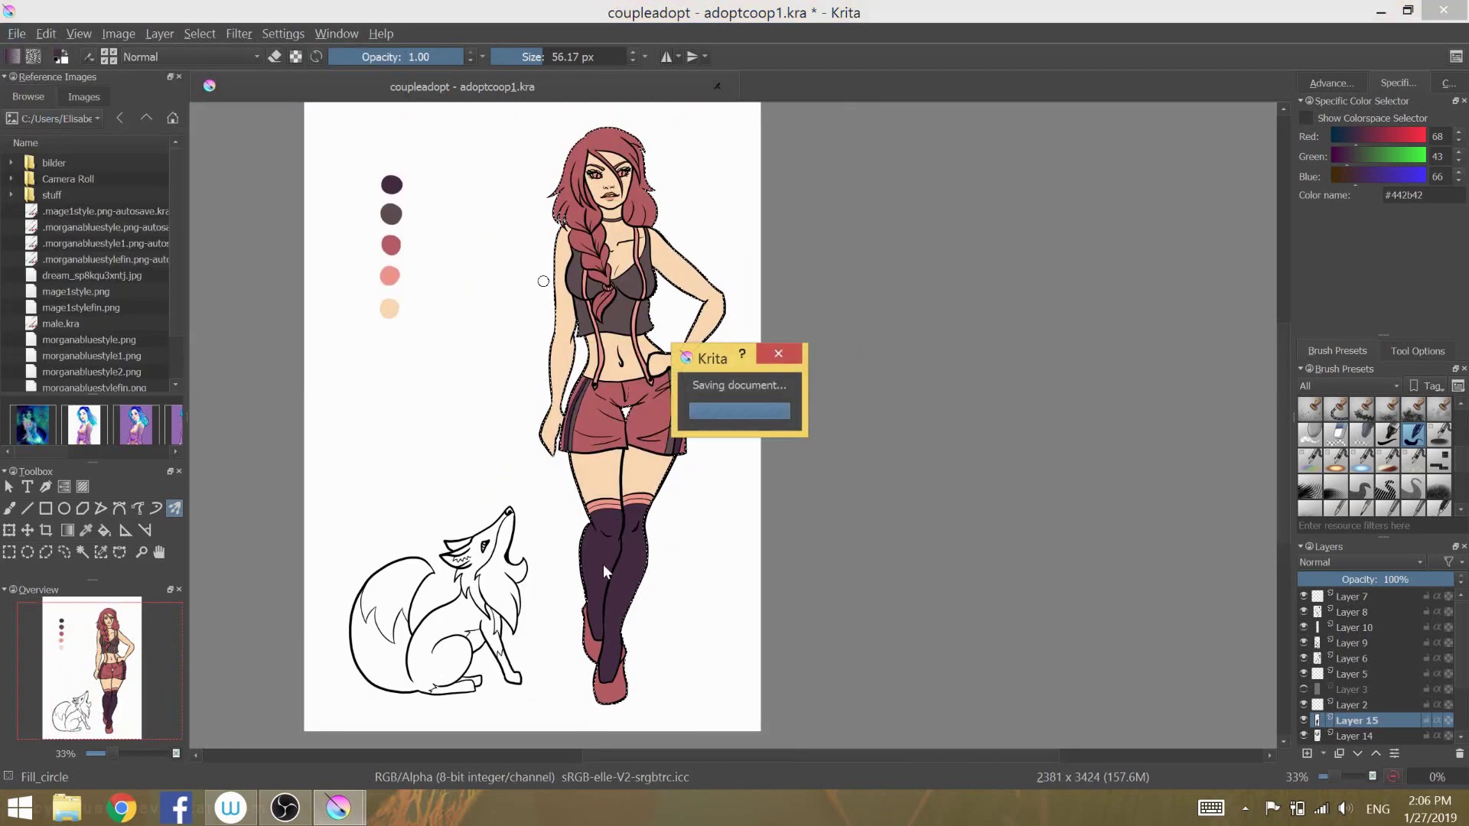
# - Add a new Multiply layer and choose a darker purple shading colour
pyautogui.press('Insert')
pyautogui.click(1361, 562)
pyautogui.click(1332, 82)
pyautogui.click(1389, 283)
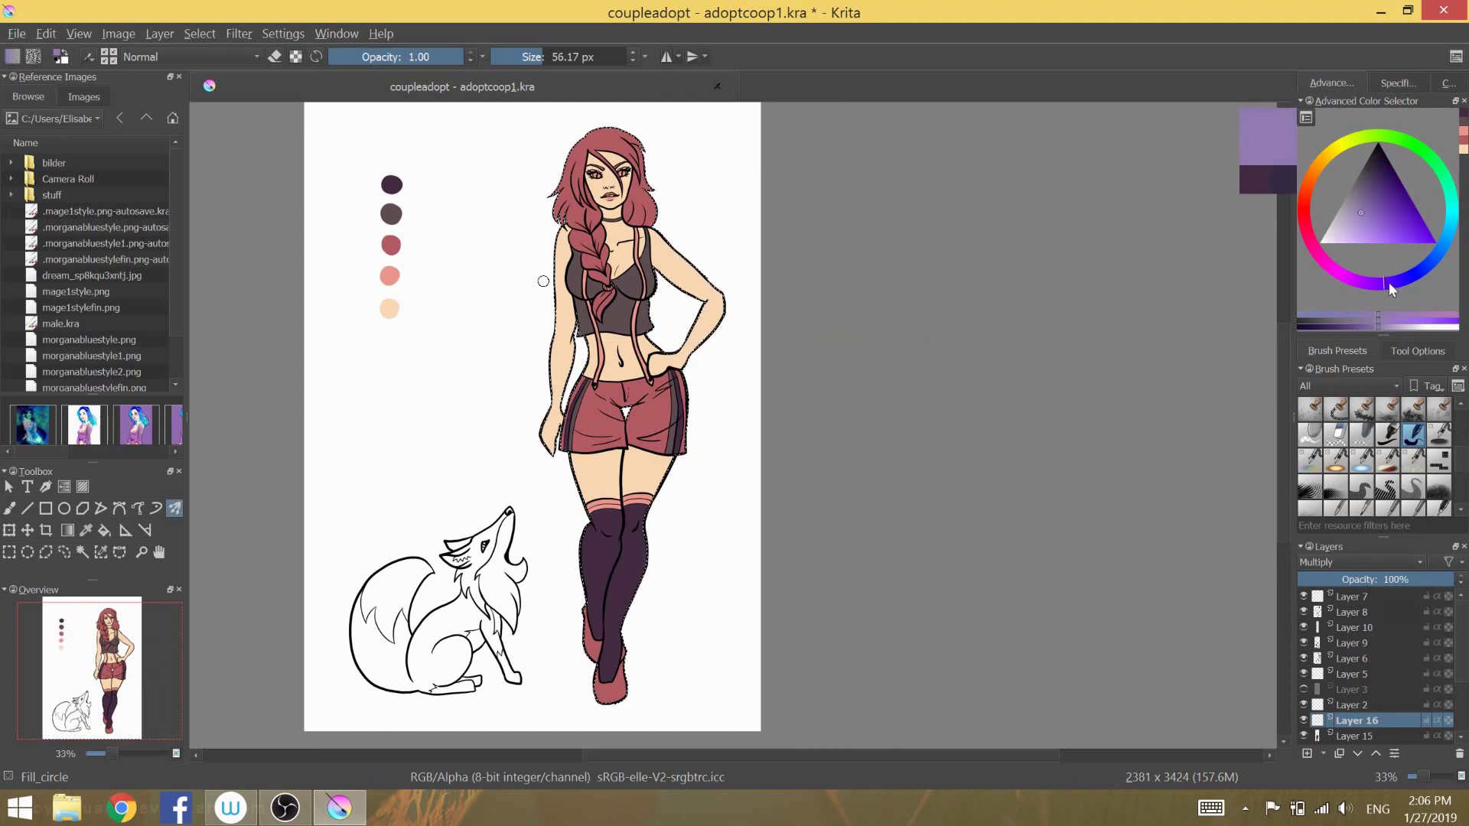
pyautogui.click(1362, 222)
pyautogui.scroll(3, 498, 529)
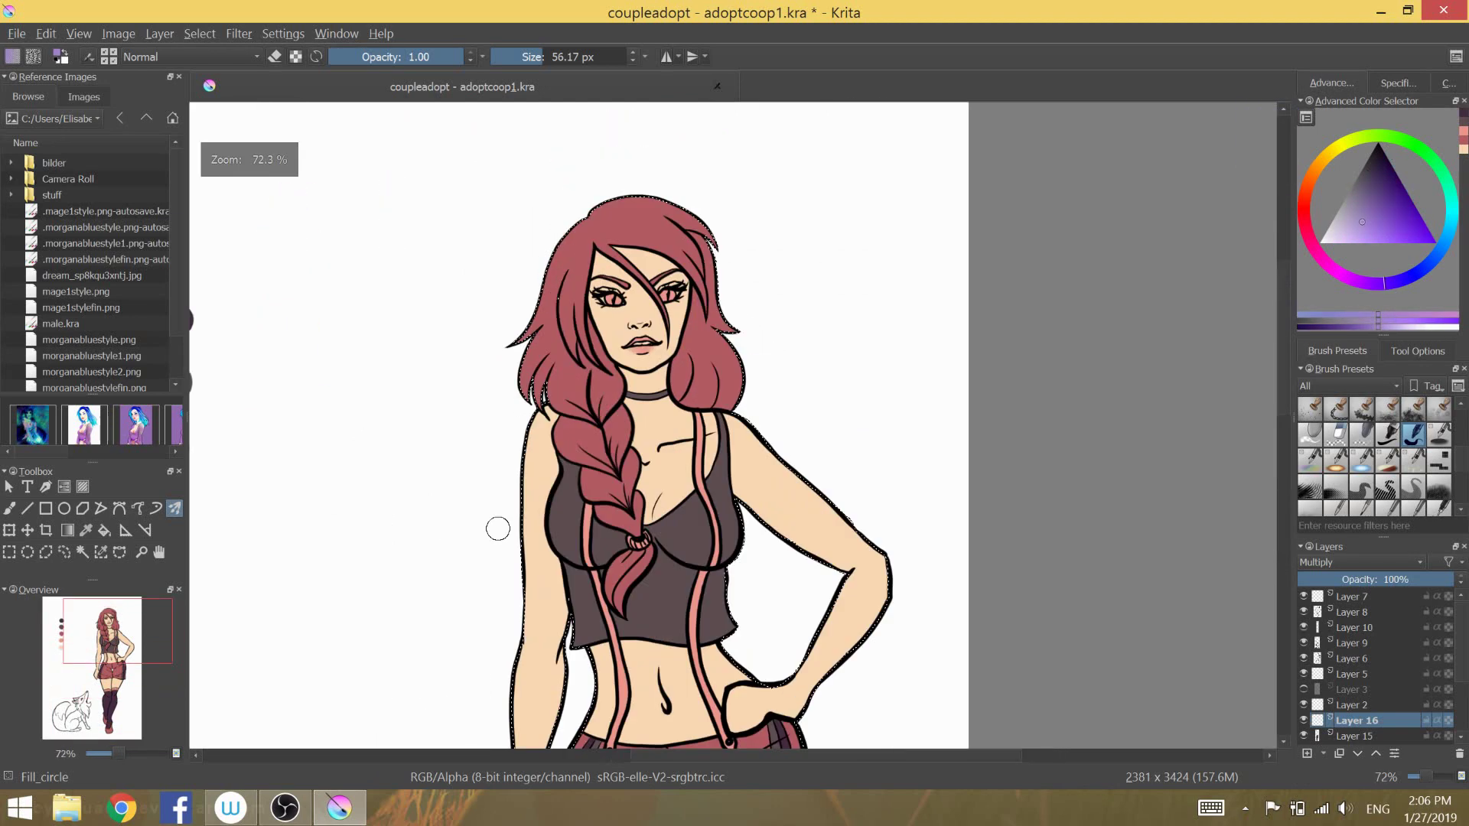
pyautogui.scroll(2, 673, 321)
# - Paint purple shadows under the hair on the face, neck and braid, undoing failed strokes
pyautogui.moveTo(566, 218); pyautogui.dragTo(561, 256)
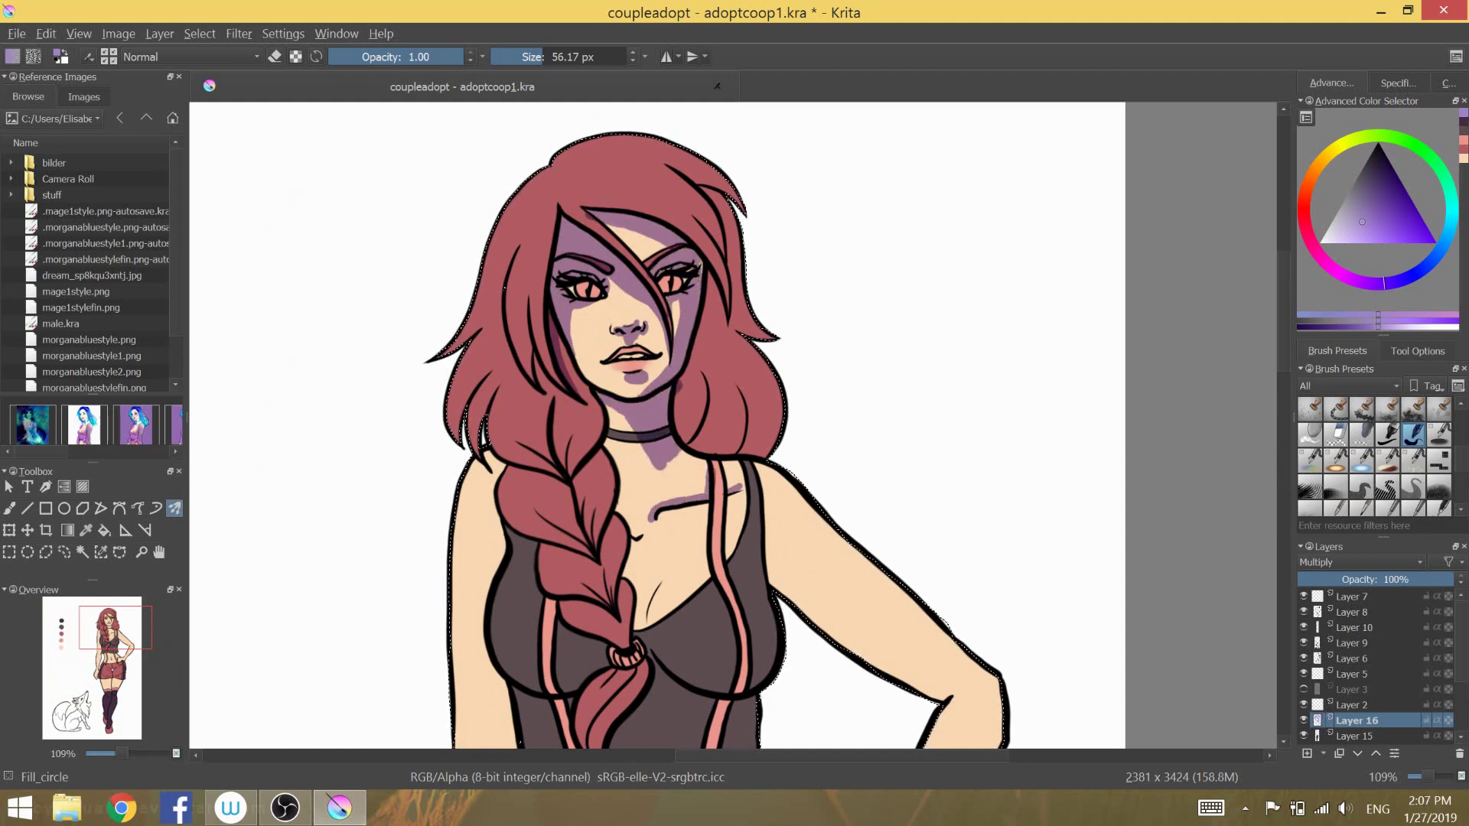
pyautogui.moveTo(663, 471); pyautogui.dragTo(652, 521)
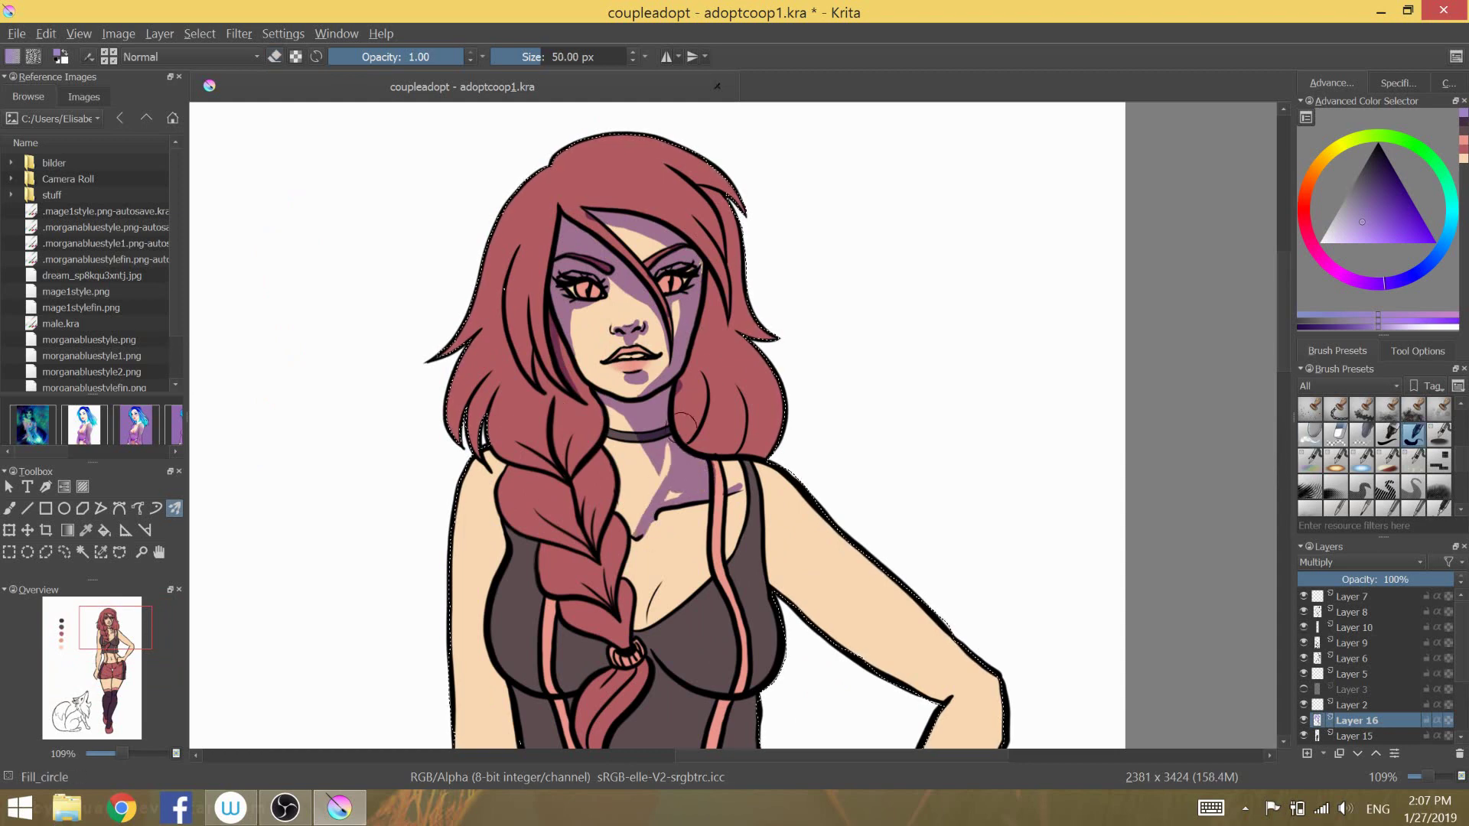
pyautogui.moveTo(577, 461); pyautogui.dragTo(504, 416)
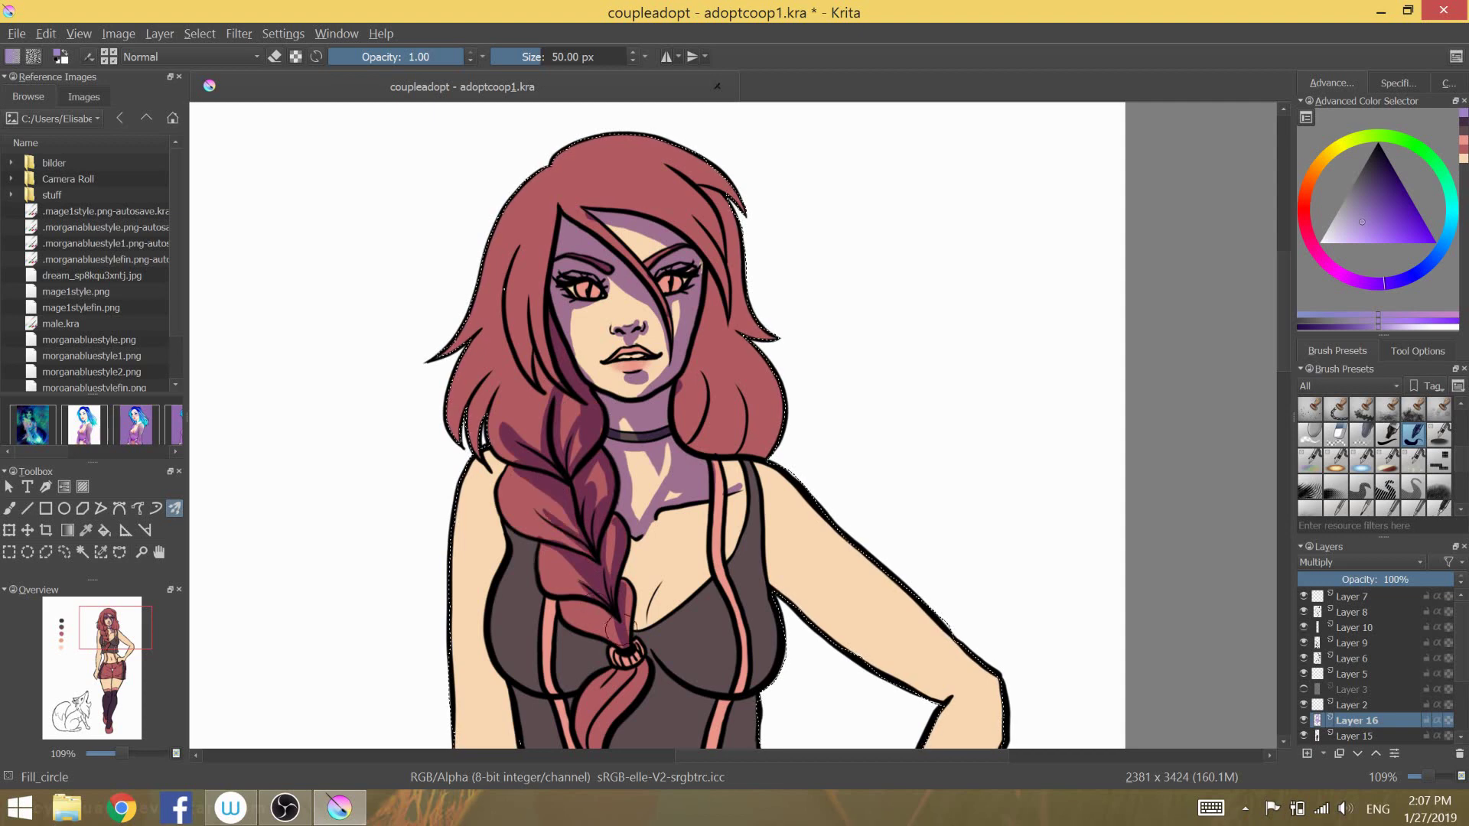
pyautogui.hotkey('ctrl', 'z')
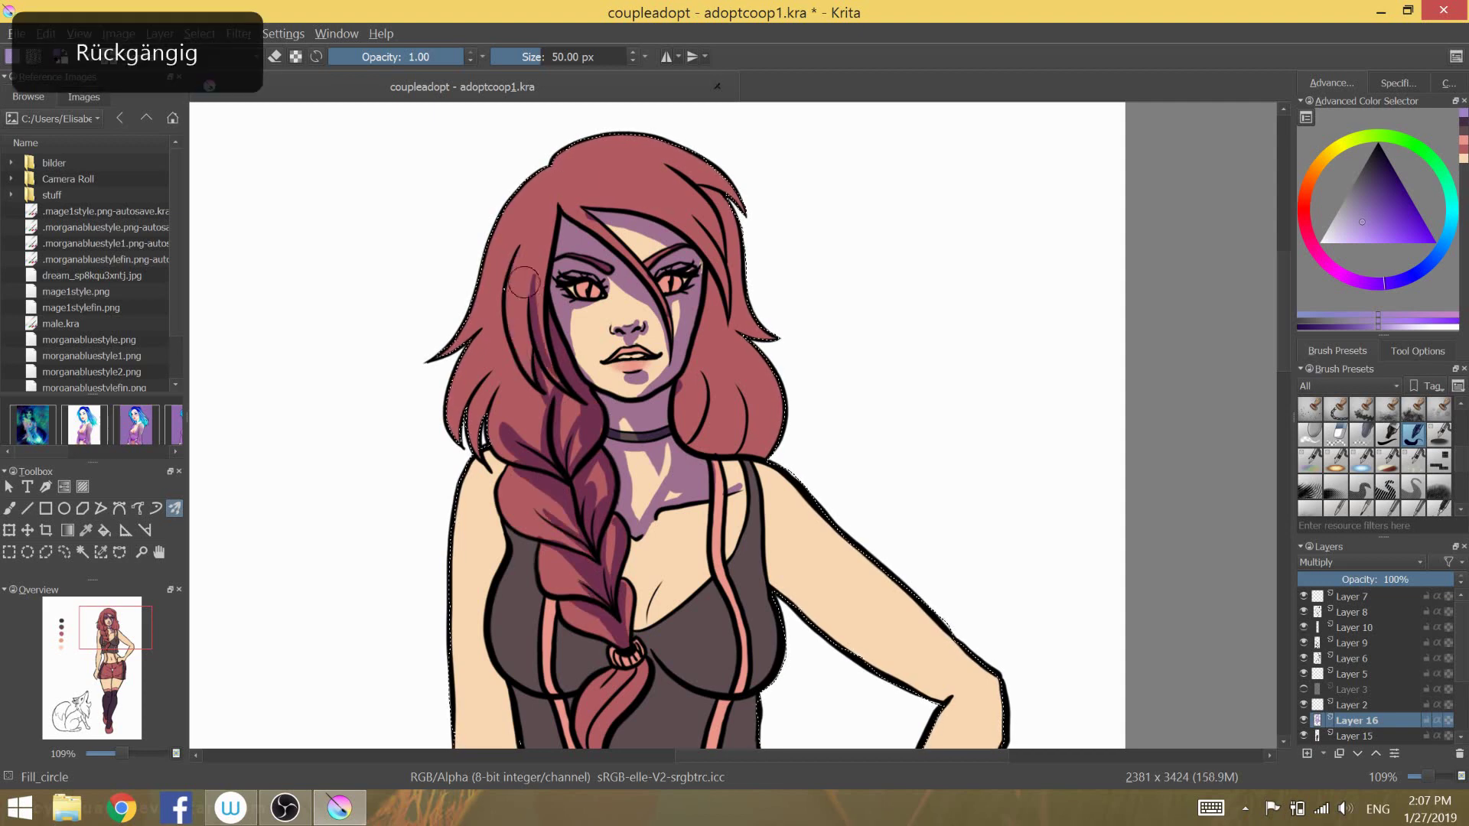
pyautogui.moveTo(525, 282); pyautogui.dragTo(482, 451)
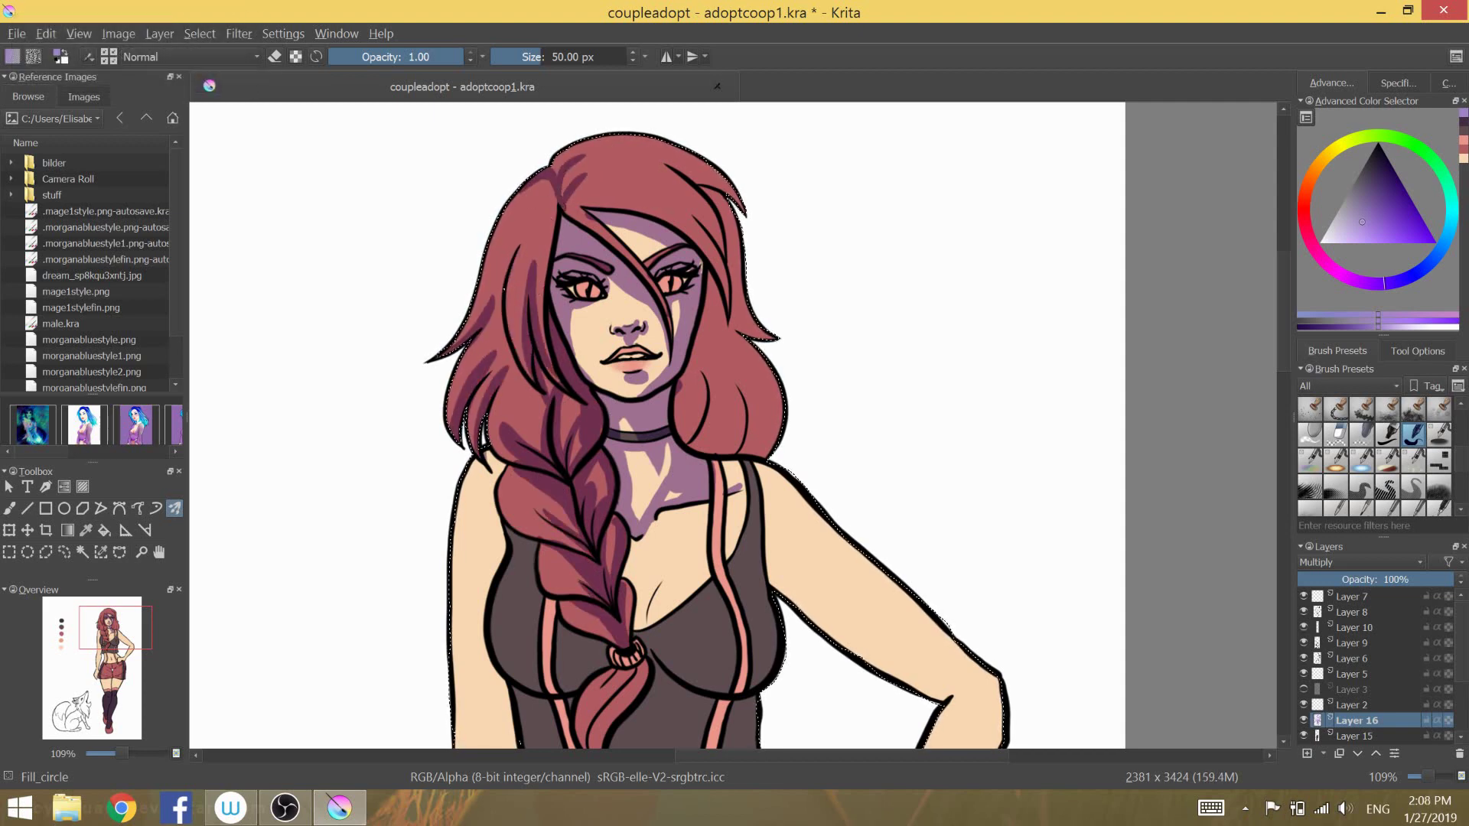
pyautogui.hotkey('ctrl', 'z')
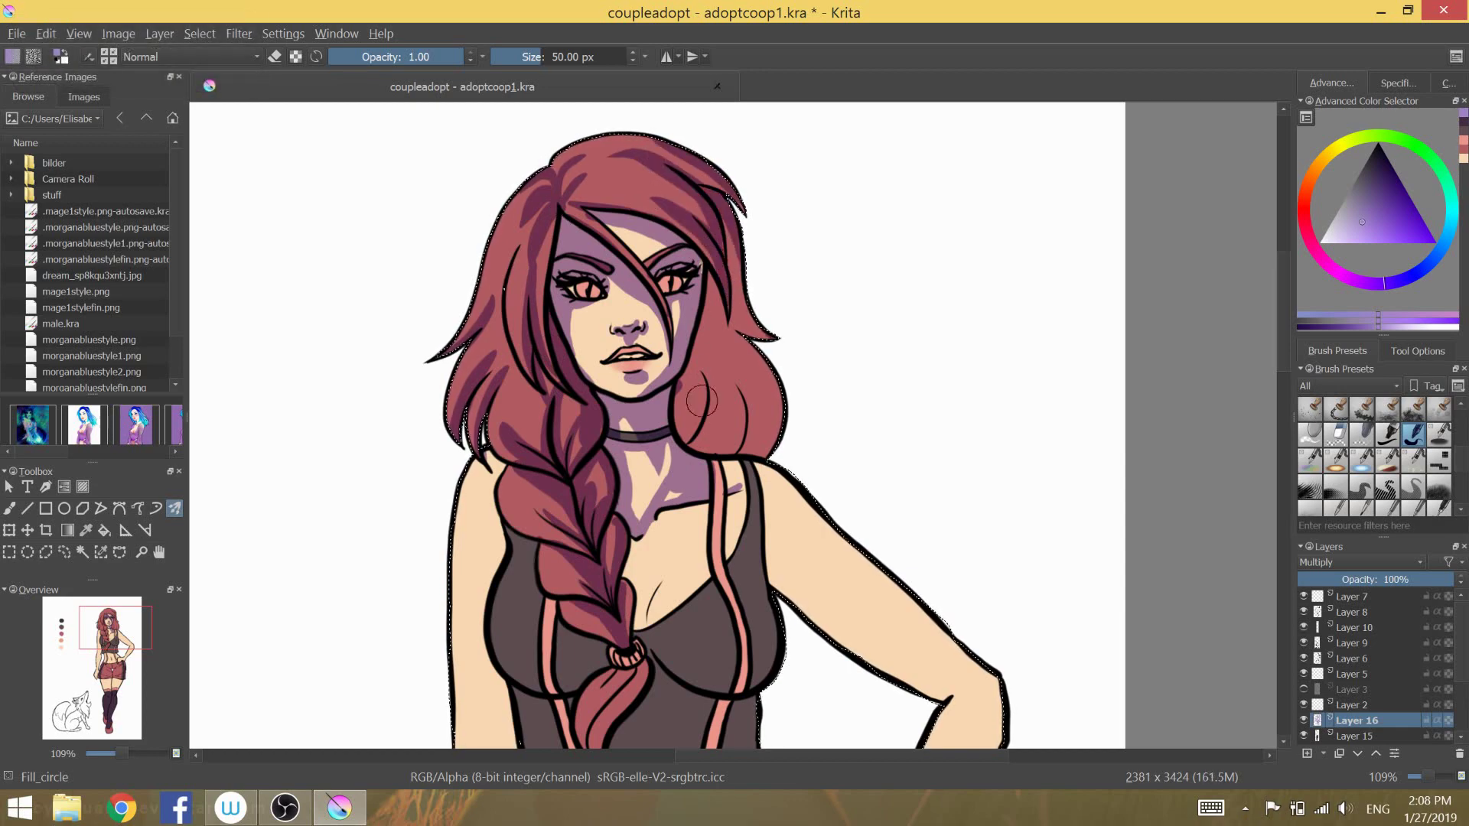
# - Paint darker shadows down the hair on the right side of her face
pyautogui.moveTo(715, 275); pyautogui.dragTo(678, 440)
pyautogui.moveTo(711, 313); pyautogui.dragTo(742, 442)
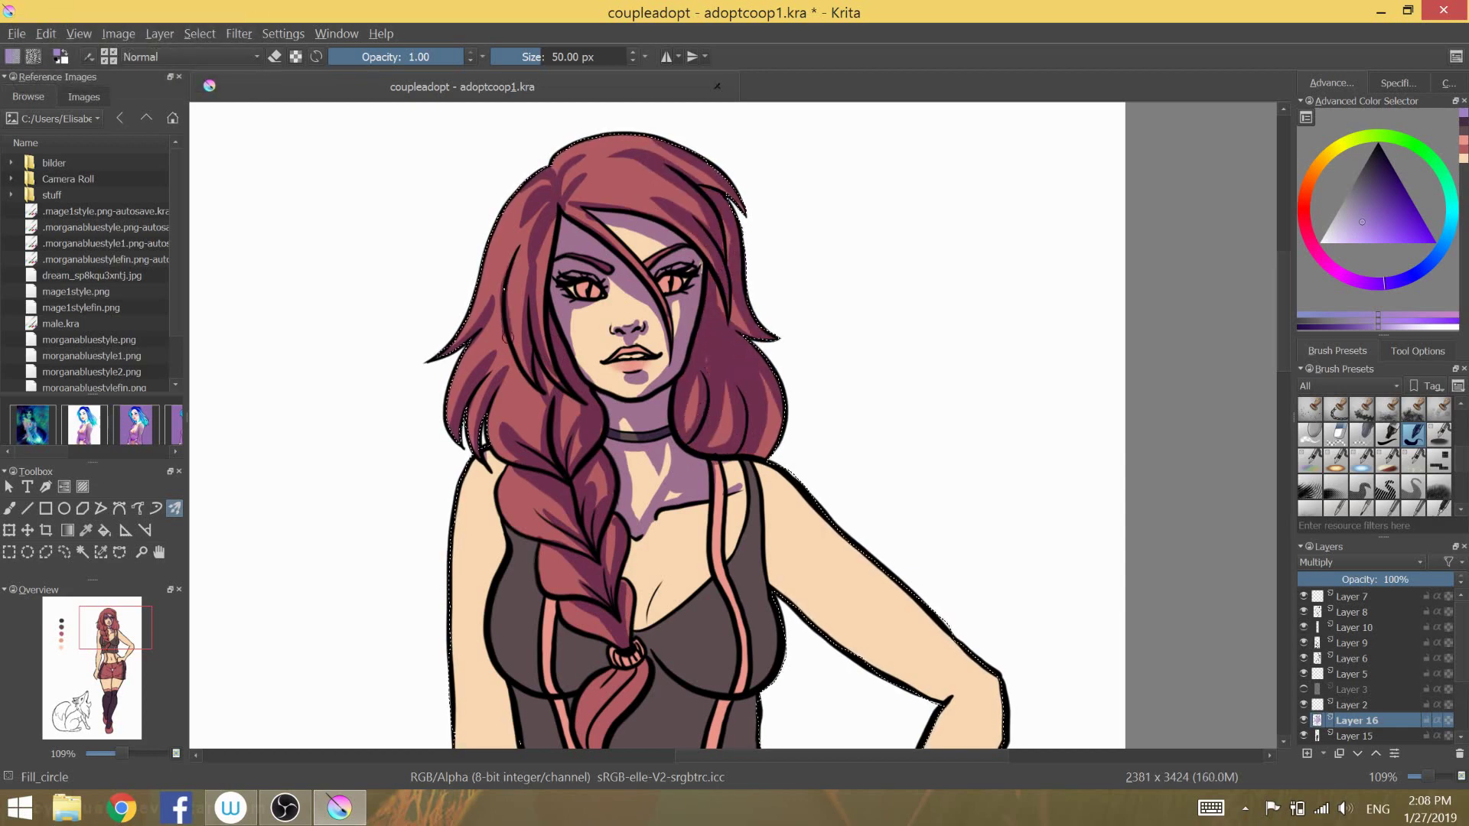
pyautogui.scroll(-3, 507, 337)
pyautogui.scroll(4, 506, 336)
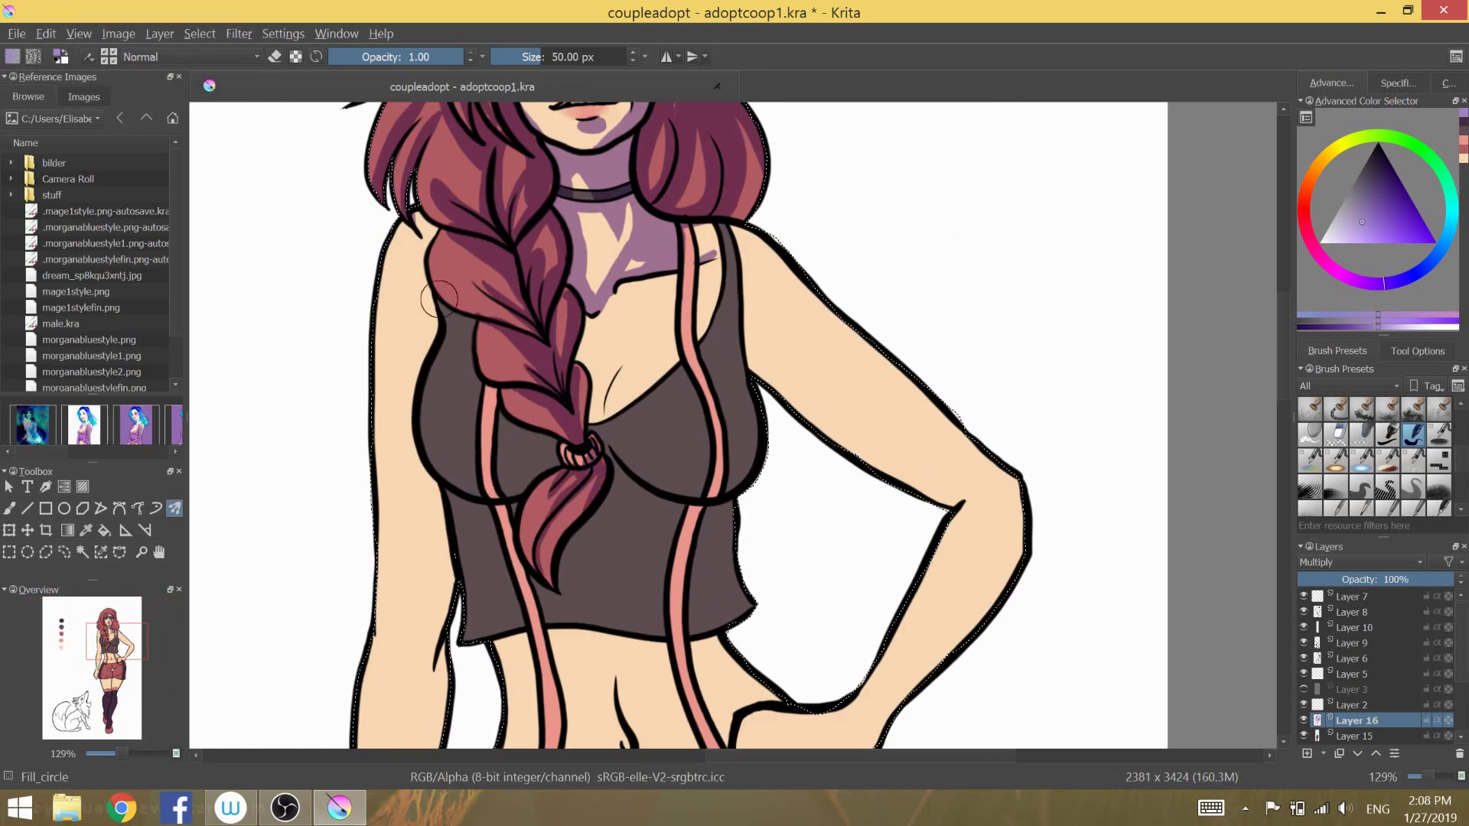
pyautogui.hotkey('ctrl', 'z')
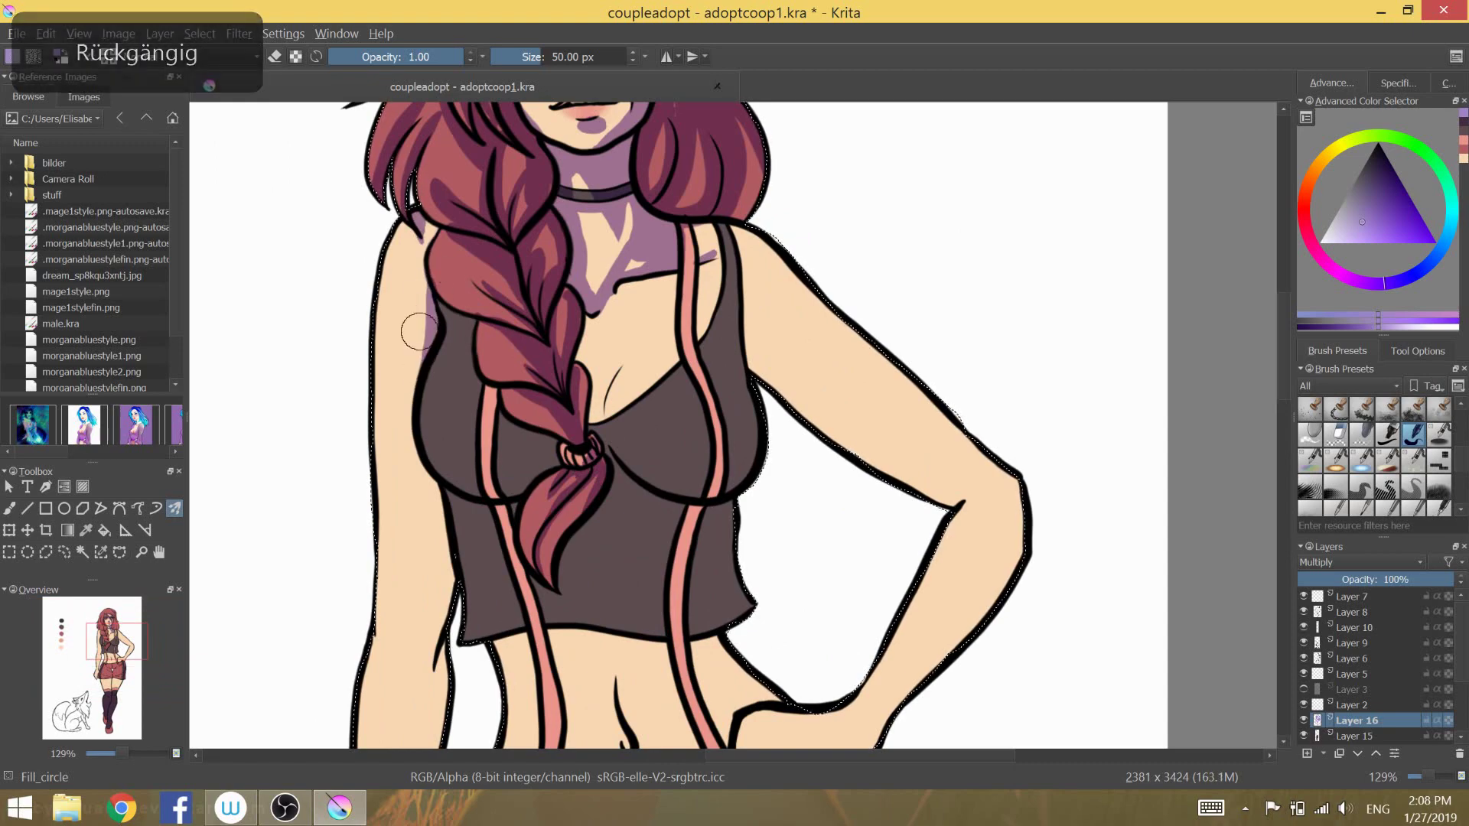
pyautogui.scroll(-3, 427, 334)
# - Shade the chest, braid up to the neckline and a band across the midriff
pyautogui.moveTo(421, 459); pyautogui.dragTo(435, 336)
pyautogui.scroll(-3, 439, 334)
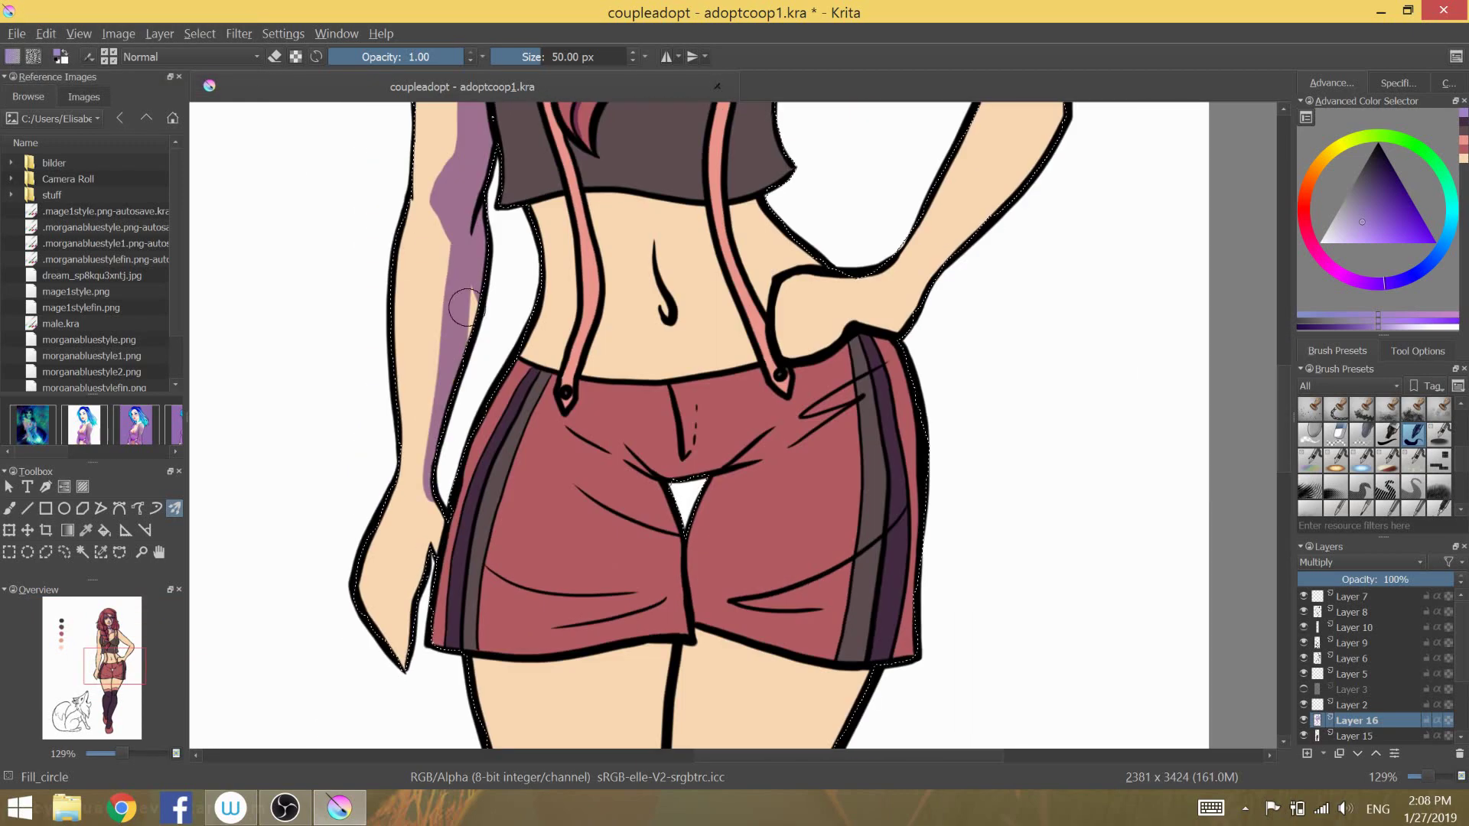
pyautogui.moveTo(436, 505); pyautogui.dragTo(402, 662)
pyautogui.scroll(3, 536, 429)
pyautogui.scroll(-1, 581, 344)
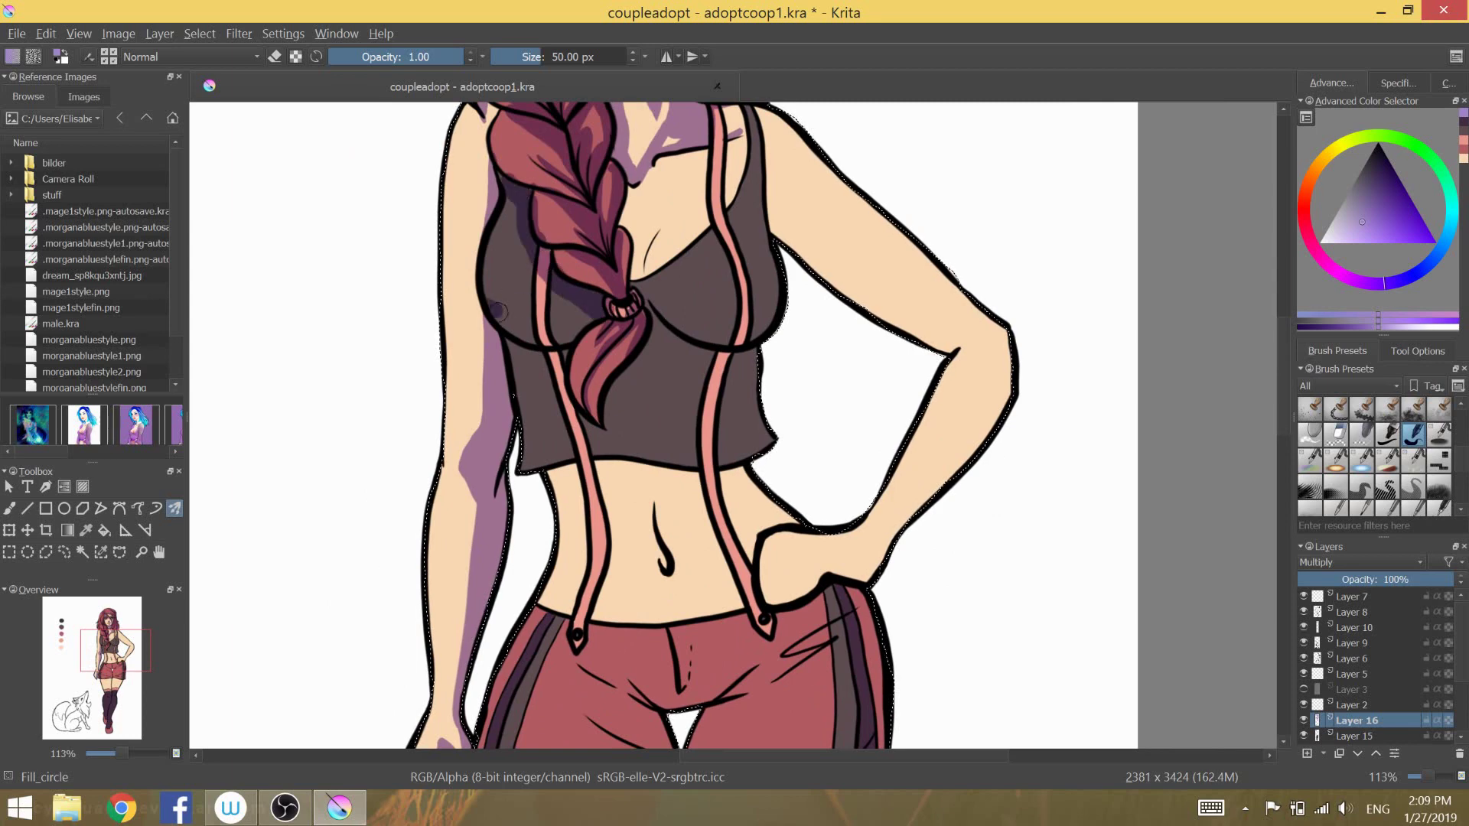
pyautogui.moveTo(498, 312); pyautogui.dragTo(499, 320)
pyautogui.moveTo(610, 411)
pyautogui.mouseDown()
pyautogui.moveTo(652, 246)
pyautogui.moveTo(721, 331)
pyautogui.mouseUp()
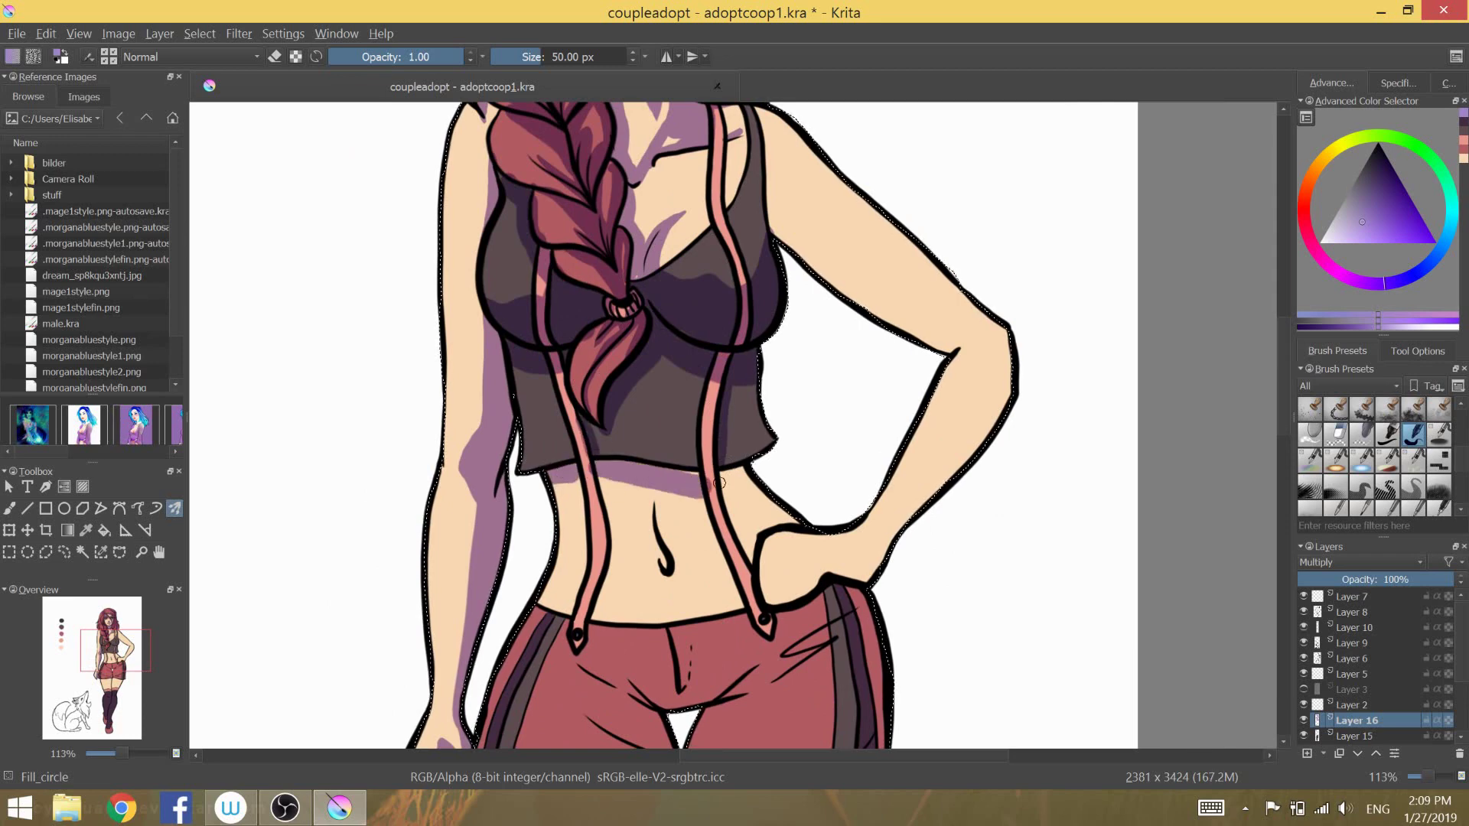
pyautogui.moveTo(720, 483); pyautogui.dragTo(610, 503)
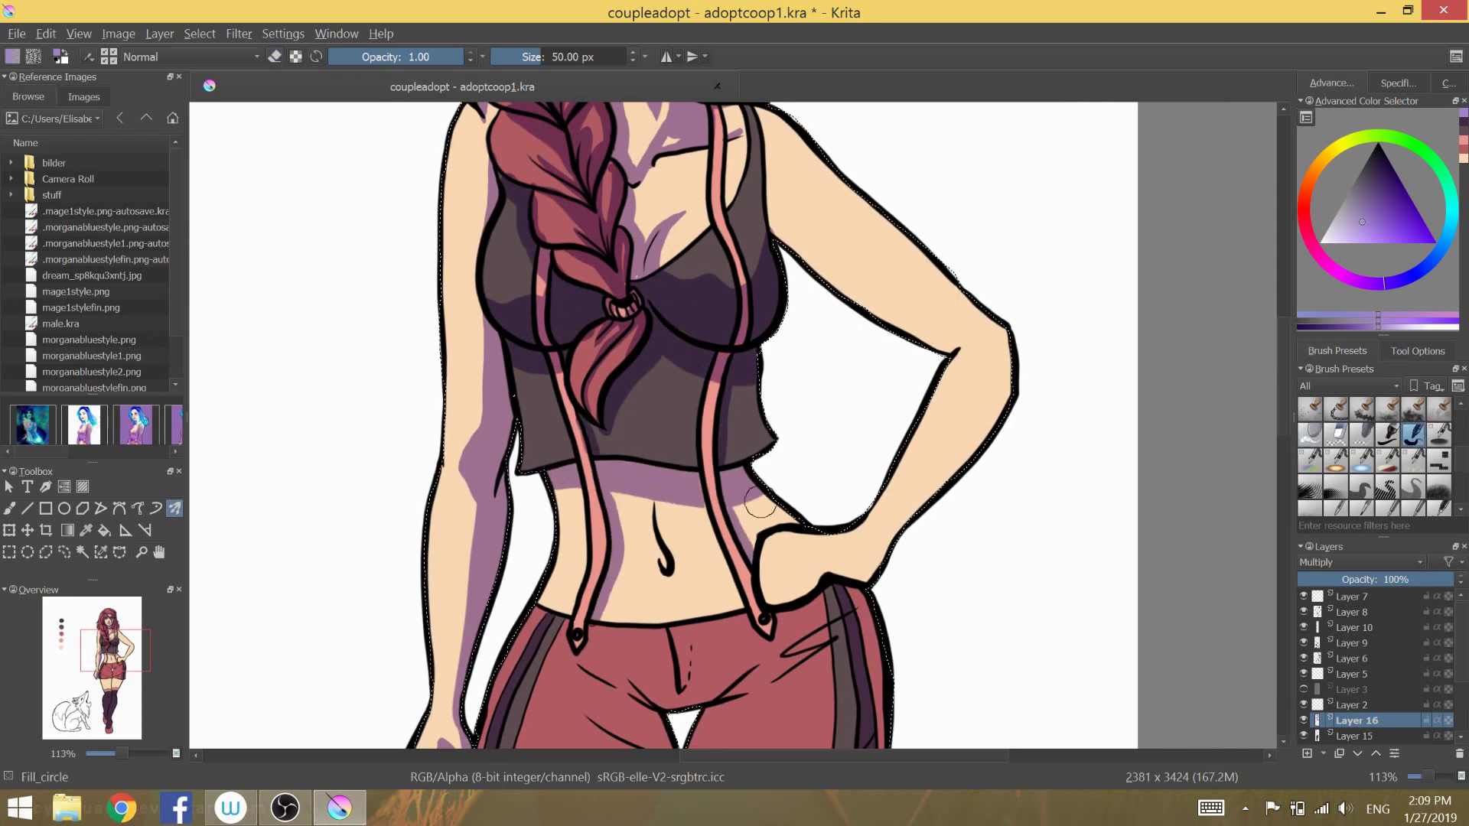
# - Shade the shorts' folds, right leg, side stripe and hem in purple
pyautogui.scroll(-1, 760, 503)
pyautogui.scroll(-1, 624, 315)
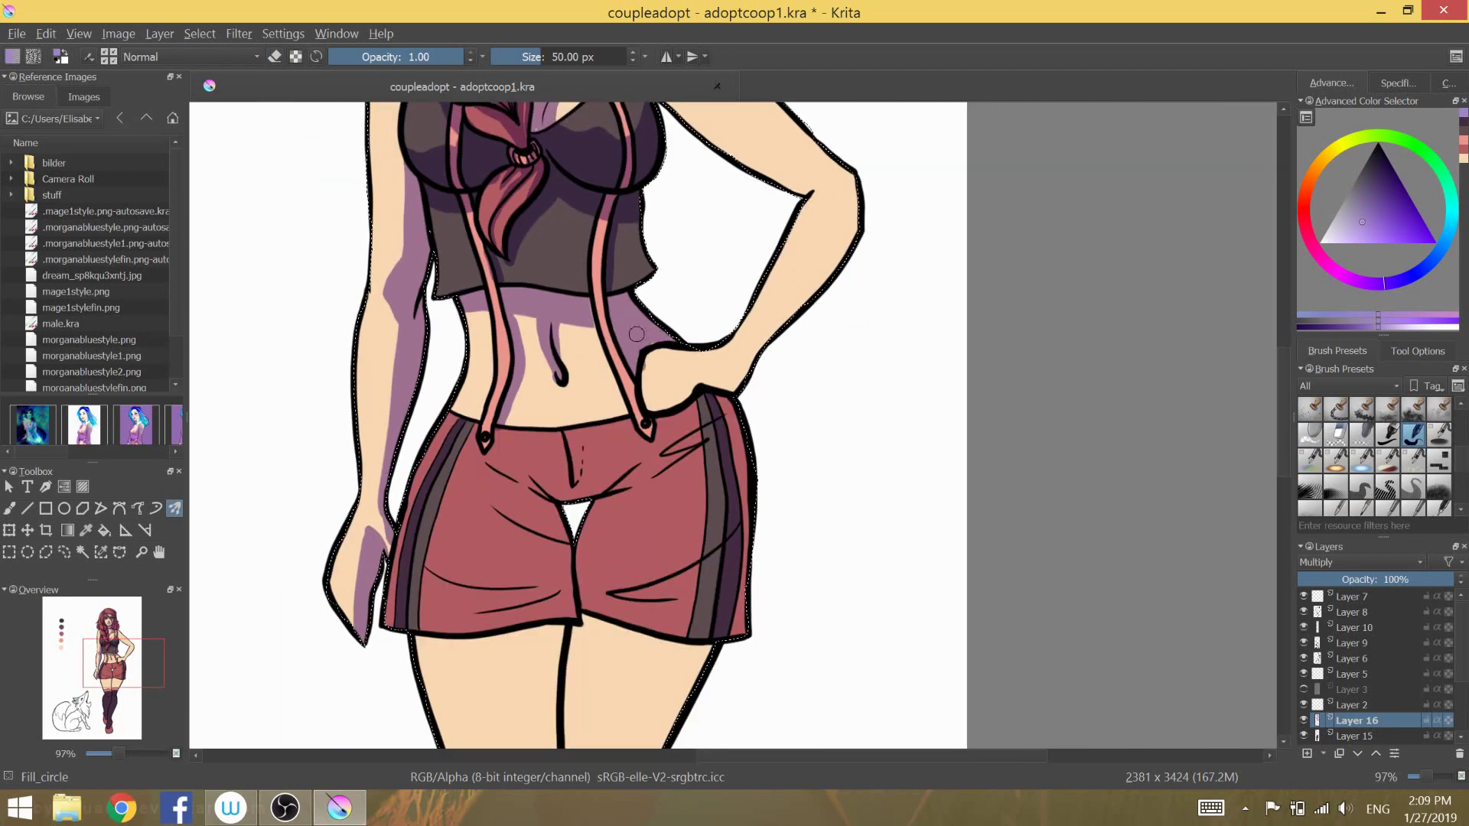
pyautogui.moveTo(550, 508); pyautogui.dragTo(651, 429)
pyautogui.moveTo(612, 505)
pyautogui.mouseDown()
pyautogui.moveTo(727, 406)
pyautogui.moveTo(735, 536)
pyautogui.mouseUp()
pyautogui.moveTo(735, 597)
pyautogui.mouseDown()
pyautogui.moveTo(574, 579)
pyautogui.moveTo(455, 490)
pyautogui.mouseUp()
pyautogui.moveTo(566, 543); pyautogui.dragTo(413, 608)
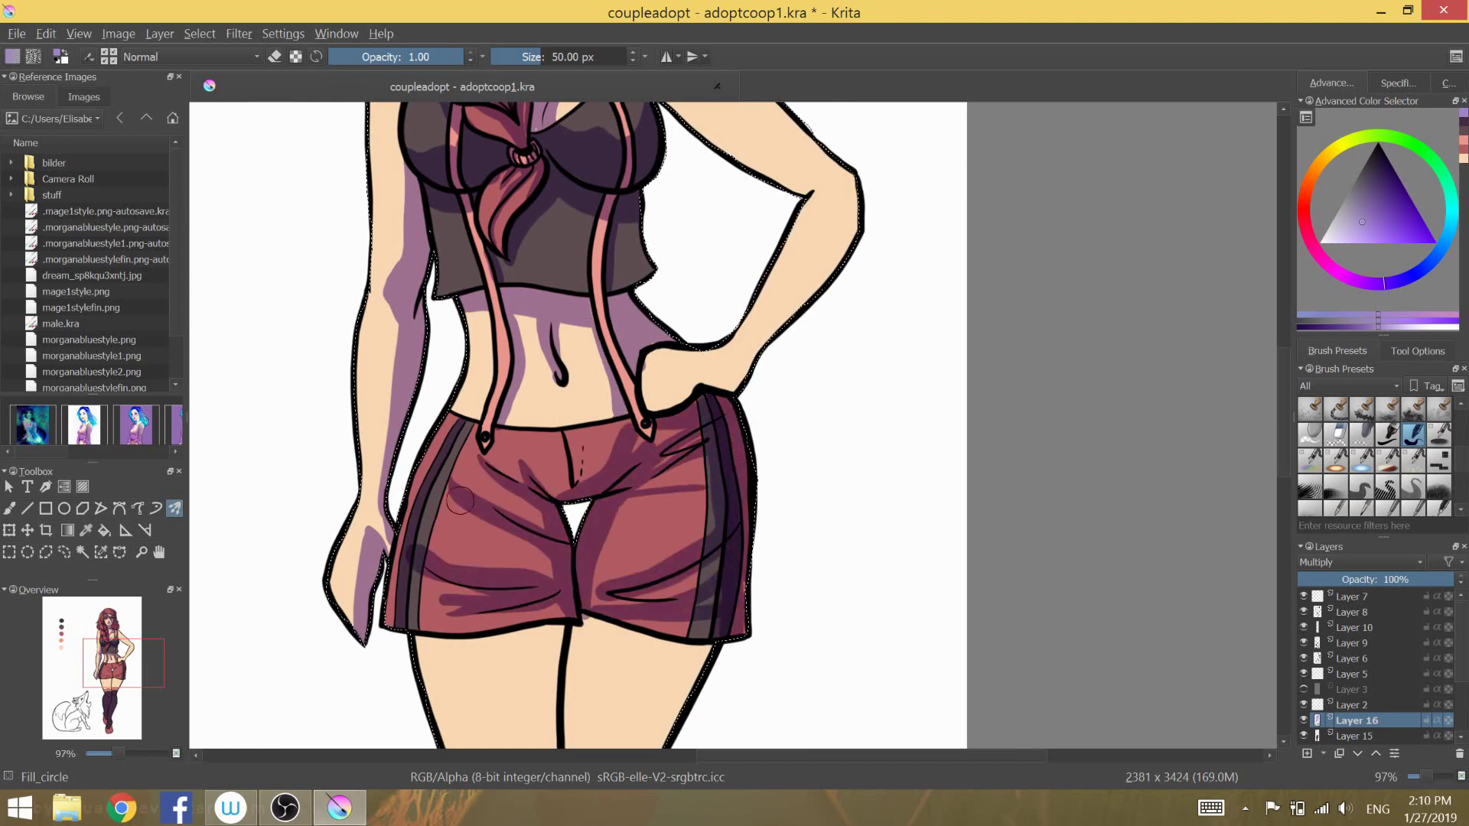
pyautogui.scroll(1, 474, 535)
# - Shade a band across the thighs, the inner thighs, knees and lower legs
pyautogui.moveTo(355, 417); pyautogui.dragTo(670, 455)
pyautogui.moveTo(497, 444); pyautogui.dragTo(497, 590)
pyautogui.scroll(-1, 498, 536)
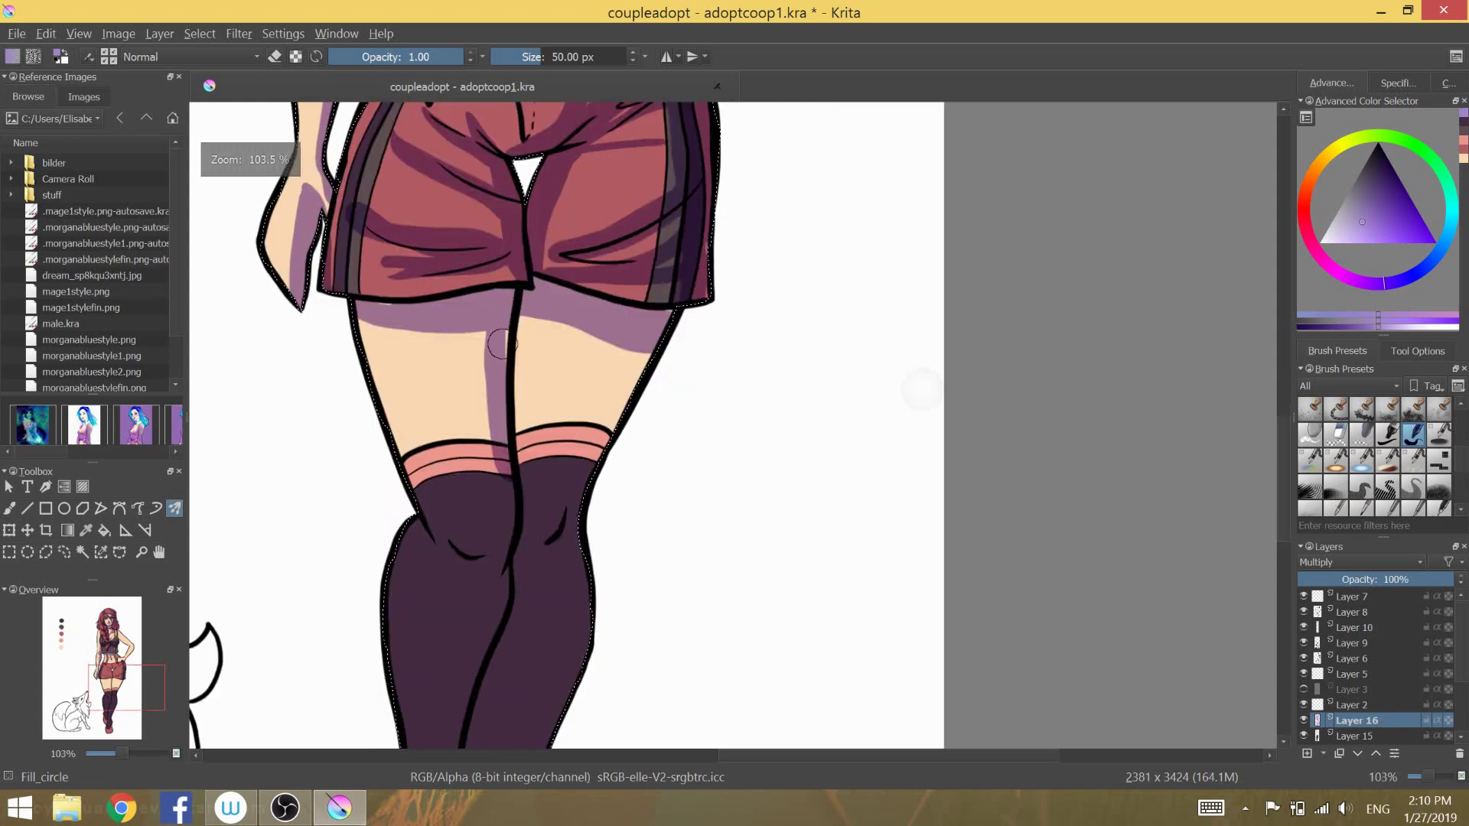
pyautogui.moveTo(498, 302); pyautogui.dragTo(482, 440)
pyautogui.moveTo(498, 452); pyautogui.dragTo(459, 551)
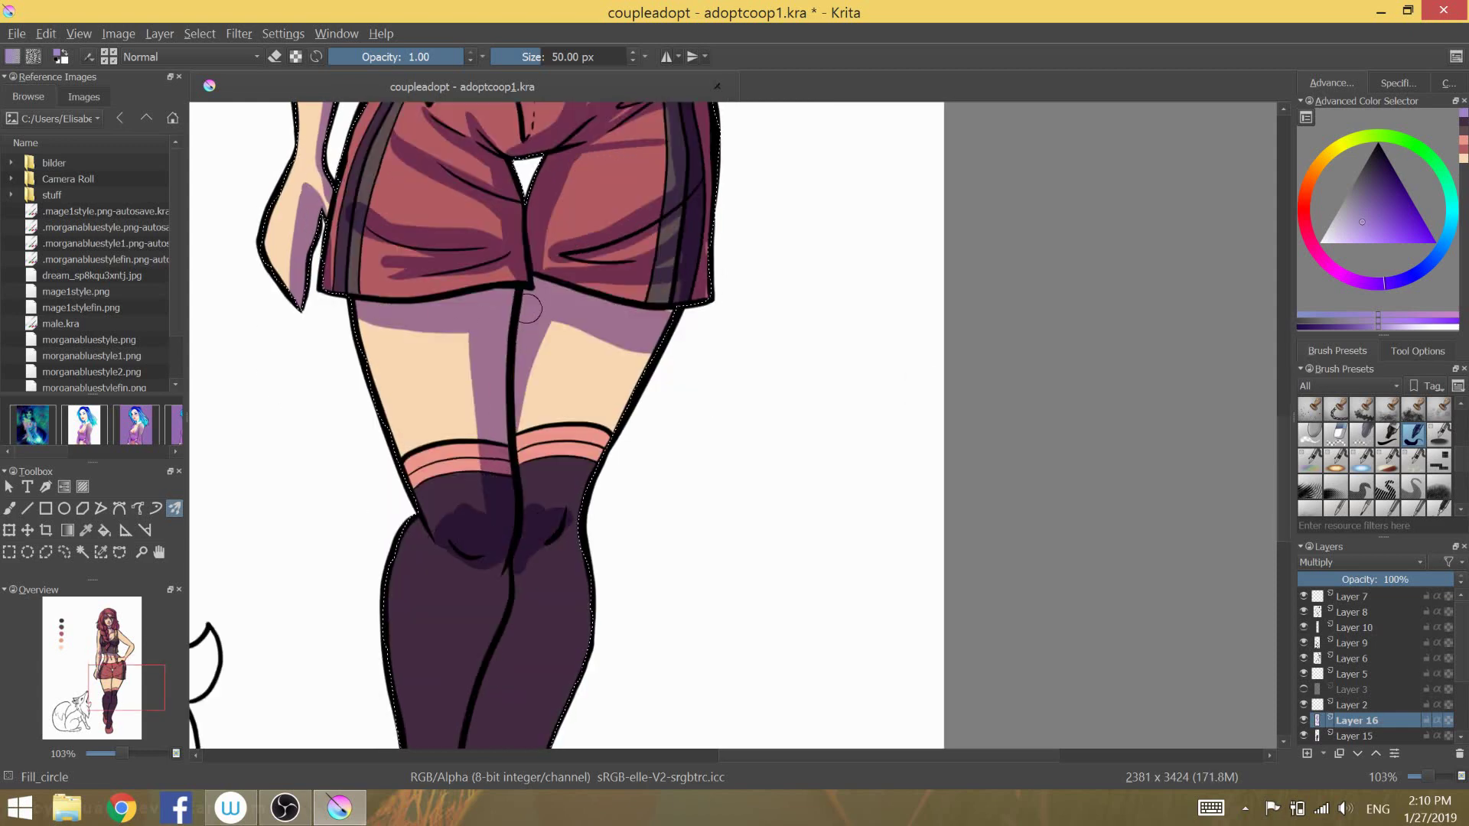
pyautogui.moveTo(612, 349); pyautogui.dragTo(563, 520)
pyautogui.scroll(-5, 773, 311)
# - Add darker shading down the stockings, lower legs and shoe, removing a stray stroke
pyautogui.moveTo(398, 238)
pyautogui.mouseDown()
pyautogui.moveTo(398, 355)
pyautogui.moveTo(413, 333)
pyautogui.moveTo(387, 539)
pyautogui.mouseUp()
pyautogui.hotkey('ctrl', 'z')
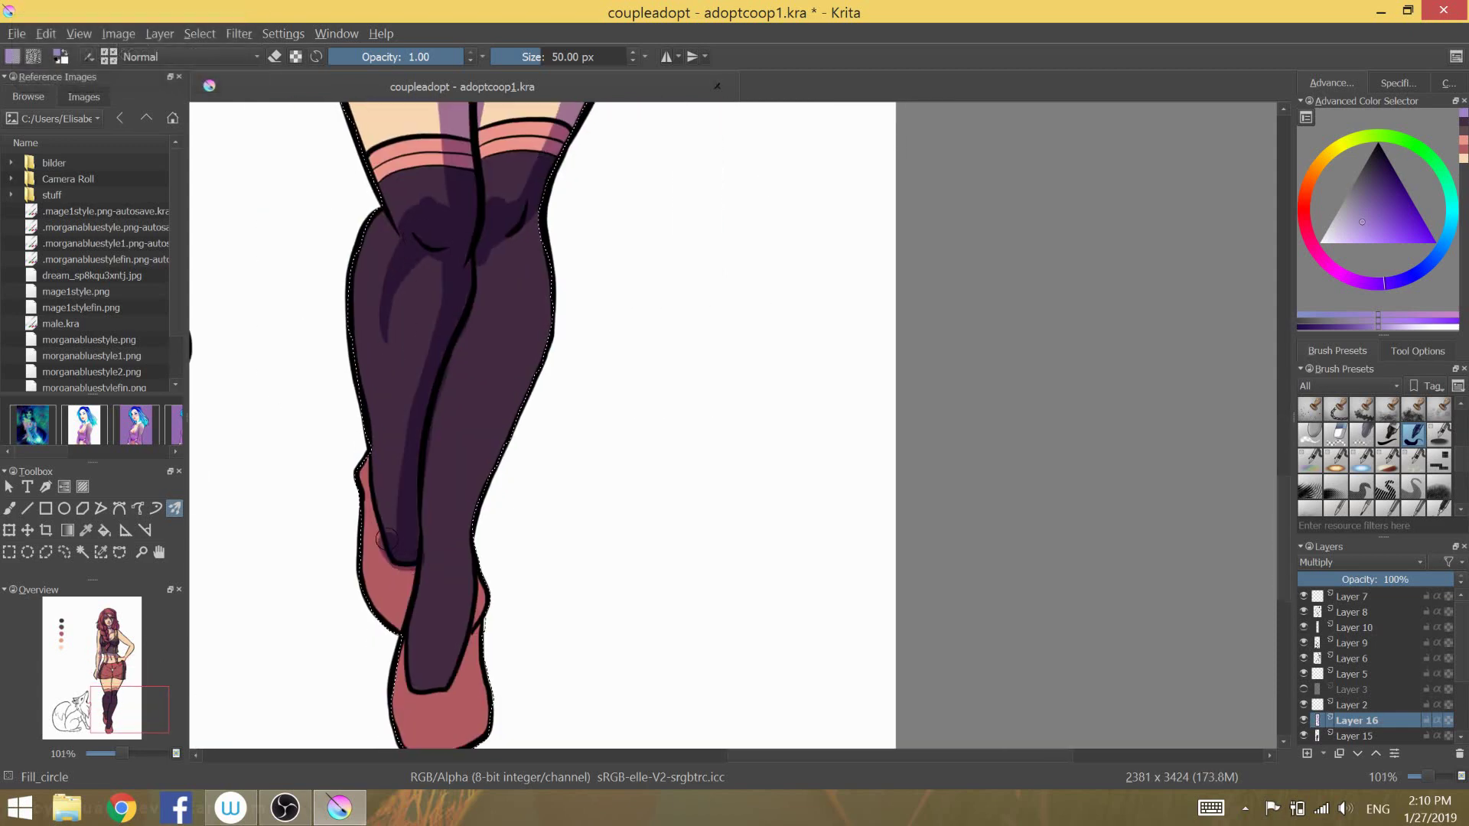
pyautogui.scroll(1, 409, 570)
pyautogui.moveTo(482, 505); pyautogui.dragTo(422, 571)
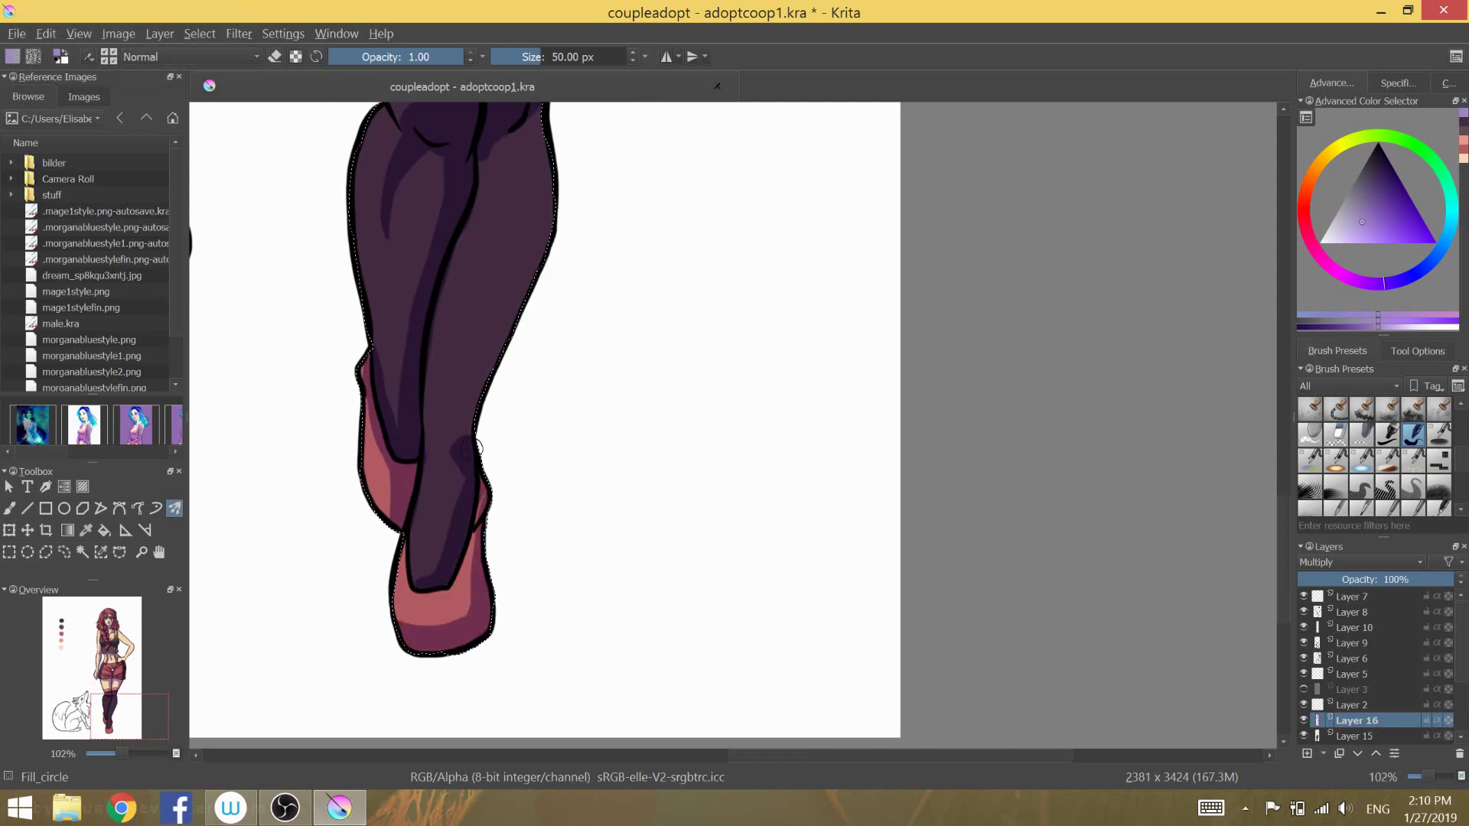
pyautogui.scroll(2, 459, 413)
pyautogui.moveTo(428, 367); pyautogui.dragTo(383, 643)
pyautogui.moveTo(482, 329); pyautogui.dragTo(428, 627)
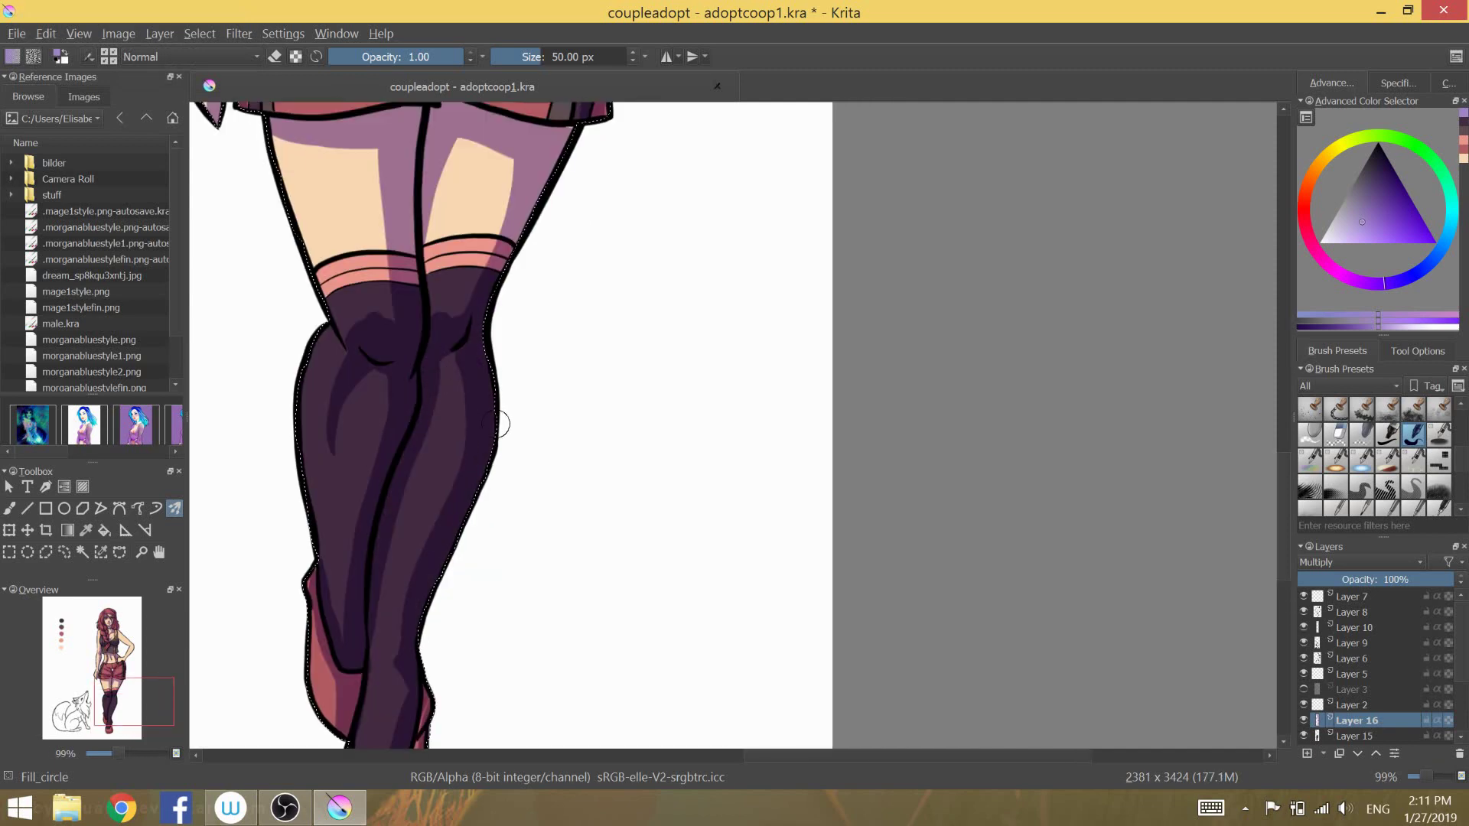
# - Shade the outer edge of the arm and undo a stray small stroke
pyautogui.scroll(3, 498, 419)
pyautogui.scroll(2, 470, 201)
pyautogui.moveTo(470, 201)
pyautogui.mouseDown()
pyautogui.moveTo(657, 379)
pyautogui.moveTo(538, 527)
pyautogui.mouseUp()
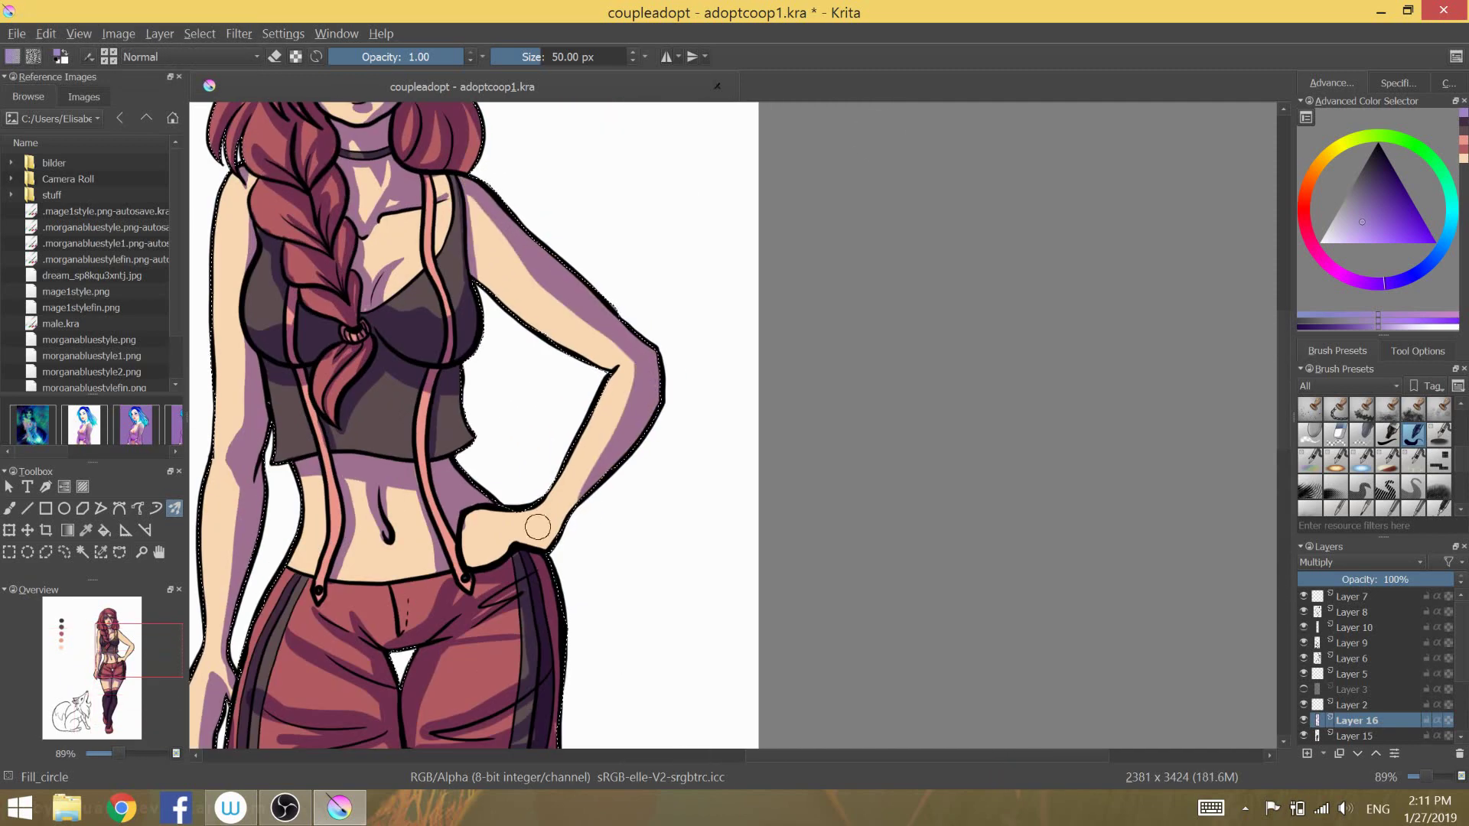
pyautogui.hotkey('ctrl', 'z')
# - Fit the whole page in the window and save the document
pyautogui.scroll(-4, 715, 269)
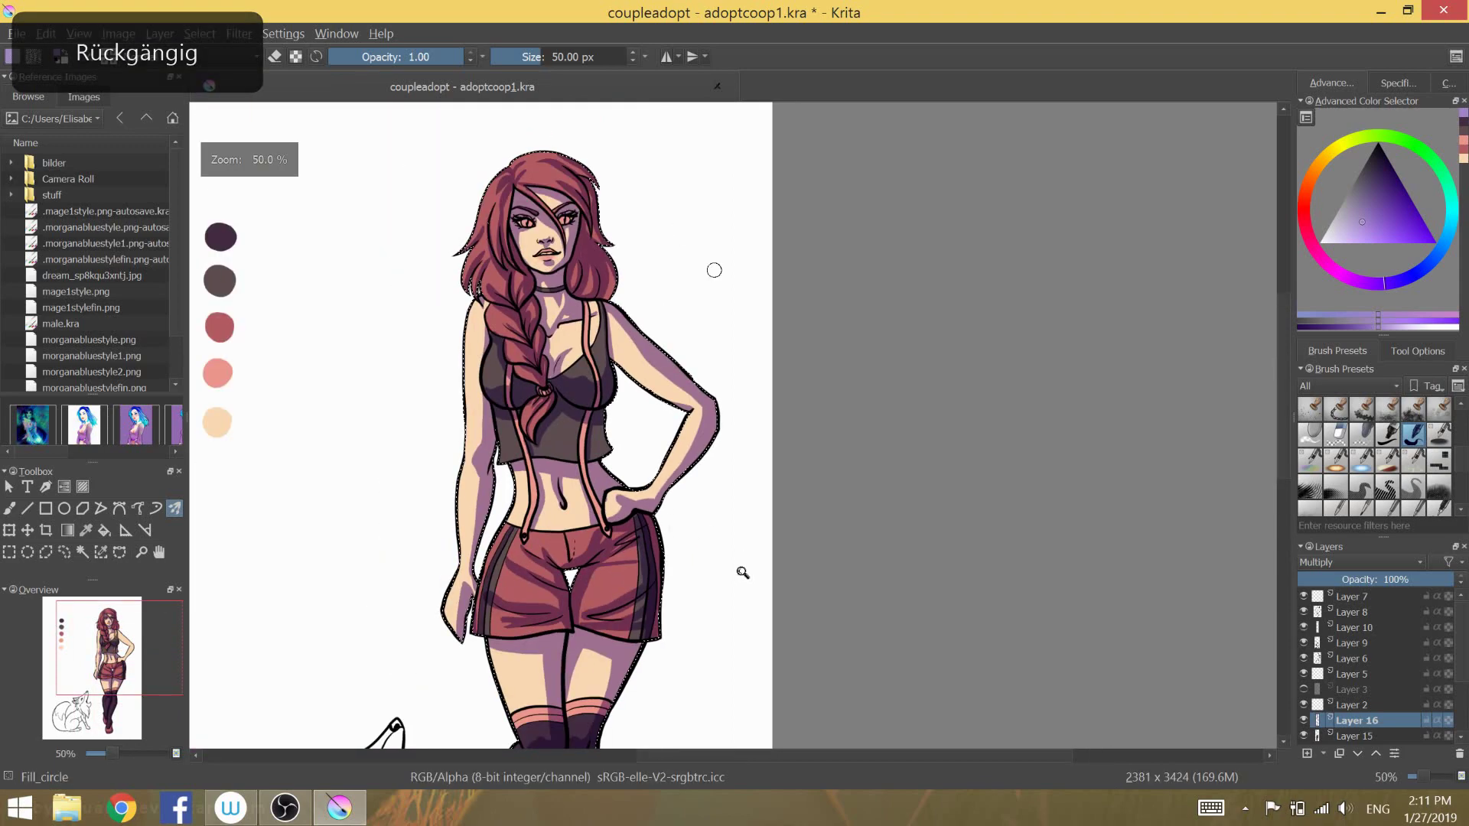
pyautogui.scroll(6, 583, 384)
pyautogui.press('2')
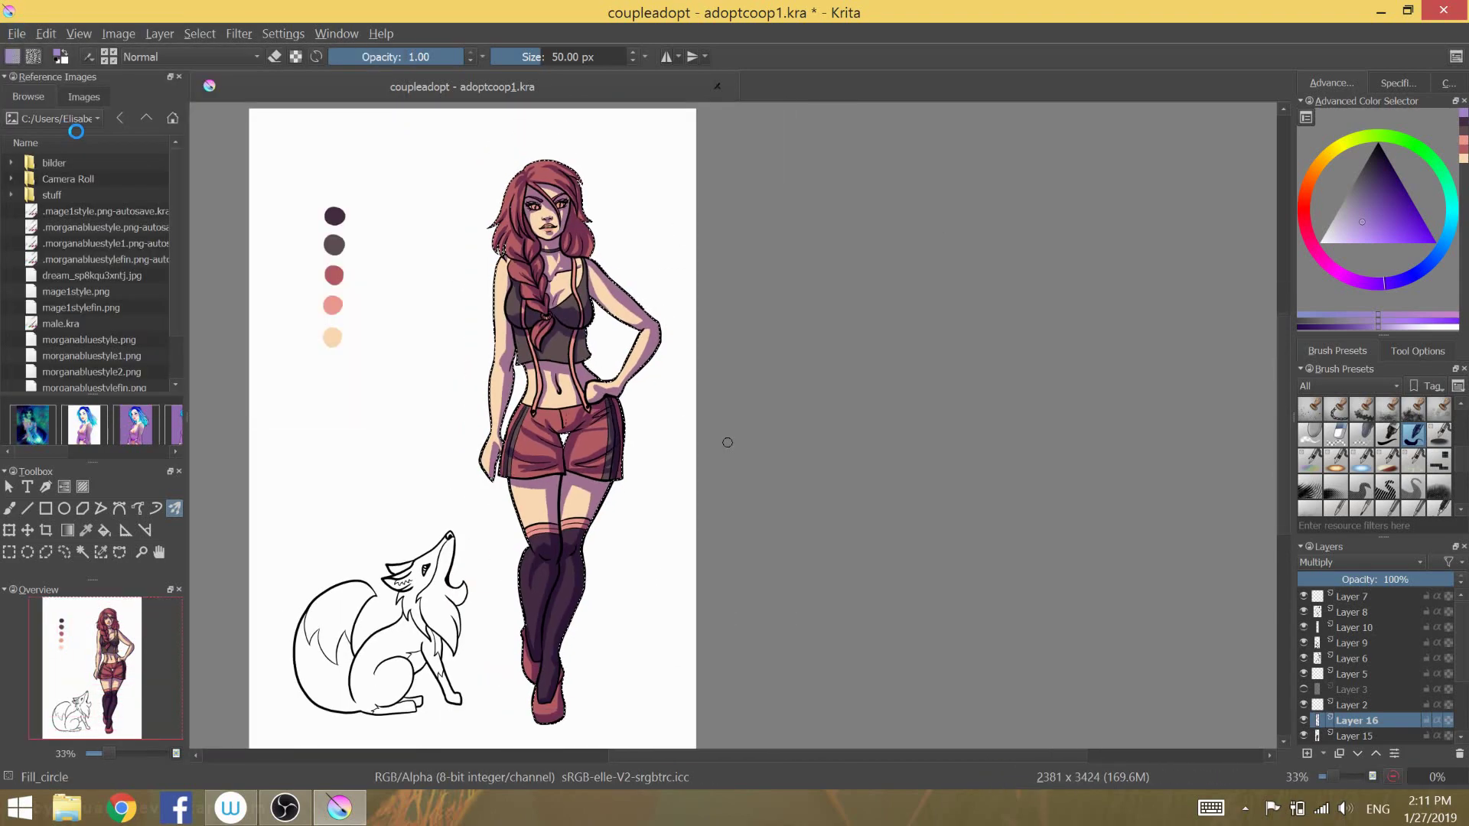
pyautogui.hotkey('ctrl', 's')
pyautogui.scroll(3, 698, 223)
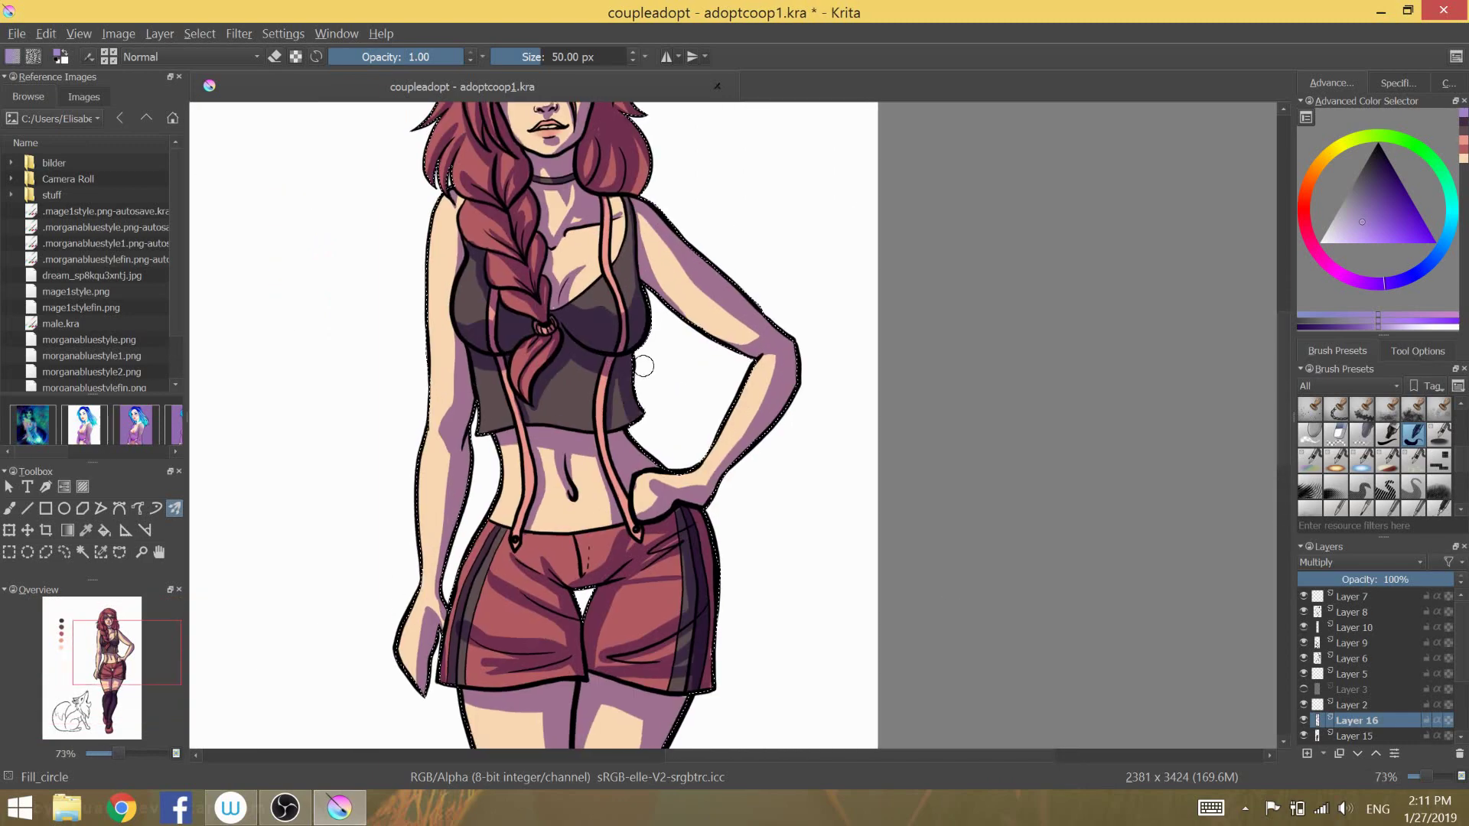
pyautogui.press('2')
# - Add a new Lighten-blend layer and pick a light peach highlight colour
pyautogui.click(1308, 756)
pyautogui.click(1360, 563)
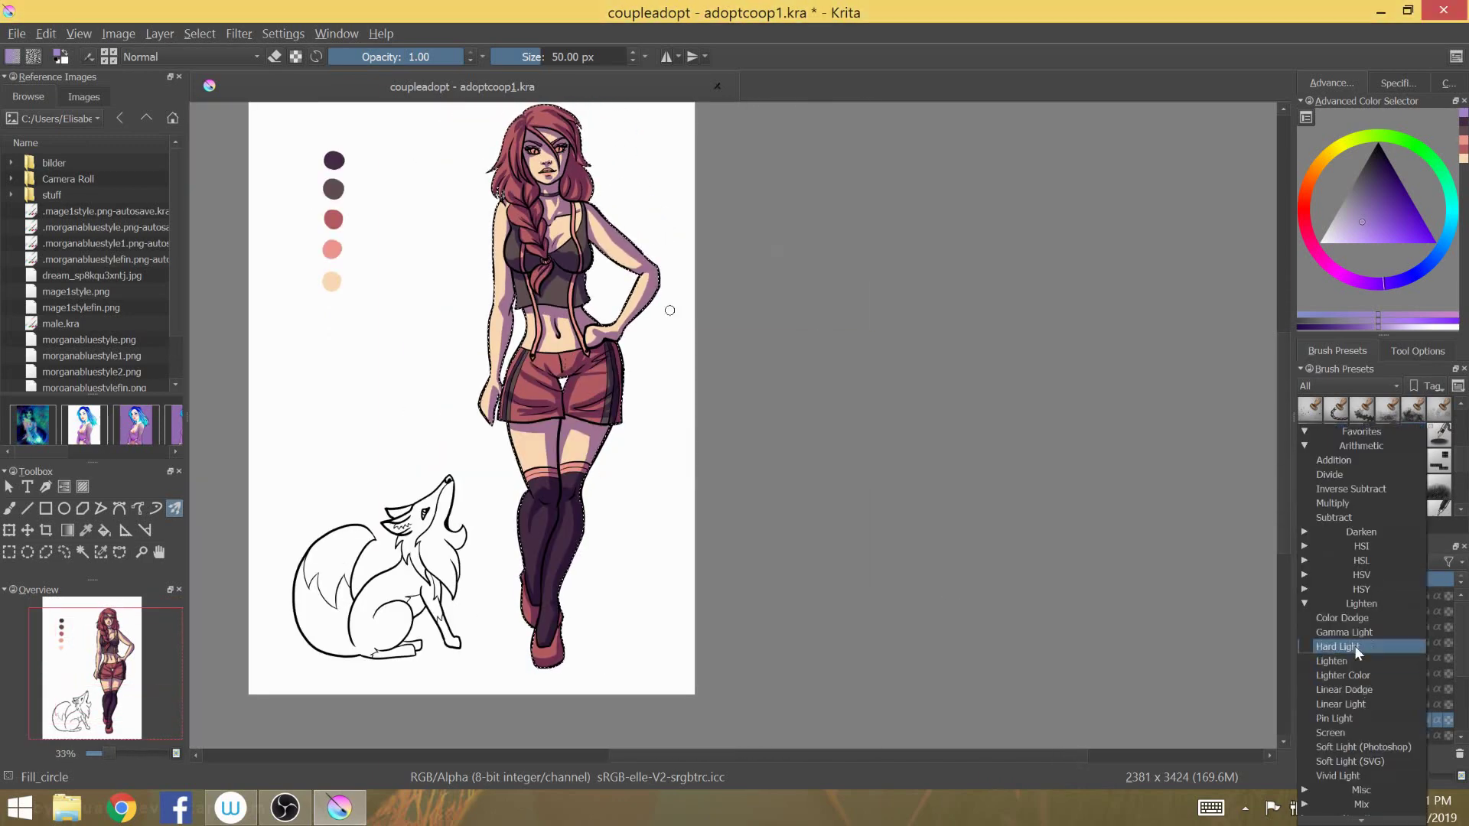
pyautogui.click(1346, 651)
pyautogui.click(1461, 159)
pyautogui.click(1375, 238)
pyautogui.scroll(5, 513, 138)
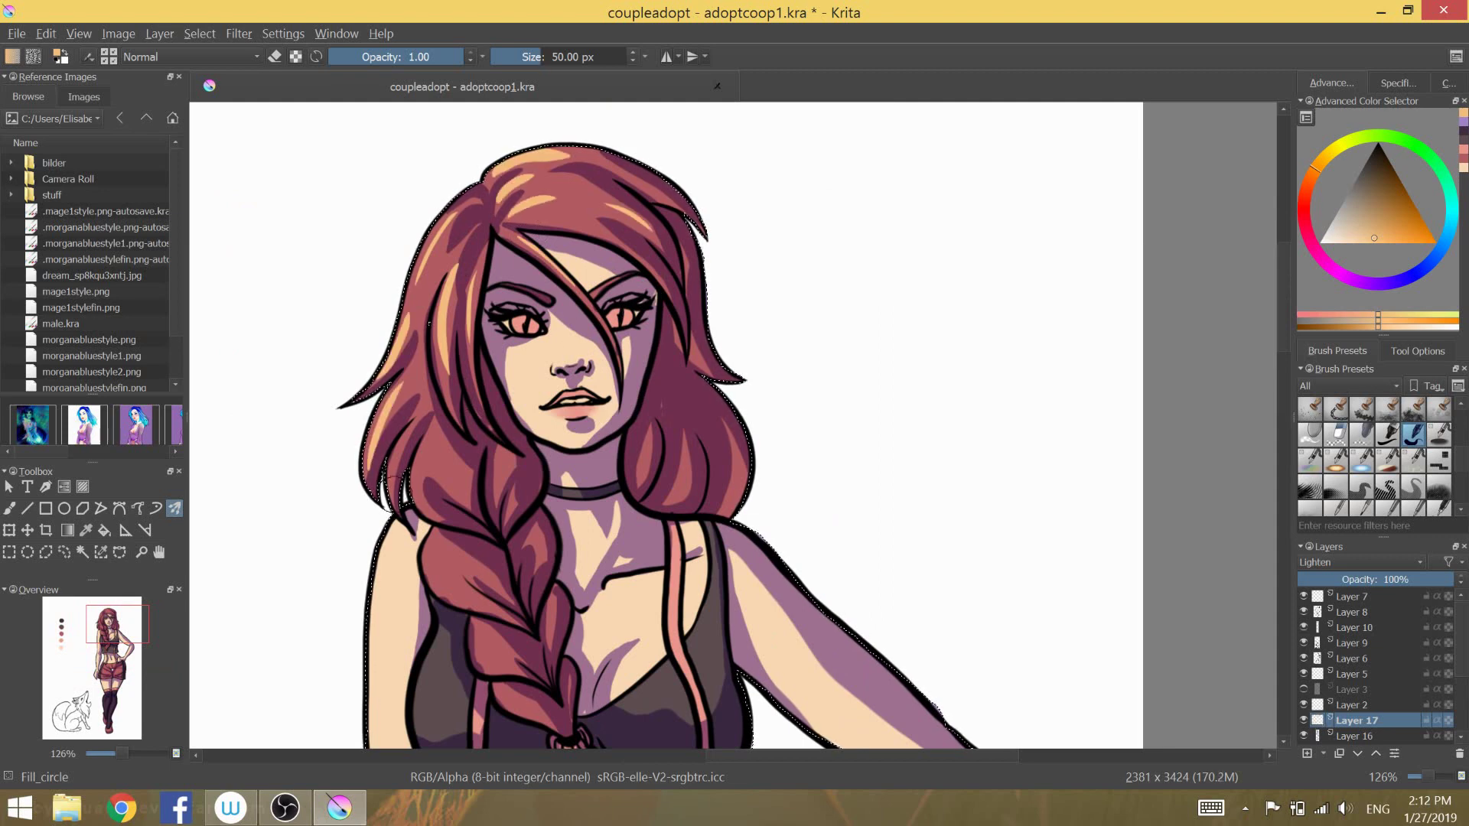
pyautogui.scroll(-3, 1377, 458)
# - Try bristle and blending brushes for hair highlights, undoing the unwanted strokes
pyautogui.click(1336, 434)
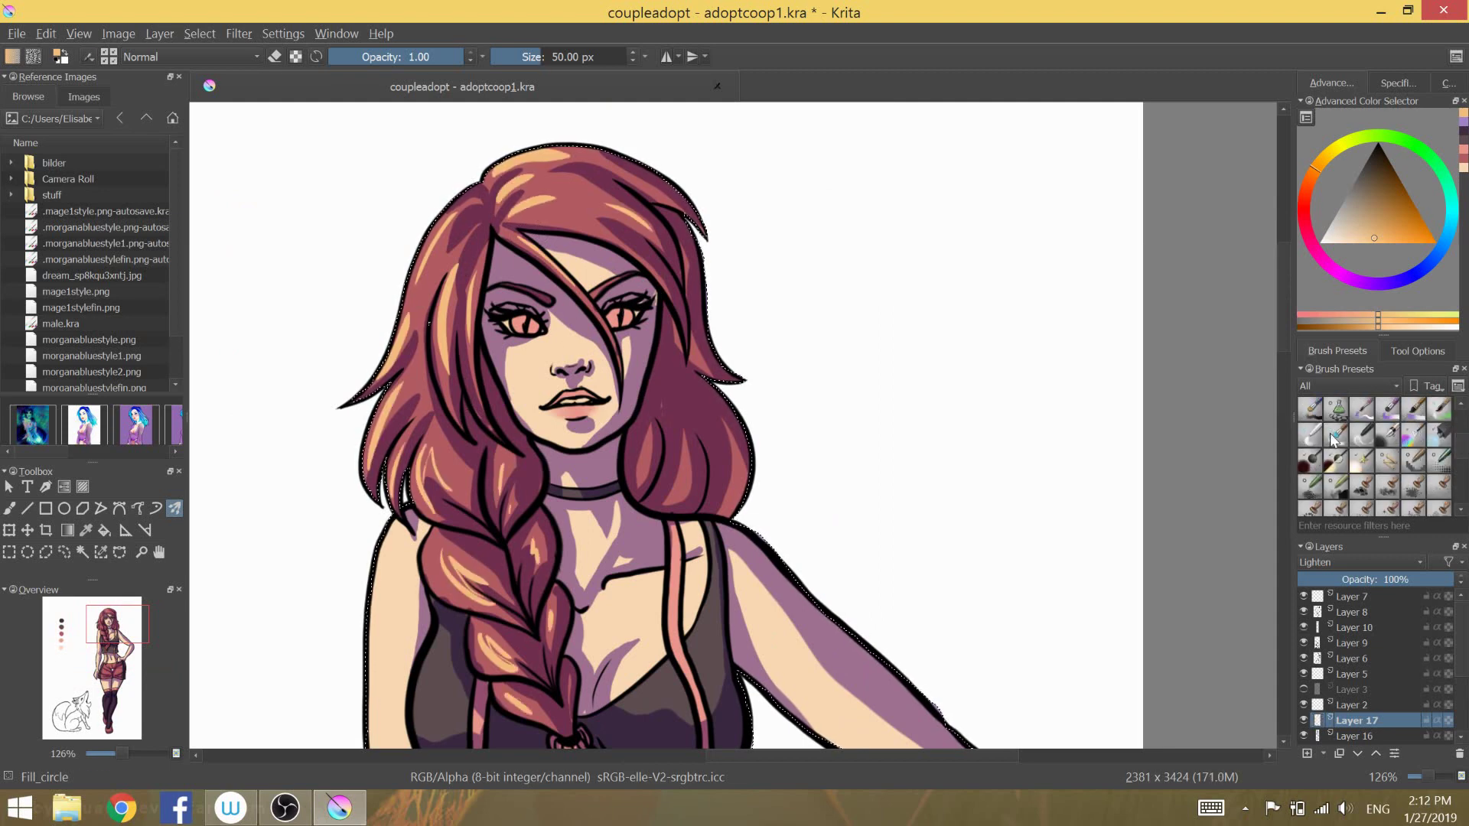
pyautogui.moveTo(459, 283)
pyautogui.mouseDown()
pyautogui.moveTo(428, 428)
pyautogui.moveTo(369, 479)
pyautogui.moveTo(521, 627)
pyautogui.mouseUp()
pyautogui.scroll(-2, 451, 257)
pyautogui.scroll(-1, 452, 256)
pyautogui.scroll(-1, 451, 256)
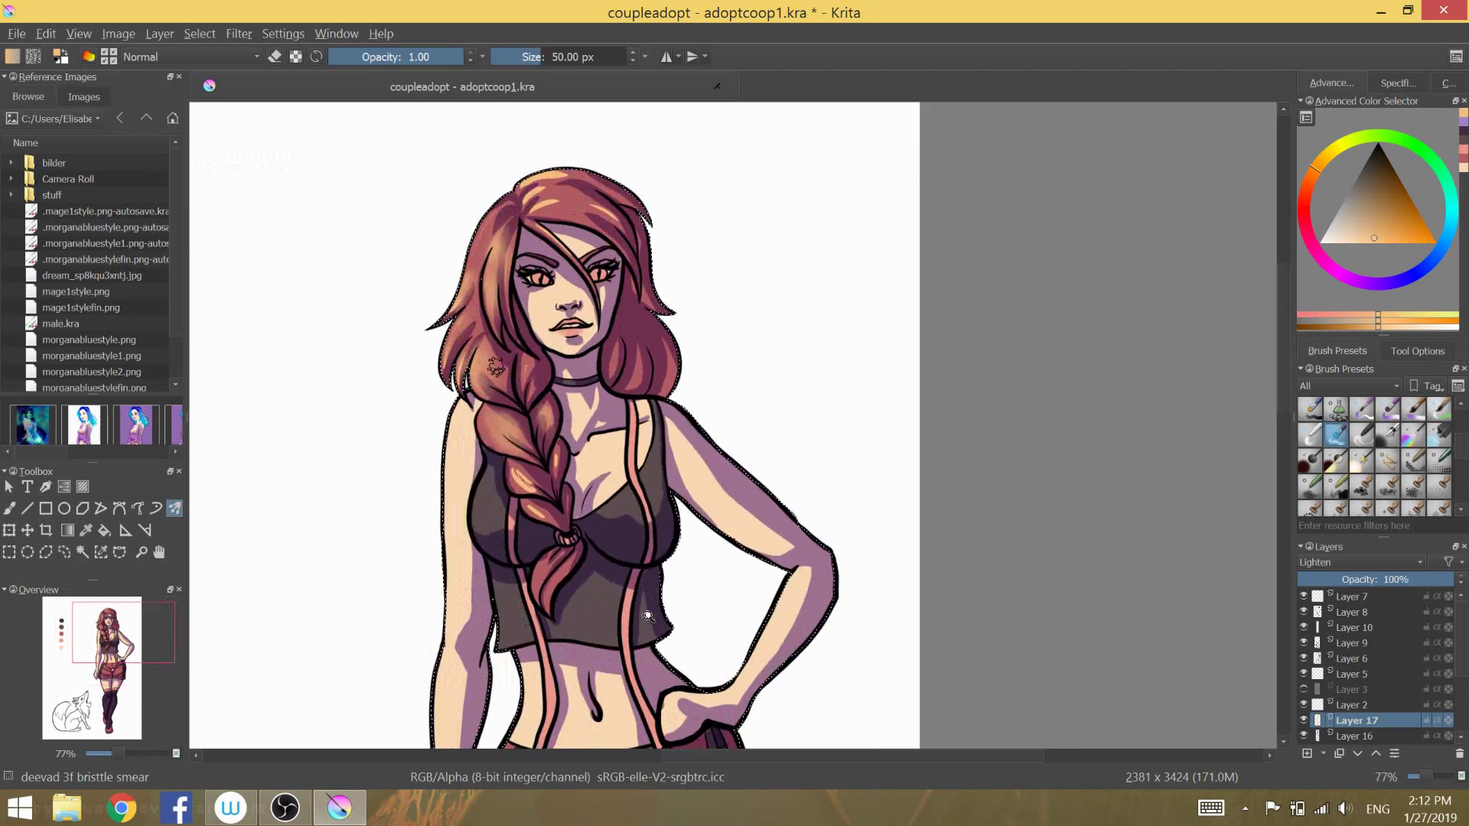
pyautogui.hotkey('ctrl', 'z')
pyautogui.click(1311, 435)
pyautogui.moveTo(482, 184); pyautogui.dragTo(471, 291)
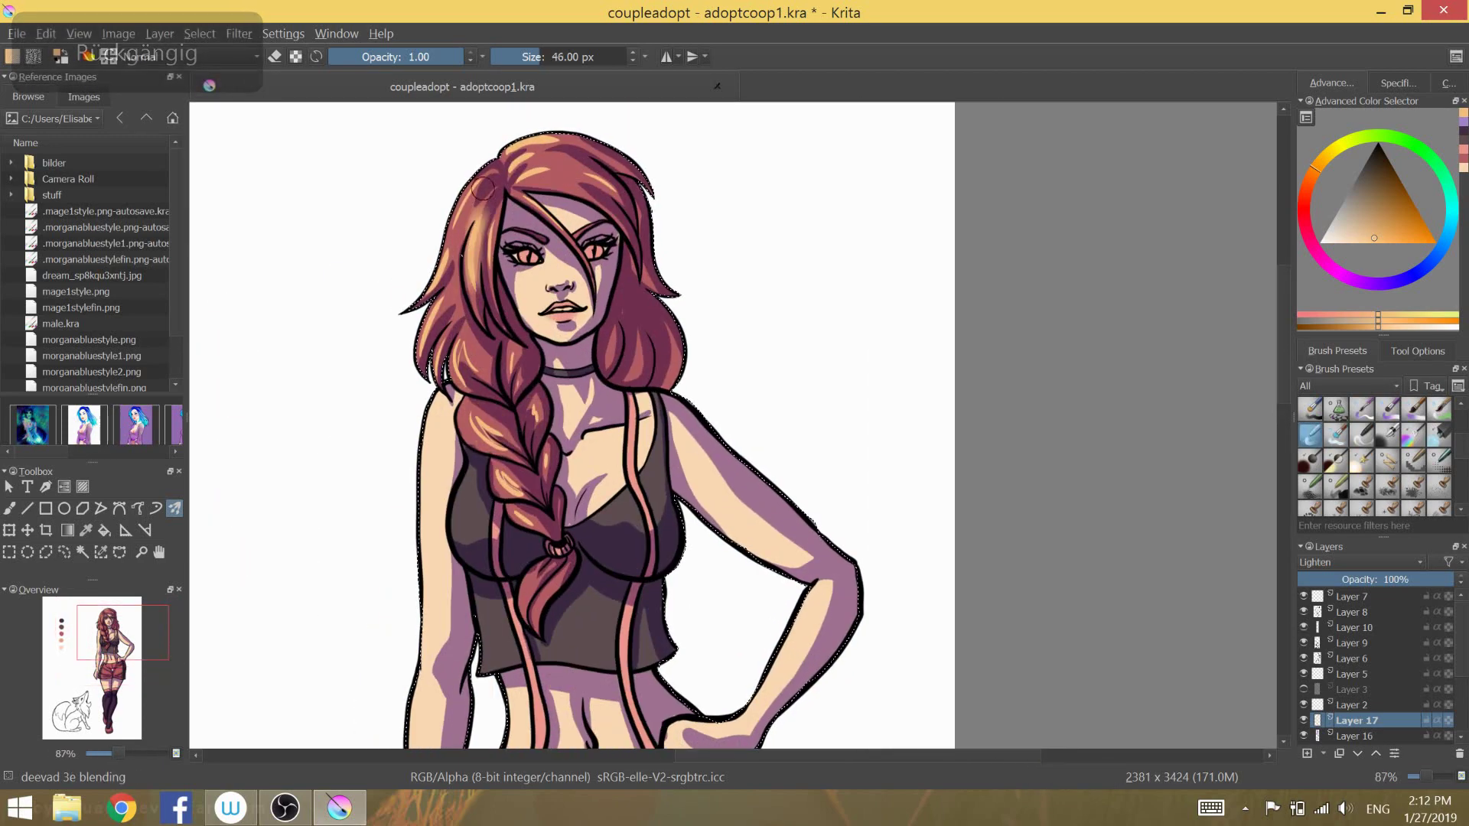
pyautogui.hotkey('ctrl', 'z')
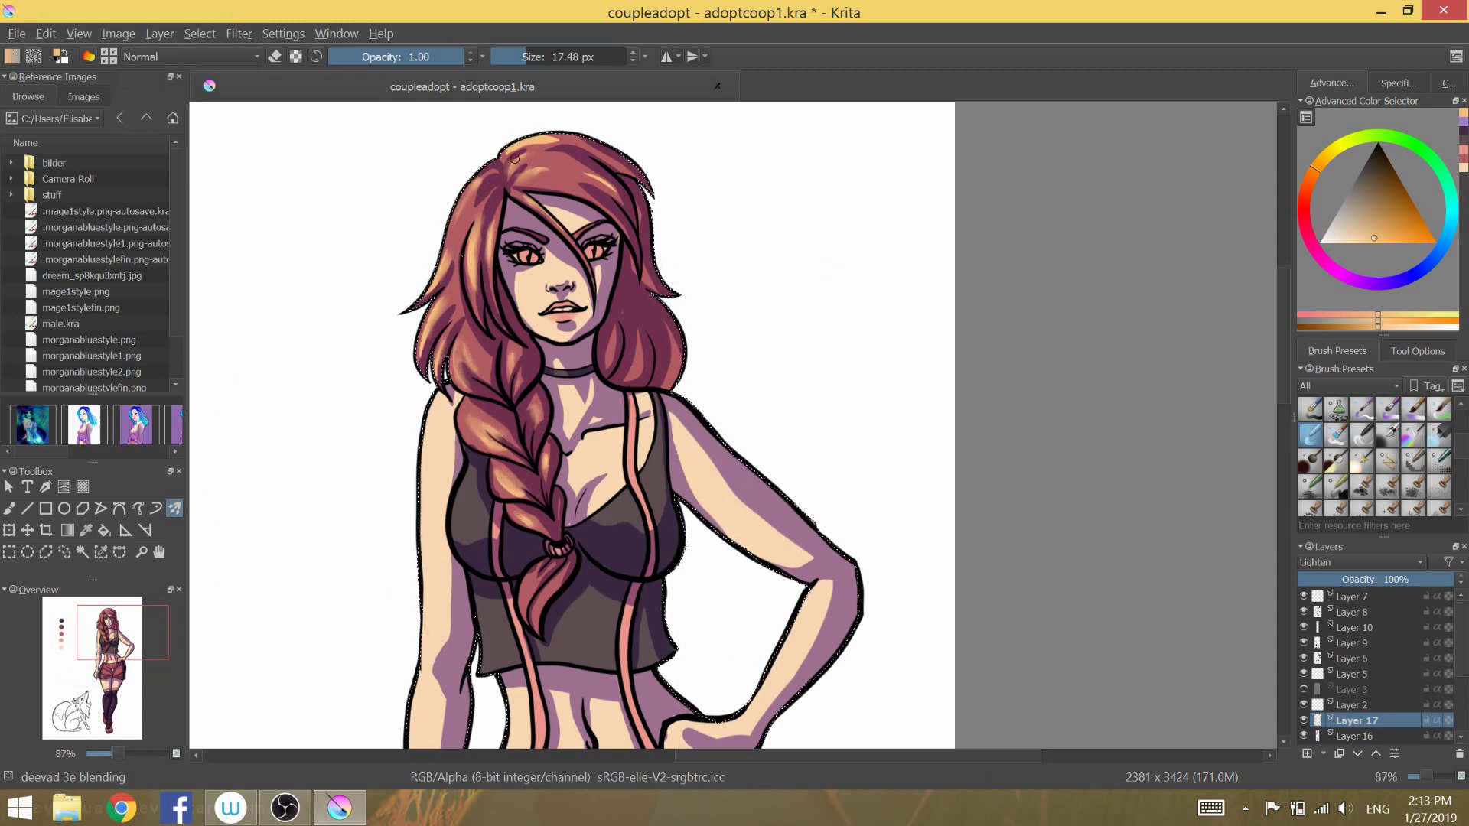
# - Airbrush soft highlights with Airbrush_linear_noisy at 0.20 opacity, undoing an orange stroke
pyautogui.press('/')
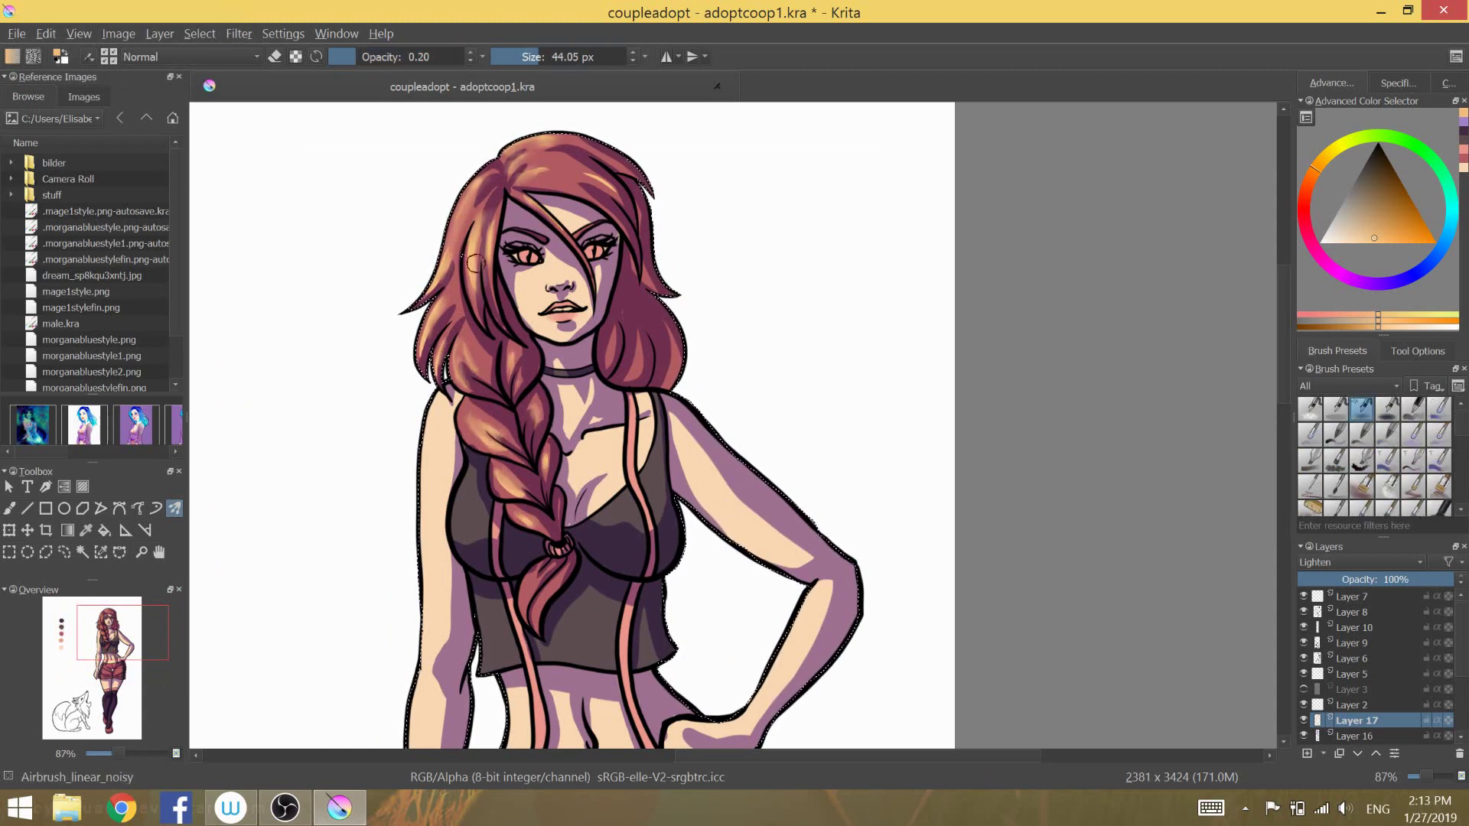
pyautogui.scroll(-2, 556, 145)
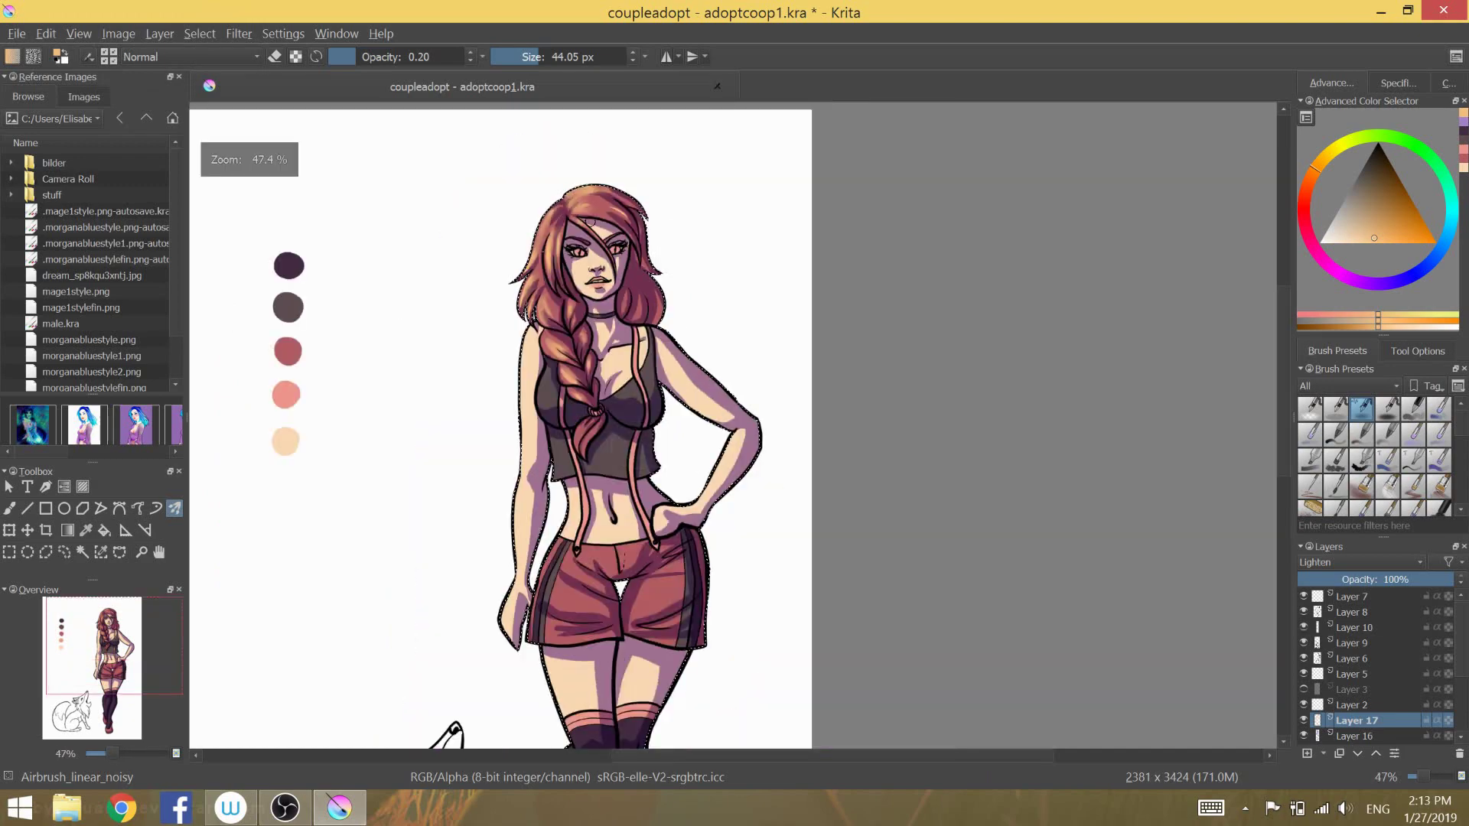
pyautogui.scroll(4, 544, 169)
pyautogui.scroll(-3, 641, 436)
pyautogui.scroll(3, 518, 307)
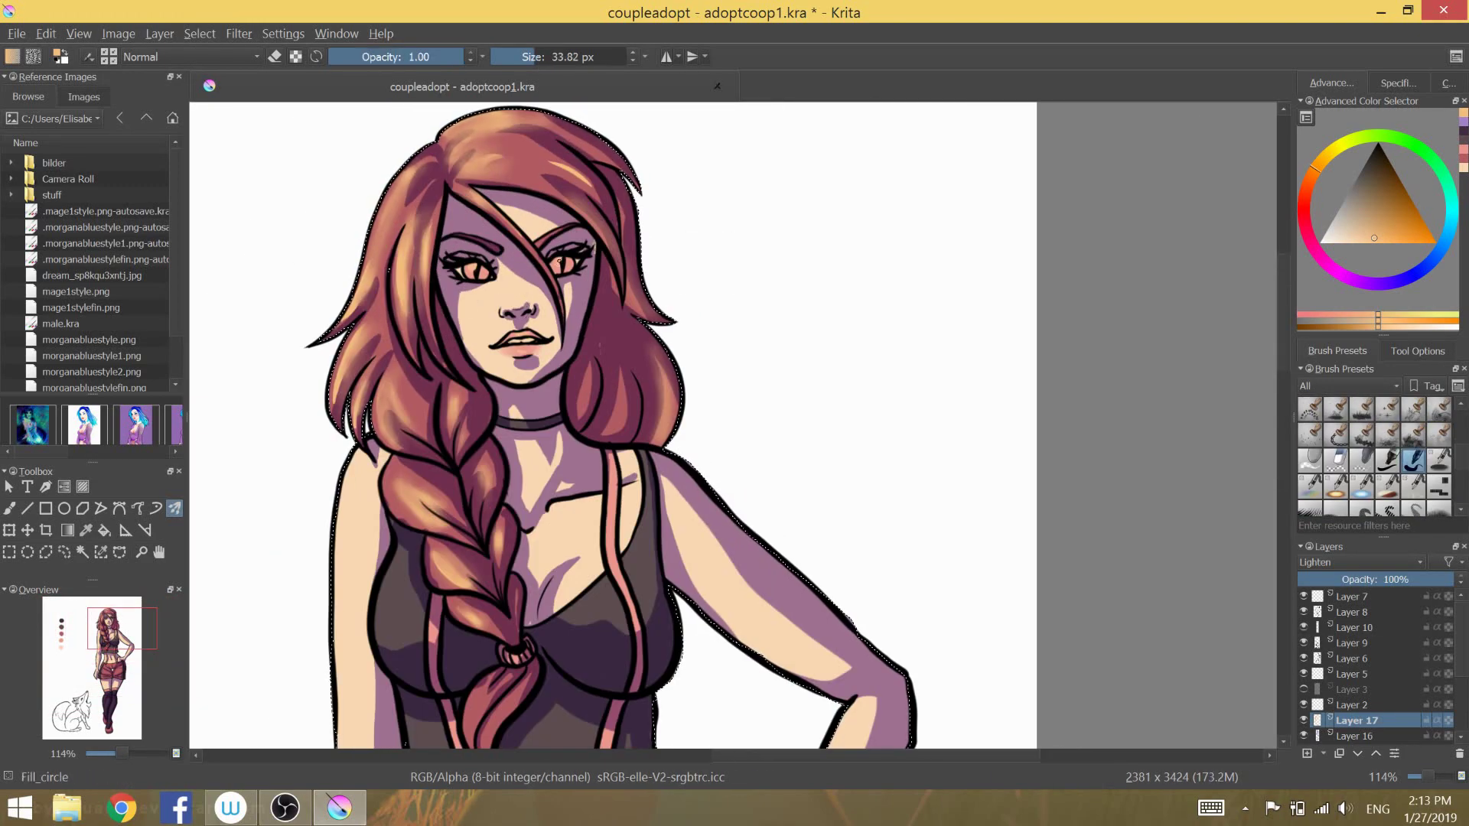
pyautogui.scroll(-1, 649, 150)
pyautogui.hotkey('ctrl', 'z')
pyautogui.press('/')
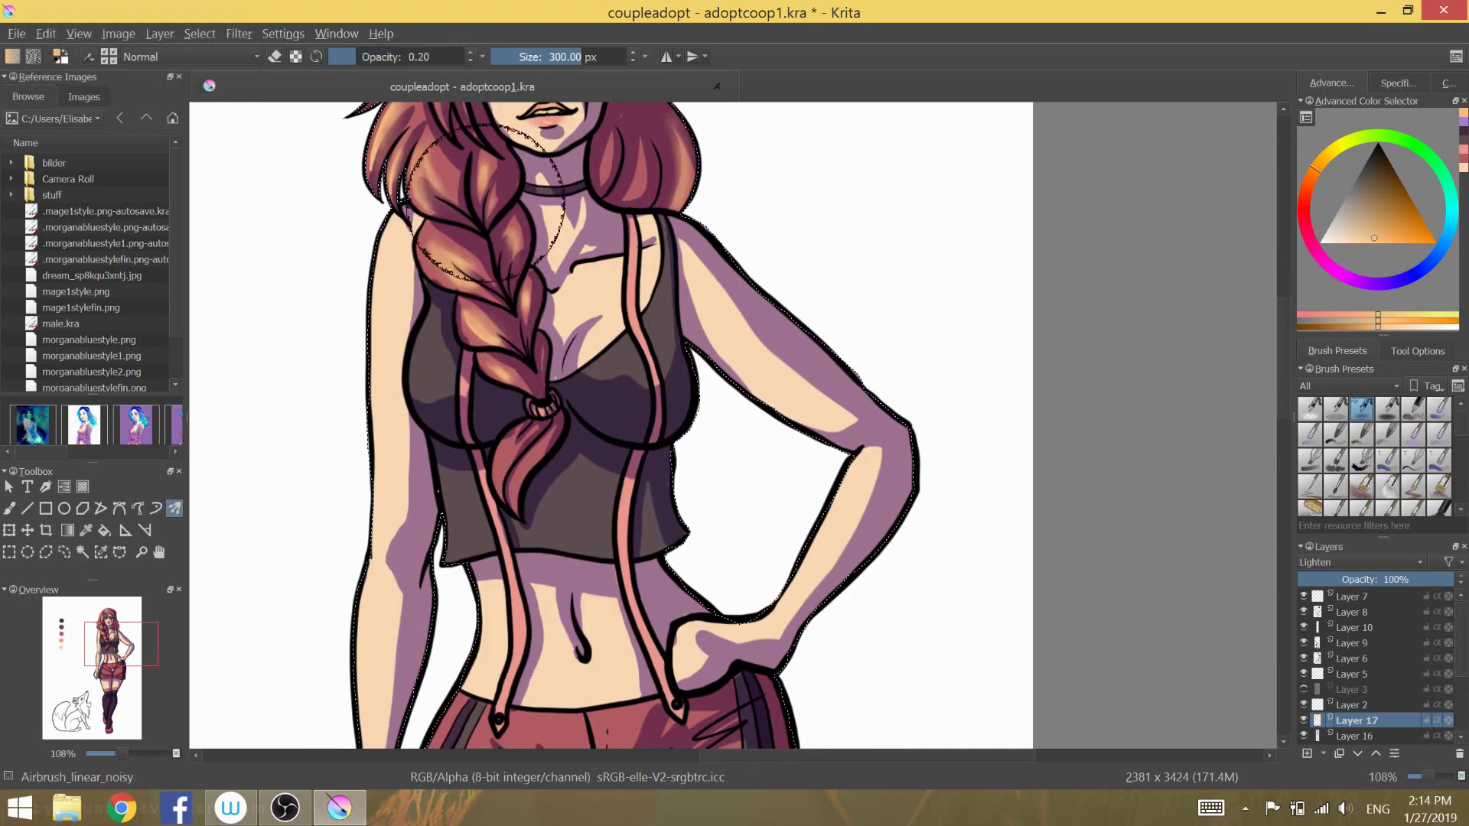
# - Continue the soft airbrushed lightening over the figure, then add another new layer
pyautogui.scroll(-1, 540, 247)
pyautogui.scroll(-1, 539, 247)
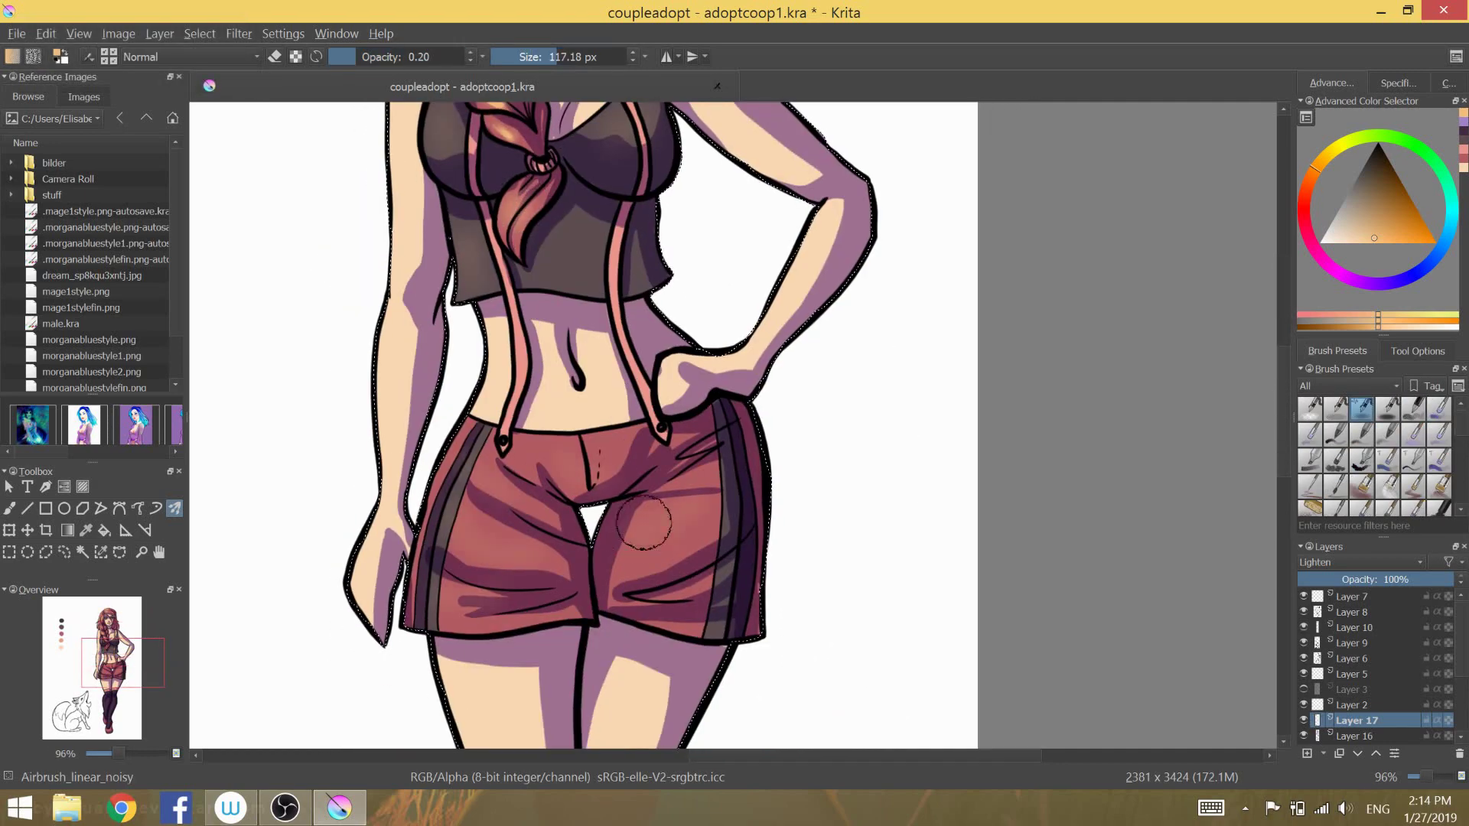
pyautogui.scroll(-2, 643, 523)
pyautogui.hotkey('ctrl', 'z')
pyautogui.scroll(-2, 644, 523)
pyautogui.scroll(-5, 644, 522)
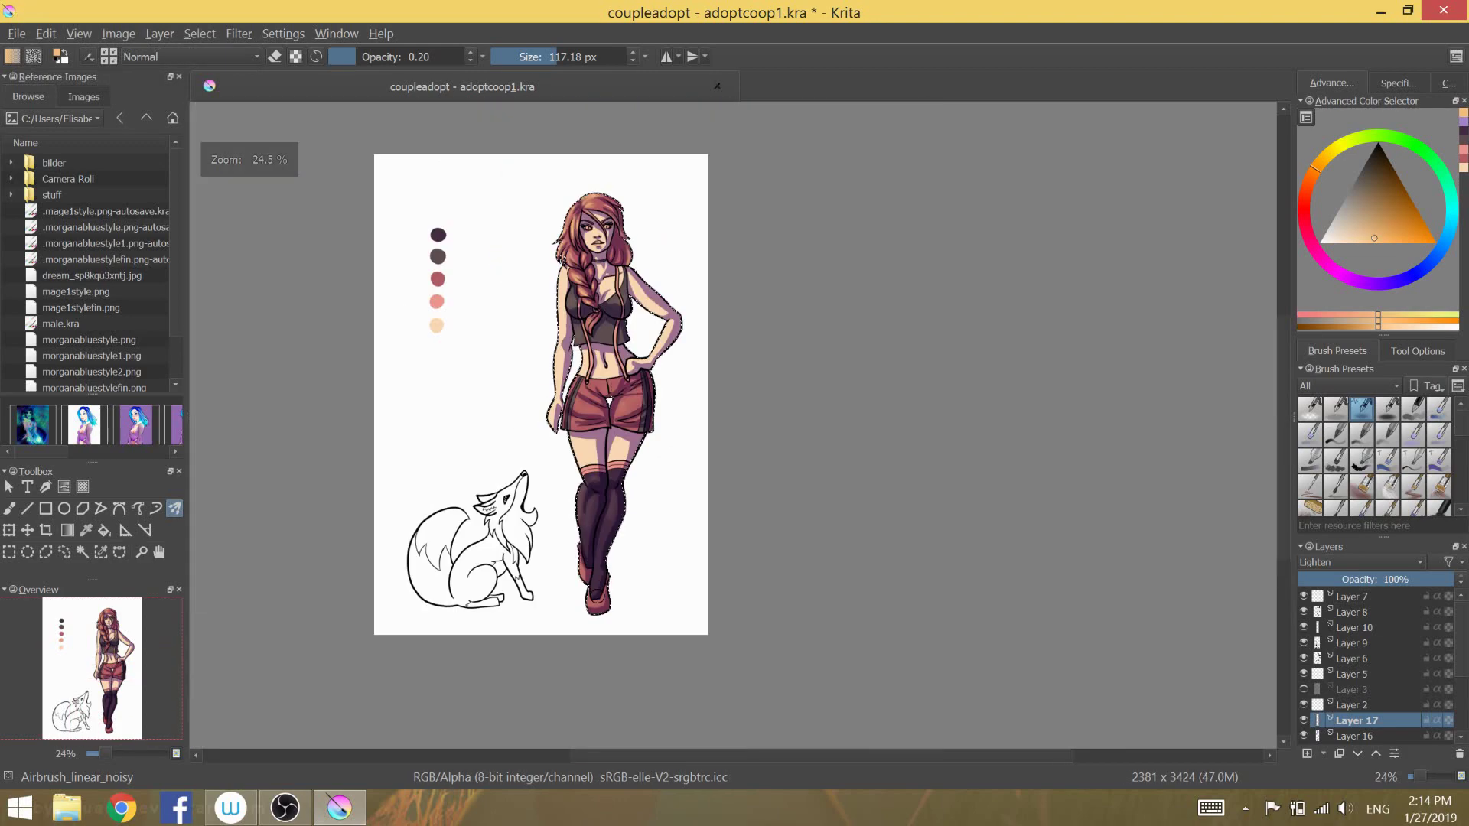
pyautogui.scroll(3, 539, 383)
pyautogui.press('Insert')
# - Set the new layer to Color Dodge, undo earlier strokes and switch to the Fill_circle brush
pyautogui.click(1362, 562)
pyautogui.click(1344, 646)
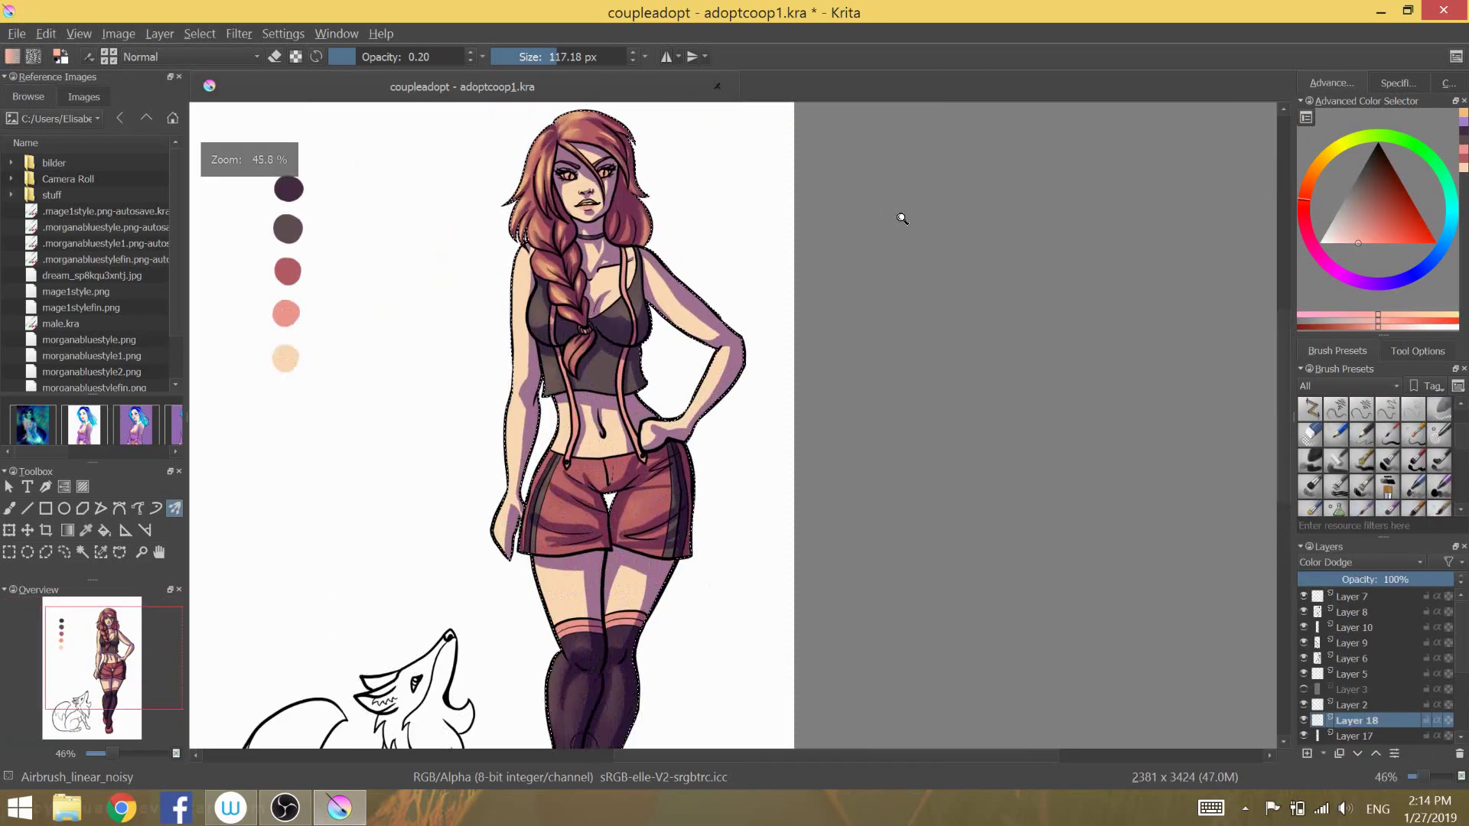
pyautogui.scroll(3, 902, 219)
pyautogui.hotkey('ctrl', 'z')
pyautogui.press('/')
pyautogui.hotkey('ctrl', 'z')
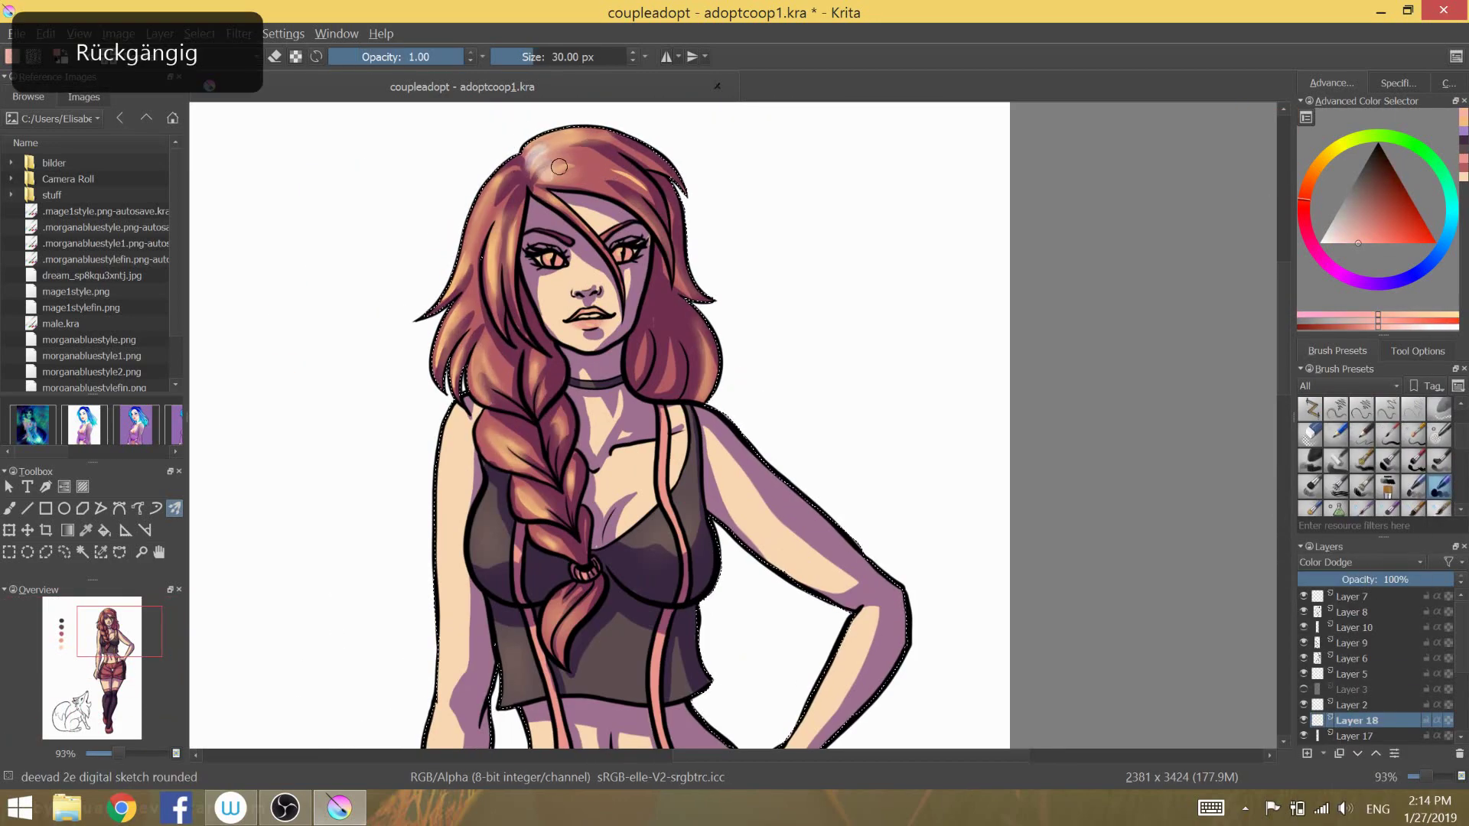
pyautogui.press('/')
pyautogui.scroll(3, 689, 306)
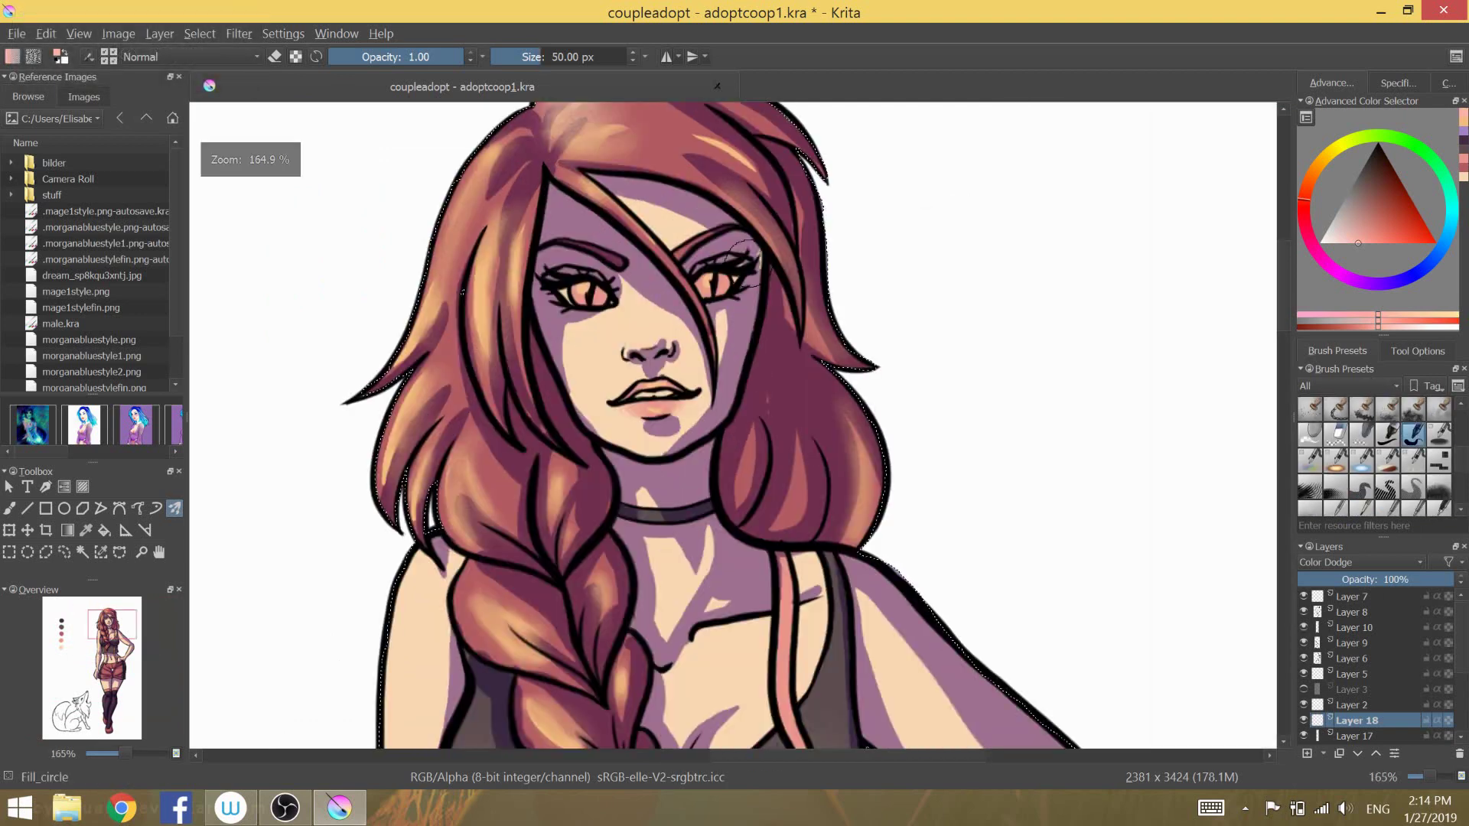
pyautogui.scroll(2, 688, 306)
# - Dab Color Dodge highlight dots on the nose, lower lip and cheek, undoing misplaced ones
pyautogui.hotkey('ctrl', 'z')
pyautogui.click(604, 417)
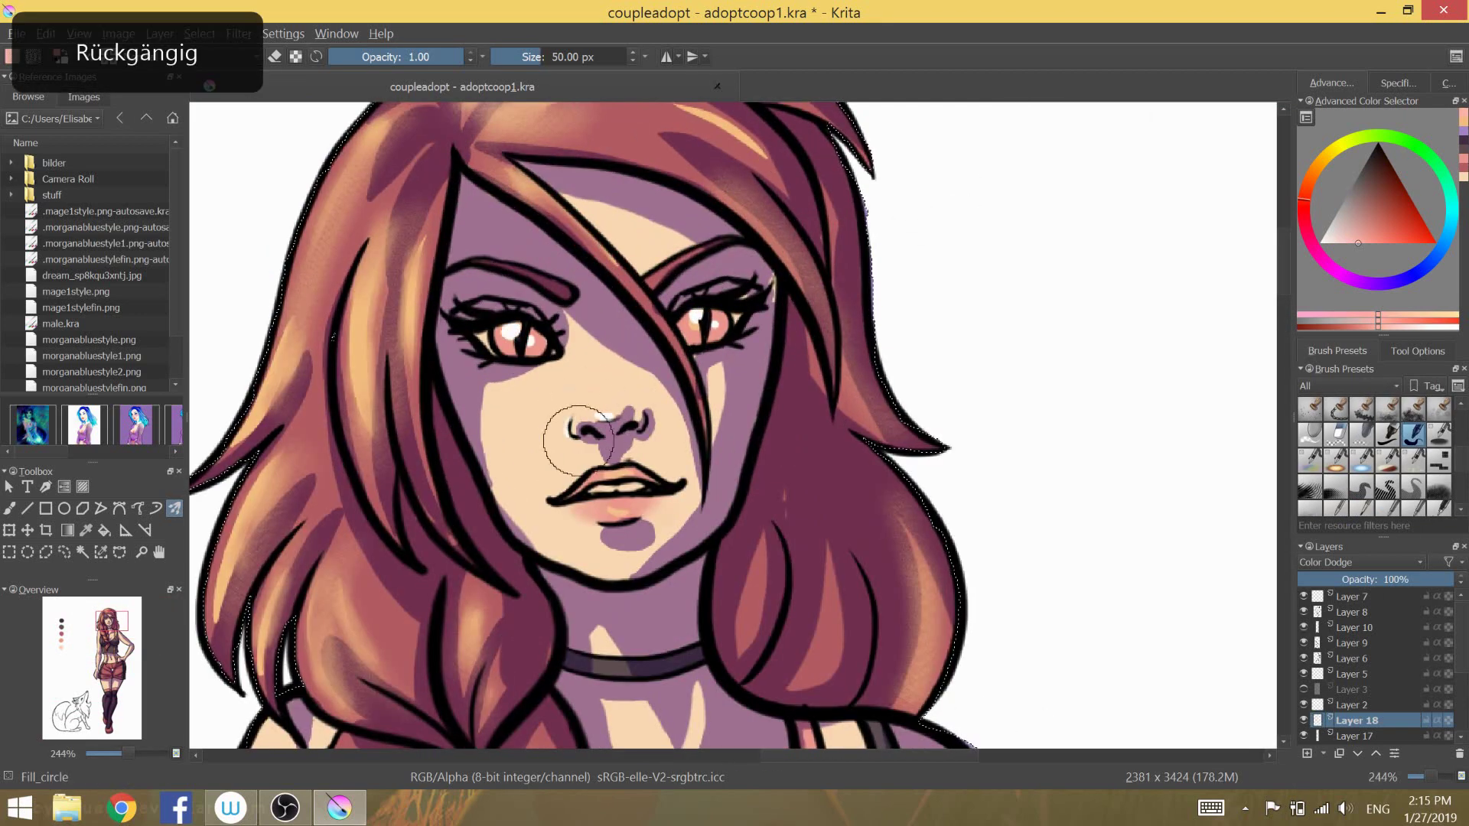
pyautogui.click(620, 511)
pyautogui.click(497, 413)
pyautogui.hotkey('ctrl', 'z')
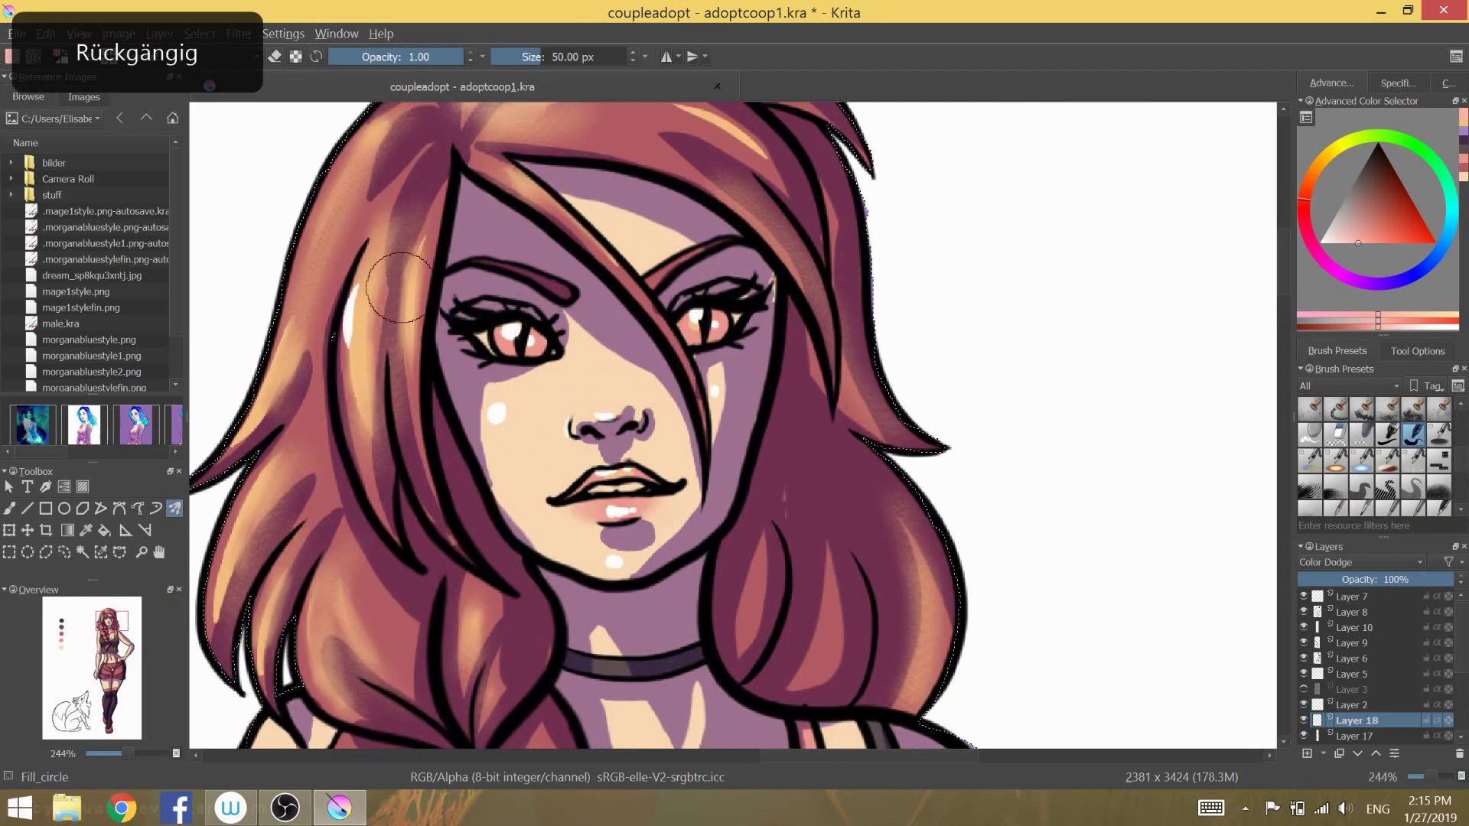
pyautogui.scroll(-3, 398, 199)
pyautogui.scroll(1, 418, 149)
pyautogui.scroll(1, 418, 149)
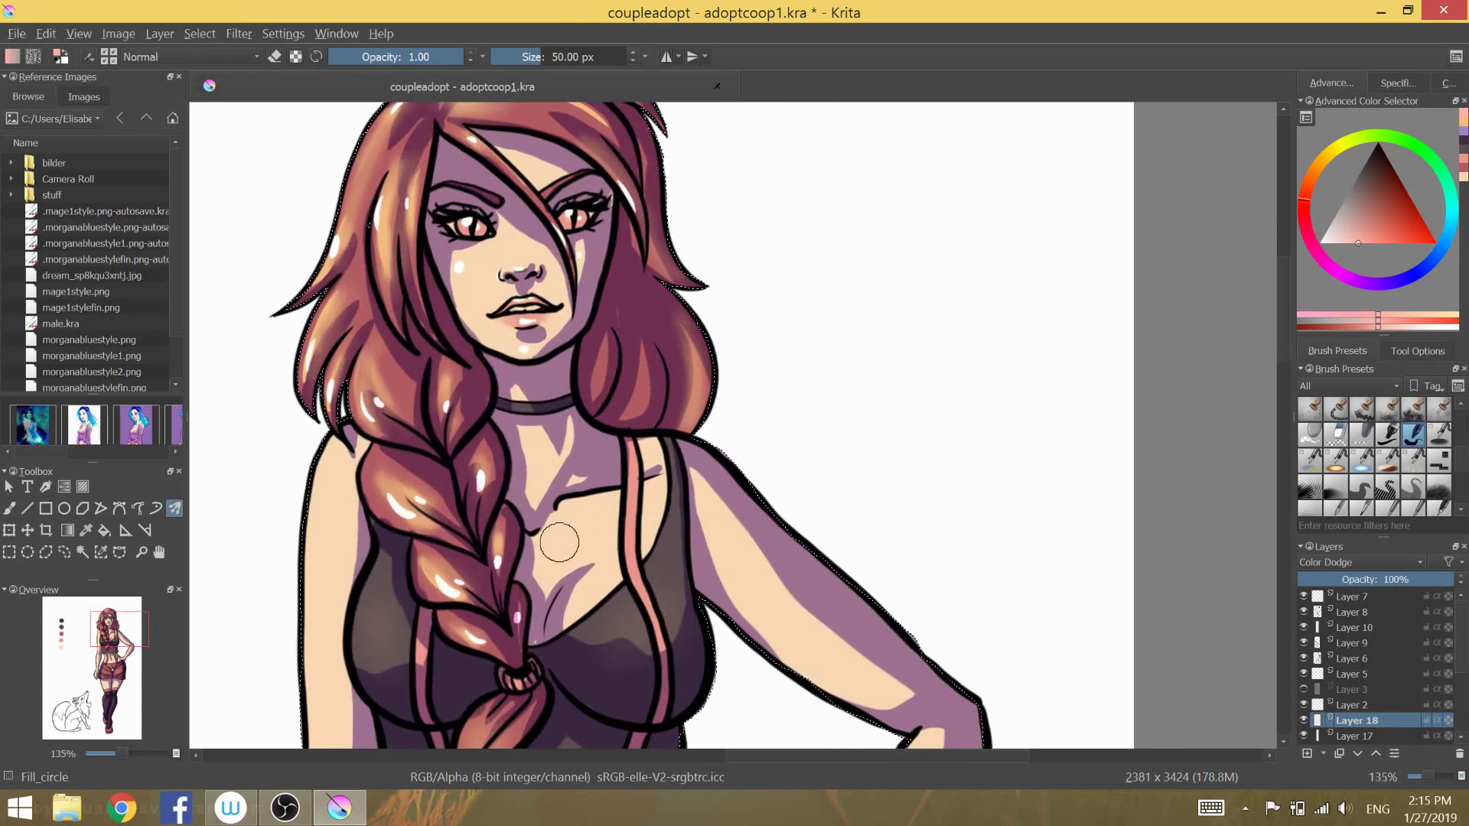
pyautogui.scroll(-5, 559, 543)
pyautogui.hotkey('ctrl', 'z')
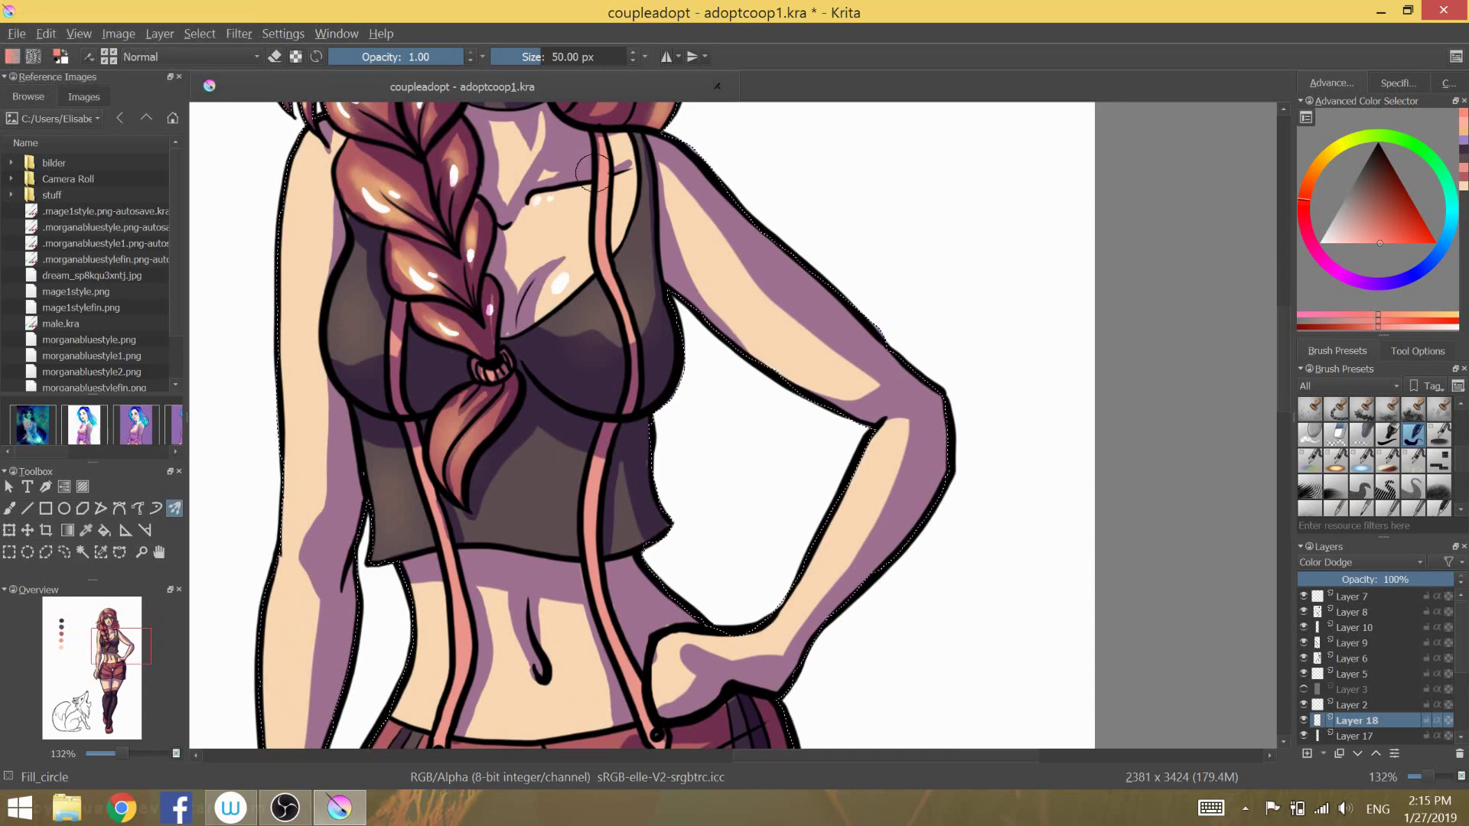
# - Replace an undone highlight stroke with a new highlight stroke across her skin
pyautogui.scroll(-4, 665, 656)
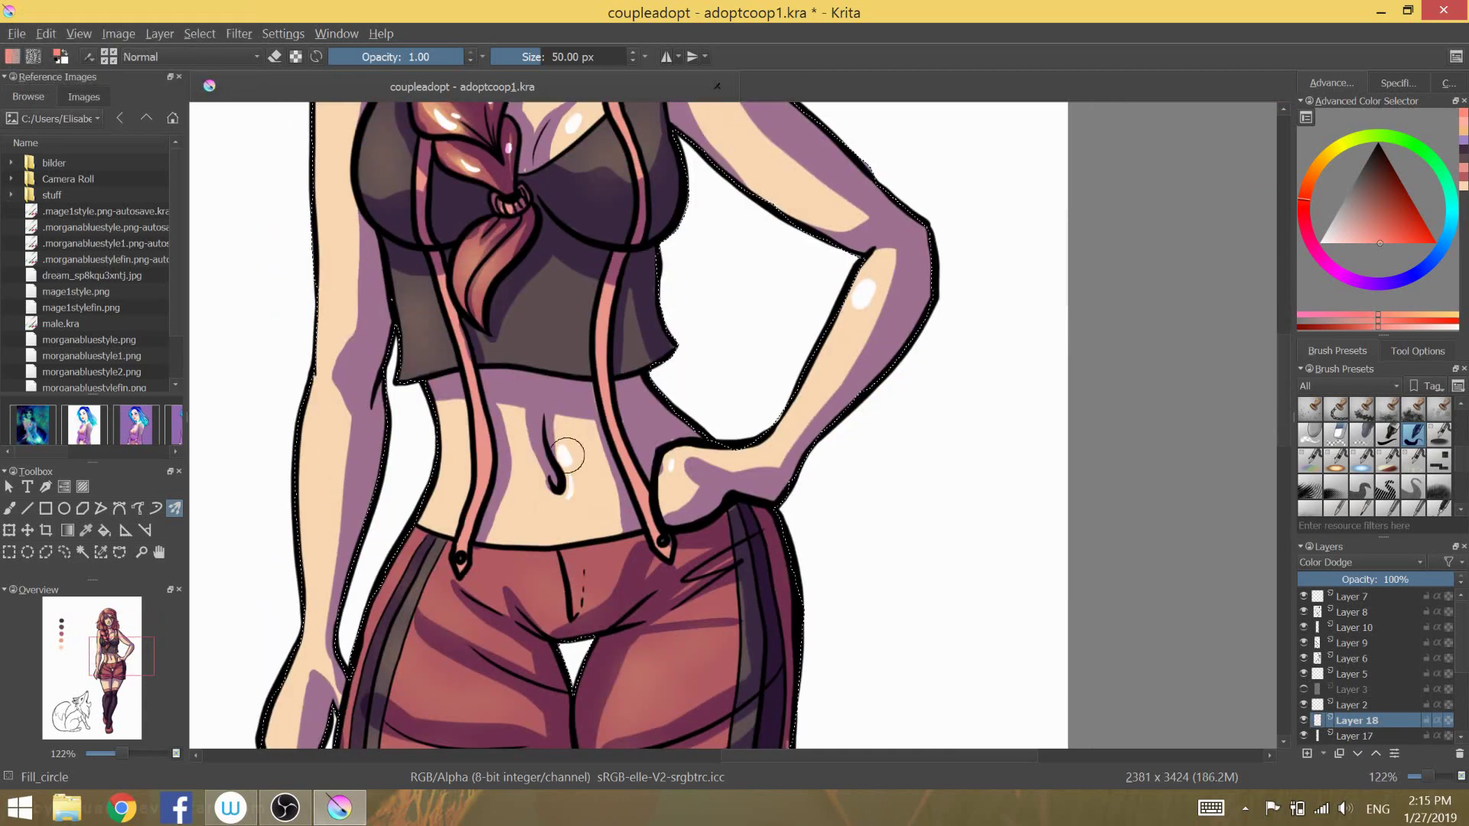
pyautogui.hotkey('ctrl', 'z')
pyautogui.scroll(-3, 566, 451)
pyautogui.moveTo(486, 376); pyautogui.dragTo(540, 414)
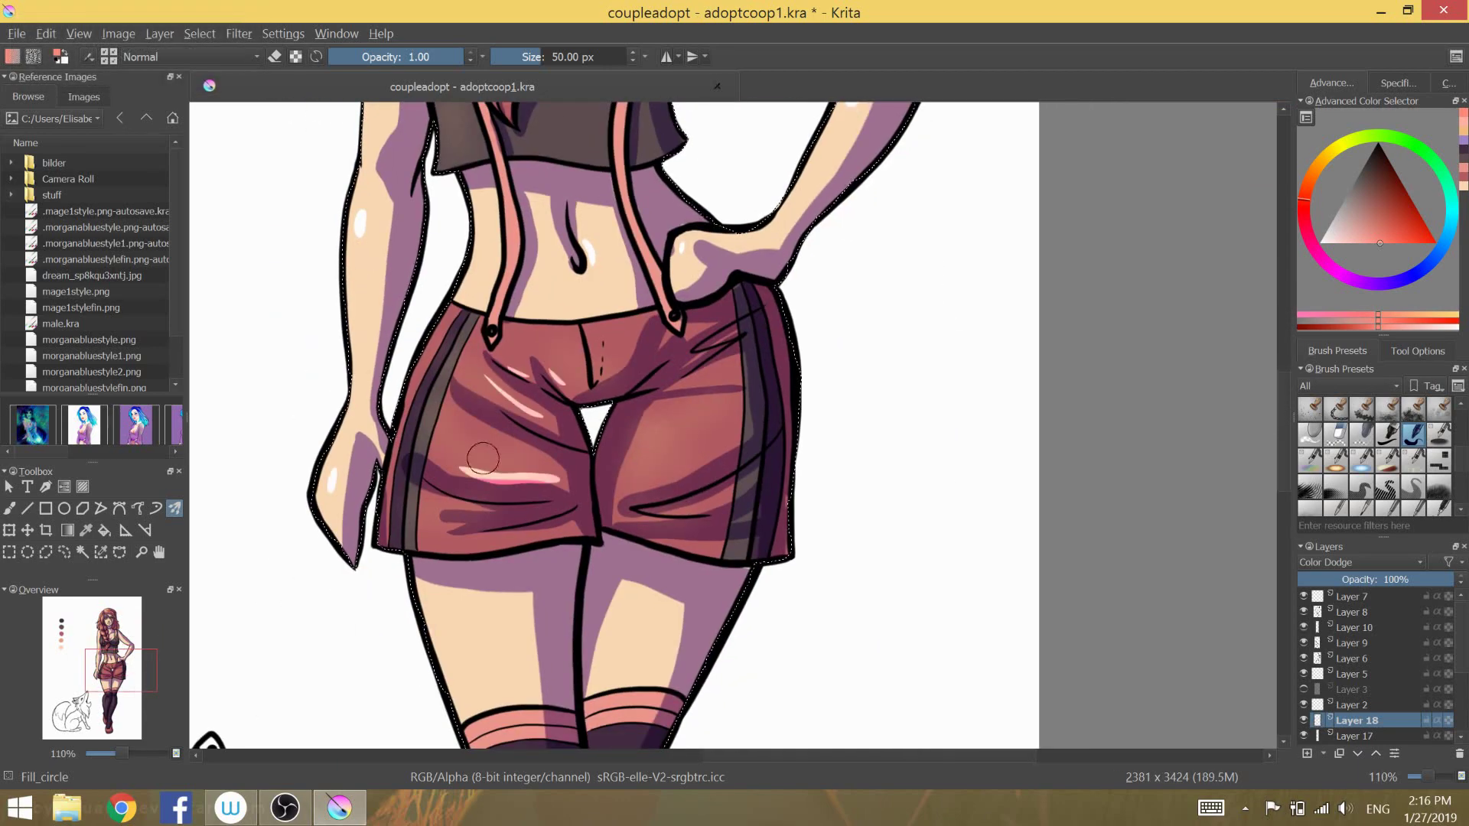
pyautogui.scroll(-2, 713, 374)
pyautogui.scroll(-3, 536, 344)
pyautogui.scroll(-2, 385, 313)
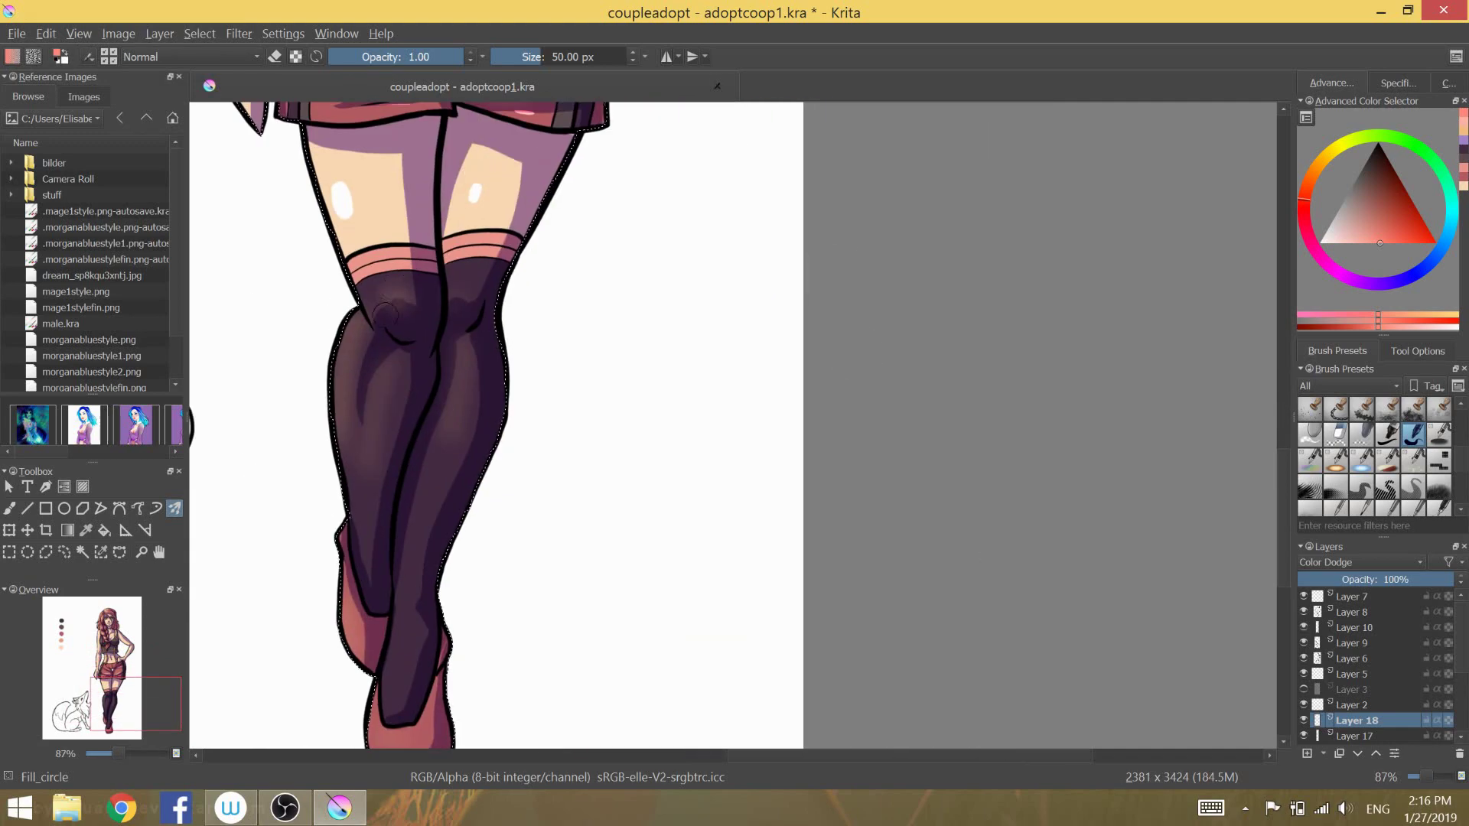
# - Undo the trial pink highlights on both stockings and review the result
pyautogui.hotkey('ctrl', 'z')
pyautogui.hotkey('ctrl', 'z')
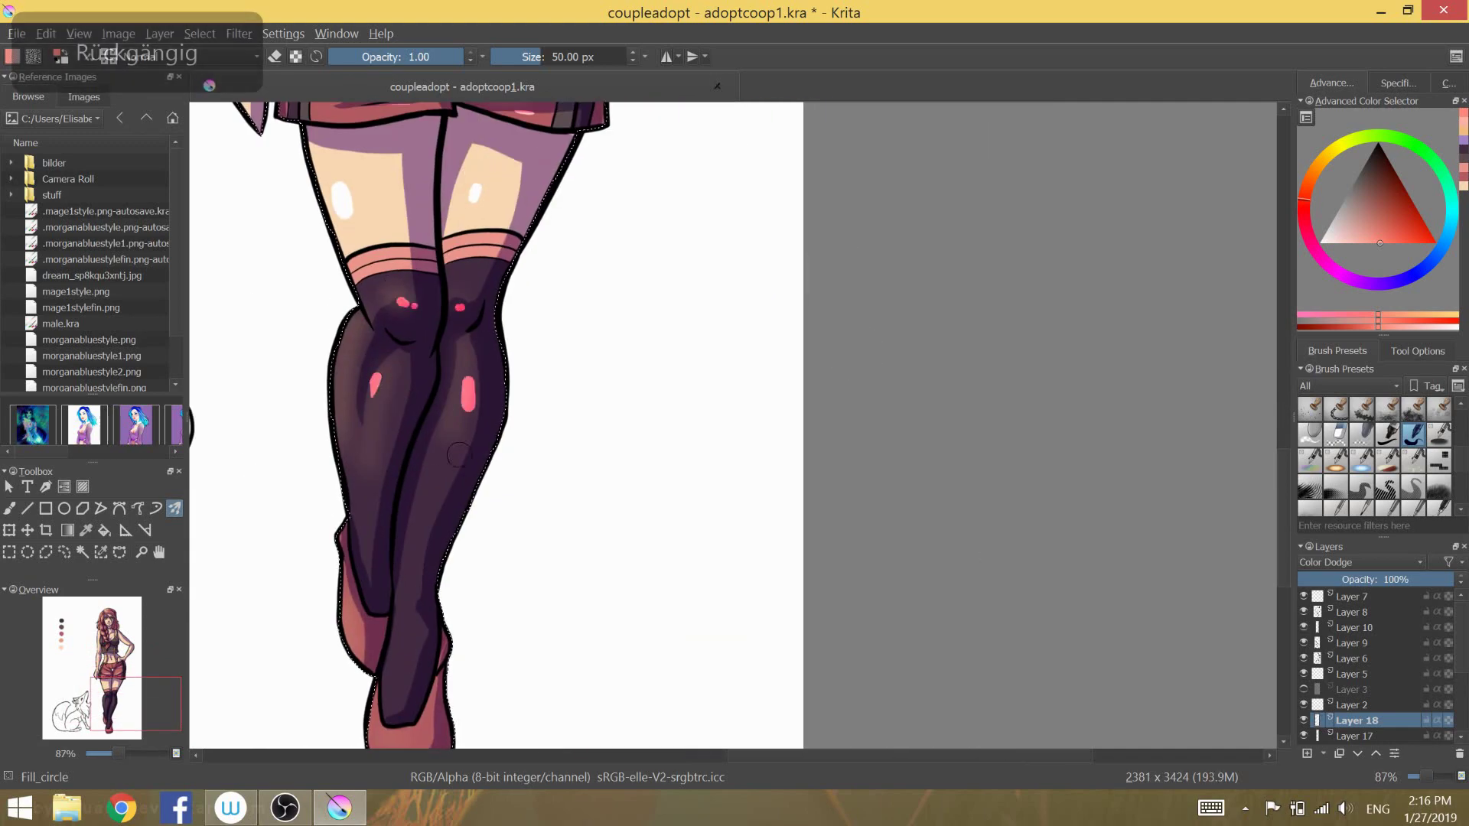
pyautogui.scroll(-3, 509, 342)
pyautogui.hotkey('ctrl', 'z')
pyautogui.press('/')
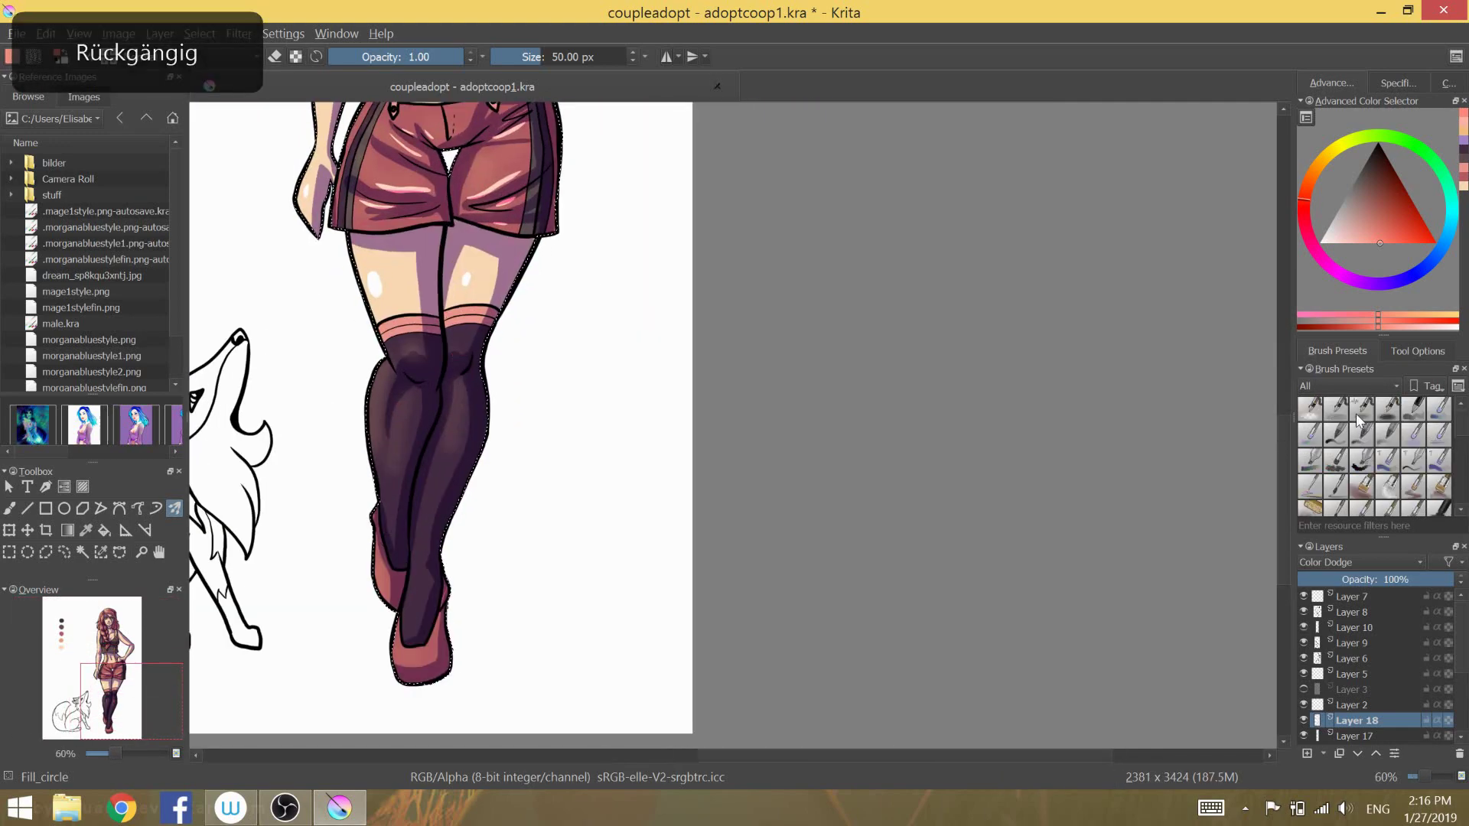
pyautogui.scroll(-3, 515, 423)
pyautogui.scroll(5, 515, 422)
pyautogui.scroll(1, 502, 551)
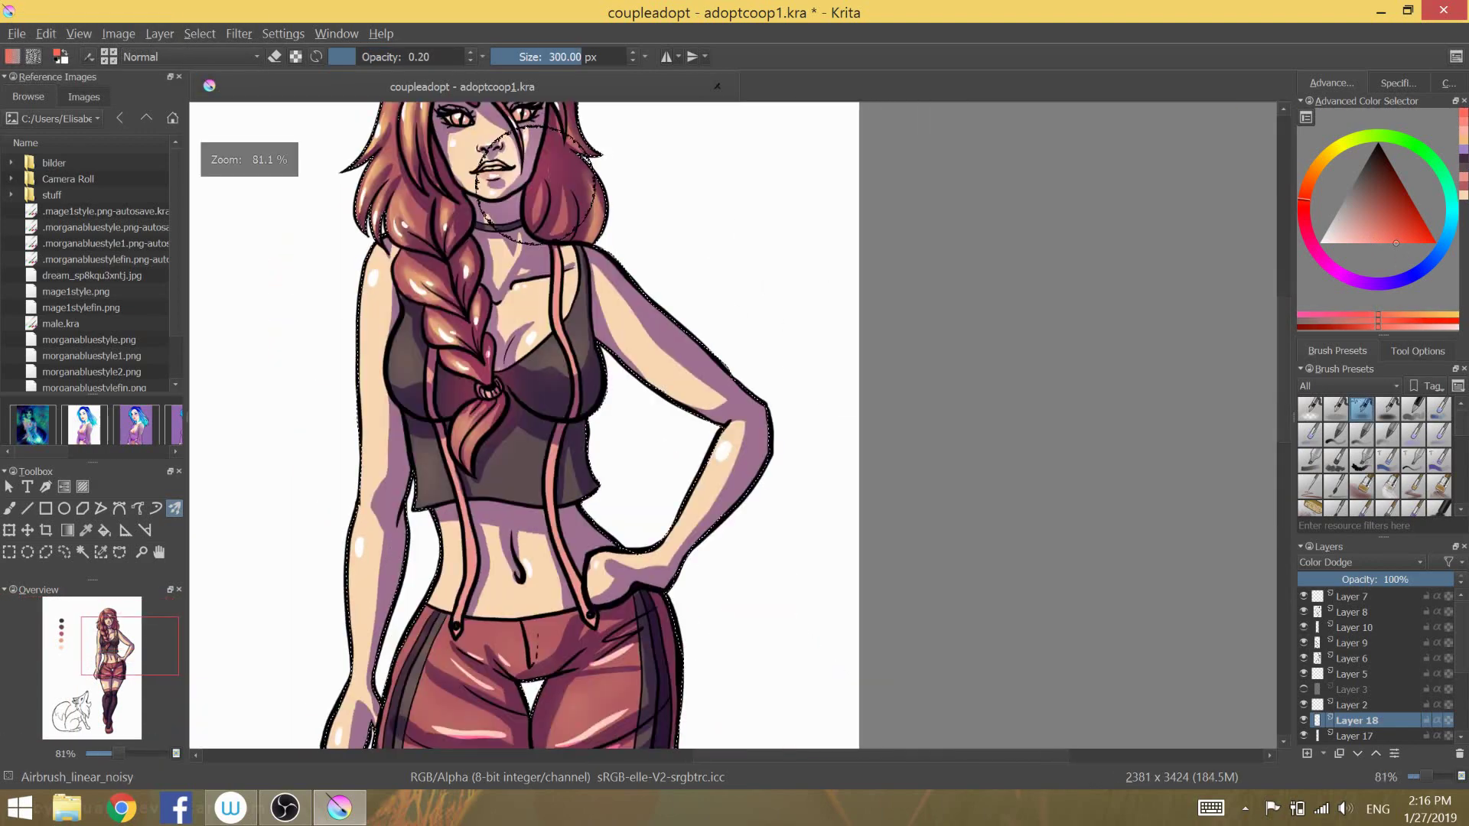
pyautogui.scroll(-3, 621, 501)
pyautogui.scroll(-3, 621, 501)
pyautogui.scroll(-4, 622, 328)
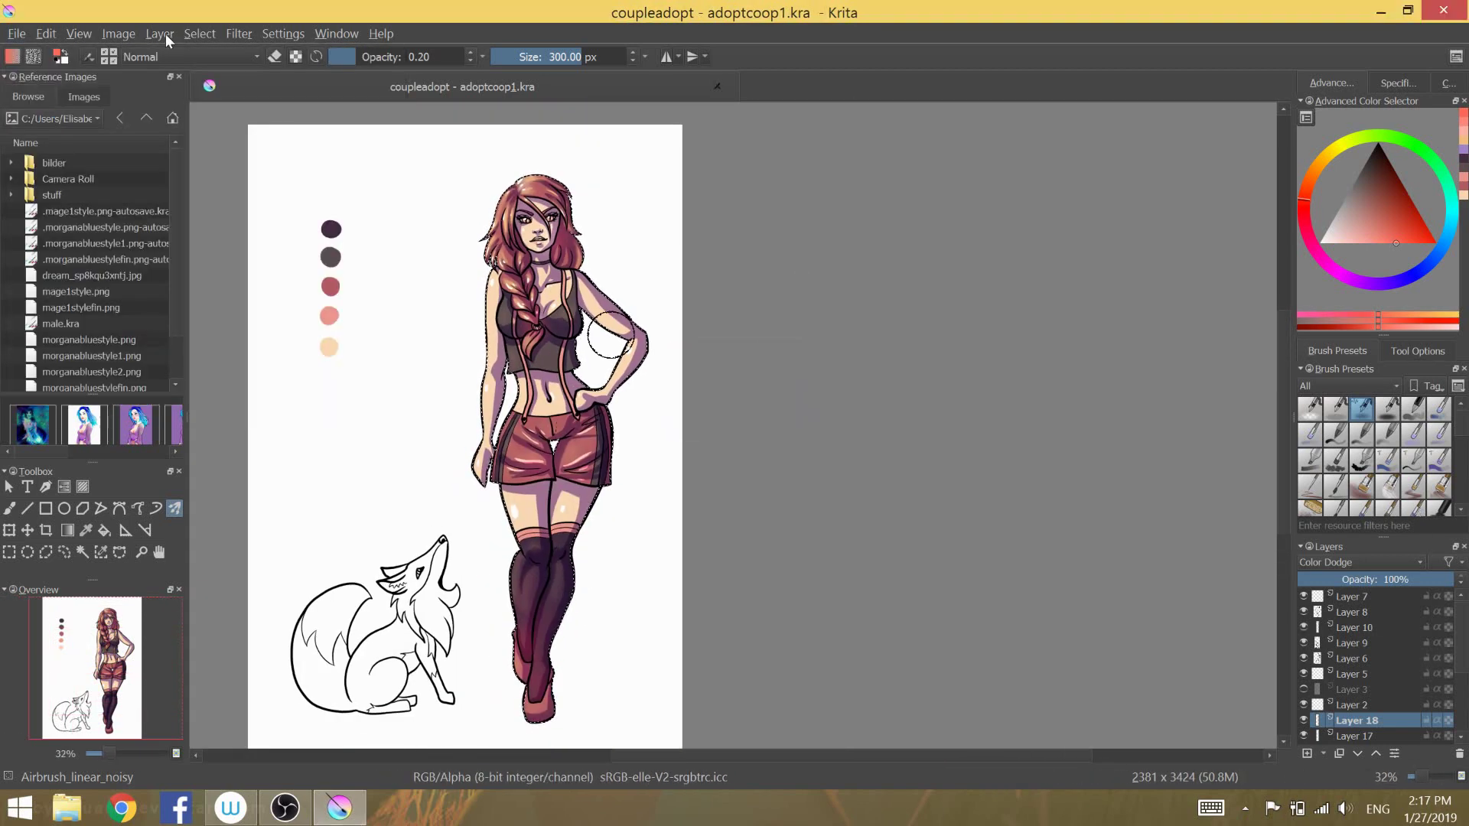
# - Add a background layer and paint it light grey with the Fill_circle brush
pyautogui.scroll(-5, 1370, 665)
pyautogui.click(1354, 736)
pyautogui.click(1354, 182)
pyautogui.click(1413, 433)
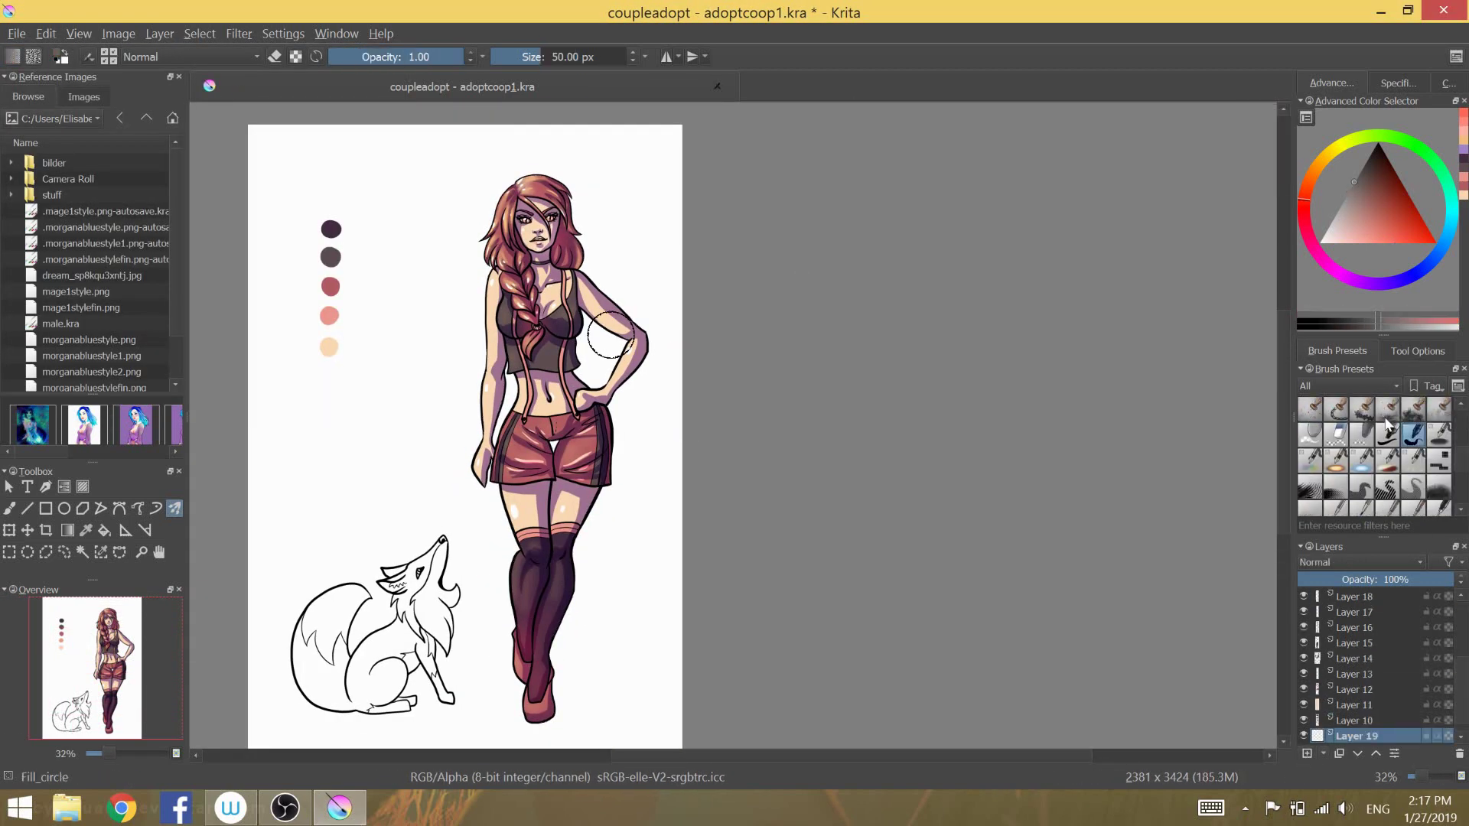
pyautogui.moveTo(546, 184)
pyautogui.mouseDown()
pyautogui.moveTo(400, 762)
pyautogui.moveTo(267, 306)
pyautogui.mouseUp()
pyautogui.press('f')
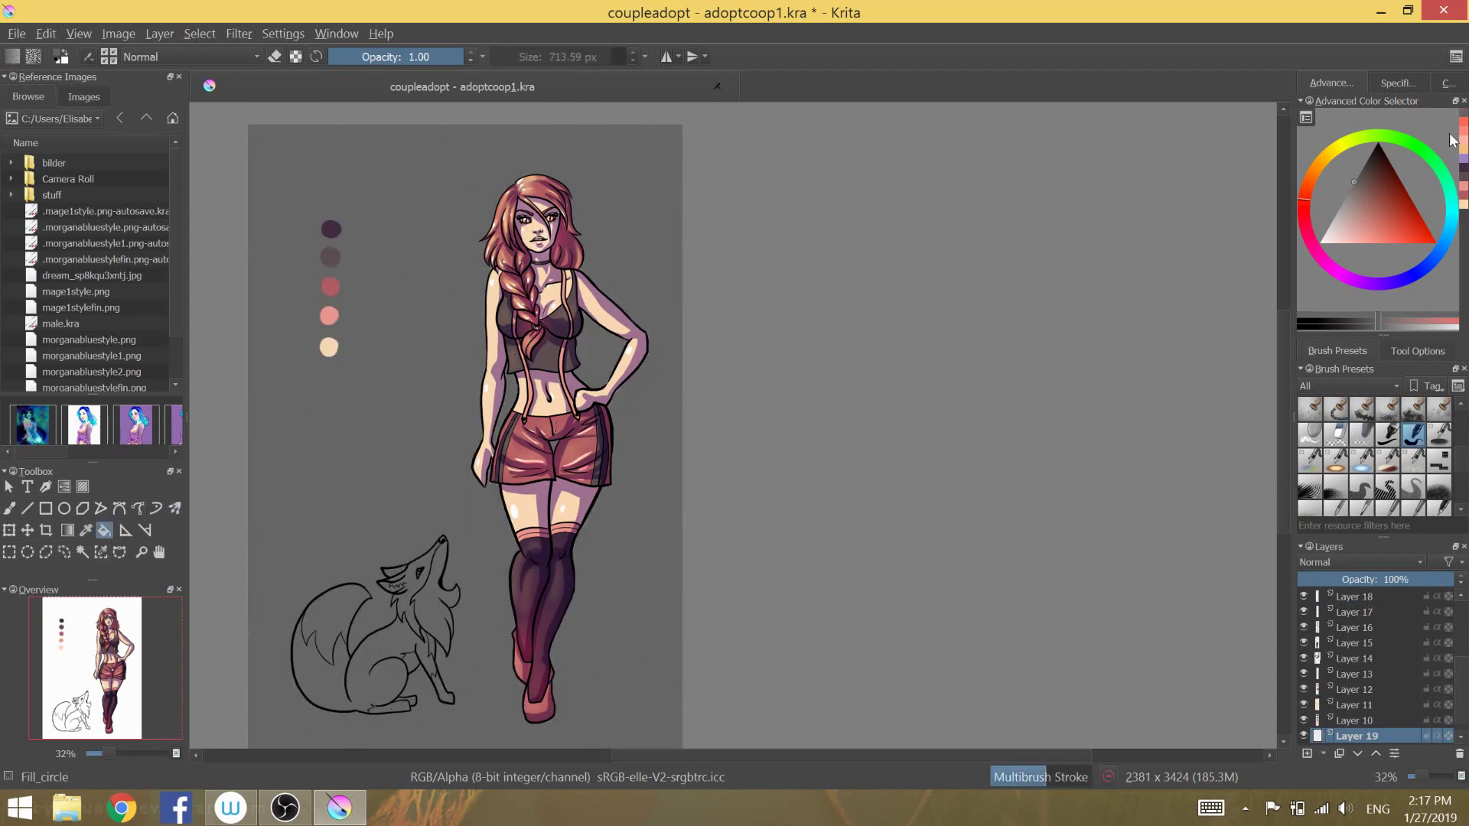
# - Add another layer and lay a dark-to-pink gradient from top to bottom
pyautogui.press('Insert')
pyautogui.scroll(-1, 536, 383)
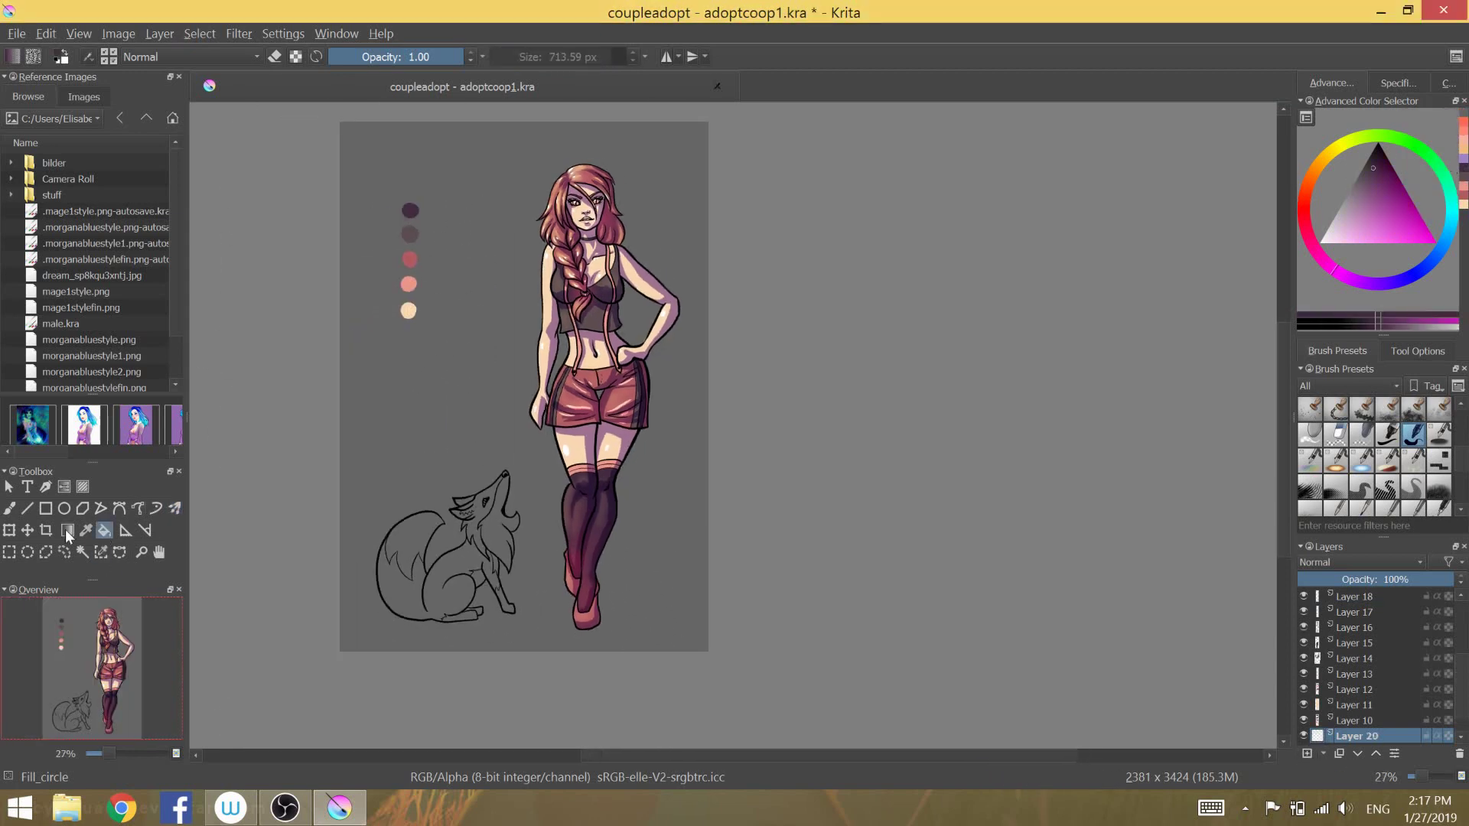
pyautogui.moveTo(622, 611); pyautogui.dragTo(666, 153)
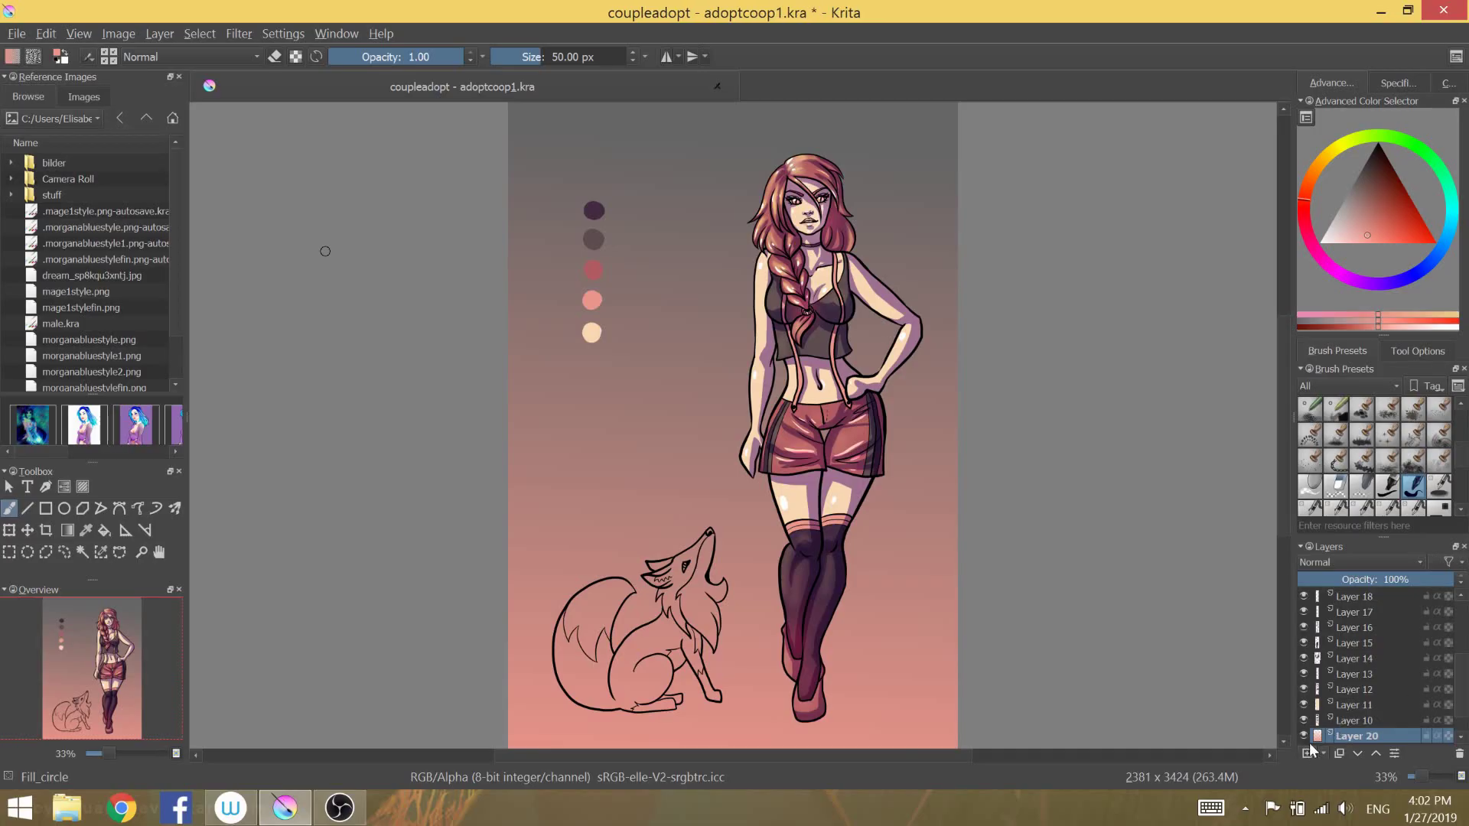
# - Add a layer and paint pink over the fox's chest and up its neck to the muzzle
pyautogui.click(1308, 752)
pyautogui.press('p')
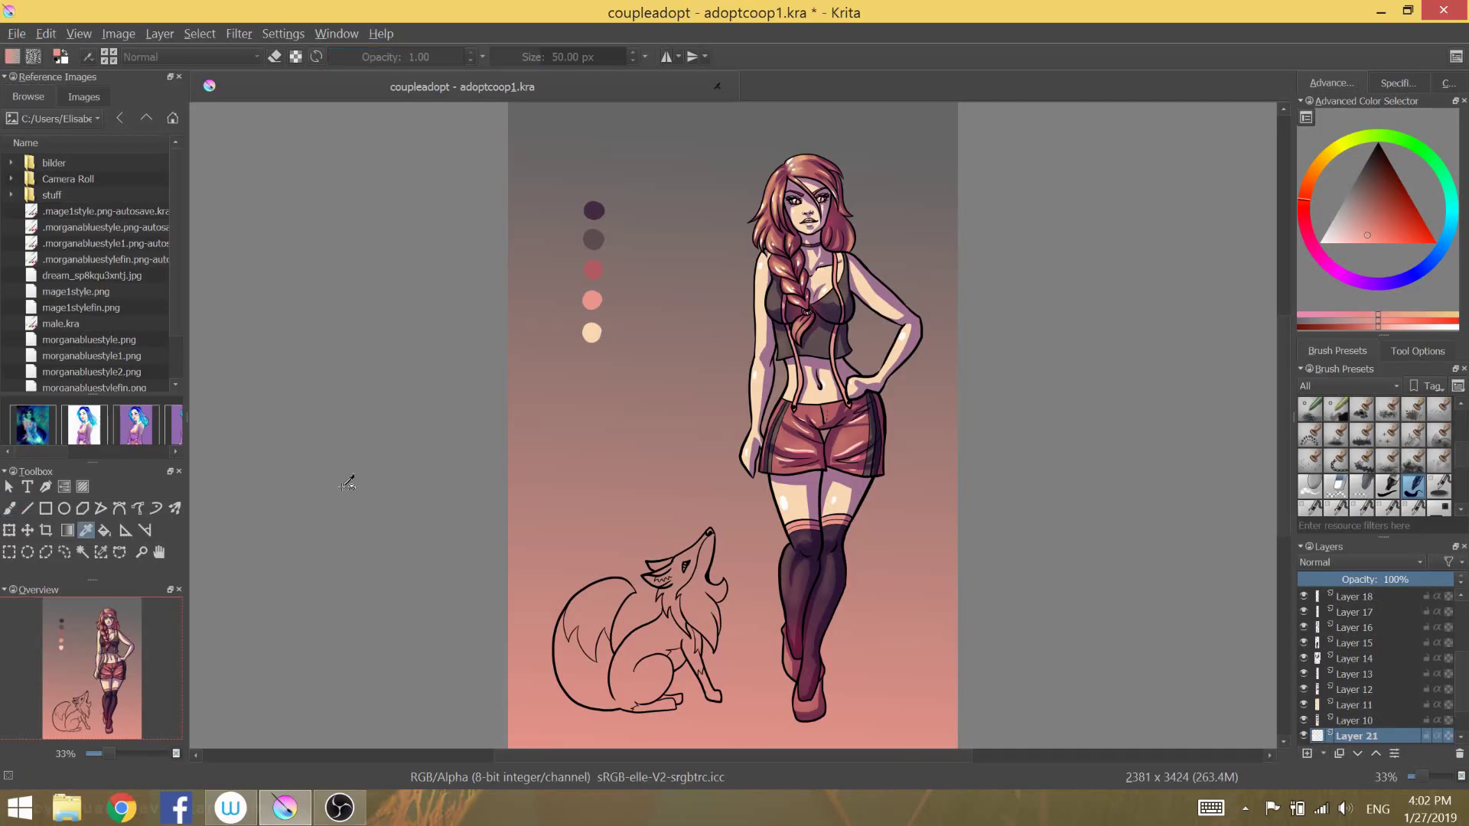
pyautogui.scroll(5, 696, 718)
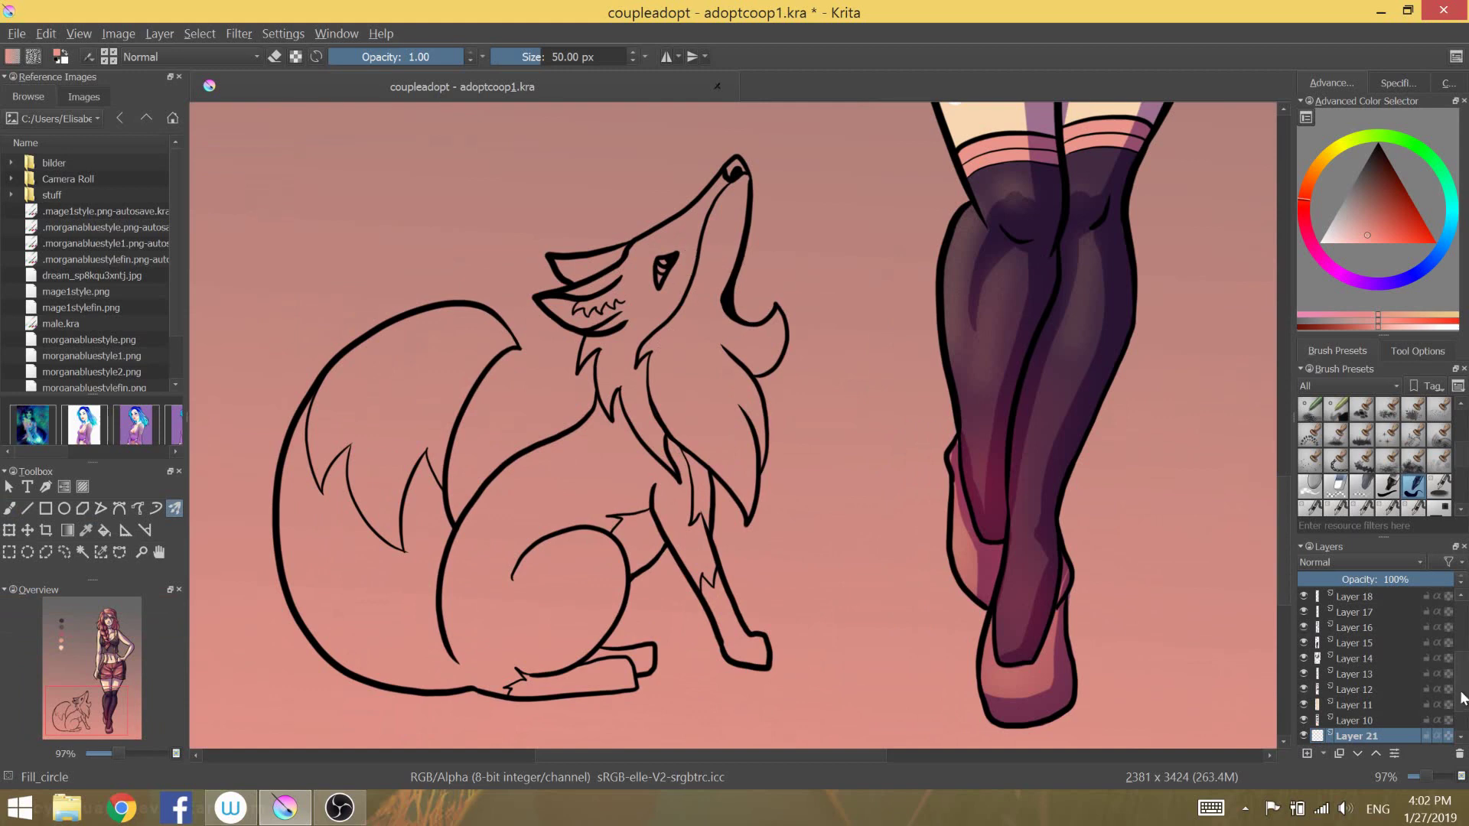
pyautogui.scroll(-1, 1462, 698)
pyautogui.moveTo(665, 302); pyautogui.dragTo(634, 460)
pyautogui.scroll(-6, 633, 419)
pyautogui.scroll(7, 634, 419)
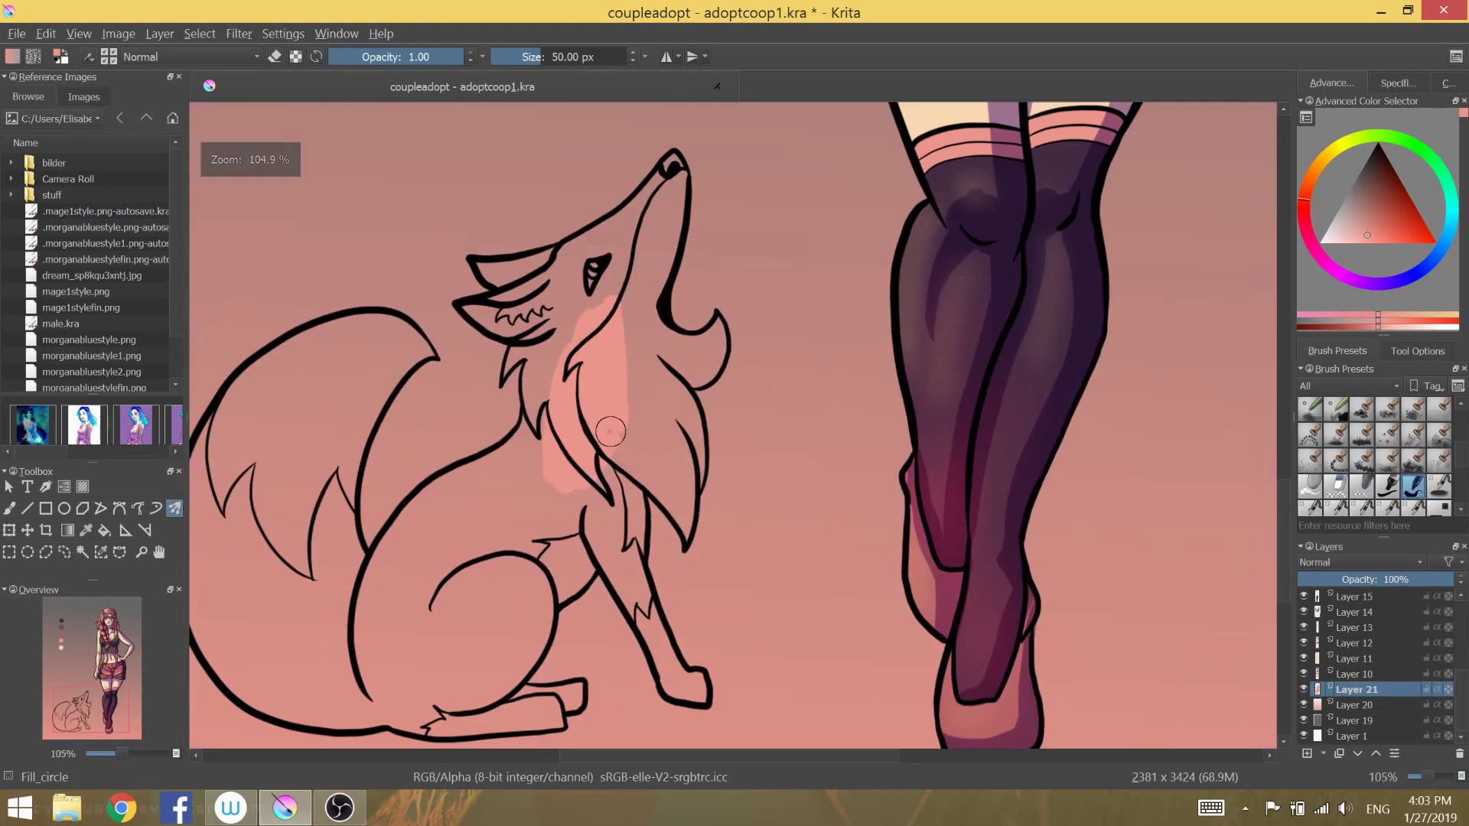
pyautogui.moveTo(627, 321); pyautogui.dragTo(671, 185)
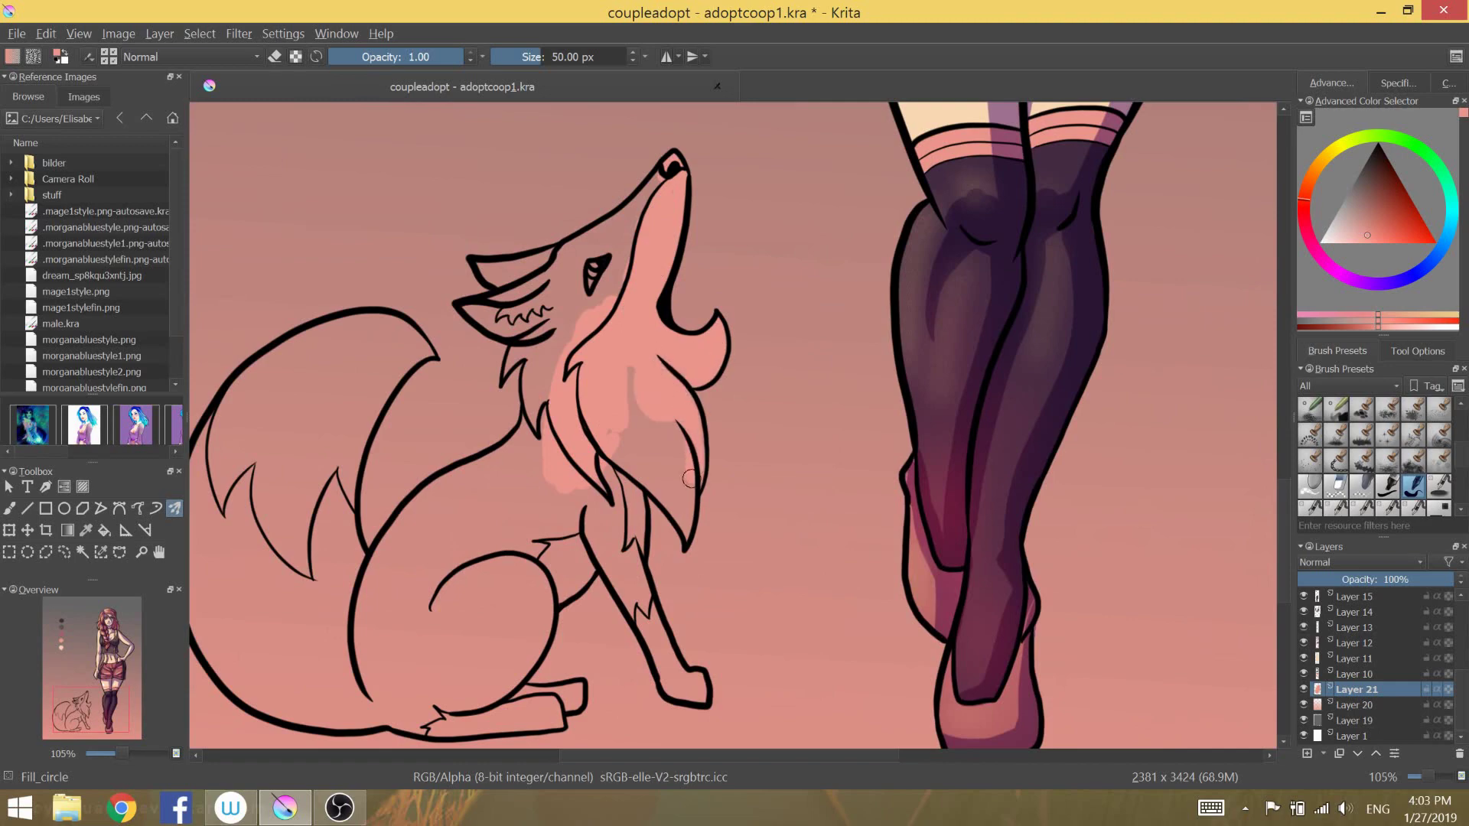
pyautogui.moveTo(629, 466); pyautogui.dragTo(639, 375)
pyautogui.scroll(1, 639, 375)
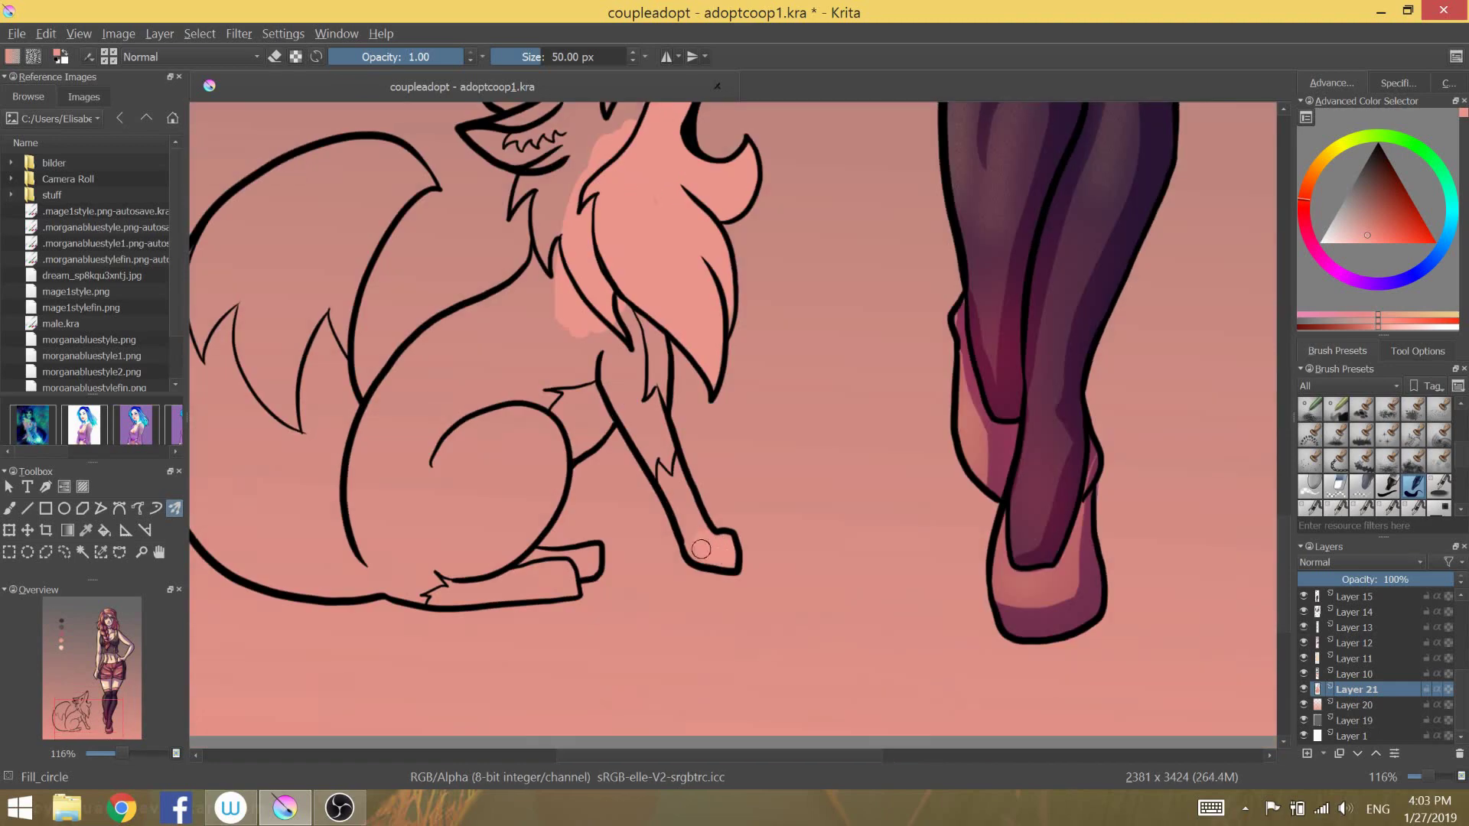
# - On another new layer, fill dark pink beside the eye, around the muzzle, and over neck and chest
pyautogui.click(1307, 753)
pyautogui.scroll(-5, 735, 421)
pyautogui.scroll(2, 735, 421)
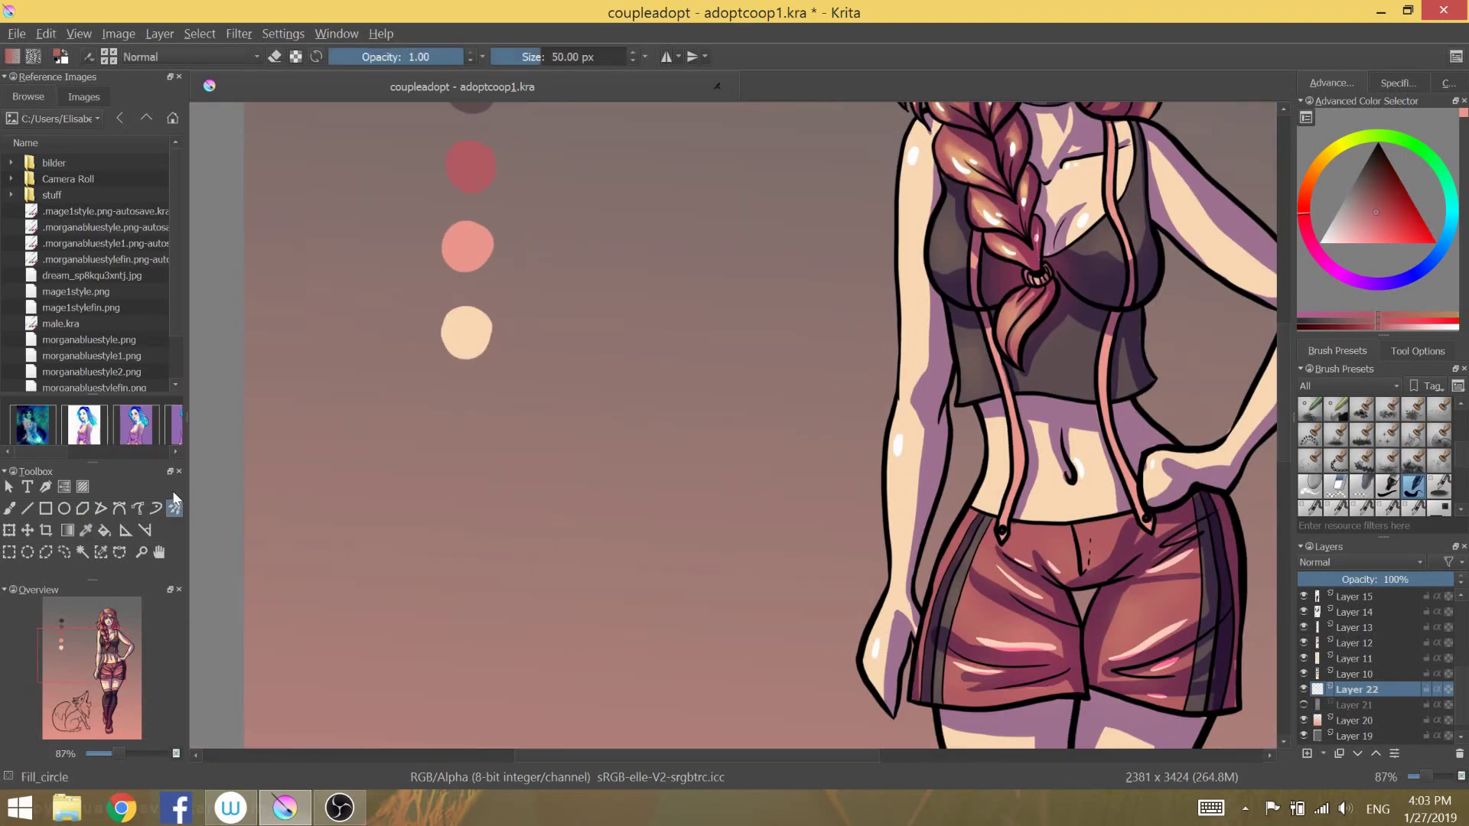
pyautogui.scroll(-2, 735, 421)
pyautogui.scroll(3, 780, 568)
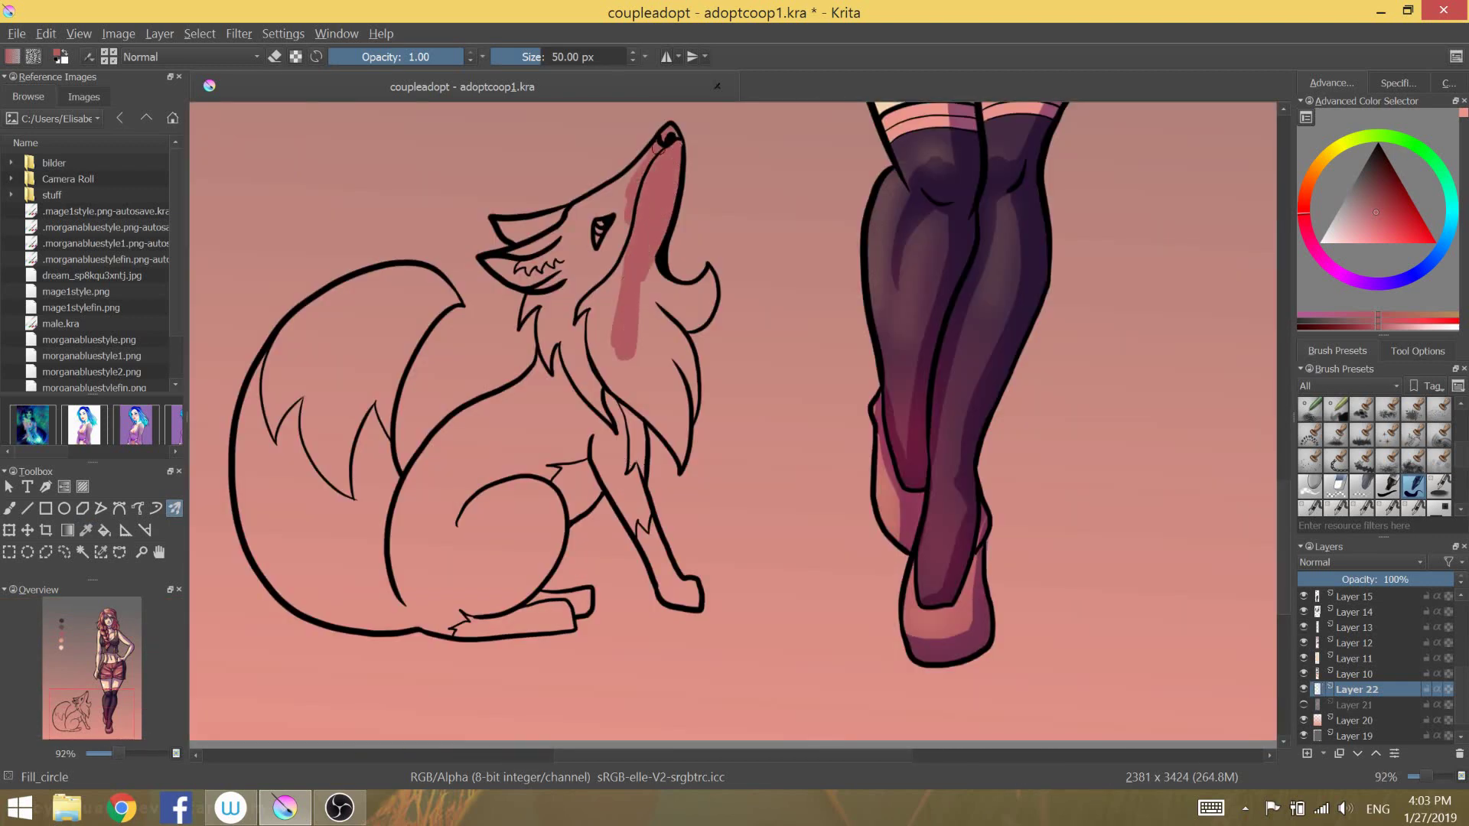
pyautogui.moveTo(617, 188); pyautogui.dragTo(575, 279)
pyautogui.scroll(2, 582, 275)
pyautogui.scroll(1, 582, 276)
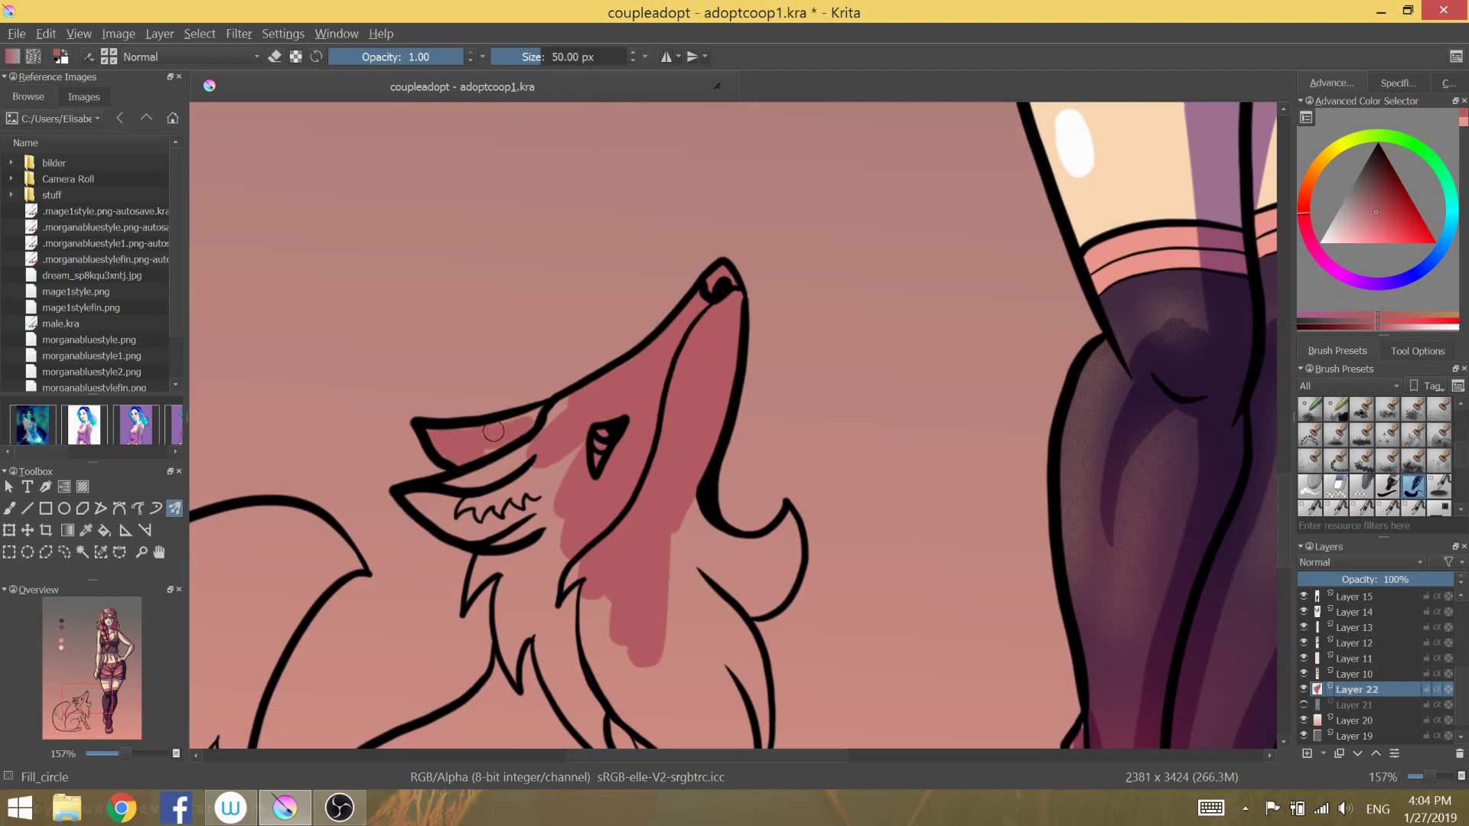
pyautogui.moveTo(494, 523); pyautogui.dragTo(549, 487)
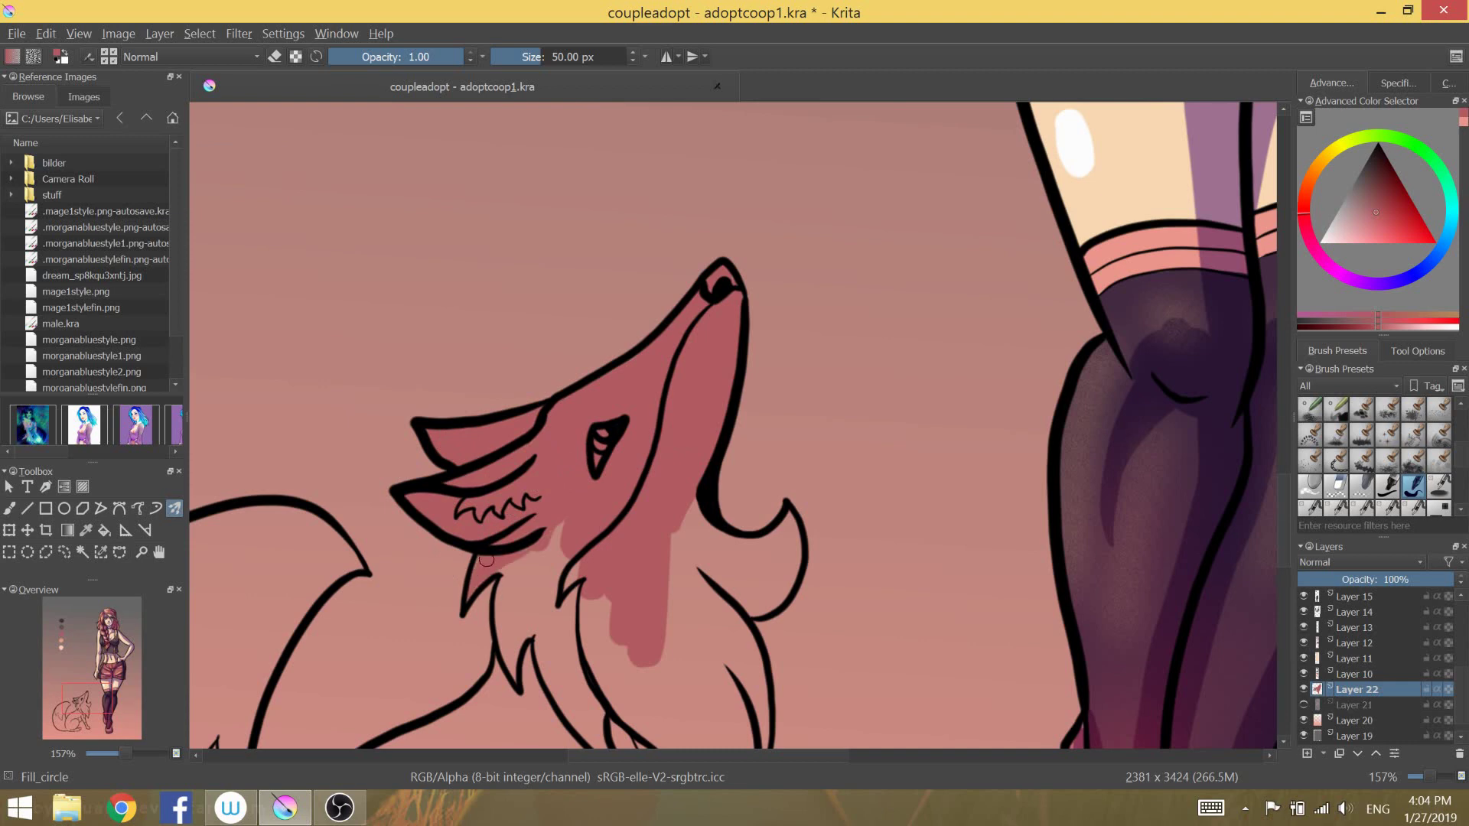
pyautogui.moveTo(506, 563); pyautogui.dragTo(607, 623)
pyautogui.scroll(2, 525, 351)
pyautogui.moveTo(525, 351)
pyautogui.mouseDown()
pyautogui.moveTo(515, 302)
pyautogui.moveTo(674, 318)
pyautogui.moveTo(524, 459)
pyautogui.mouseUp()
# - Brush dark pink over the fox's chest, front leg and paw
pyautogui.scroll(1, 525, 459)
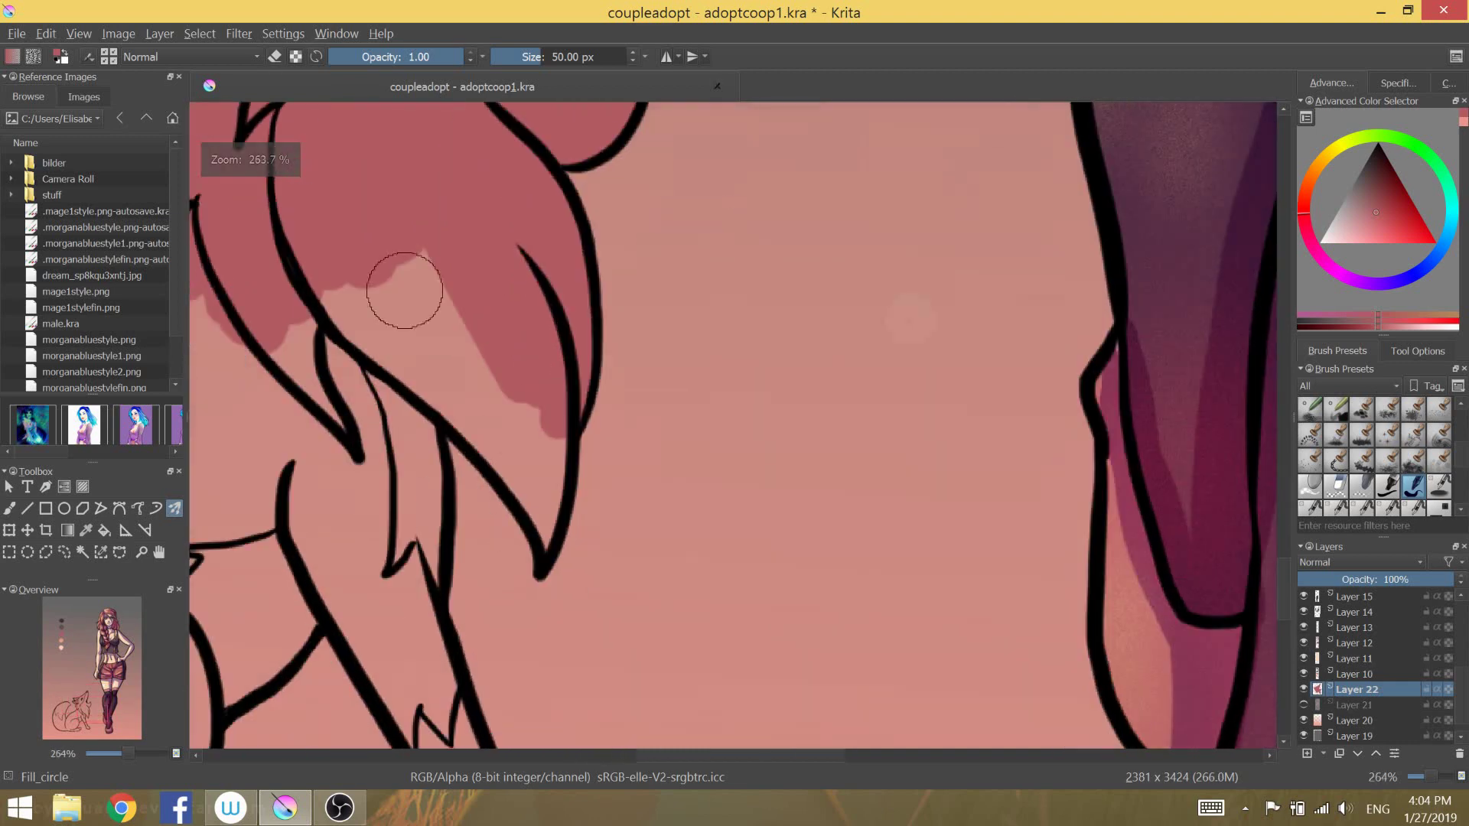
pyautogui.moveTo(400, 295)
pyautogui.mouseDown()
pyautogui.moveTo(508, 430)
pyautogui.moveTo(539, 524)
pyautogui.moveTo(489, 466)
pyautogui.moveTo(391, 536)
pyautogui.moveTo(355, 585)
pyautogui.mouseUp()
pyautogui.moveTo(329, 306)
pyautogui.mouseDown()
pyautogui.moveTo(406, 474)
pyautogui.moveTo(518, 645)
pyautogui.moveTo(583, 689)
pyautogui.mouseUp()
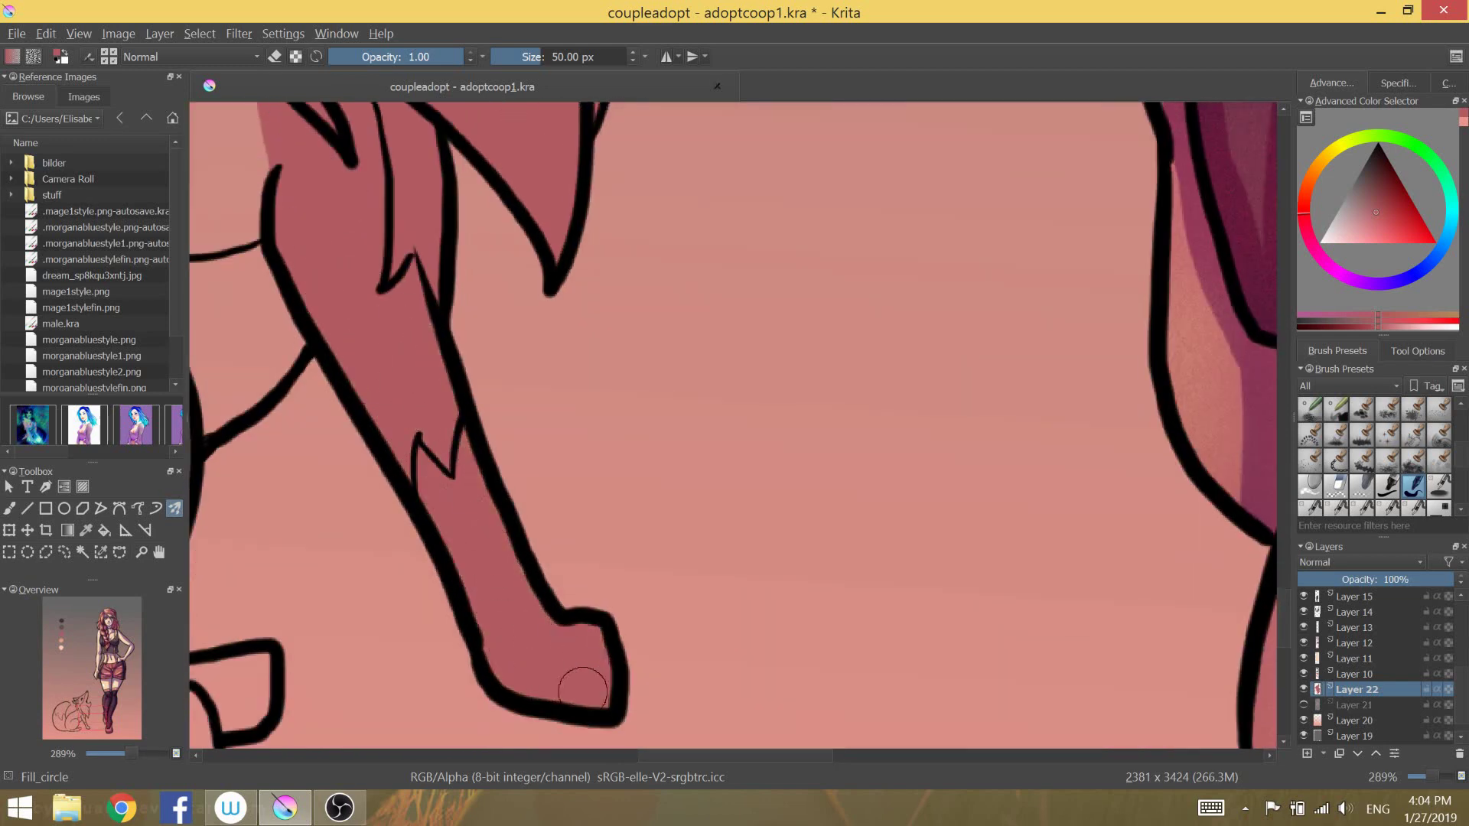
pyautogui.scroll(1, 584, 689)
pyautogui.moveTo(567, 191); pyautogui.dragTo(304, 577)
pyautogui.scroll(1, 305, 577)
pyautogui.moveTo(525, 563)
pyautogui.mouseDown()
pyautogui.moveTo(803, 459)
pyautogui.moveTo(875, 575)
pyautogui.moveTo(666, 584)
pyautogui.mouseUp()
# - Fill the fox's body and chest outline with dark pink
pyautogui.scroll(-1, 830, 328)
pyautogui.moveTo(830, 327)
pyautogui.mouseDown()
pyautogui.moveTo(705, 239)
pyautogui.moveTo(442, 505)
pyautogui.mouseUp()
pyautogui.scroll(-2, 442, 504)
pyautogui.moveTo(525, 452); pyautogui.dragTo(344, 536)
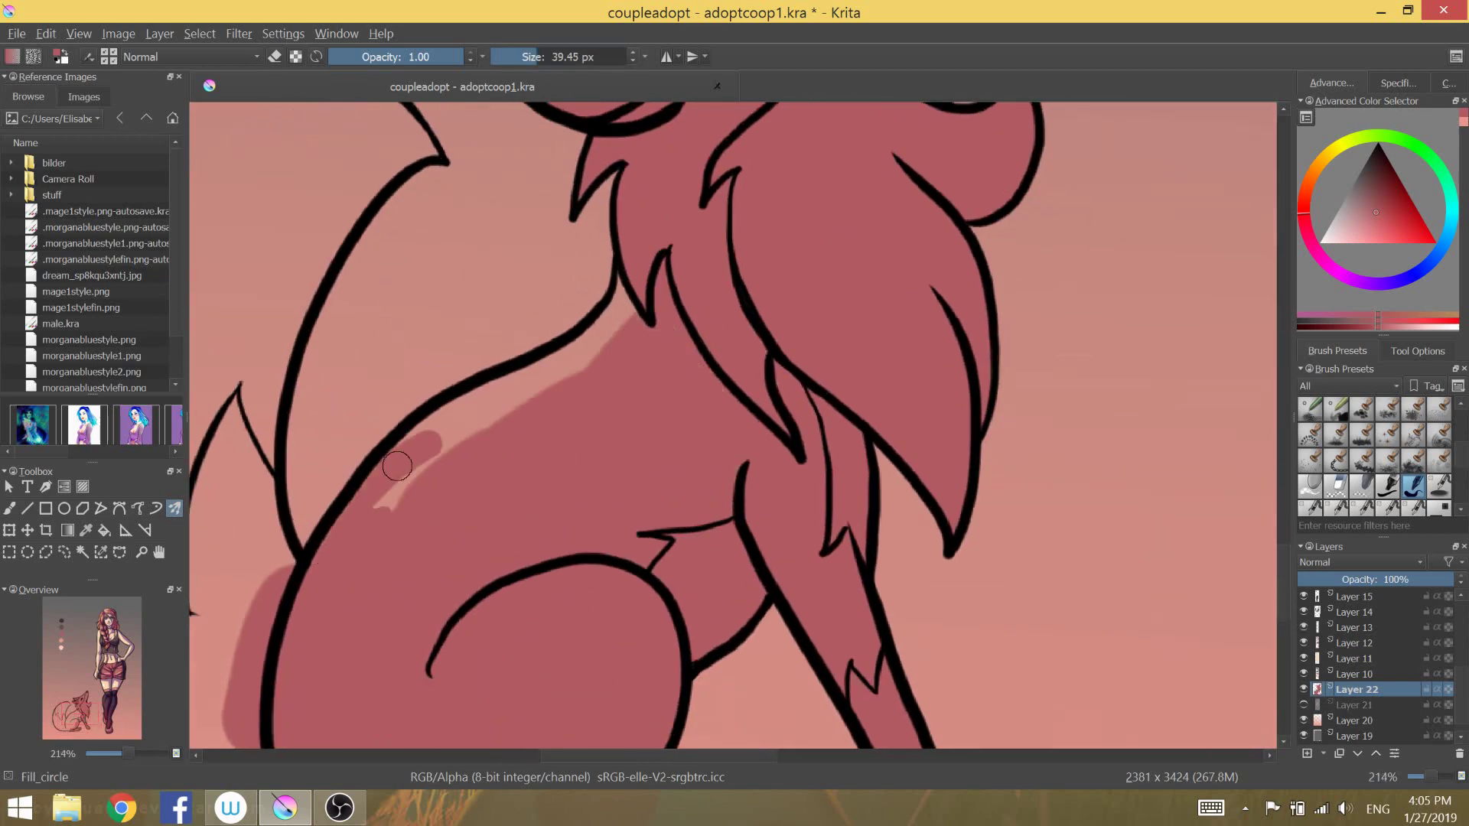
pyautogui.moveTo(398, 459); pyautogui.dragTo(541, 376)
pyautogui.scroll(1, 541, 376)
pyautogui.moveTo(610, 416)
pyautogui.mouseDown()
pyautogui.moveTo(607, 200)
pyautogui.moveTo(457, 283)
pyautogui.moveTo(398, 536)
pyautogui.moveTo(597, 666)
pyautogui.mouseUp()
# - Cover the lower body edge and the tail's remaining light stripes with dark pink
pyautogui.scroll(1, 360, 525)
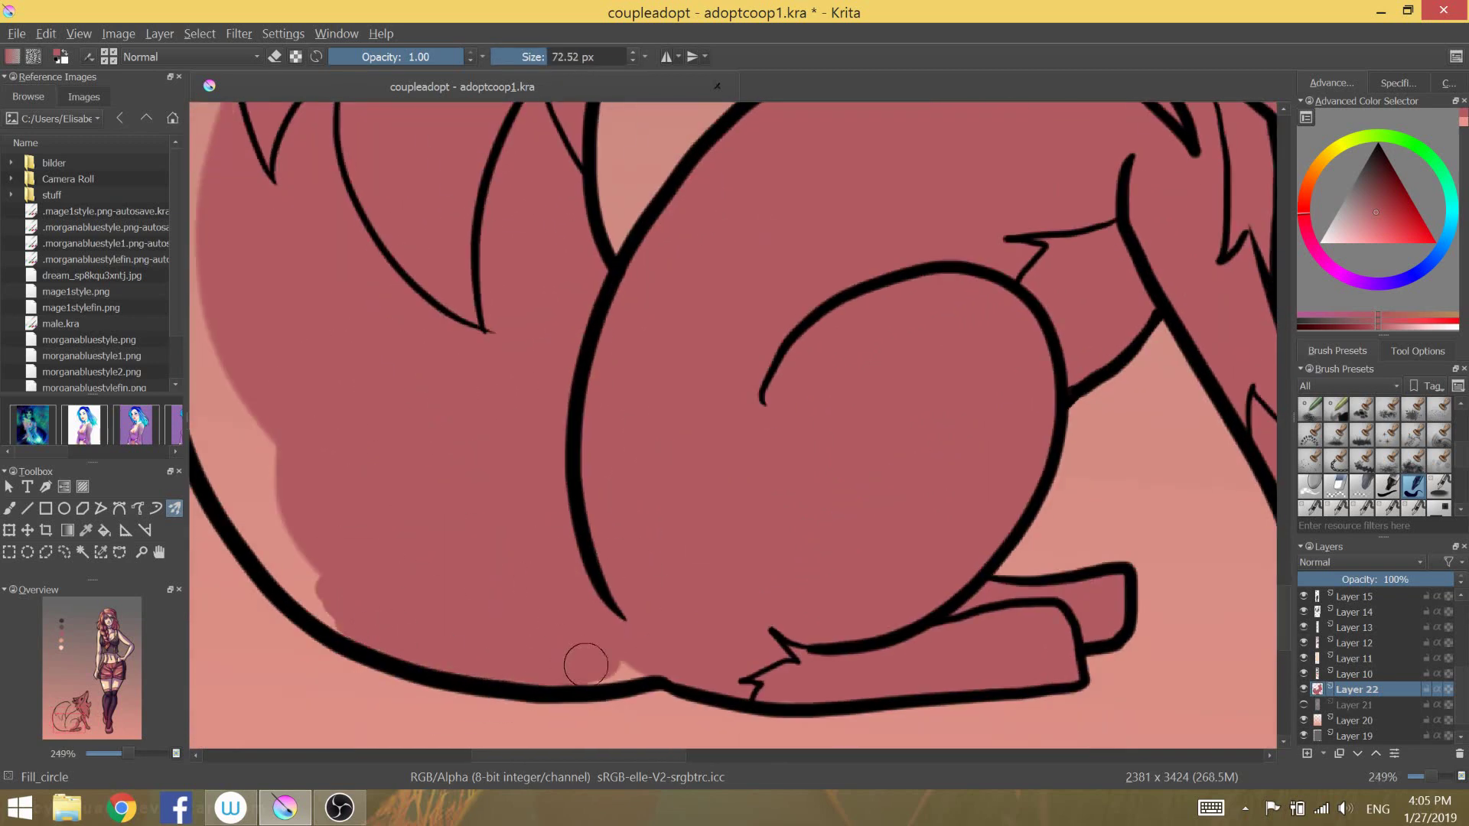
pyautogui.moveTo(306, 574); pyautogui.dragTo(285, 418)
pyautogui.moveTo(451, 536)
pyautogui.mouseDown()
pyautogui.moveTo(446, 452)
pyautogui.moveTo(394, 360)
pyautogui.moveTo(598, 358)
pyautogui.mouseUp()
pyautogui.scroll(1, 446, 452)
pyautogui.scroll(-1, 597, 358)
pyautogui.moveTo(773, 307)
pyautogui.mouseDown()
pyautogui.moveTo(757, 239)
pyautogui.moveTo(819, 213)
pyautogui.mouseUp()
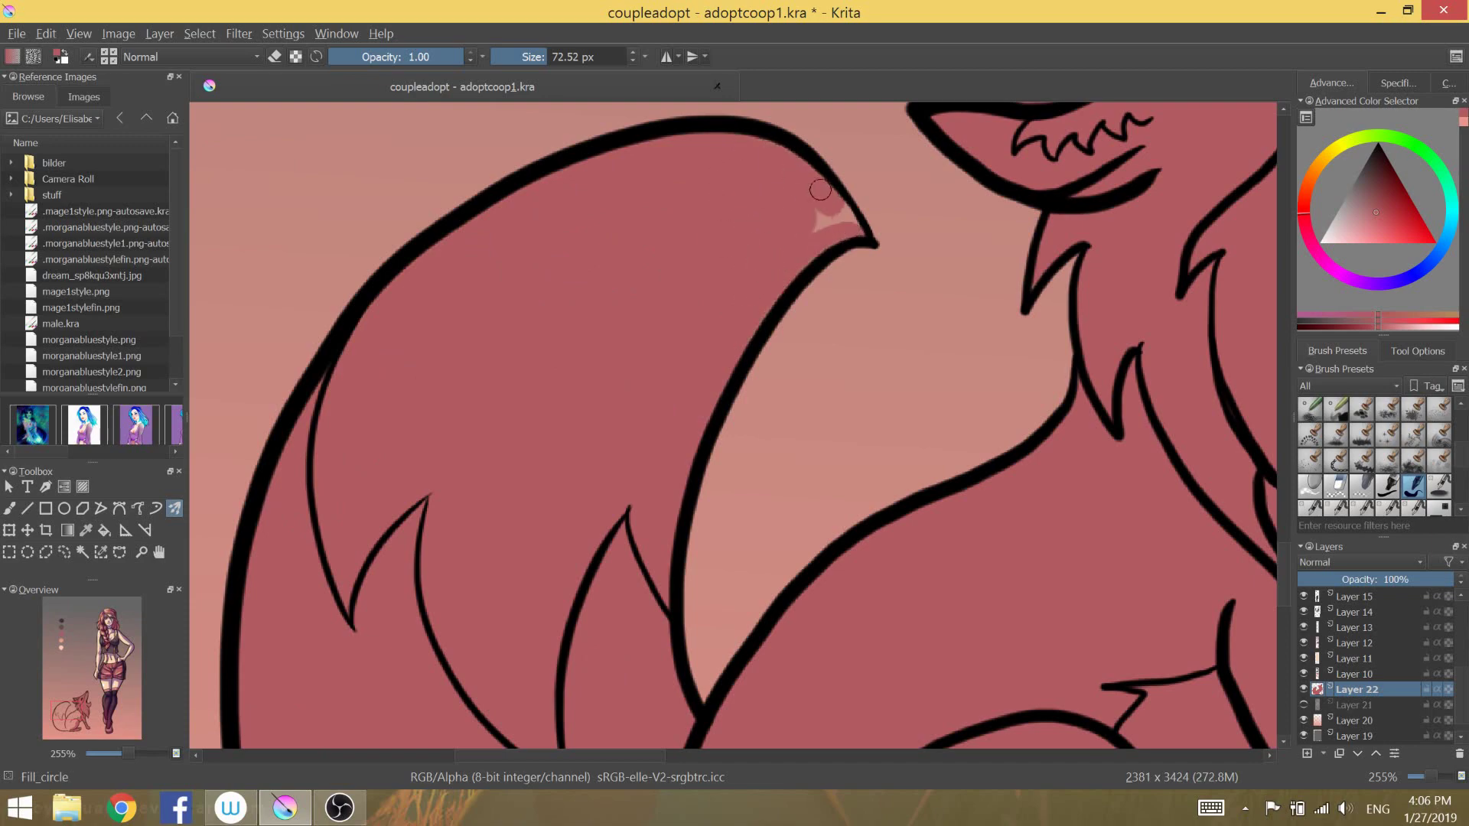
pyautogui.scroll(-1, 705, 292)
# - Select the whole fox with Similar Color Selection
pyautogui.scroll(-2, 704, 293)
pyautogui.click(100, 551)
pyautogui.click(416, 414)
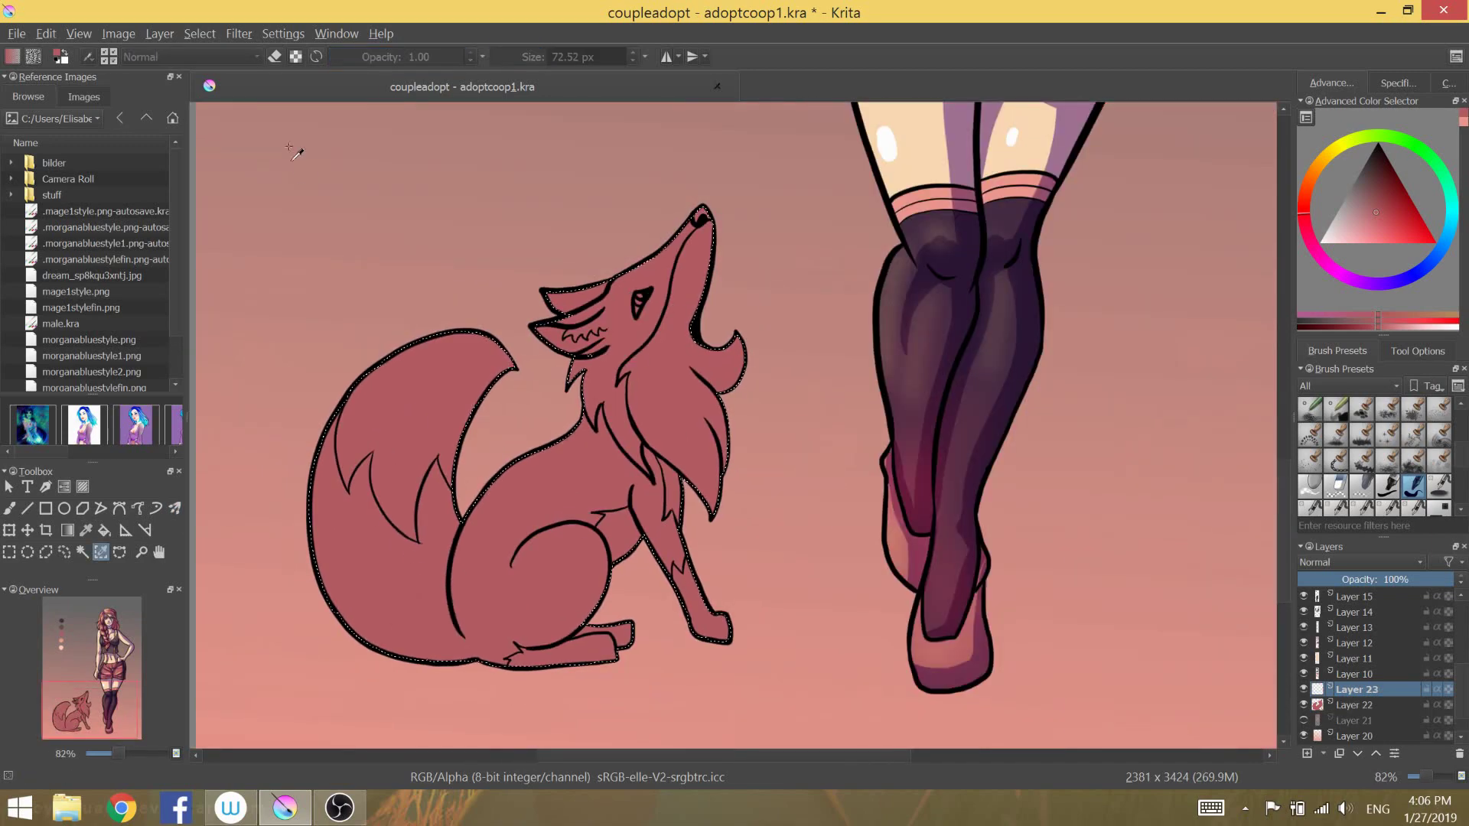
pyautogui.scroll(5, 291, 149)
pyautogui.scroll(-5, 750, 114)
# - Paint the fox's face, snout and neck fur dark purple with the Fill_circle brush
pyautogui.press('q')
pyautogui.scroll(1, 884, 104)
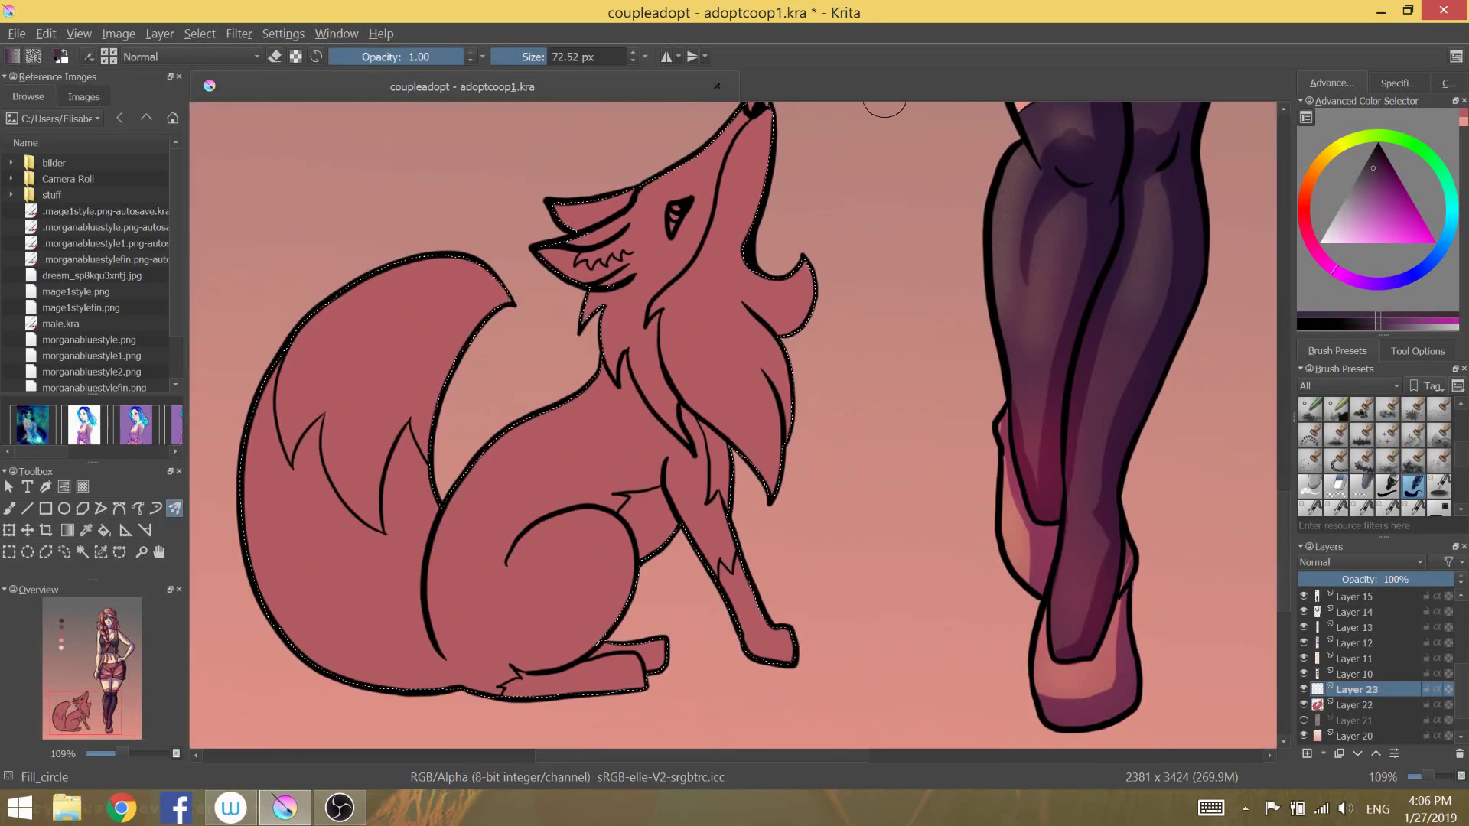
pyautogui.scroll(2, 884, 103)
pyautogui.moveTo(716, 172); pyautogui.dragTo(634, 342)
pyautogui.moveTo(605, 408); pyautogui.dragTo(597, 288)
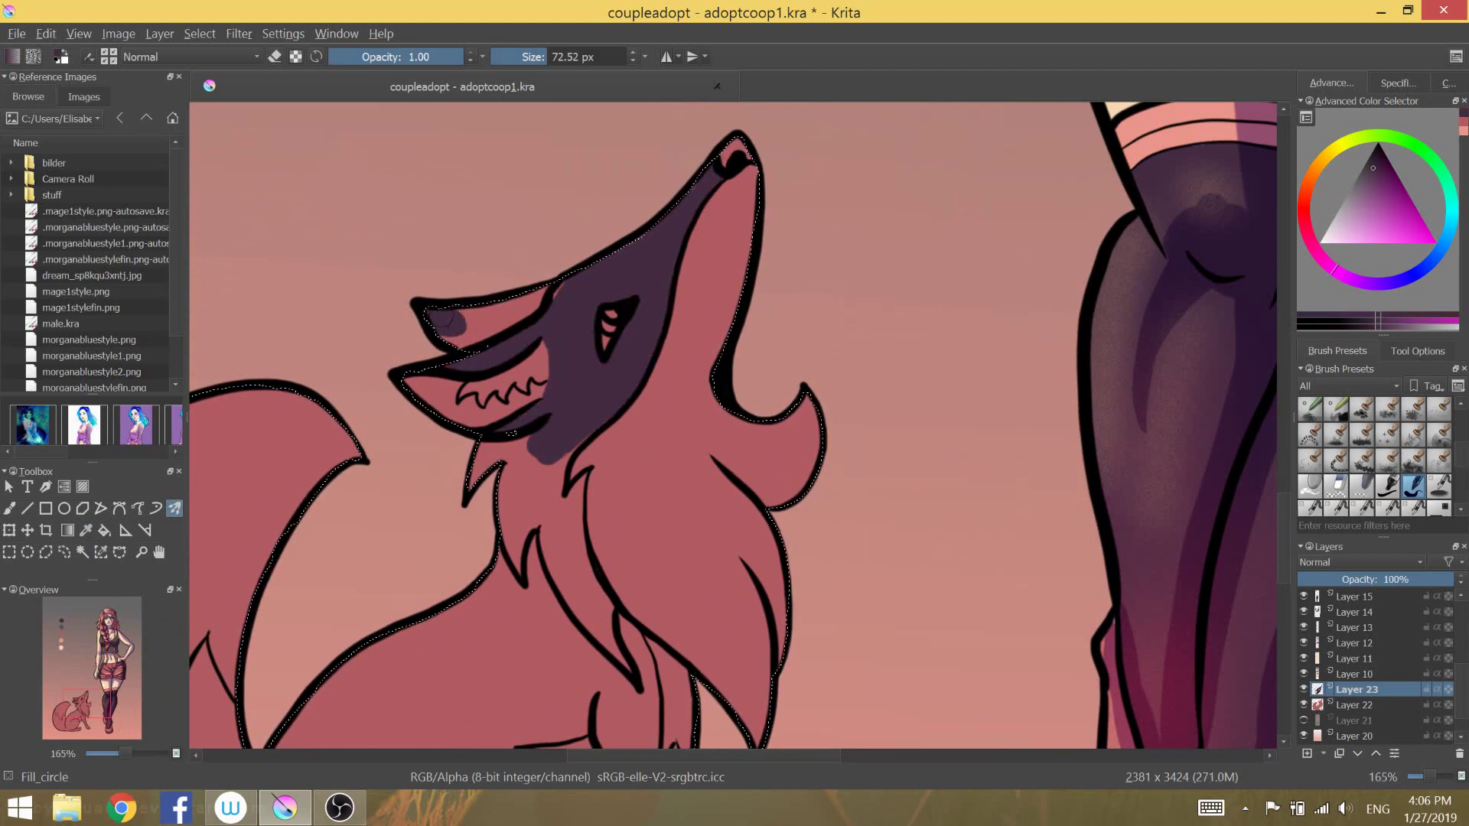
pyautogui.moveTo(447, 319); pyautogui.dragTo(582, 260)
pyautogui.scroll(-3, 597, 345)
pyautogui.moveTo(539, 337); pyautogui.dragTo(547, 467)
pyautogui.moveTo(596, 352)
pyautogui.mouseDown()
pyautogui.moveTo(605, 388)
pyautogui.moveTo(590, 417)
pyautogui.mouseUp()
# - Paint dark purple over the chest edge and body, covering the pink gap at the thigh
pyautogui.press('/')
pyautogui.press('/')
pyautogui.moveTo(653, 530); pyautogui.dragTo(676, 734)
pyautogui.press('/')
pyautogui.scroll(-5, 566, 459)
pyautogui.keyDown('ctrl'); pyautogui.scroll(1, 503, 383); pyautogui.keyUp('ctrl')
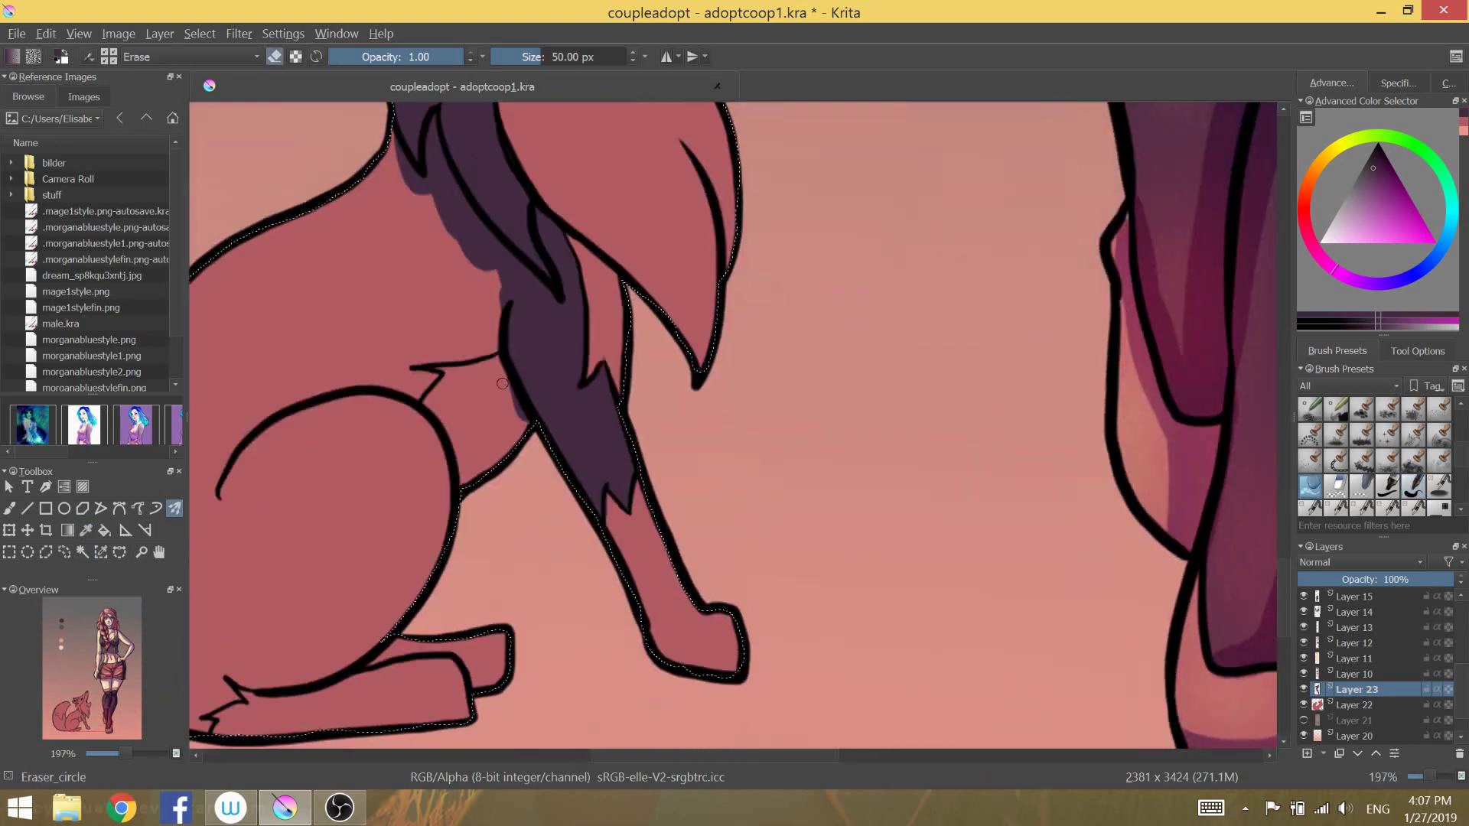
pyautogui.press('/')
pyautogui.keyDown('ctrl'); pyautogui.scroll(-1, 620, 490); pyautogui.keyUp('ctrl')
pyautogui.scroll(3, 619, 490)
pyautogui.moveTo(681, 306)
pyautogui.mouseDown()
pyautogui.moveTo(710, 479)
pyautogui.moveTo(692, 628)
pyautogui.mouseUp()
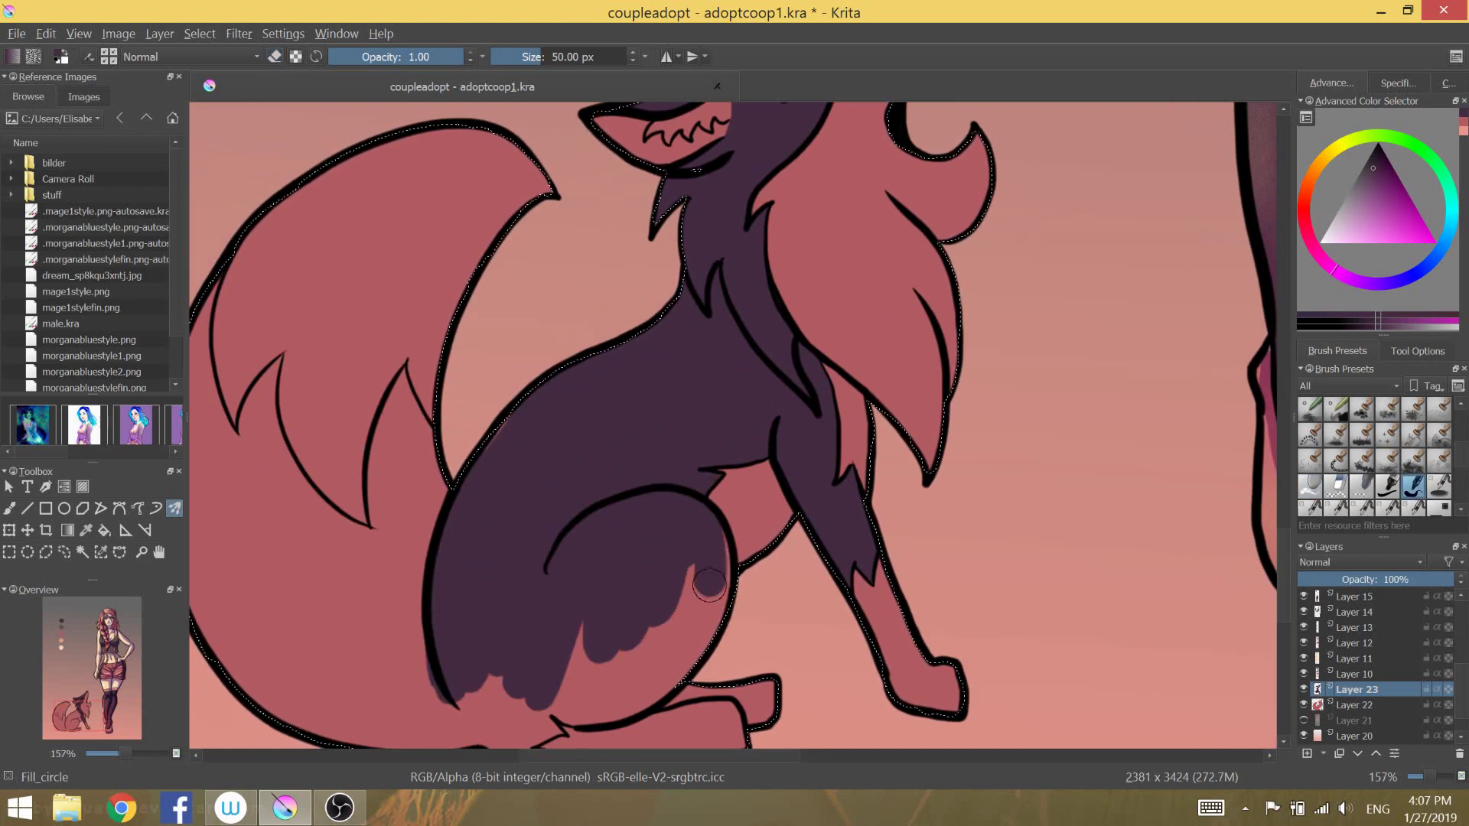
pyautogui.scroll(-3, 692, 628)
pyautogui.keyDown('ctrl'); pyautogui.scroll(1, 692, 627); pyautogui.keyUp('ctrl')
pyautogui.moveTo(551, 497)
pyautogui.mouseDown()
pyautogui.moveTo(572, 469)
pyautogui.moveTo(528, 489)
pyautogui.moveTo(474, 550)
pyautogui.moveTo(391, 505)
pyautogui.moveTo(345, 202)
pyautogui.moveTo(342, 316)
pyautogui.mouseUp()
# - Fill the tail with dark purple, leaving the pink tail tips
pyautogui.moveTo(358, 173); pyautogui.dragTo(390, 303)
pyautogui.keyDown('ctrl'); pyautogui.scroll(1, 406, 268); pyautogui.keyUp('ctrl')
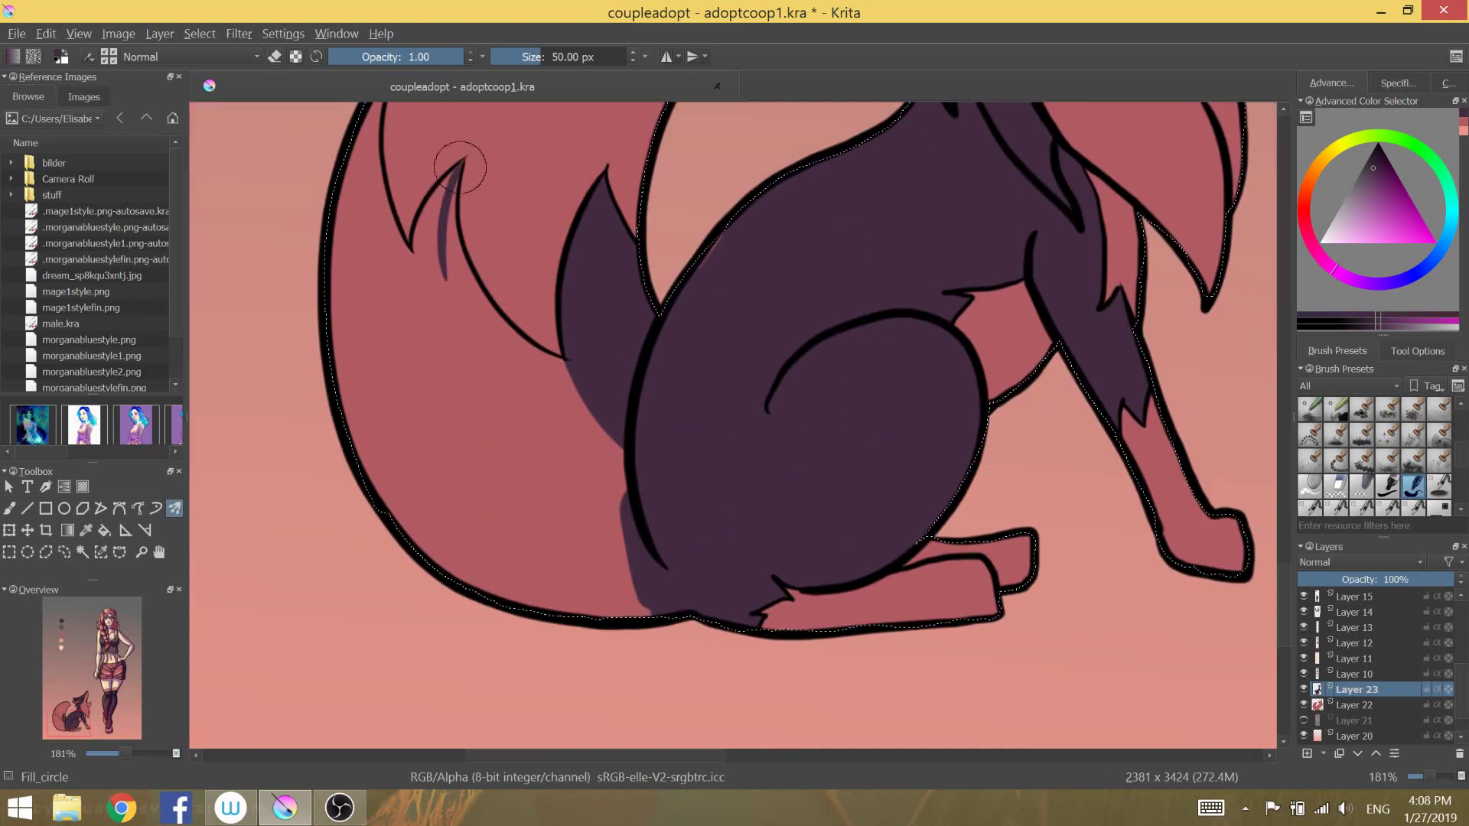
pyautogui.moveTo(443, 170); pyautogui.dragTo(428, 217)
pyautogui.moveTo(513, 348); pyautogui.dragTo(616, 463)
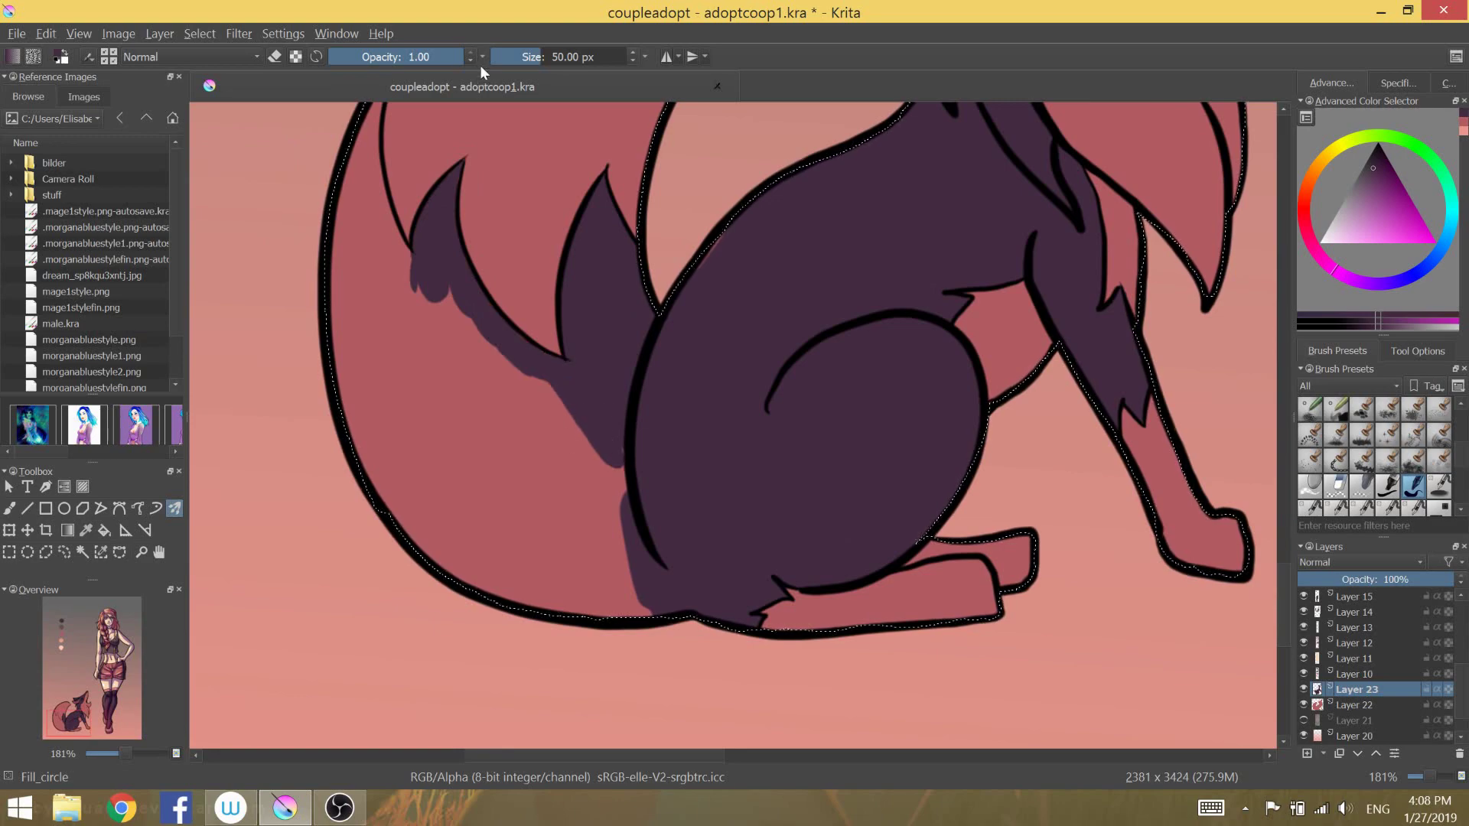
pyautogui.scroll(1, 405, 262)
pyautogui.moveTo(359, 276)
pyautogui.mouseDown()
pyautogui.moveTo(370, 600)
pyautogui.moveTo(523, 597)
pyautogui.mouseUp()
pyautogui.scroll(1, 652, 551)
pyautogui.scroll(-3, 652, 551)
pyautogui.scroll(3, 382, 306)
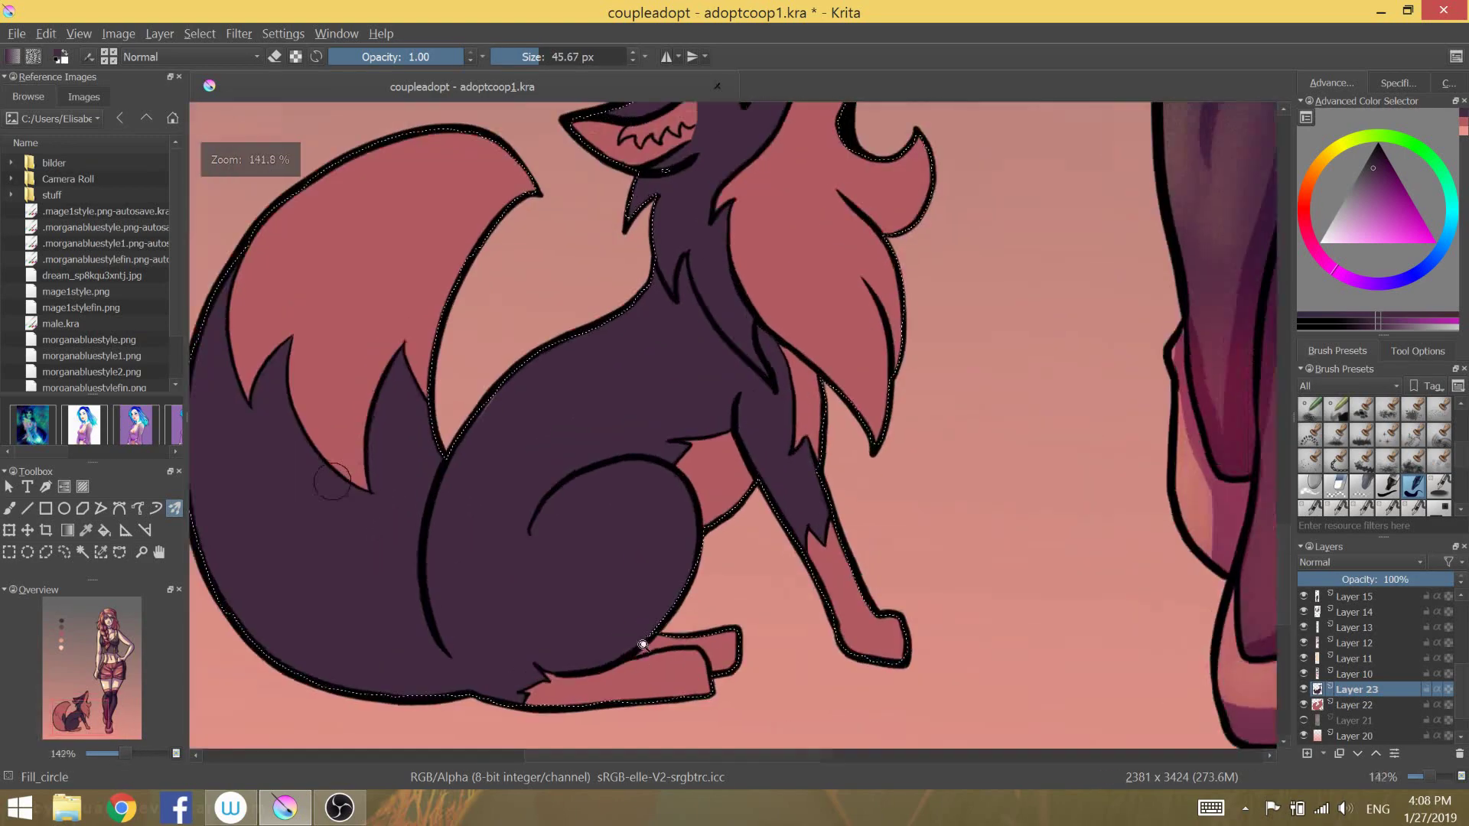
pyautogui.scroll(1, 382, 306)
pyautogui.scroll(3, 1370, 459)
# - Blend pink onto the fox's cheek near the jaw with a soft blending brush
pyautogui.click(1310, 434)
pyautogui.moveTo(417, 348); pyautogui.dragTo(455, 277)
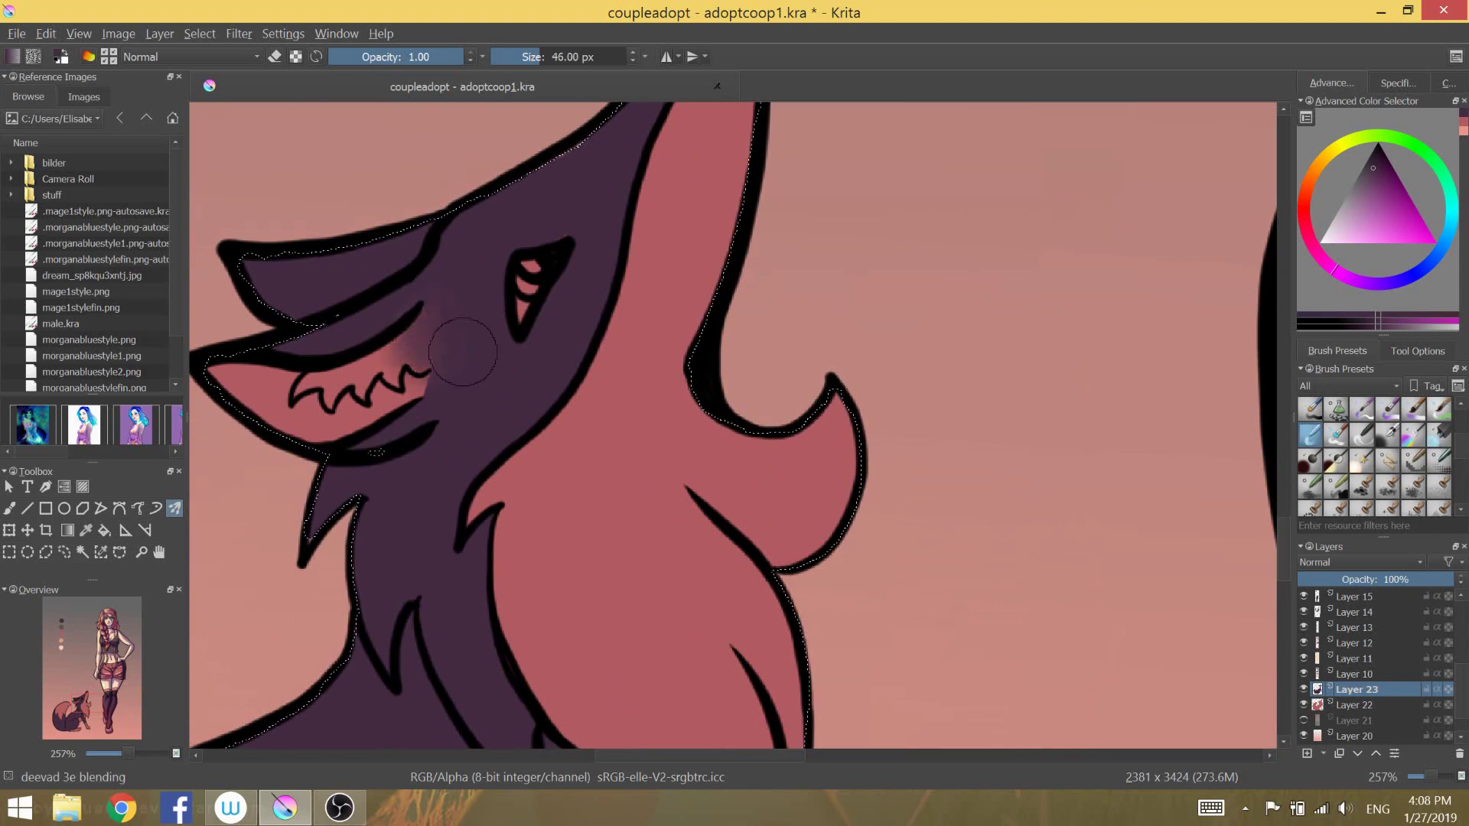
pyautogui.scroll(-3, 1460, 468)
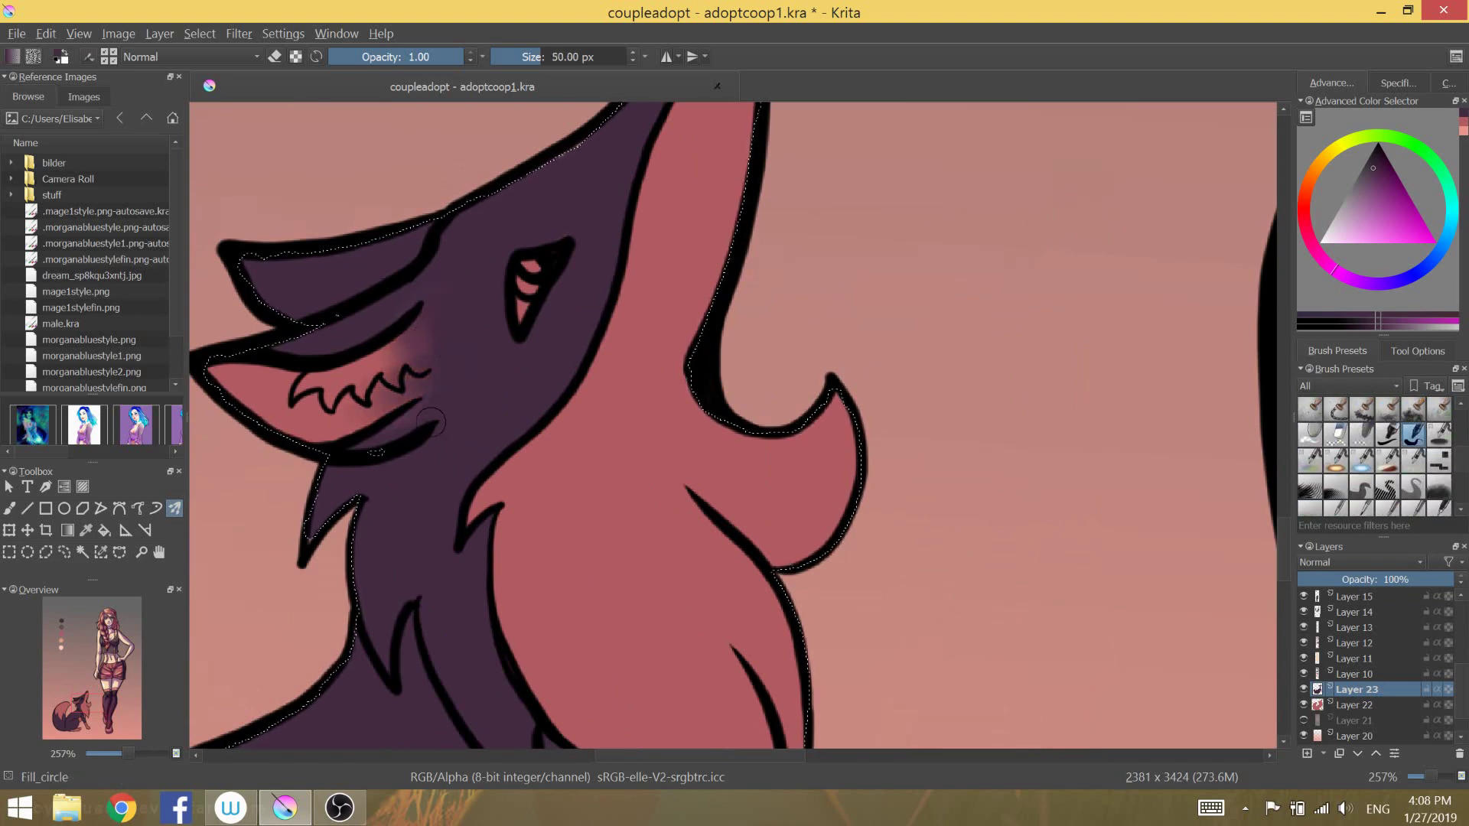
pyautogui.scroll(-5, 431, 421)
pyautogui.scroll(3, 431, 422)
pyautogui.scroll(-5, 431, 422)
# - Add Layer 24 and fill the fox's front leg and paws grey
pyautogui.press('Insert')
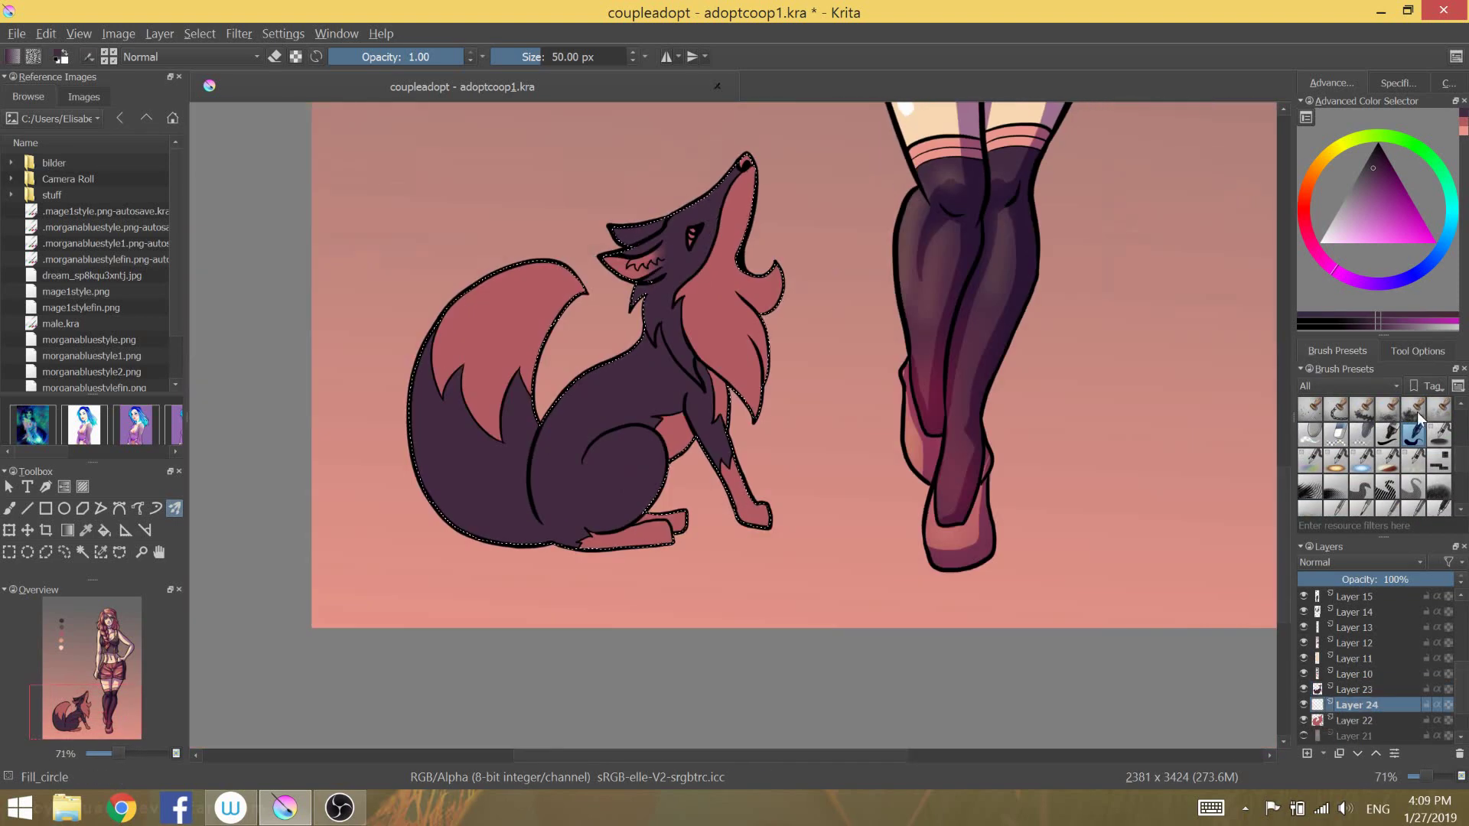
pyautogui.scroll(3, 658, 653)
pyautogui.scroll(-4, 658, 653)
pyautogui.scroll(3, 659, 652)
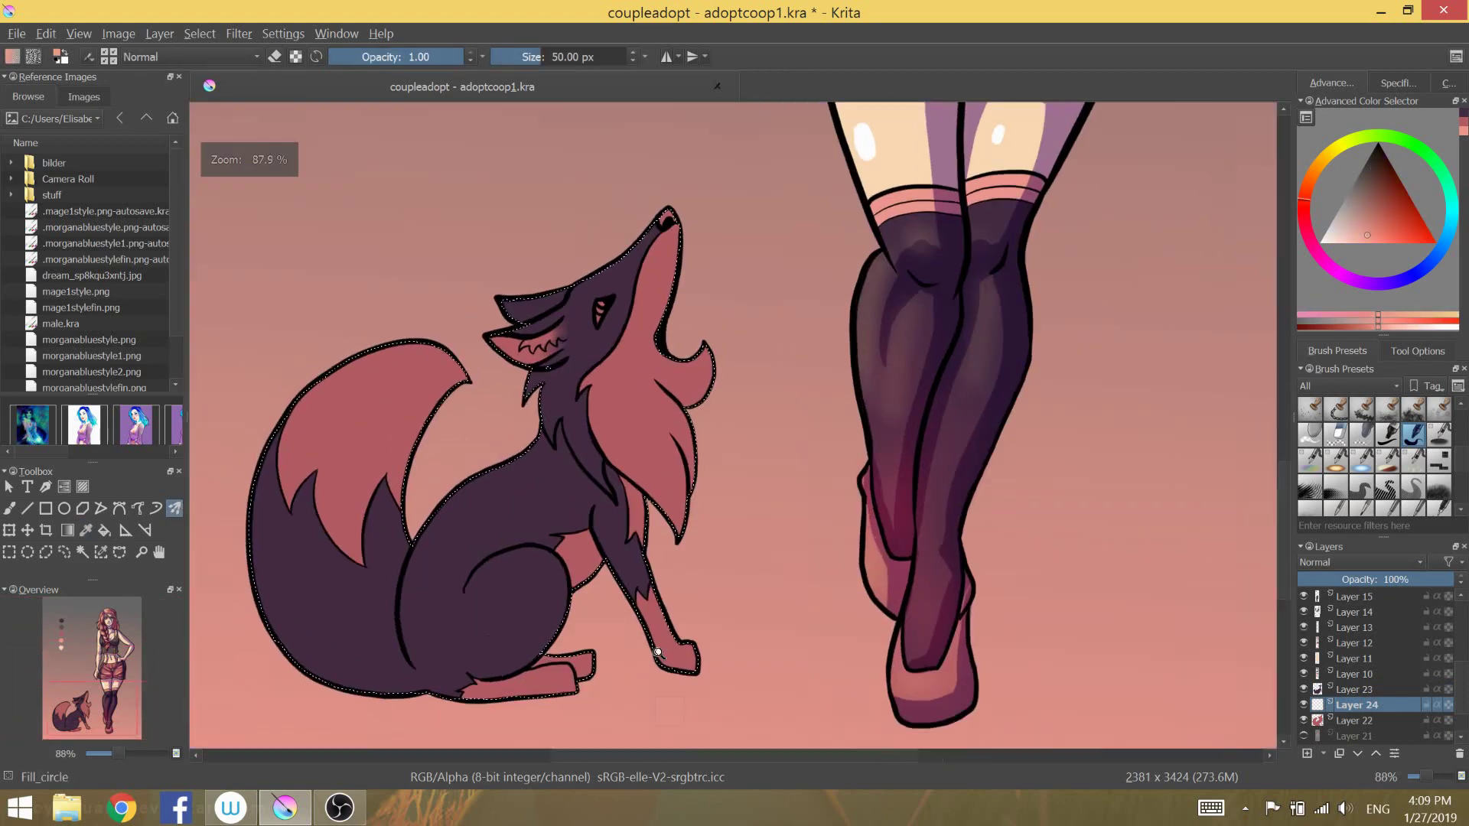
pyautogui.scroll(2, 658, 653)
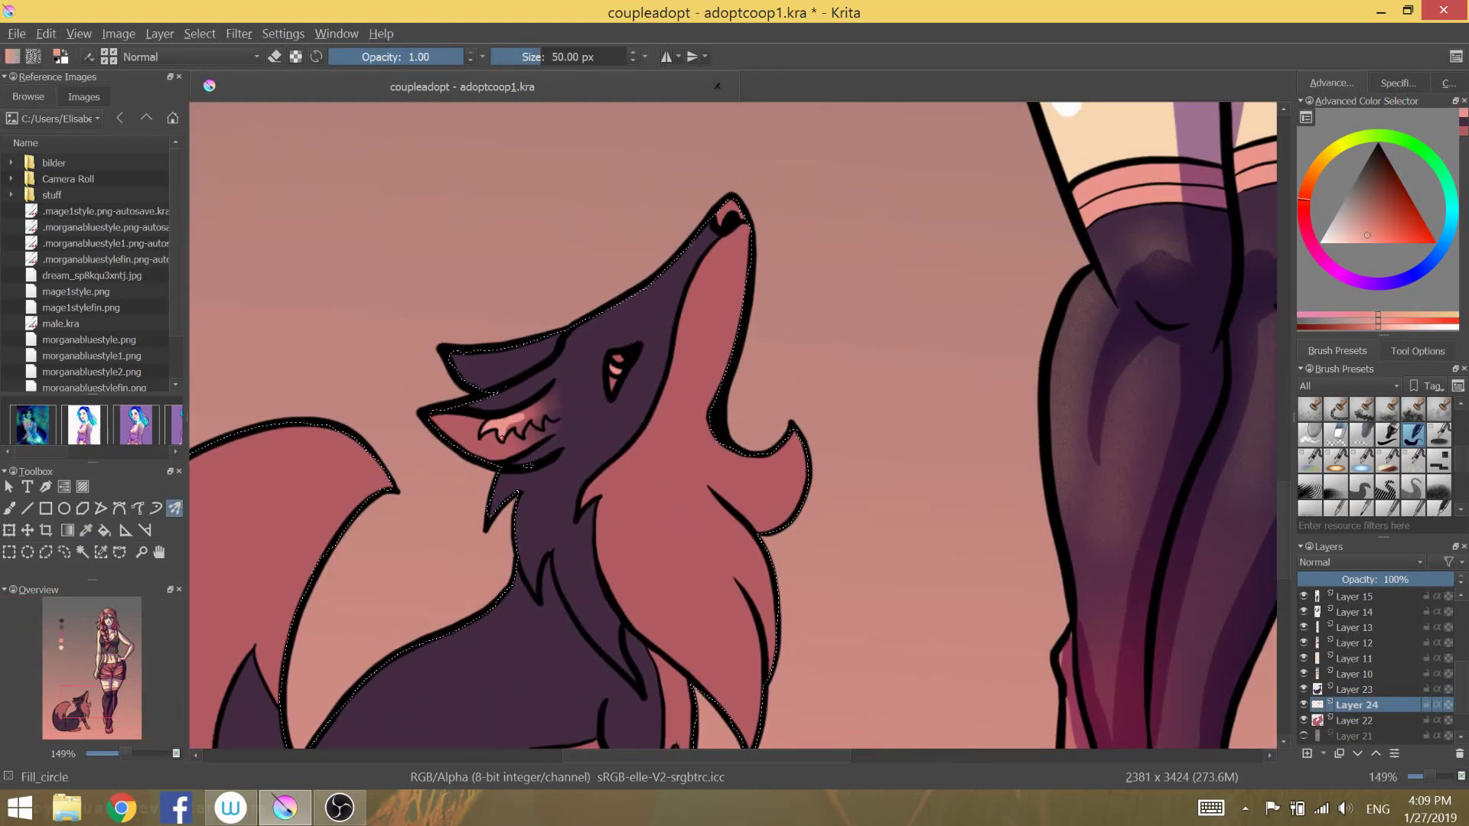
pyautogui.scroll(1, 728, 213)
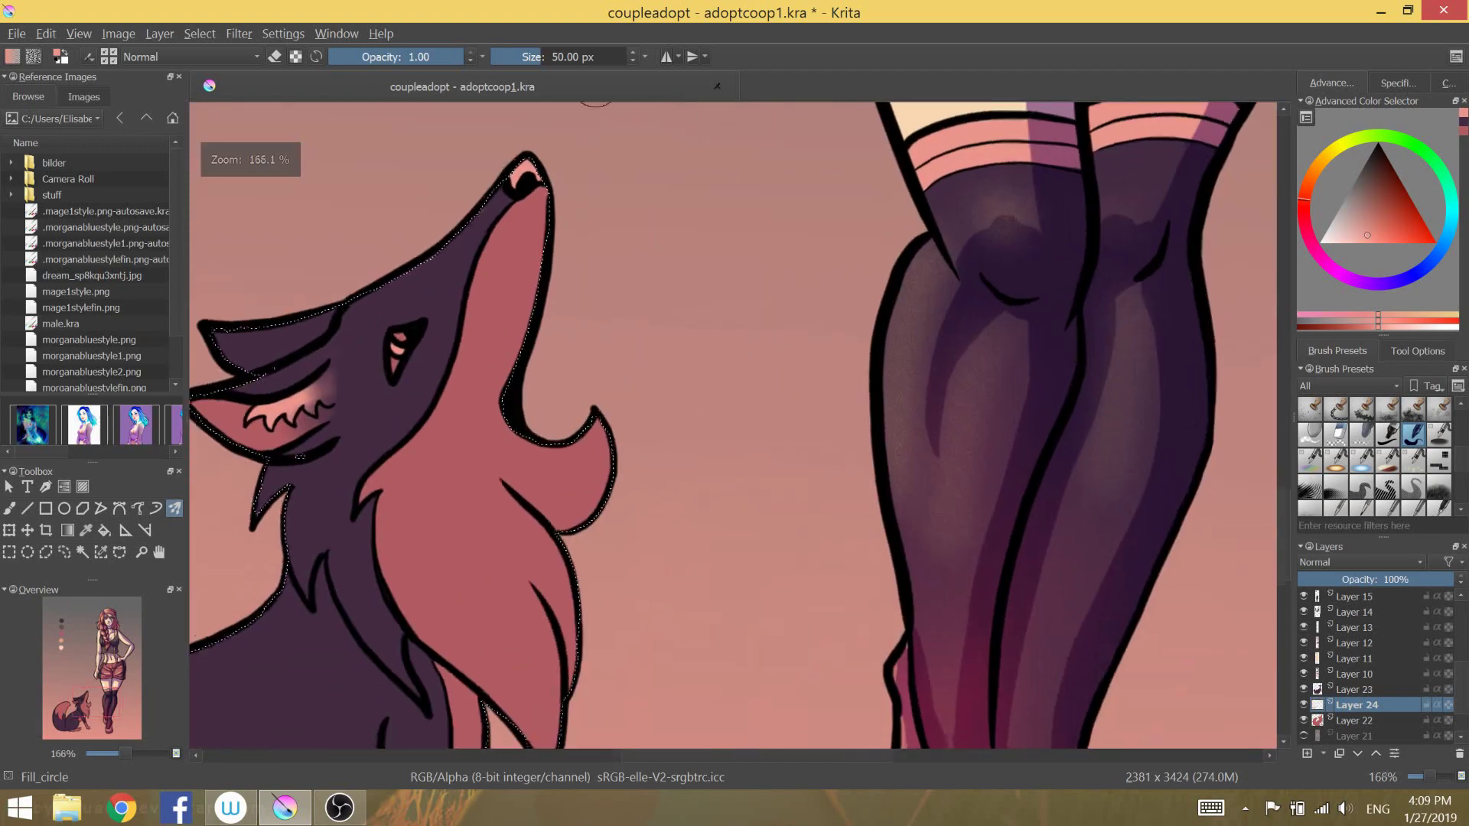
pyautogui.scroll(-4, 747, 647)
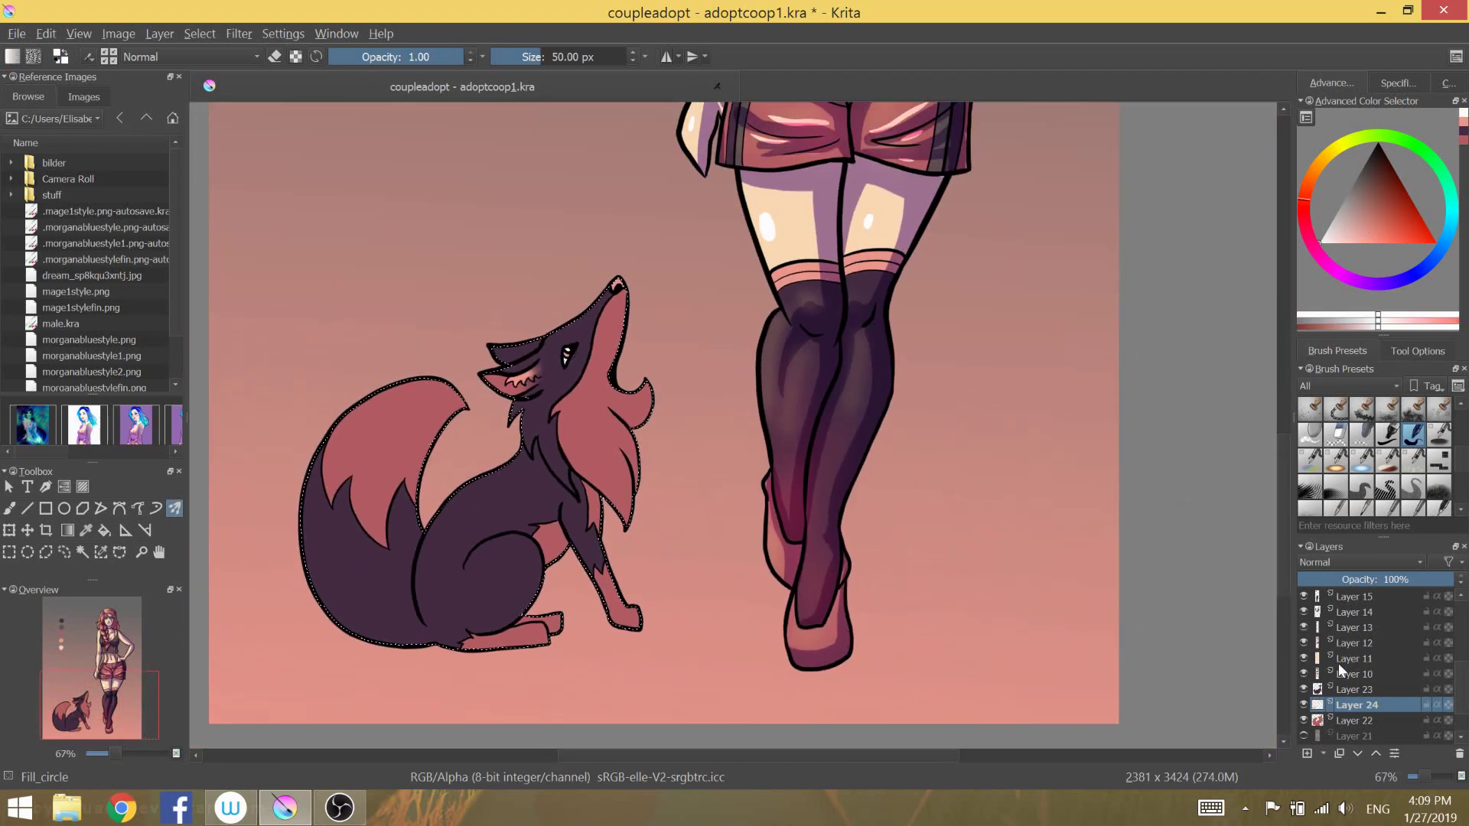
pyautogui.scroll(-2, 747, 647)
pyautogui.scroll(6, 747, 648)
pyautogui.moveTo(673, 413)
pyautogui.mouseDown()
pyautogui.moveTo(712, 536)
pyautogui.moveTo(383, 597)
pyautogui.moveTo(536, 551)
pyautogui.mouseUp()
# - Move the new layer above the fox colours, set it to Multiply, and choose a muted purple
pyautogui.moveTo(1344, 679); pyautogui.dragTo(1344, 684)
pyautogui.click(1394, 283)
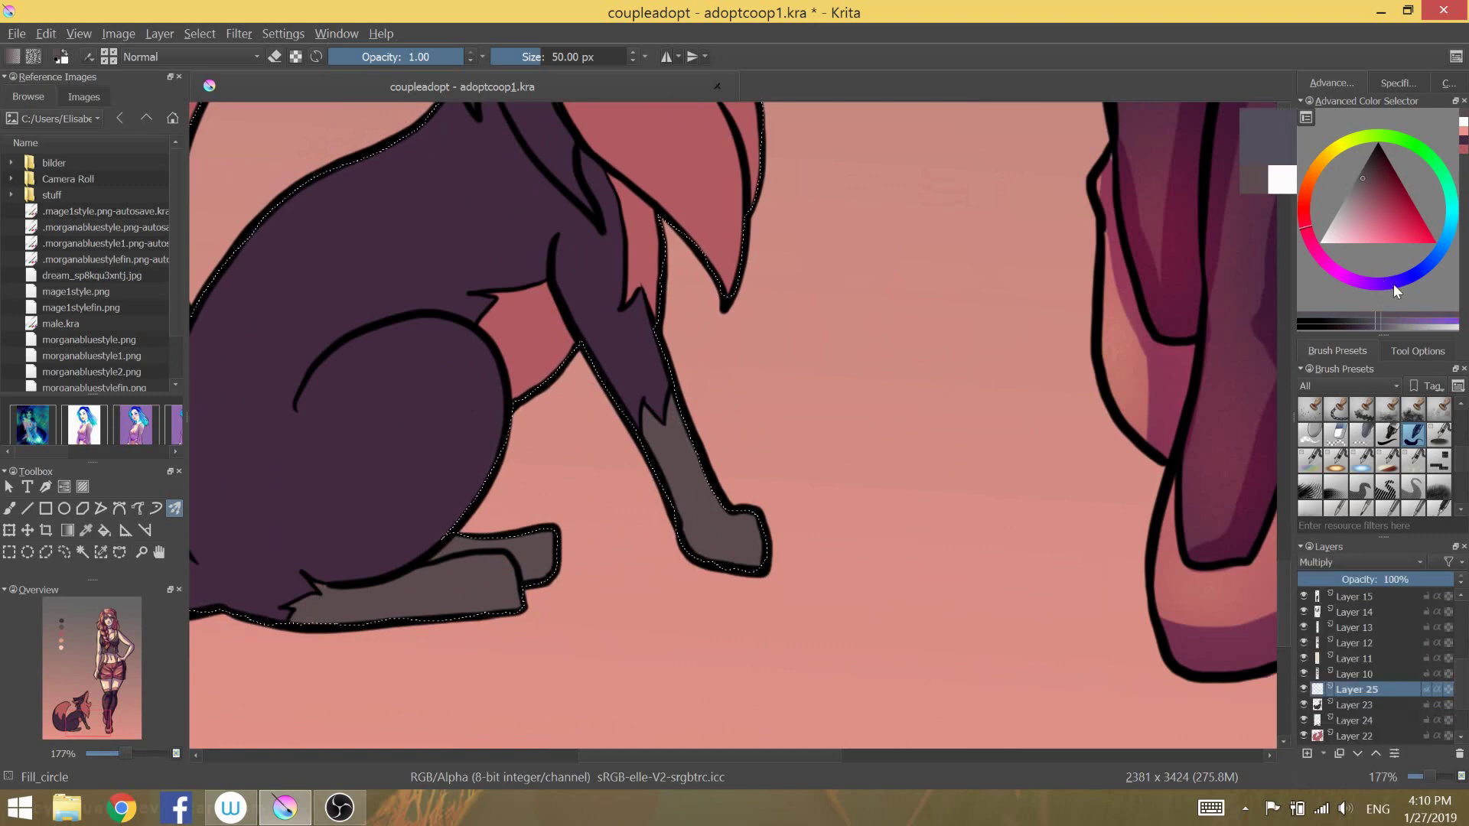
pyautogui.moveTo(1371, 209); pyautogui.dragTo(1355, 220)
pyautogui.scroll(-3, 640, 574)
pyautogui.scroll(-3, 640, 574)
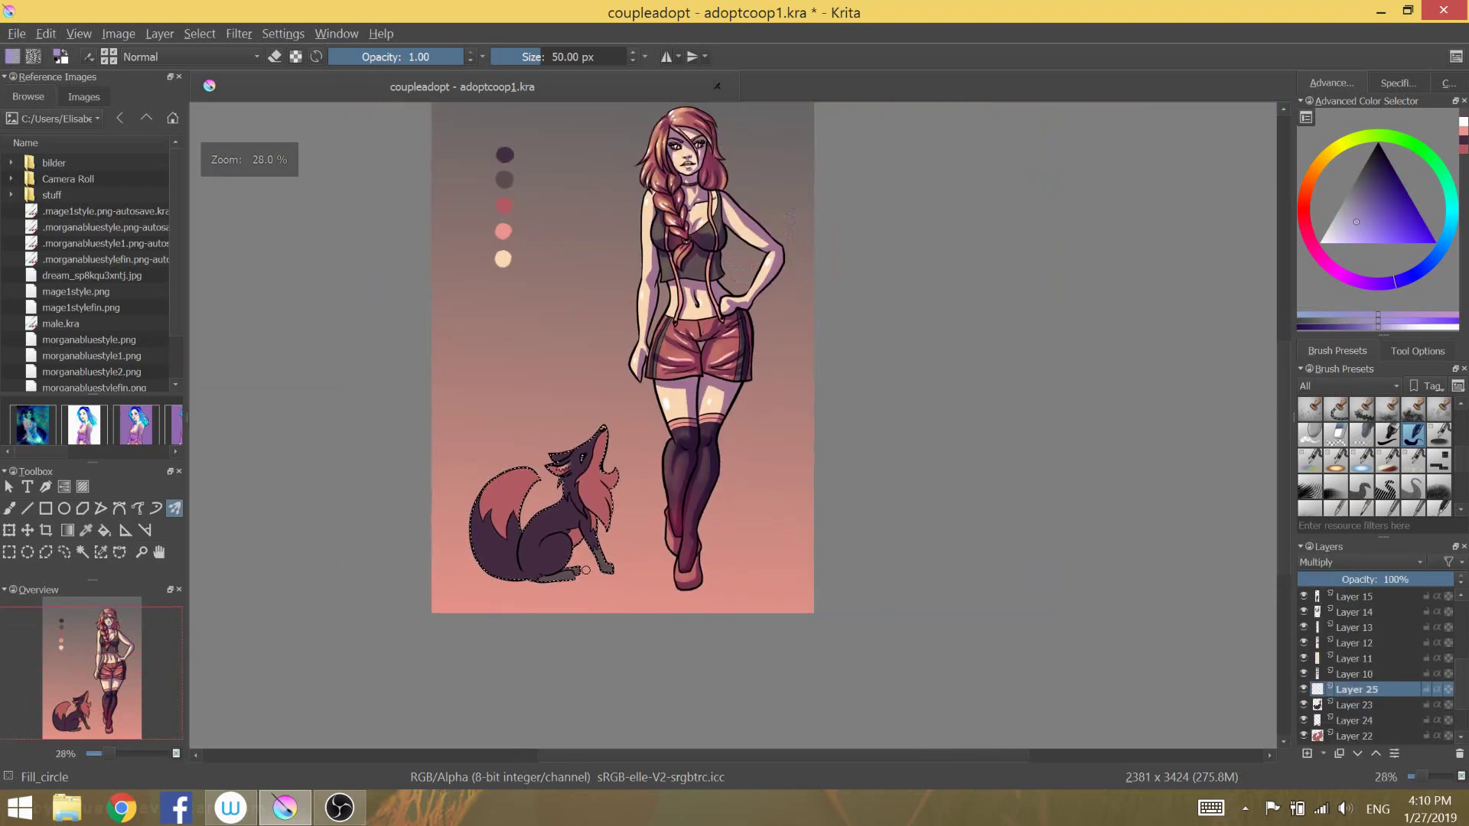
pyautogui.scroll(5, 640, 573)
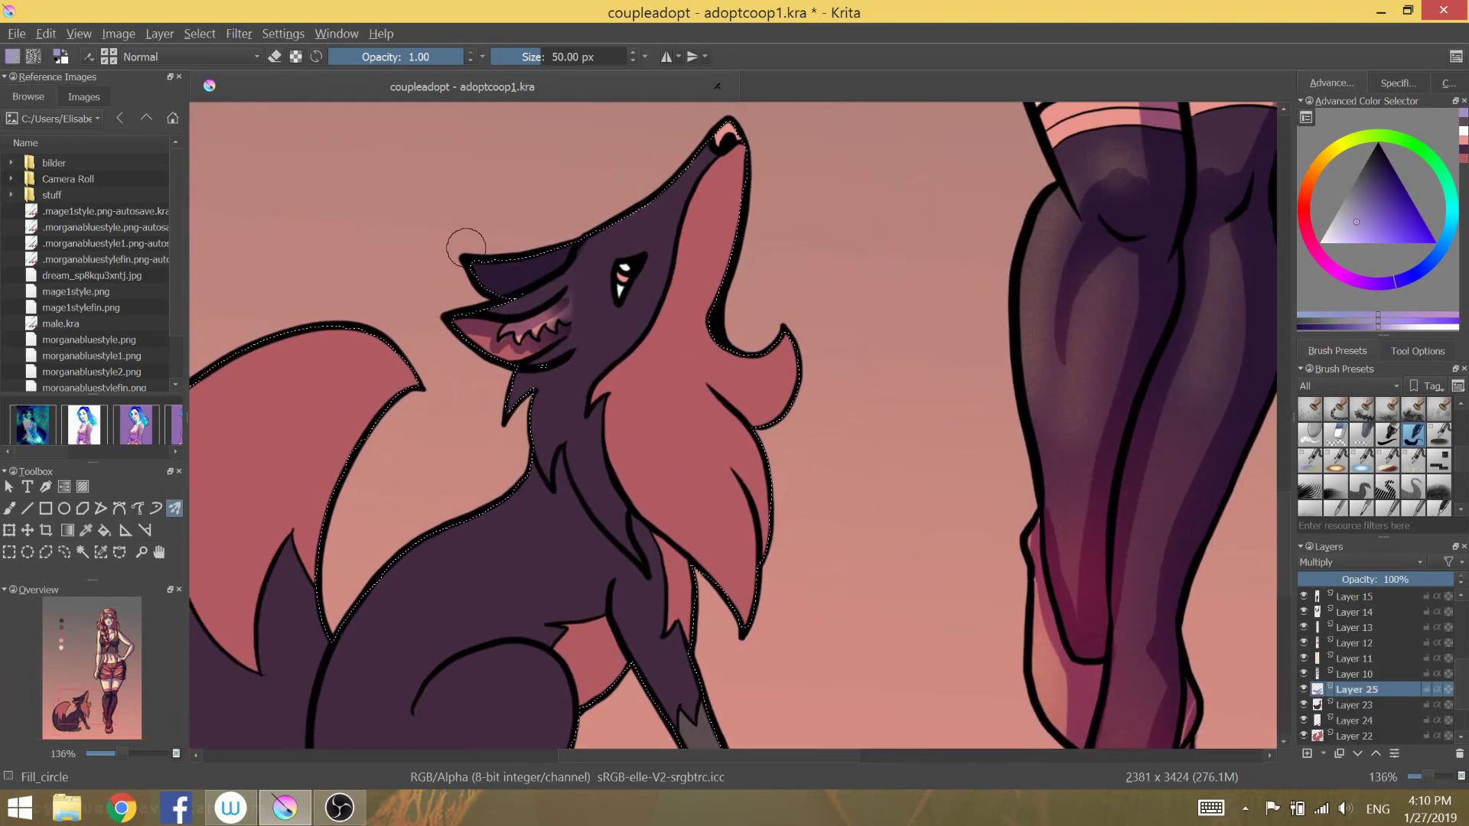
# - Shade the fox's throat, neck and pink chest fur with multiply stripes
pyautogui.moveTo(736, 149); pyautogui.dragTo(671, 327)
pyautogui.moveTo(571, 400); pyautogui.dragTo(649, 556)
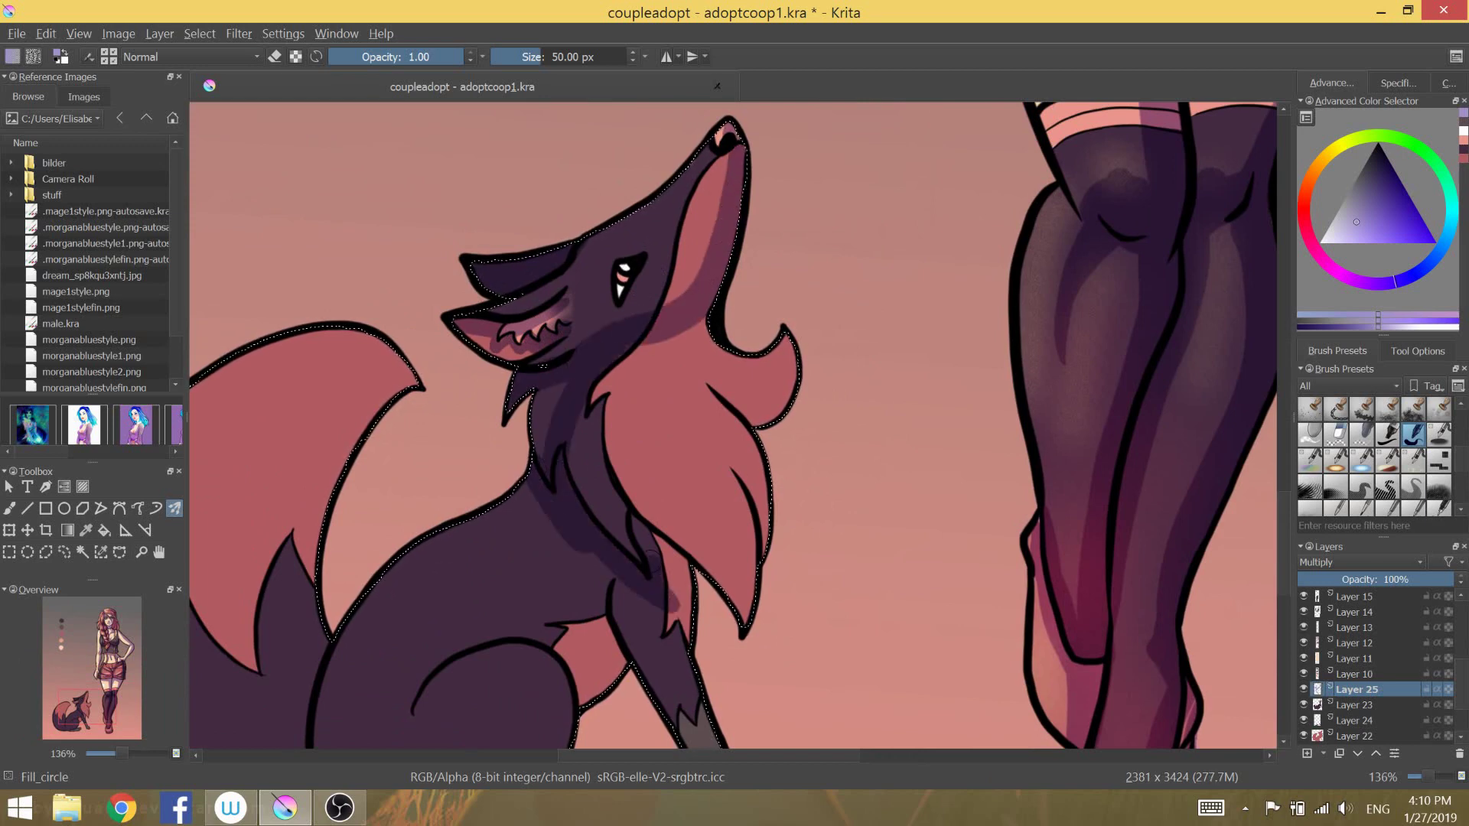
pyautogui.moveTo(734, 612)
pyautogui.mouseDown()
pyautogui.moveTo(672, 411)
pyautogui.moveTo(777, 515)
pyautogui.mouseUp()
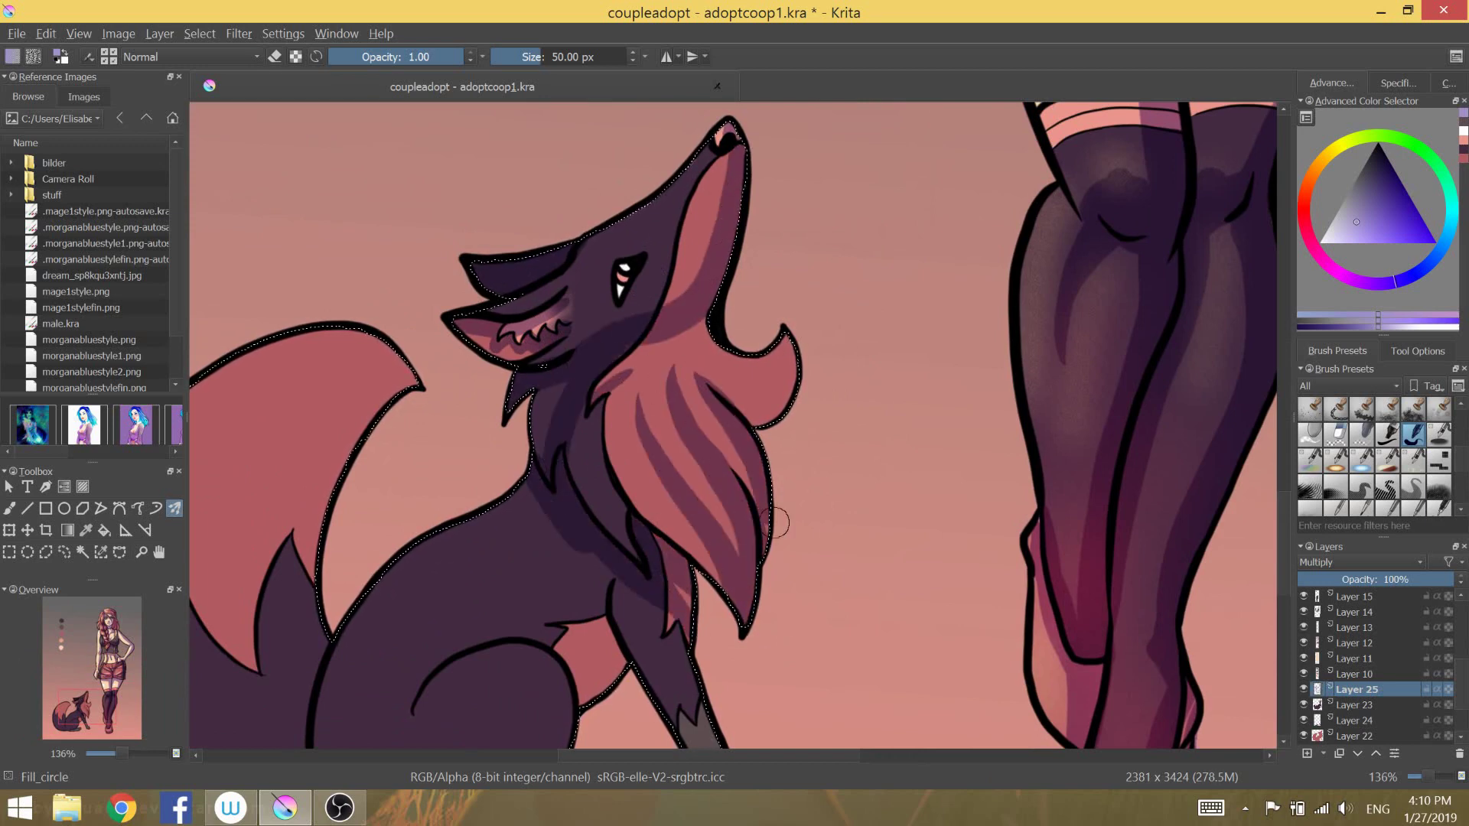
pyautogui.moveTo(708, 337); pyautogui.dragTo(812, 406)
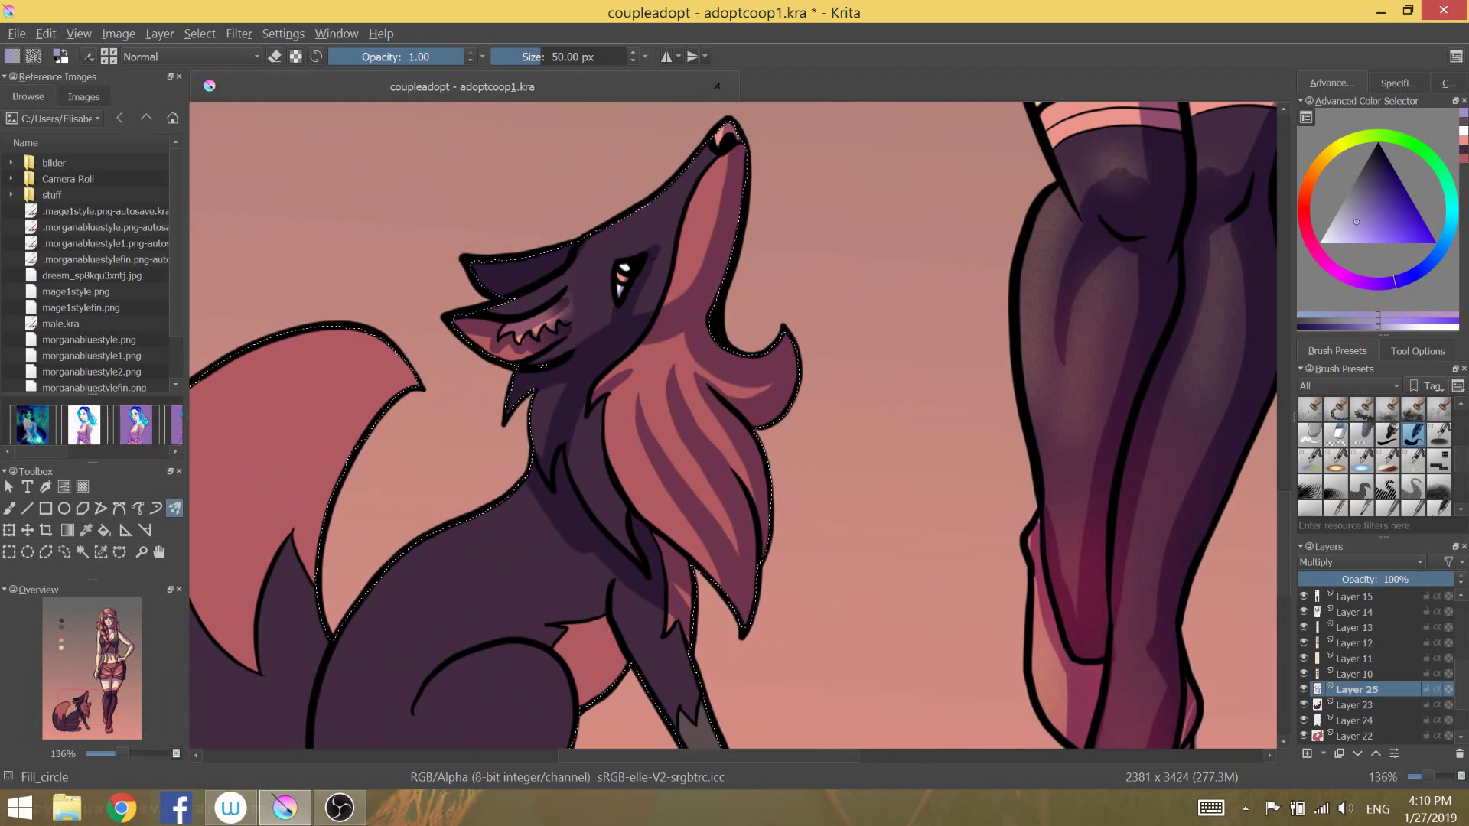
pyautogui.moveTo(631, 543)
pyautogui.mouseDown()
pyautogui.moveTo(699, 650)
pyautogui.moveTo(734, 604)
pyautogui.mouseUp()
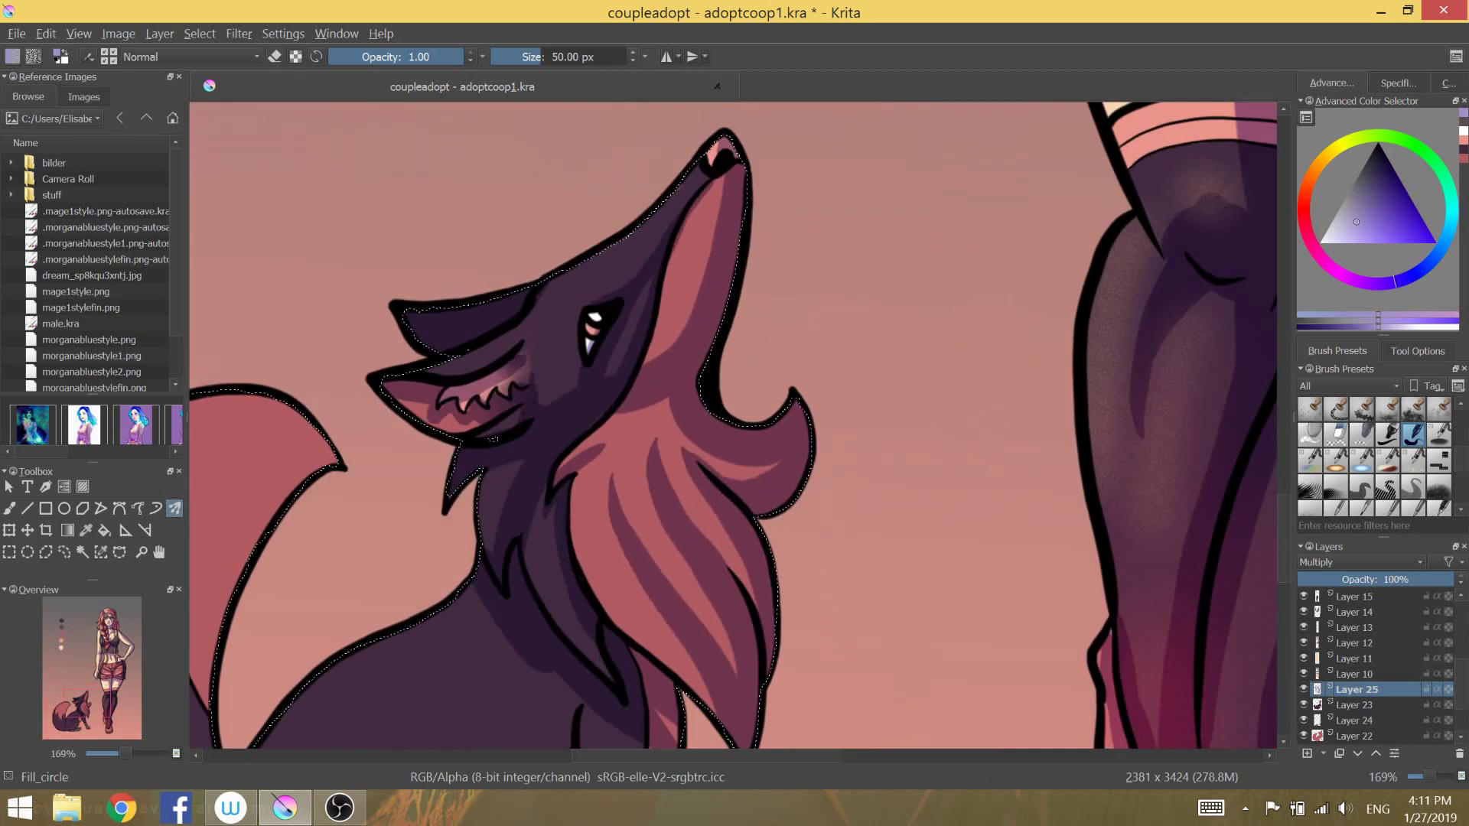
# - Shade the fox's front leg, paw and the tail's left side
pyautogui.moveTo(735, 535); pyautogui.dragTo(734, 268)
pyautogui.moveTo(655, 314); pyautogui.dragTo(673, 436)
pyautogui.moveTo(731, 356); pyautogui.dragTo(777, 574)
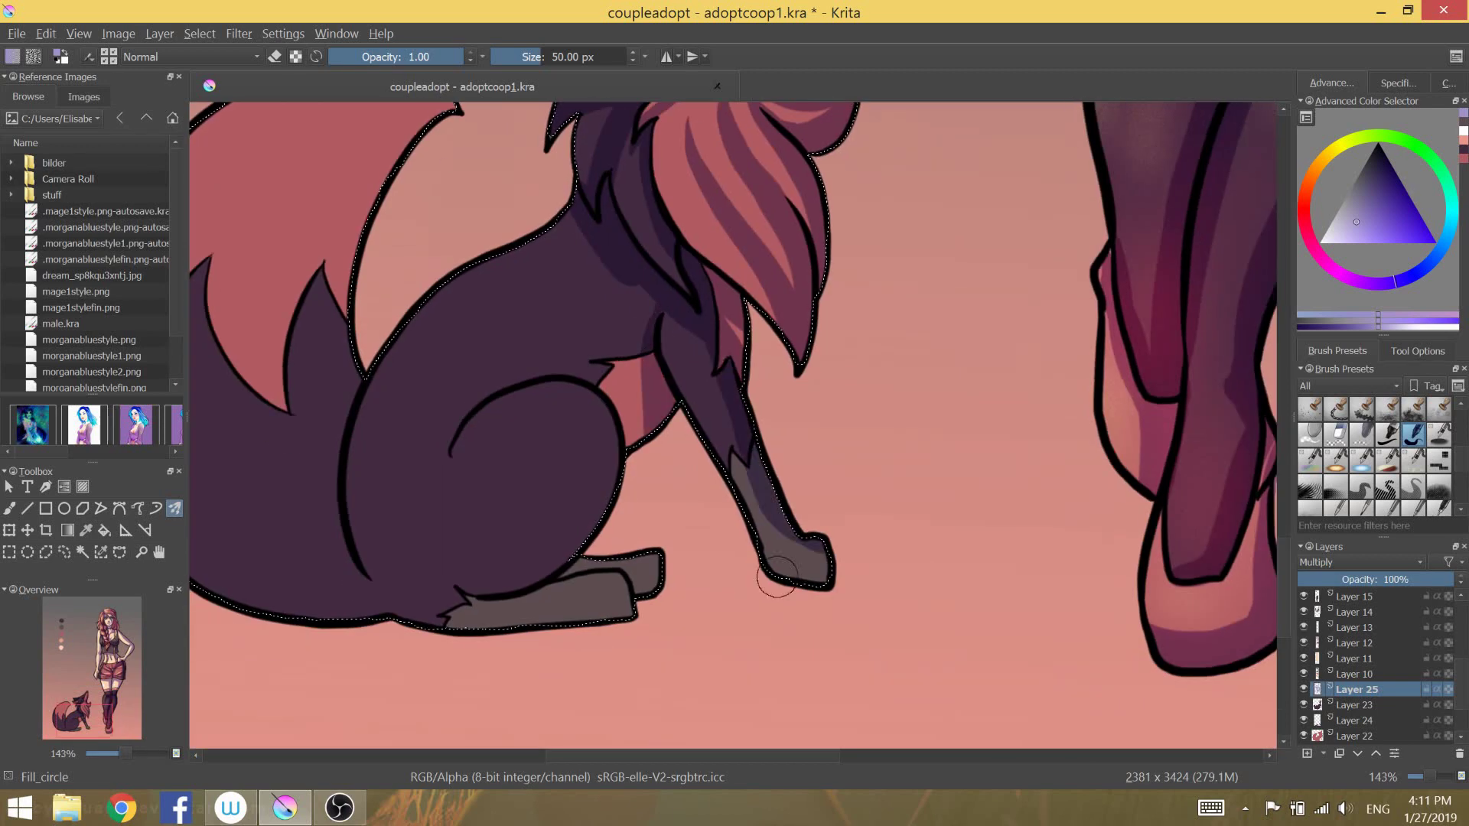
pyautogui.moveTo(600, 603)
pyautogui.mouseDown()
pyautogui.moveTo(535, 460)
pyautogui.moveTo(436, 467)
pyautogui.moveTo(610, 390)
pyautogui.mouseUp()
pyautogui.moveTo(359, 568); pyautogui.dragTo(337, 344)
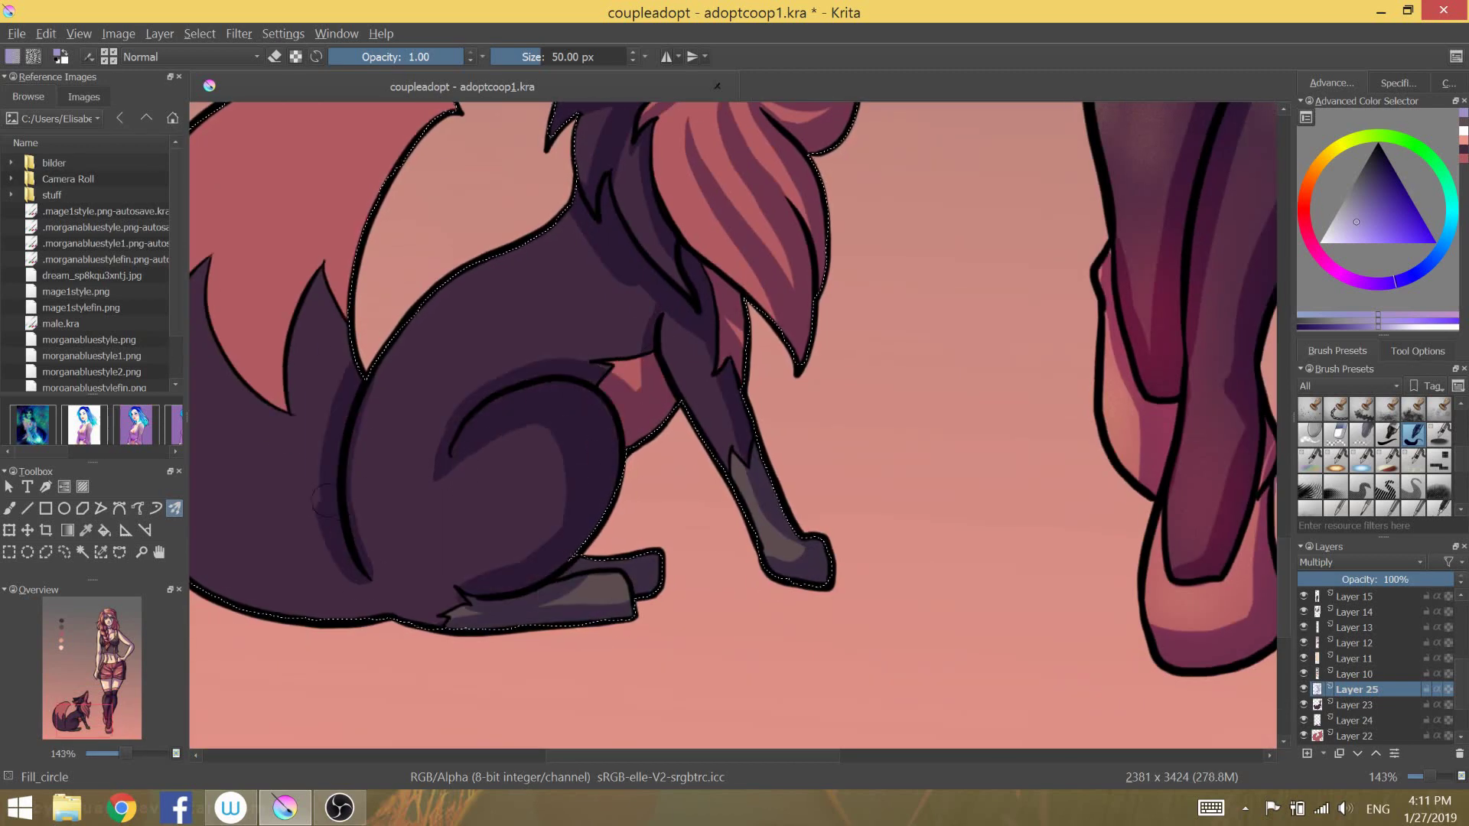
pyautogui.moveTo(797, 427); pyautogui.dragTo(769, 596)
# - Add dark multiply shading to the upper and lower tail and the fox's lower body
pyautogui.scroll(3, 769, 596)
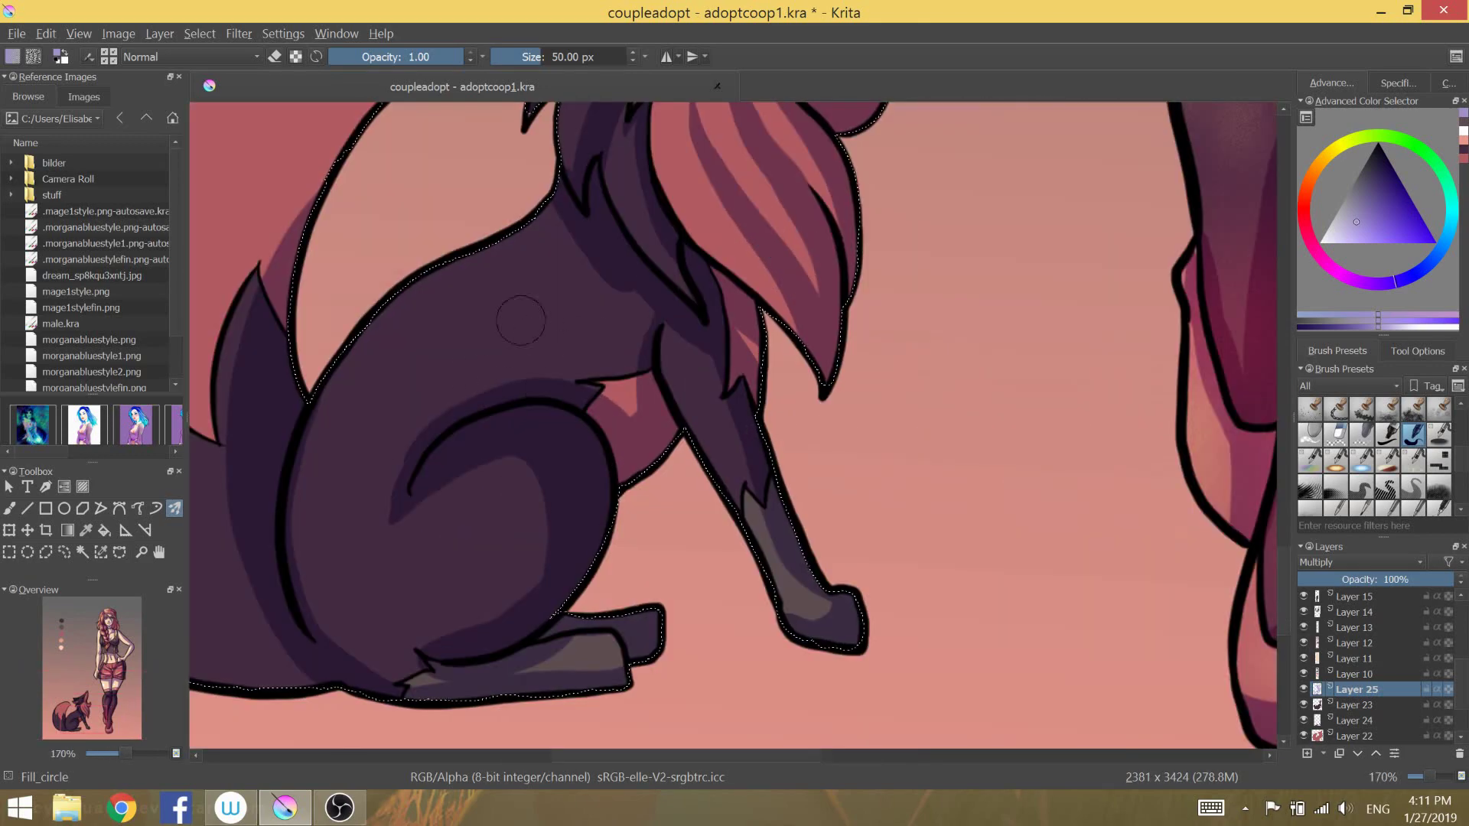
pyautogui.moveTo(520, 314); pyautogui.dragTo(627, 306)
pyautogui.hotkey('ctrl', 'z')
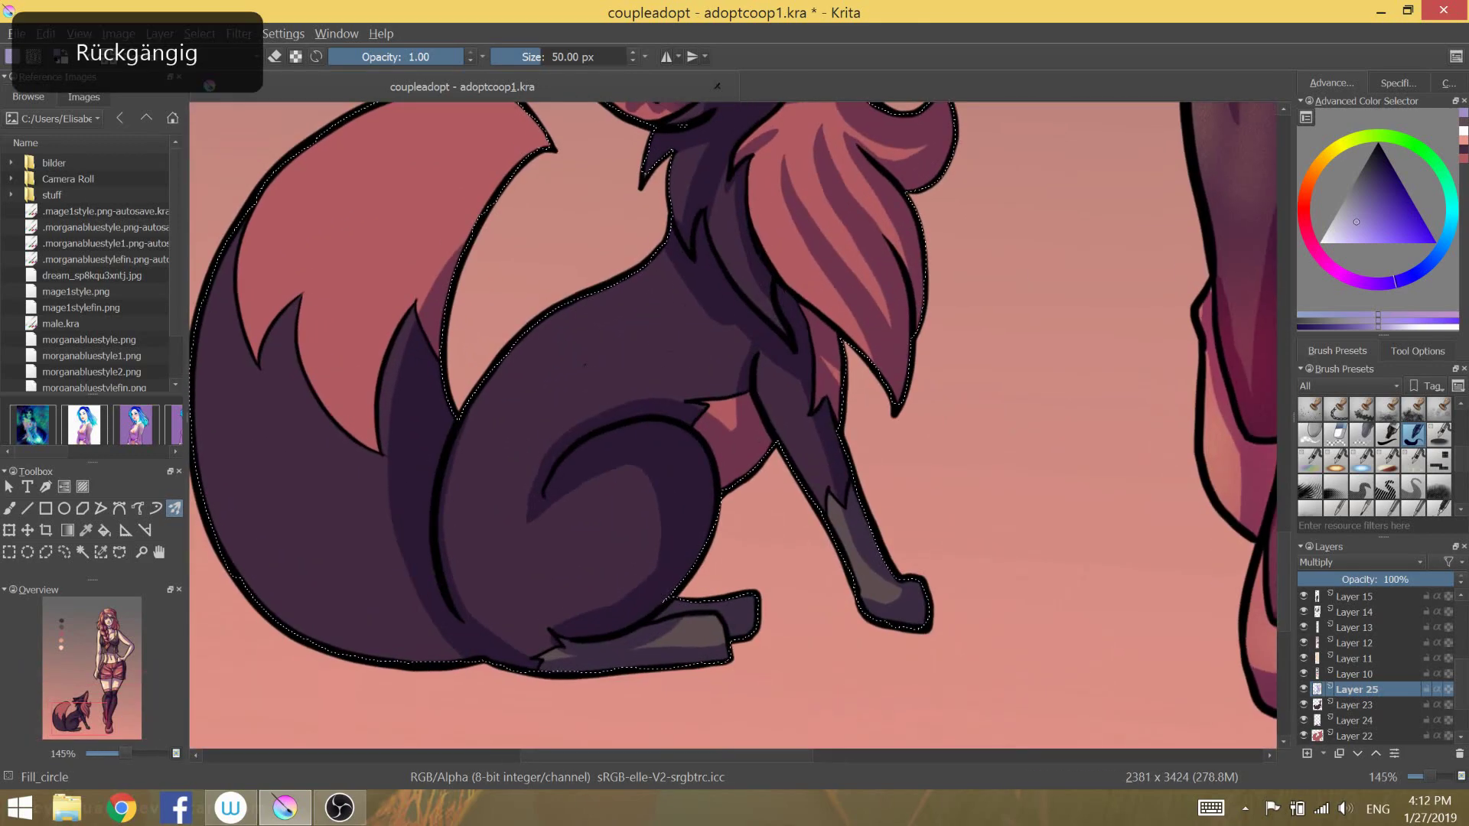
pyautogui.scroll(-2, 731, 584)
pyautogui.scroll(3, 612, 490)
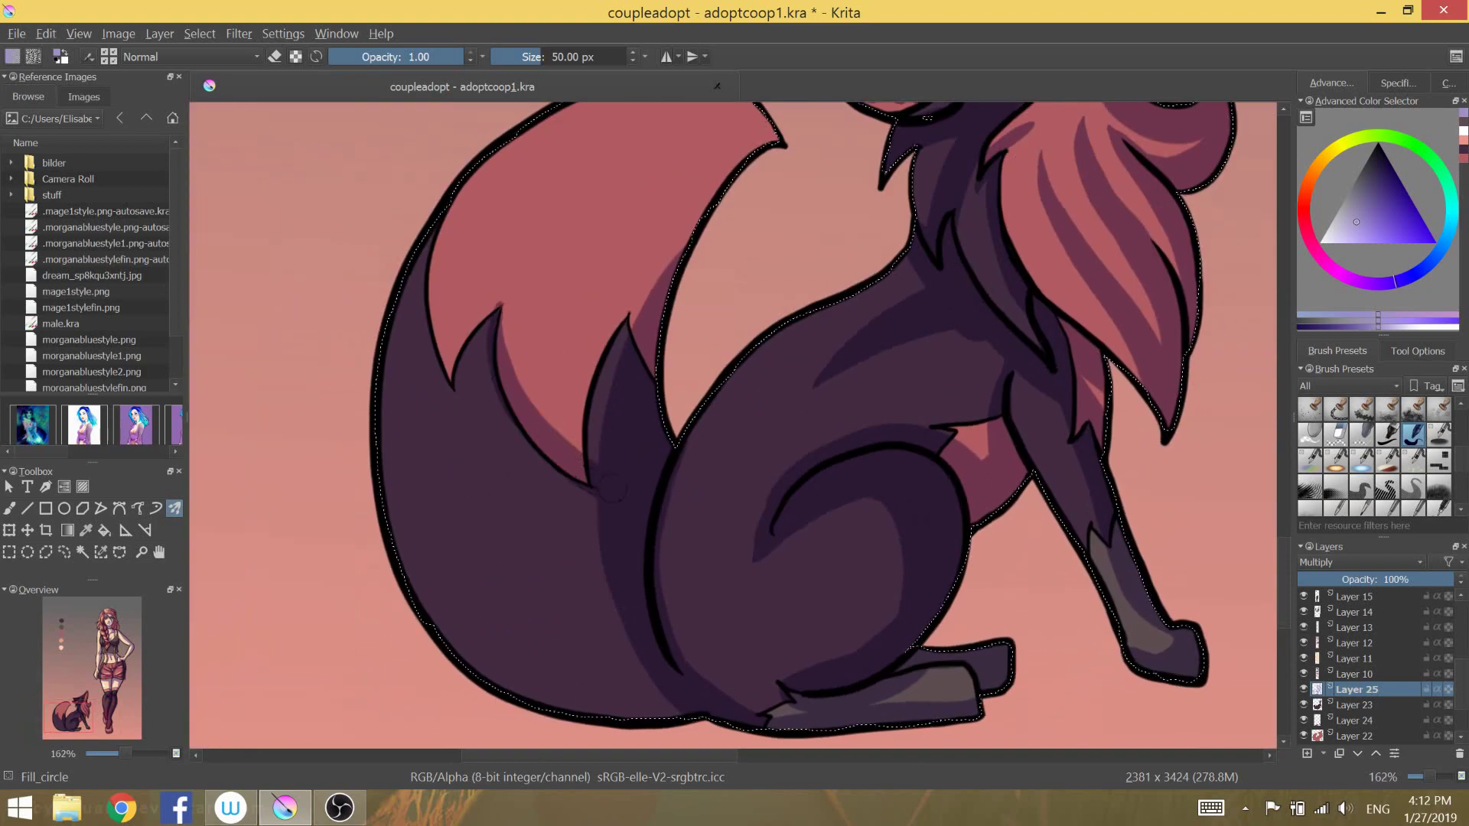
pyautogui.moveTo(612, 490); pyautogui.dragTo(605, 640)
pyautogui.moveTo(766, 126); pyautogui.dragTo(536, 307)
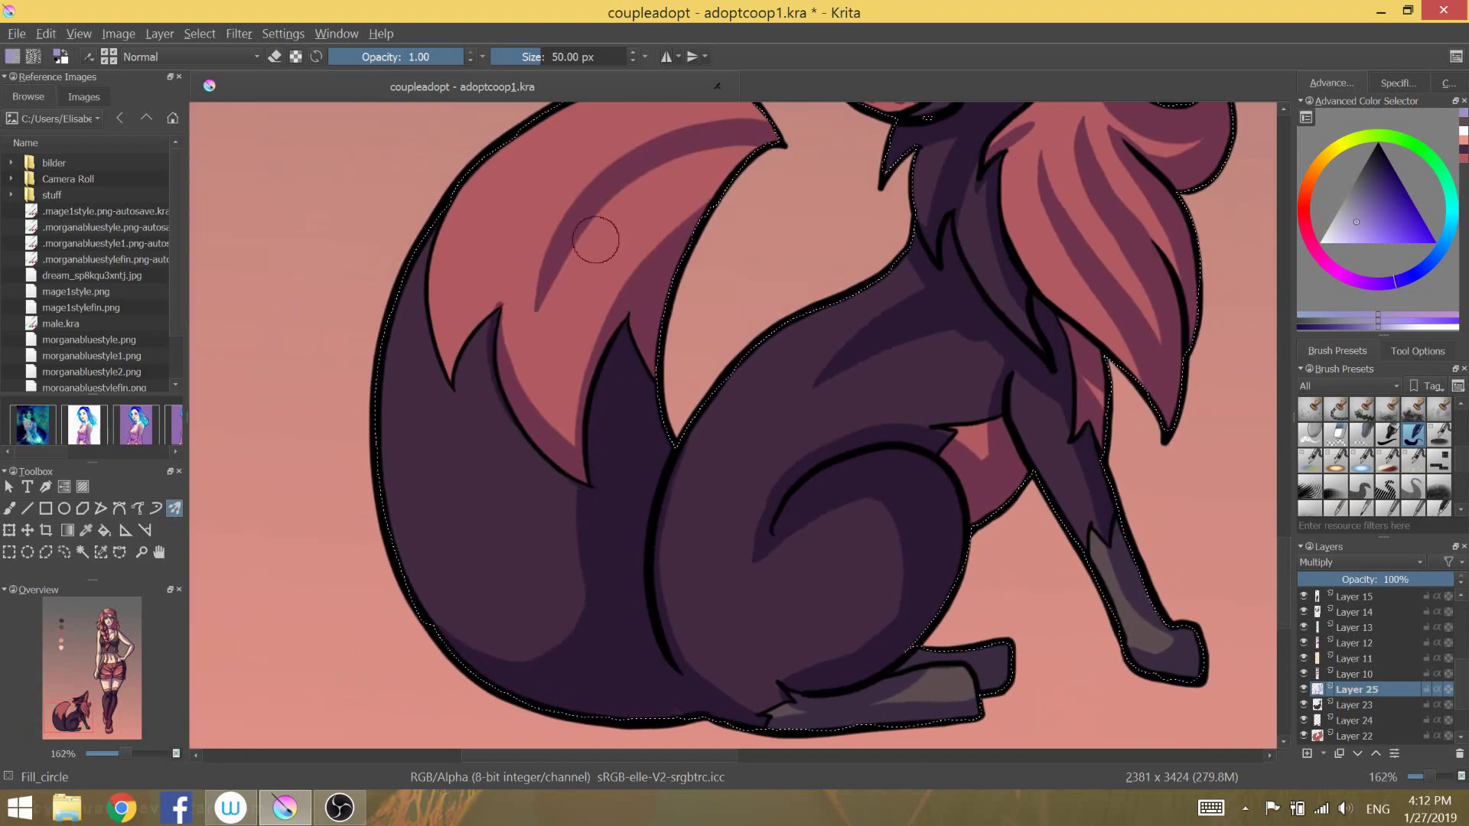
pyautogui.scroll(-2, 586, 222)
pyautogui.moveTo(428, 459); pyautogui.dragTo(658, 307)
pyautogui.scroll(1, 738, 311)
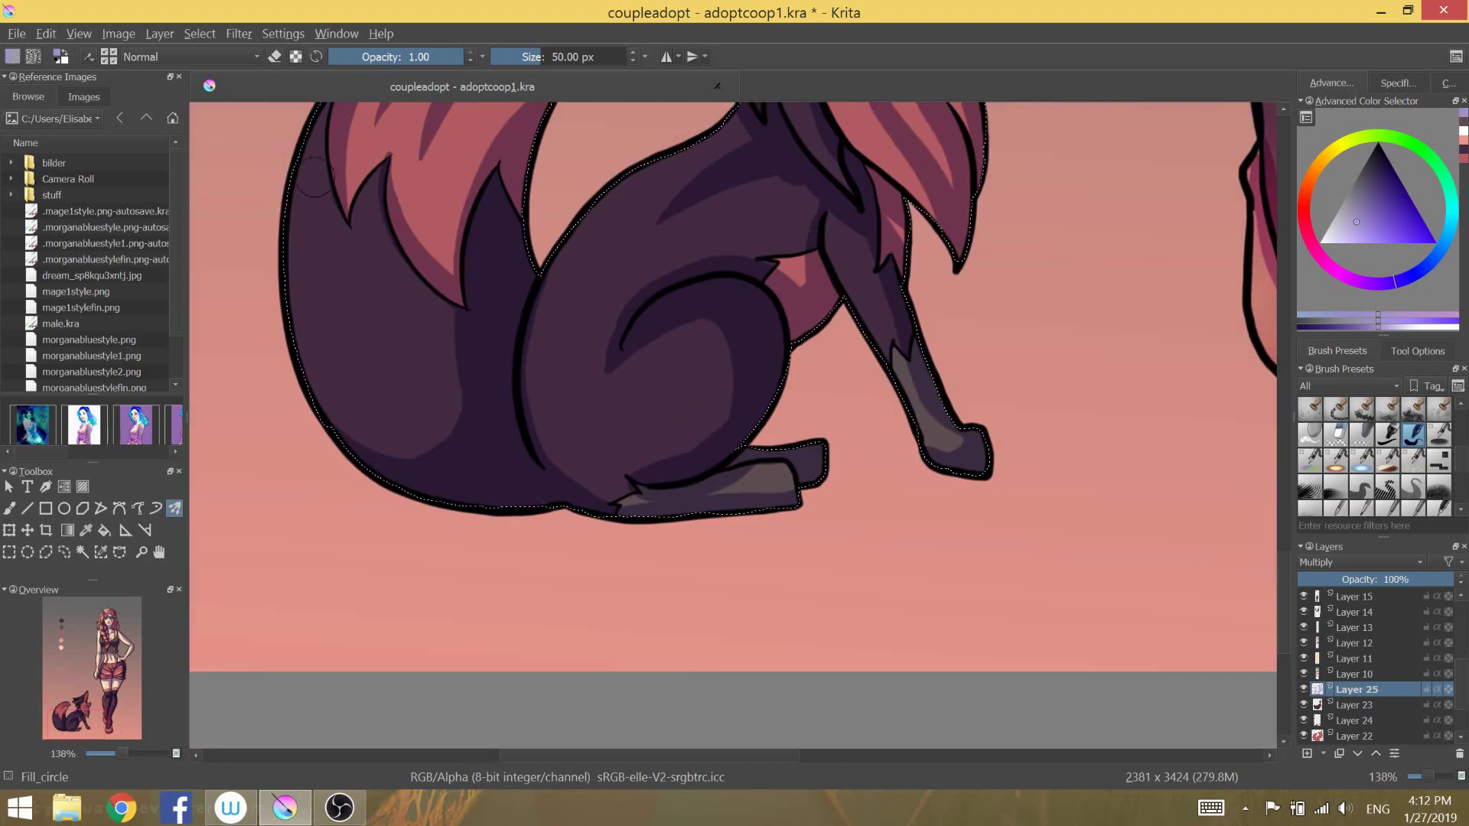
pyautogui.moveTo(329, 329); pyautogui.dragTo(436, 383)
pyautogui.scroll(-3, 402, 700)
pyautogui.scroll(-2, 402, 700)
# - Set the new highlight layer to Color Dodge and pick a warm cream colour
pyautogui.click(1361, 563)
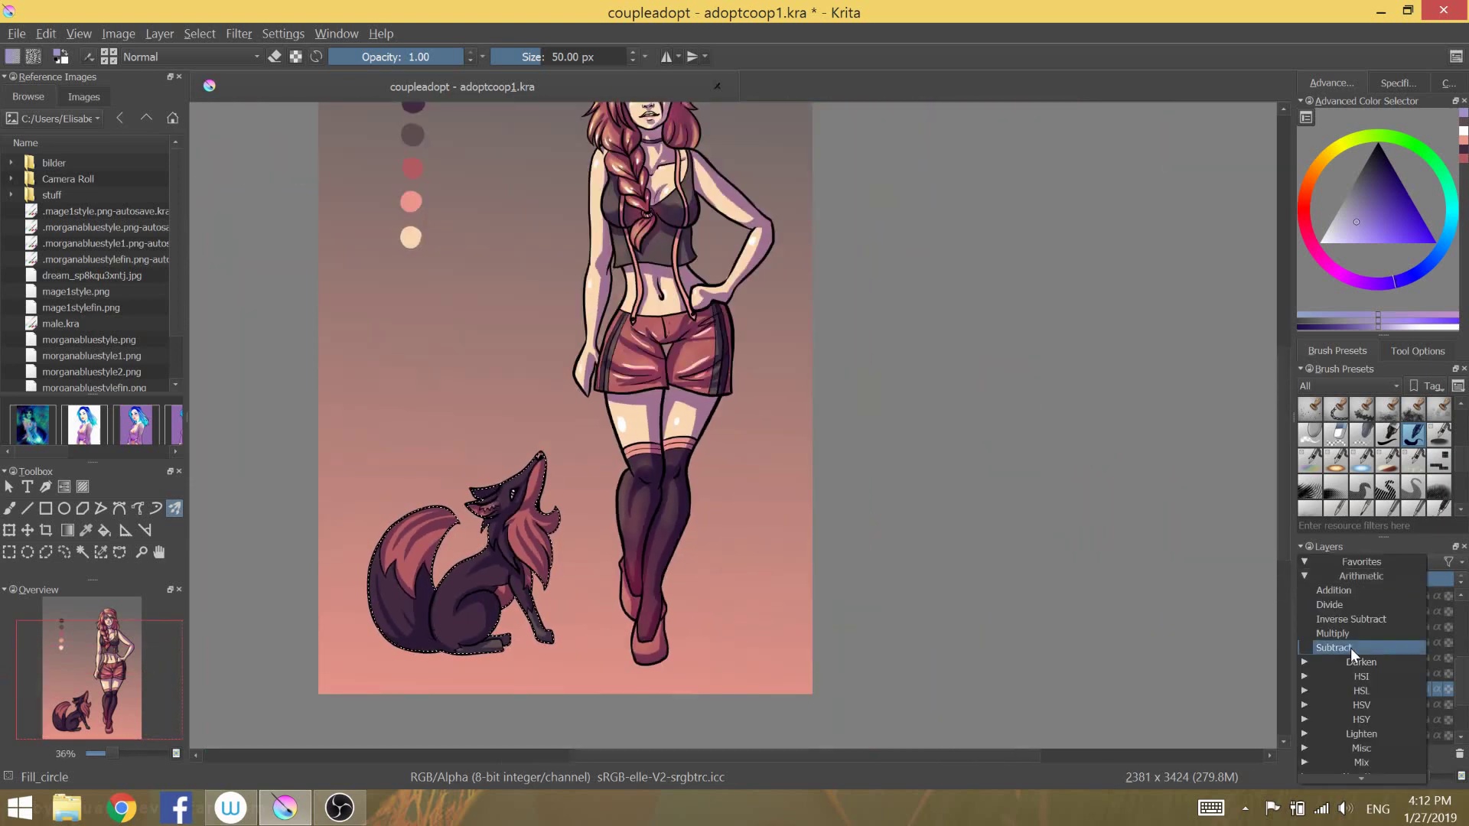
pyautogui.click(1351, 618)
pyautogui.click(1366, 244)
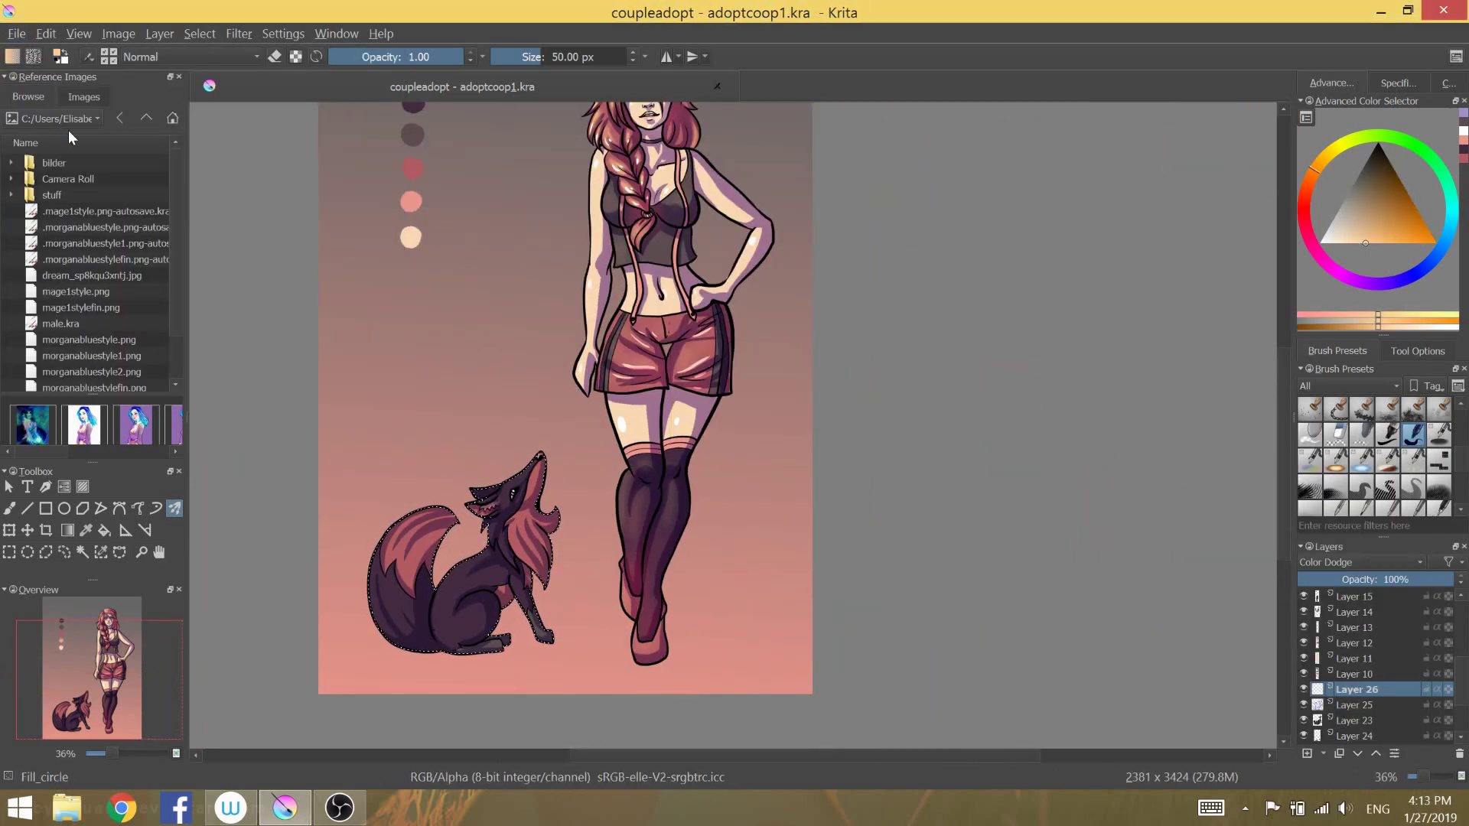
pyautogui.scroll(3, 459, 536)
pyautogui.scroll(3, 459, 535)
# - Paint cream highlights on the fox's head, snout, neck and chest fur
pyautogui.hotkey('ctrl', 'z')
pyautogui.moveTo(738, 273); pyautogui.dragTo(656, 346)
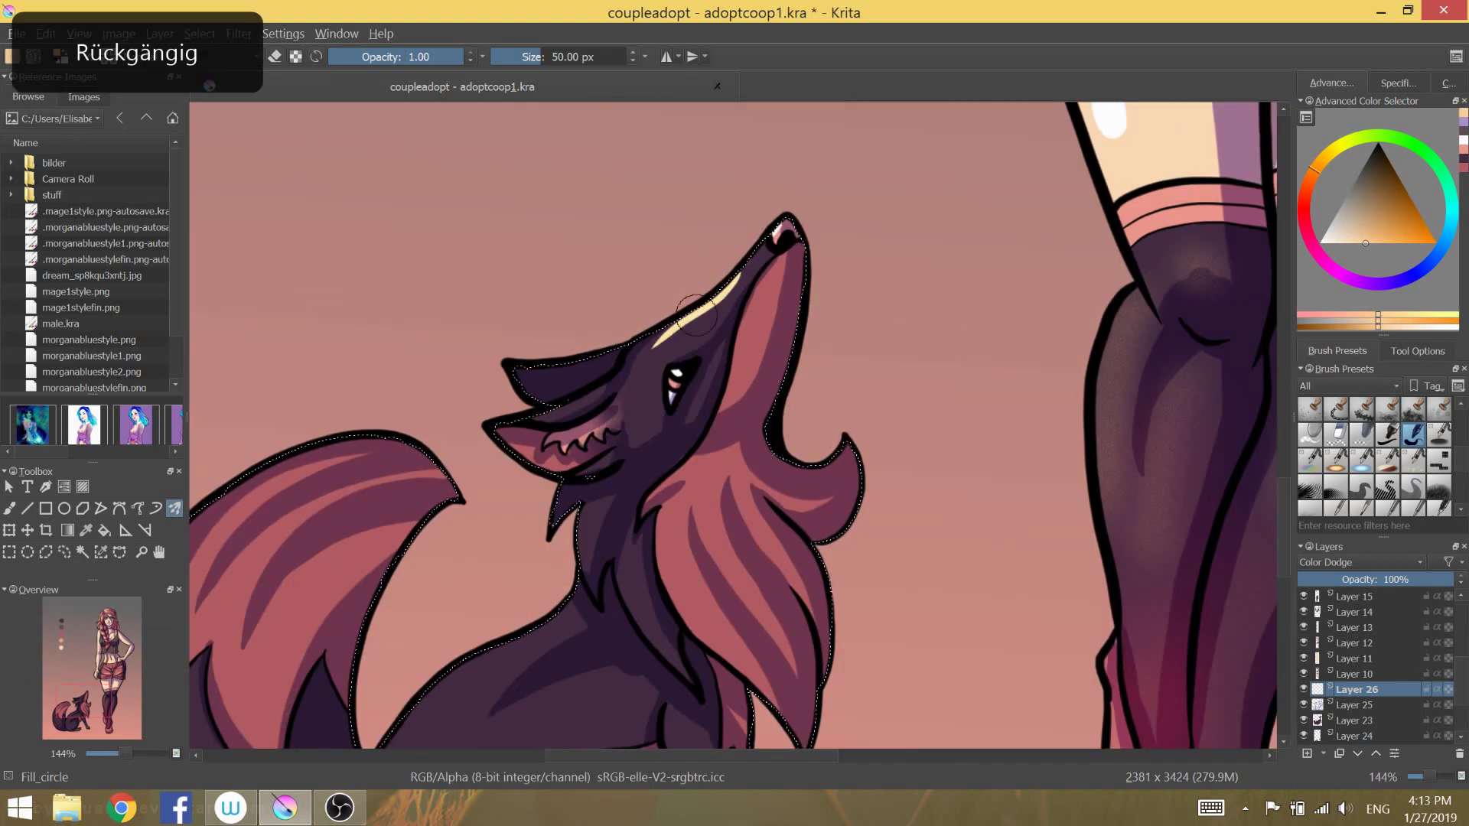
pyautogui.moveTo(538, 67); pyautogui.dragTo(528, 68)
pyautogui.click(752, 262)
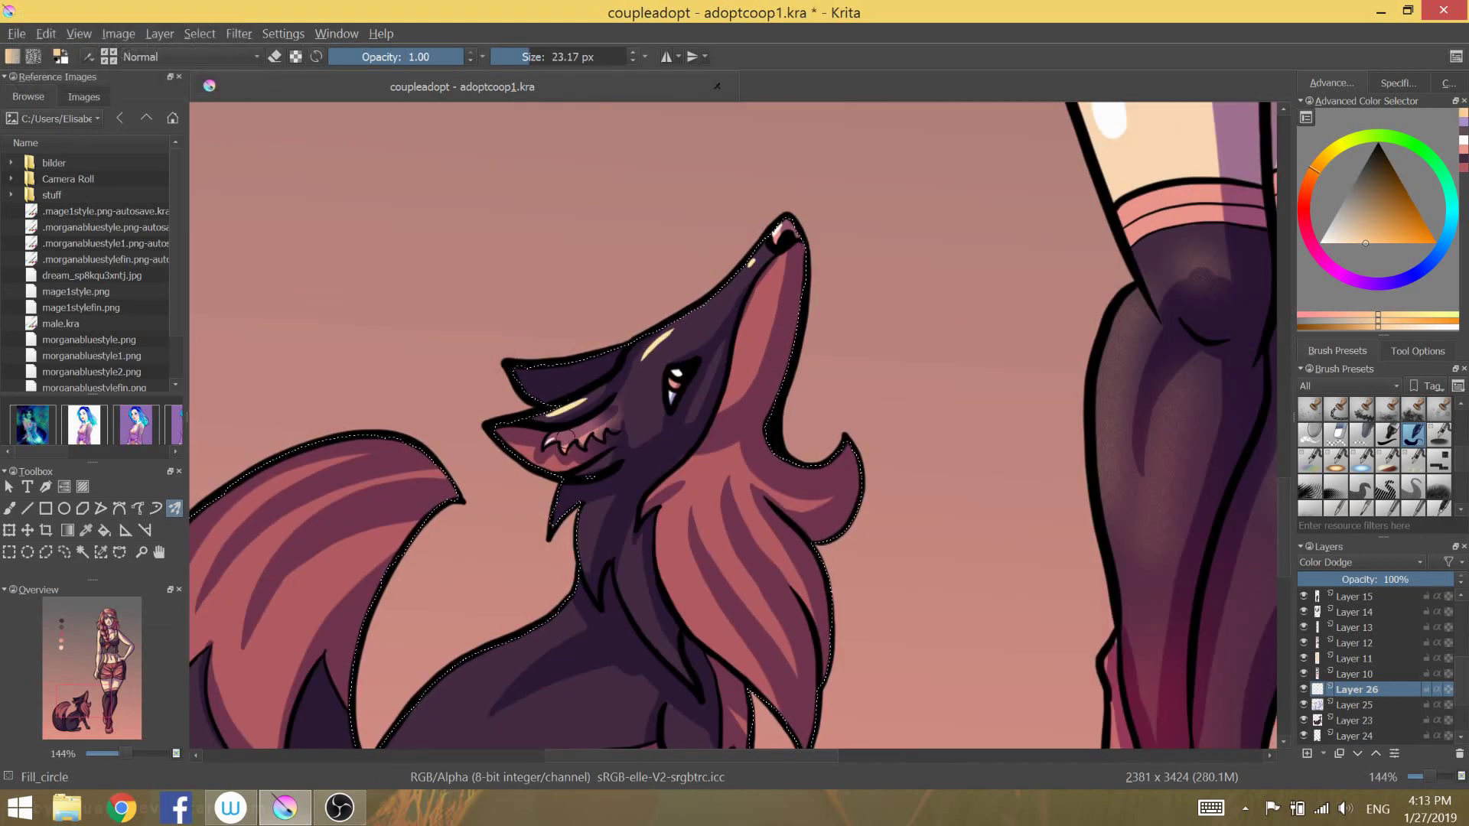
pyautogui.hotkey('ctrl', 'z')
pyautogui.moveTo(578, 543); pyautogui.dragTo(642, 612)
pyautogui.moveTo(765, 274); pyautogui.dragTo(773, 299)
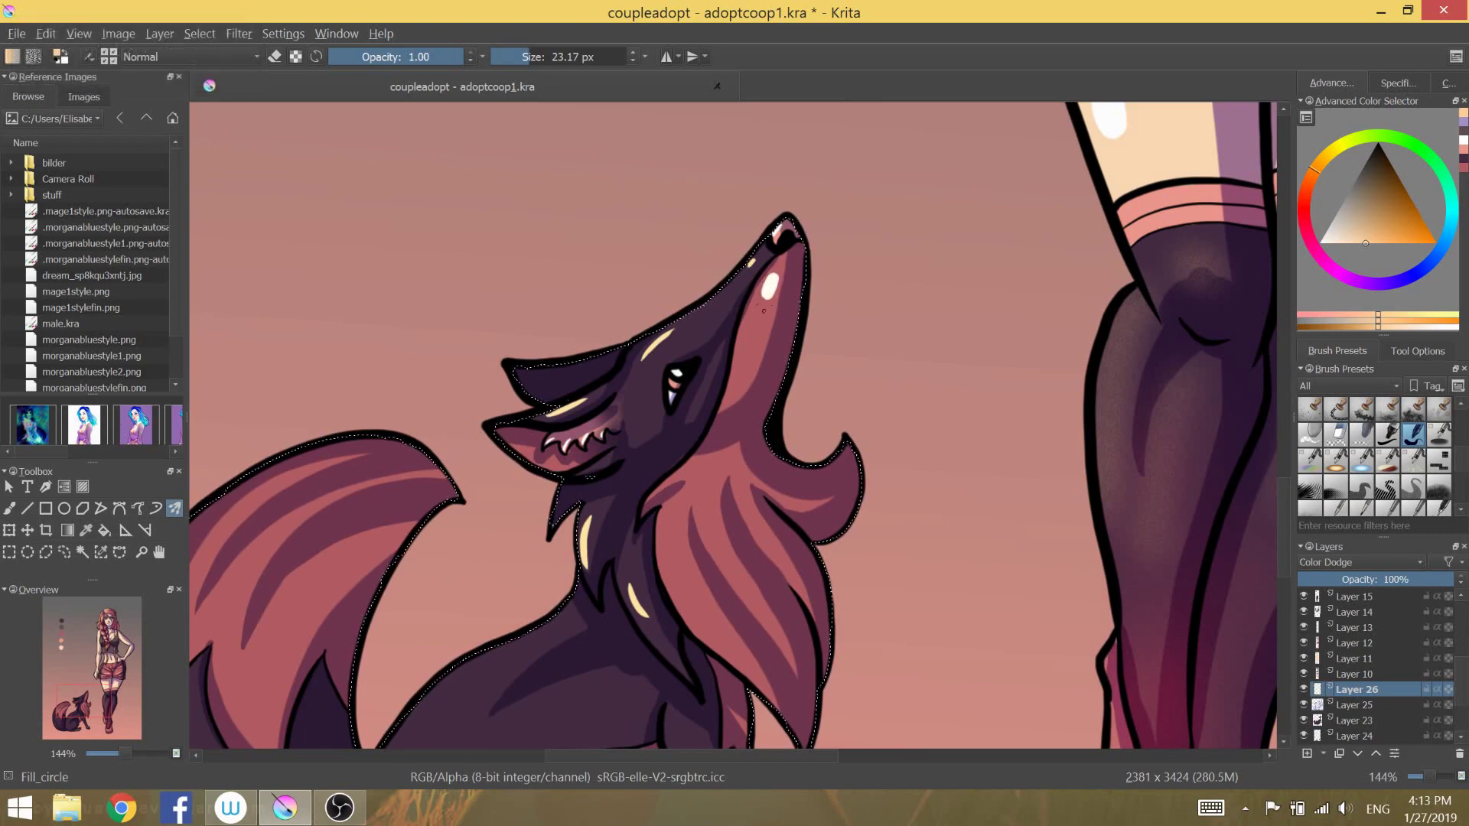
pyautogui.moveTo(841, 502); pyautogui.dragTo(767, 373)
pyautogui.moveTo(613, 429); pyautogui.dragTo(647, 501)
pyautogui.moveTo(681, 436); pyautogui.dragTo(658, 474)
pyautogui.moveTo(540, 746); pyautogui.dragTo(576, 602)
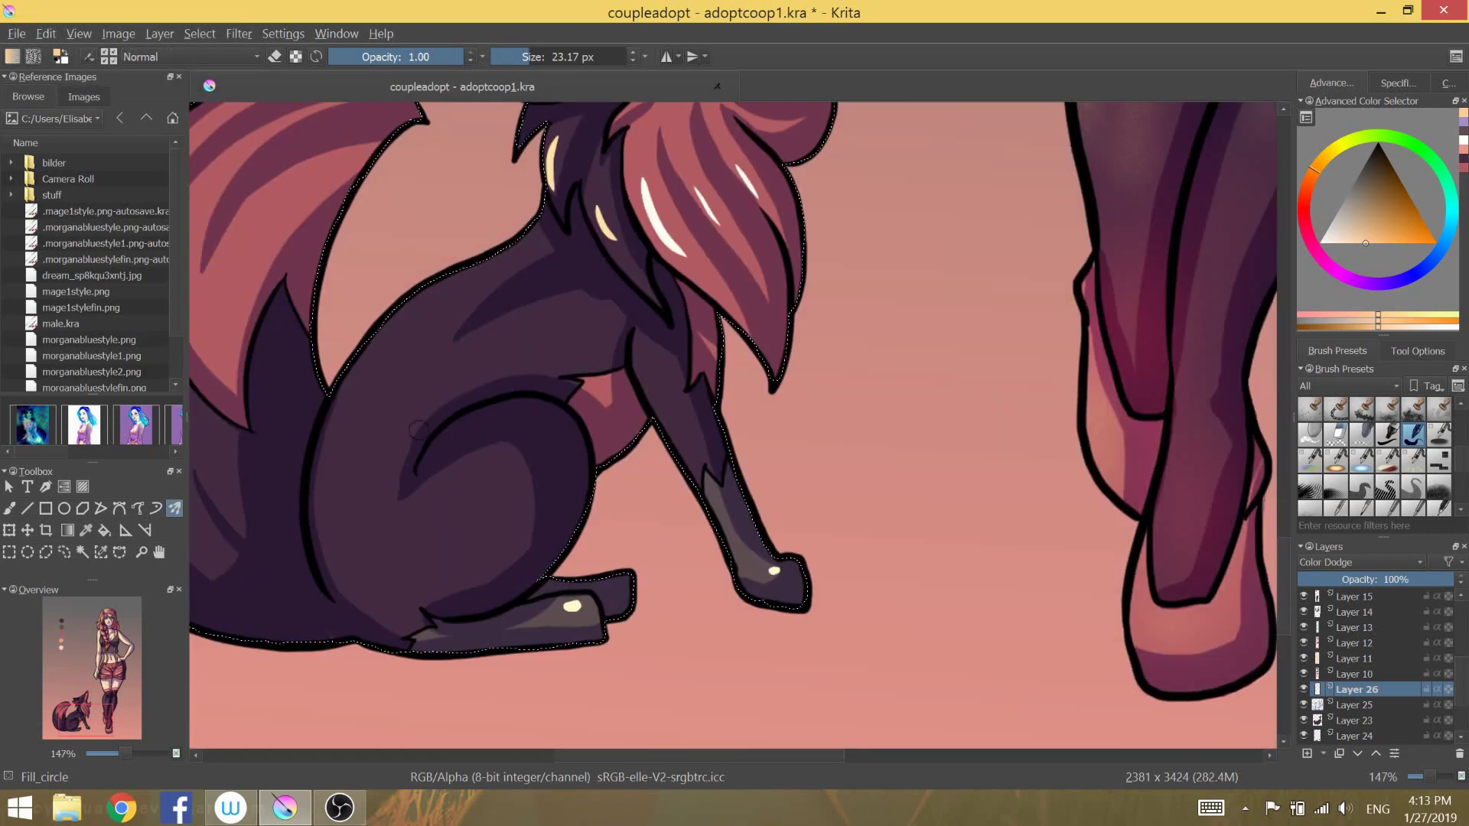
# - Smear broad cream highlights across the tail with the bristle smear brush
pyautogui.scroll(-4, 715, 259)
pyautogui.scroll(1, 414, 466)
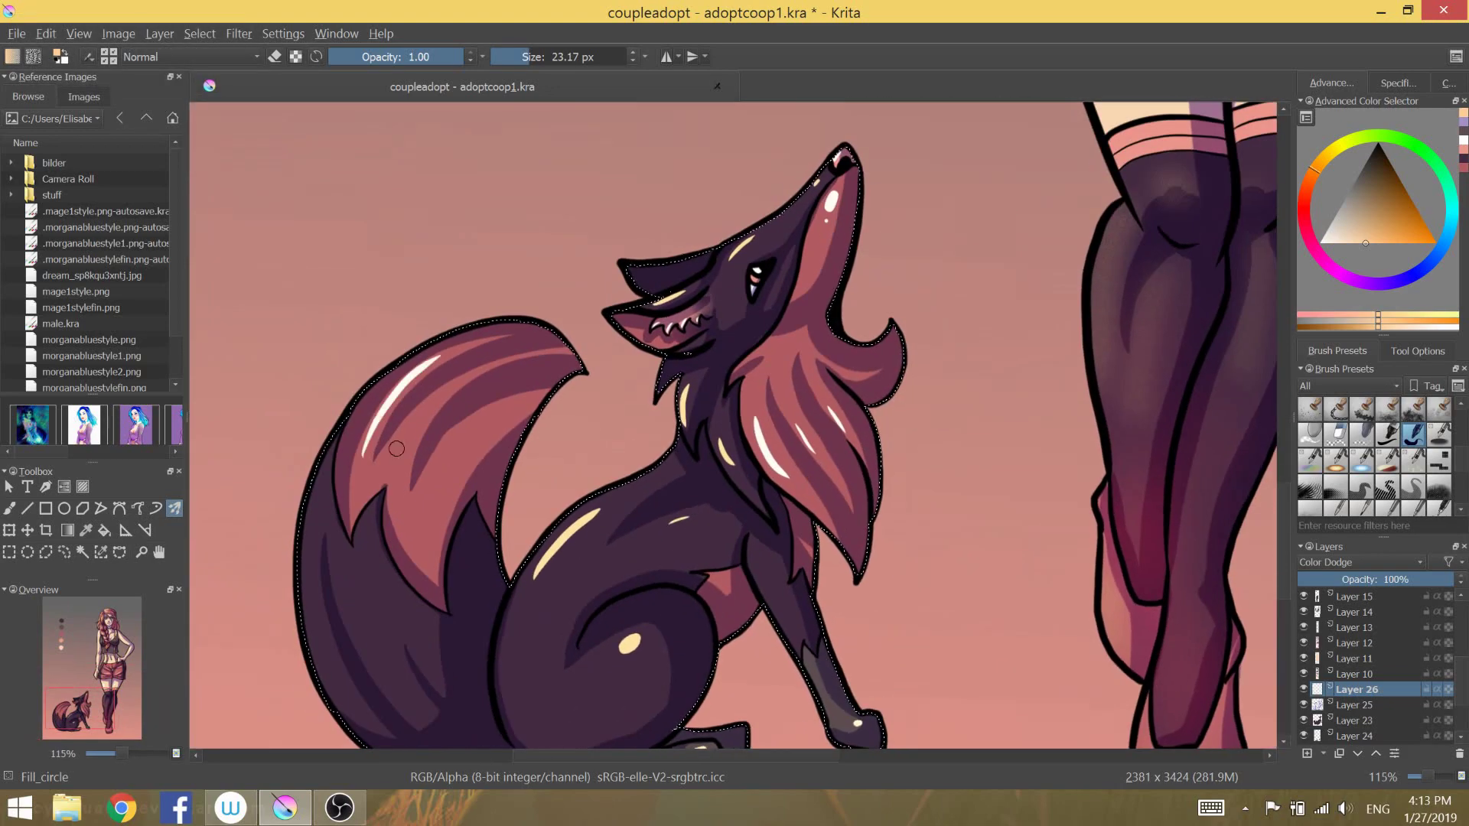
pyautogui.scroll(2, 414, 465)
pyautogui.press('/')
pyautogui.scroll(3, 562, 268)
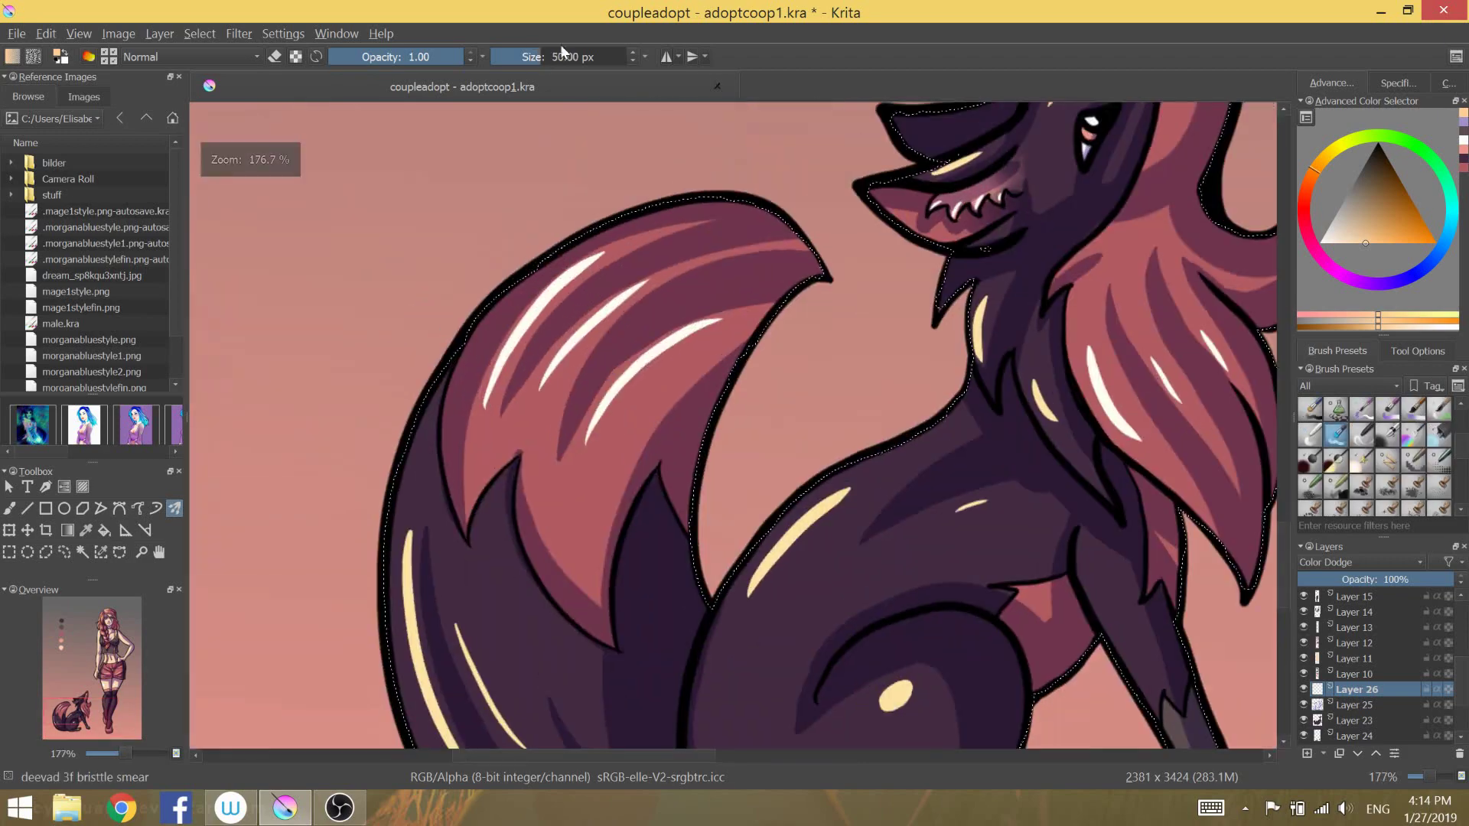
pyautogui.moveTo(609, 249)
pyautogui.mouseDown()
pyautogui.moveTo(528, 326)
pyautogui.moveTo(482, 413)
pyautogui.mouseUp()
pyautogui.moveTo(643, 283)
pyautogui.mouseDown()
pyautogui.moveTo(574, 339)
pyautogui.moveTo(673, 322)
pyautogui.mouseUp()
pyautogui.scroll(-3, 612, 345)
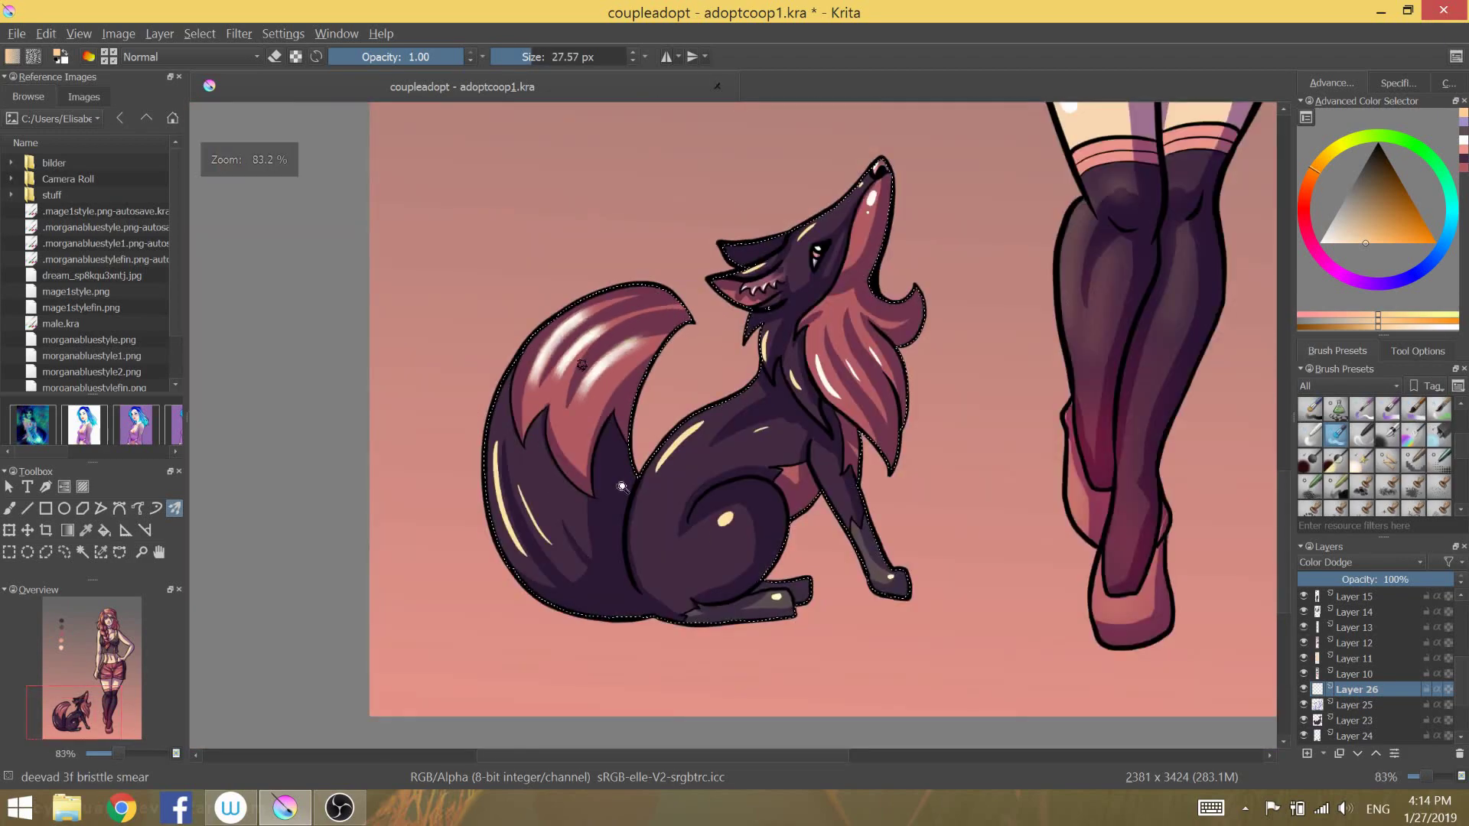
pyautogui.scroll(1, 535, 344)
pyautogui.moveTo(551, 237); pyautogui.dragTo(428, 337)
pyautogui.moveTo(612, 260)
pyautogui.mouseDown()
pyautogui.moveTo(478, 442)
pyautogui.moveTo(387, 628)
pyautogui.mouseUp()
# - Smear highlights onto the lower tail, haunch, body, paw and mane
pyautogui.moveTo(417, 460); pyautogui.dragTo(398, 639)
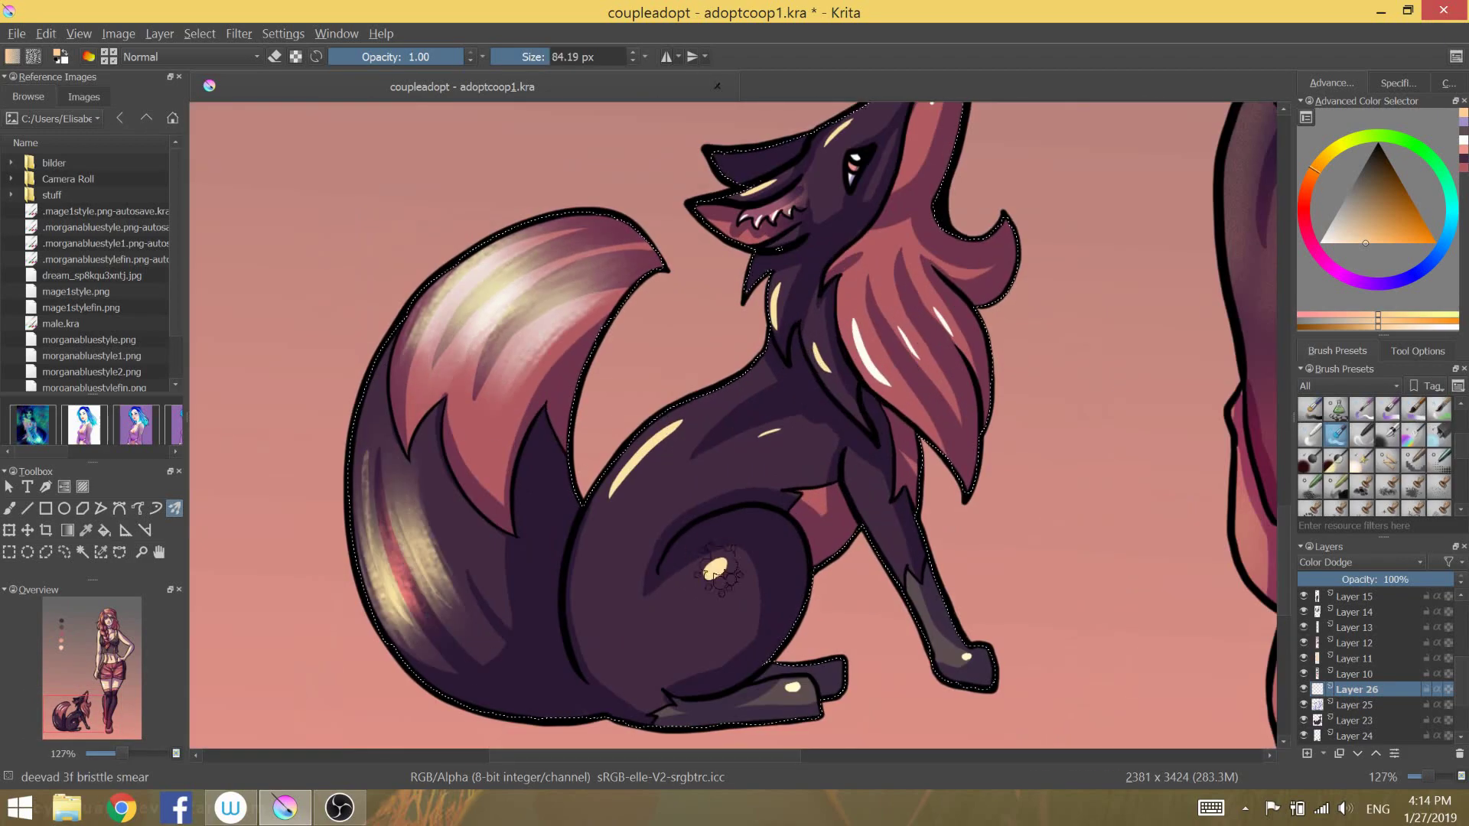
pyautogui.moveTo(749, 543); pyautogui.dragTo(662, 616)
pyautogui.moveTo(704, 406); pyautogui.dragTo(612, 497)
pyautogui.moveTo(765, 666); pyautogui.dragTo(811, 704)
pyautogui.moveTo(796, 260); pyautogui.dragTo(827, 367)
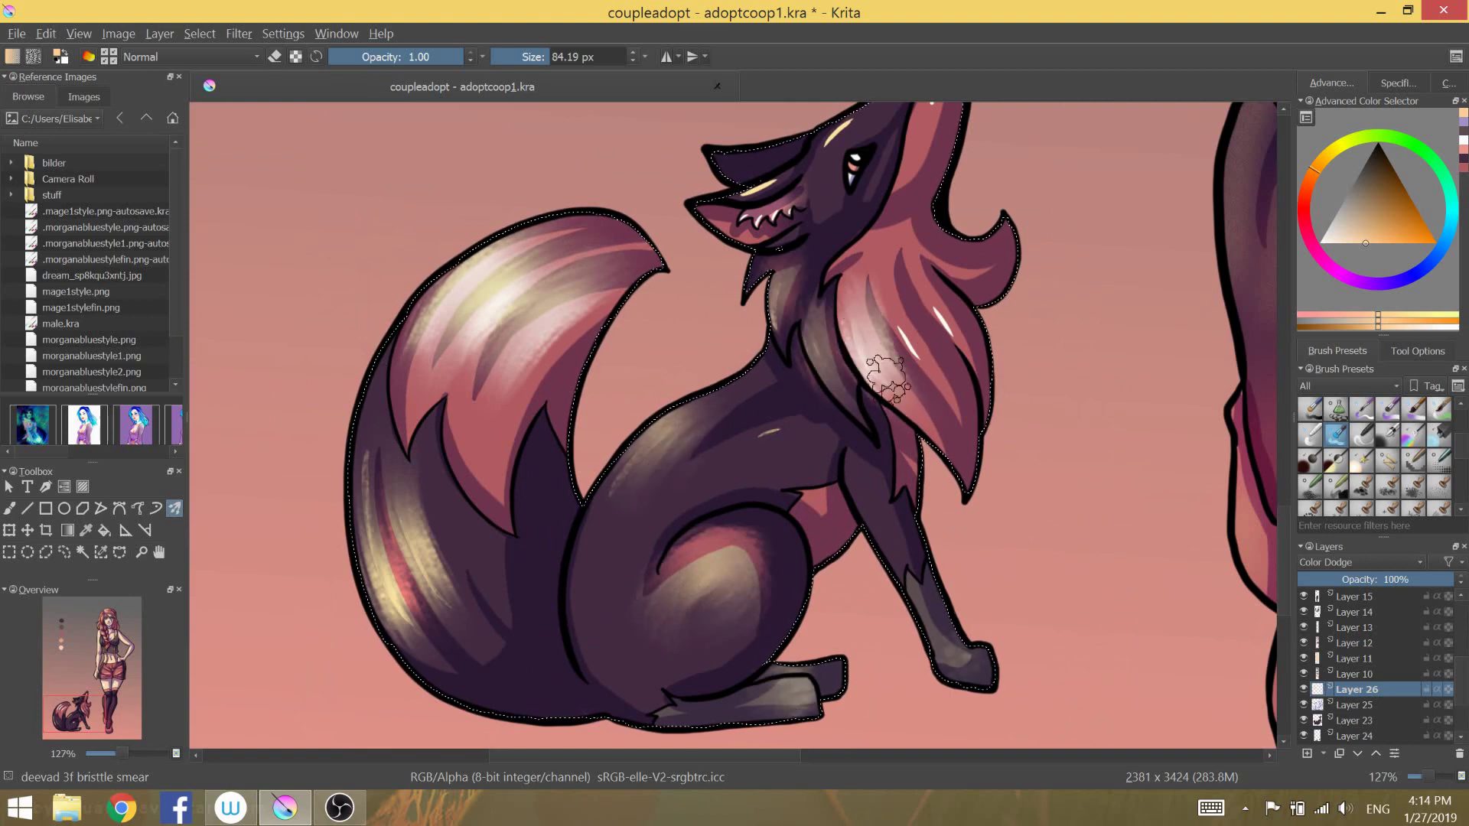
pyautogui.moveTo(880, 290); pyautogui.dragTo(956, 398)
pyautogui.scroll(-1, 842, 344)
pyautogui.moveTo(734, 260); pyautogui.dragTo(687, 258)
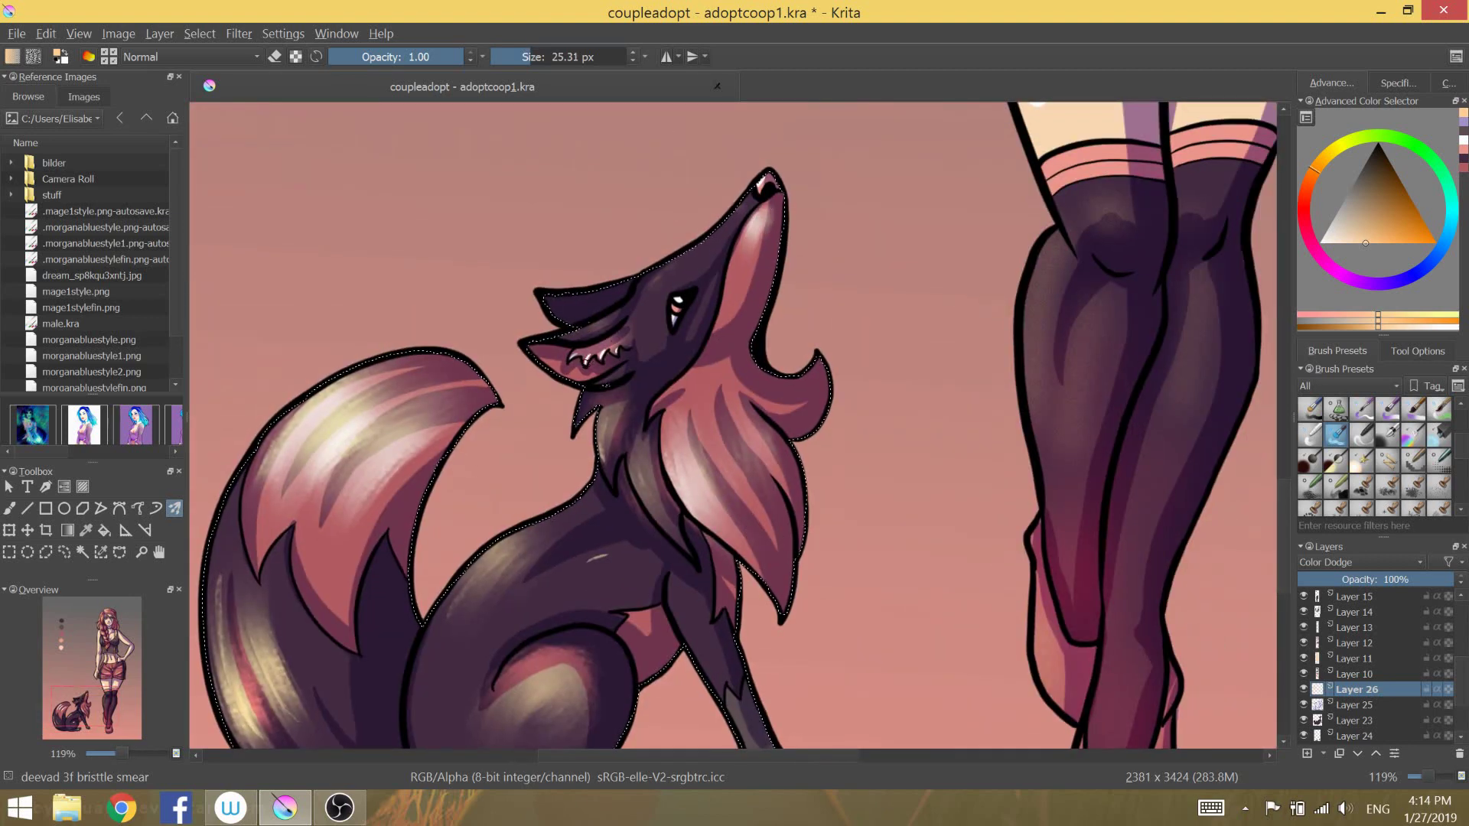
# - Switch the smeared highlight layer to Lighten blend mode at lower opacity
pyautogui.click(1362, 562)
pyautogui.click(1349, 593)
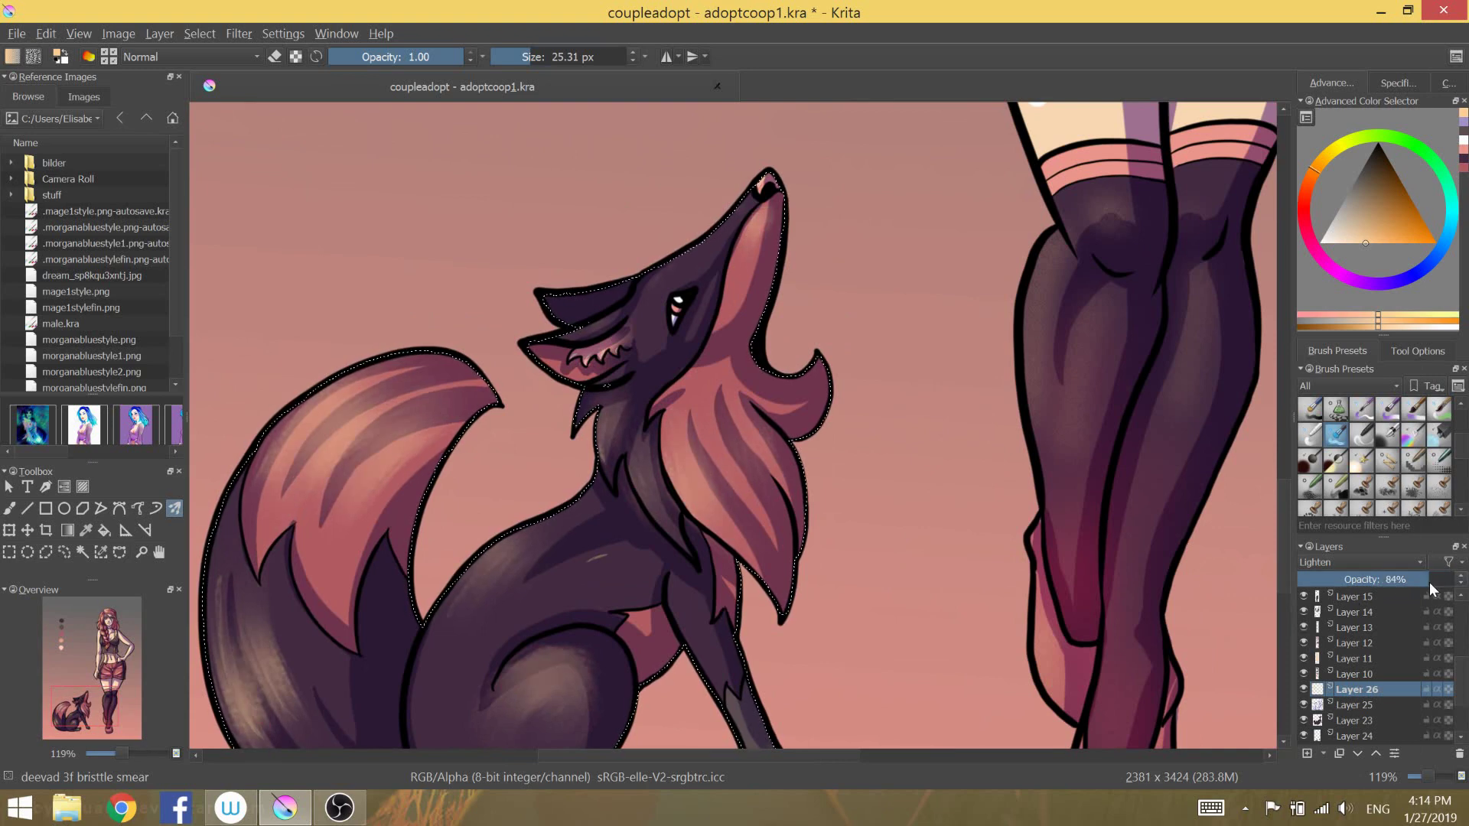
pyautogui.moveTo(1385, 579); pyautogui.dragTo(1397, 585)
pyautogui.press('/')
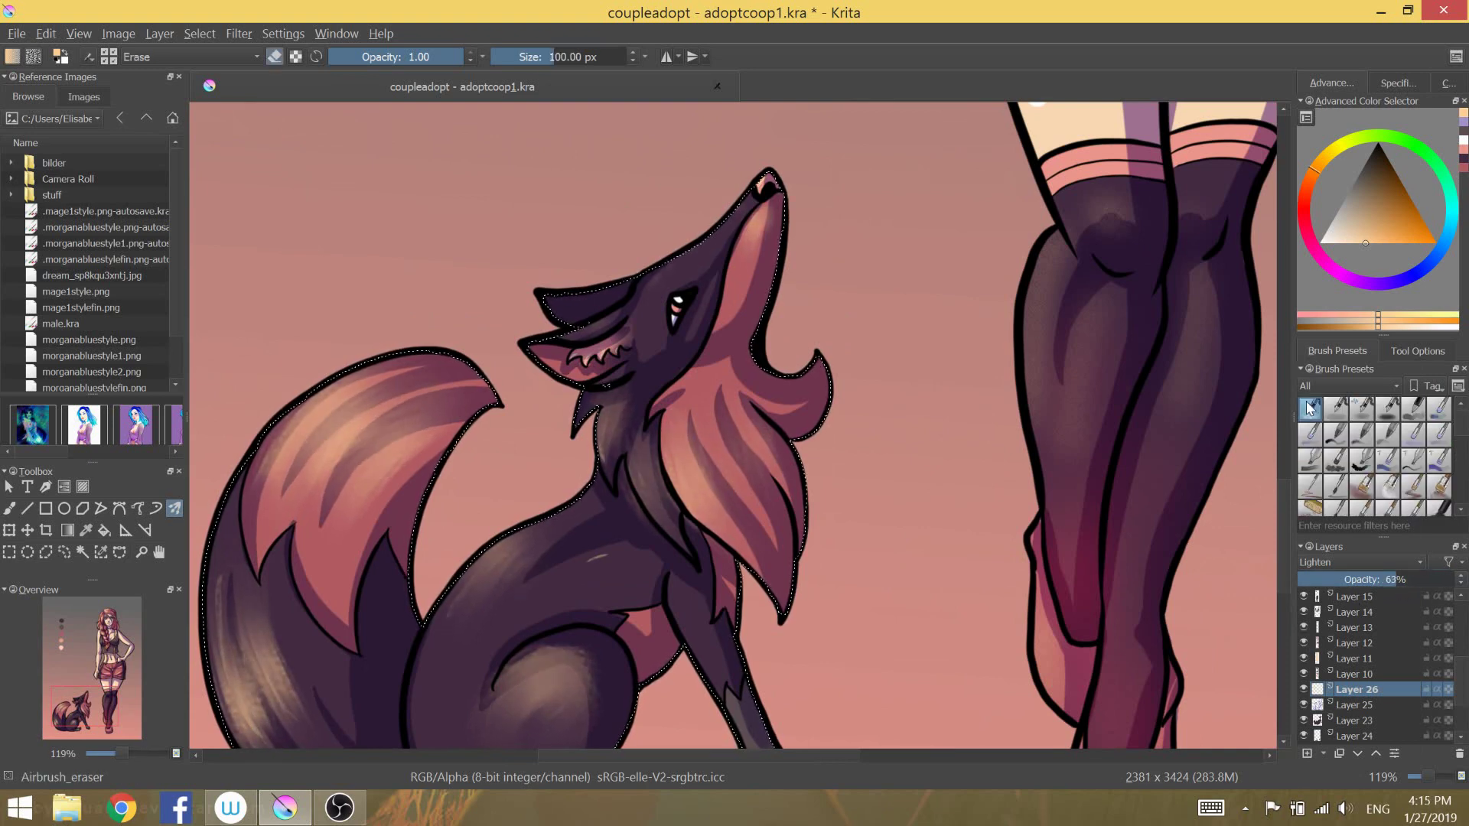
pyautogui.scroll(-1, 654, 424)
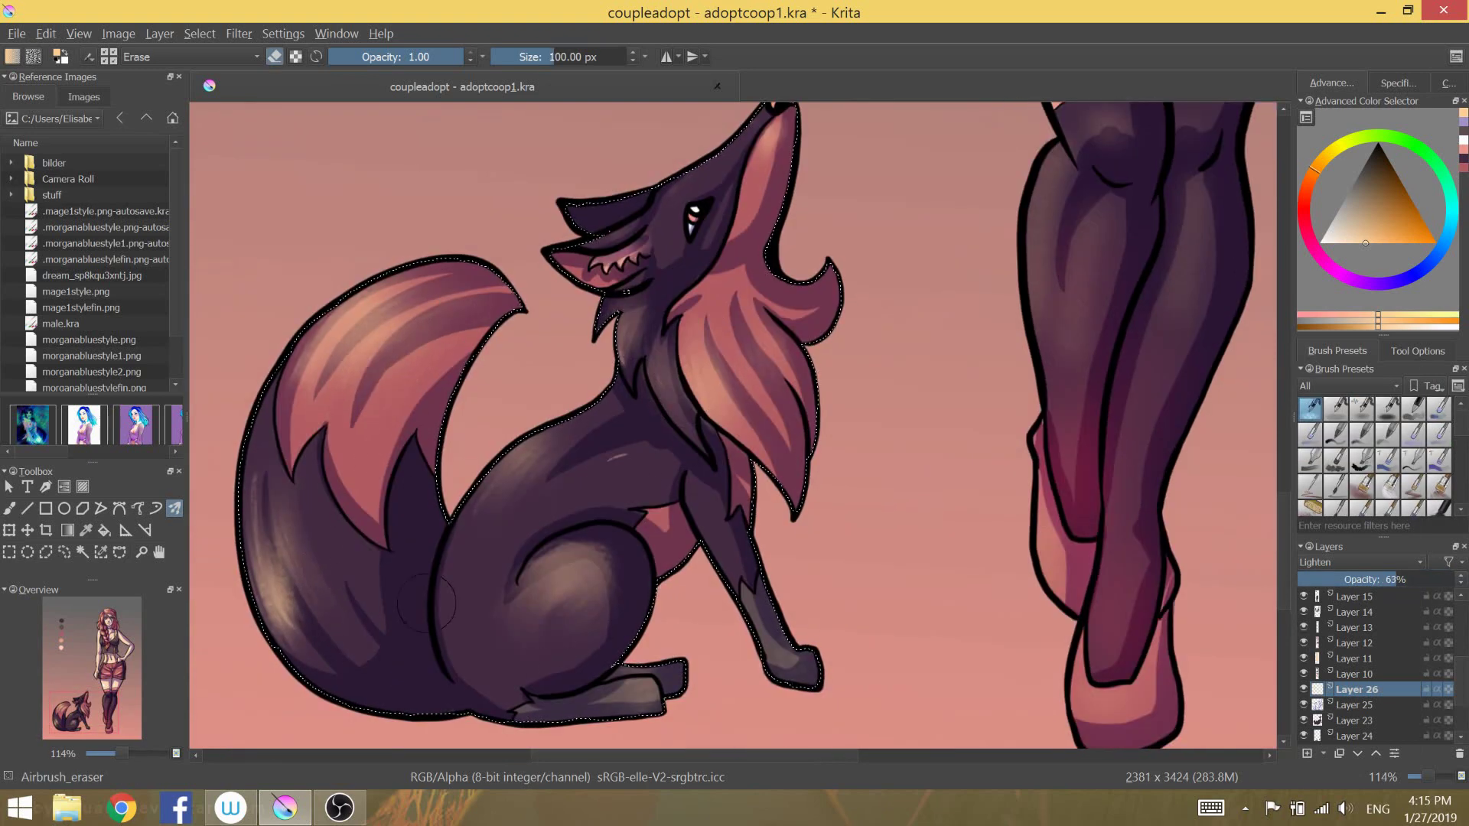
pyautogui.scroll(-1, 428, 336)
# - Set the new highlight layer to Color Dodge with the round fill brush
pyautogui.click(1361, 562)
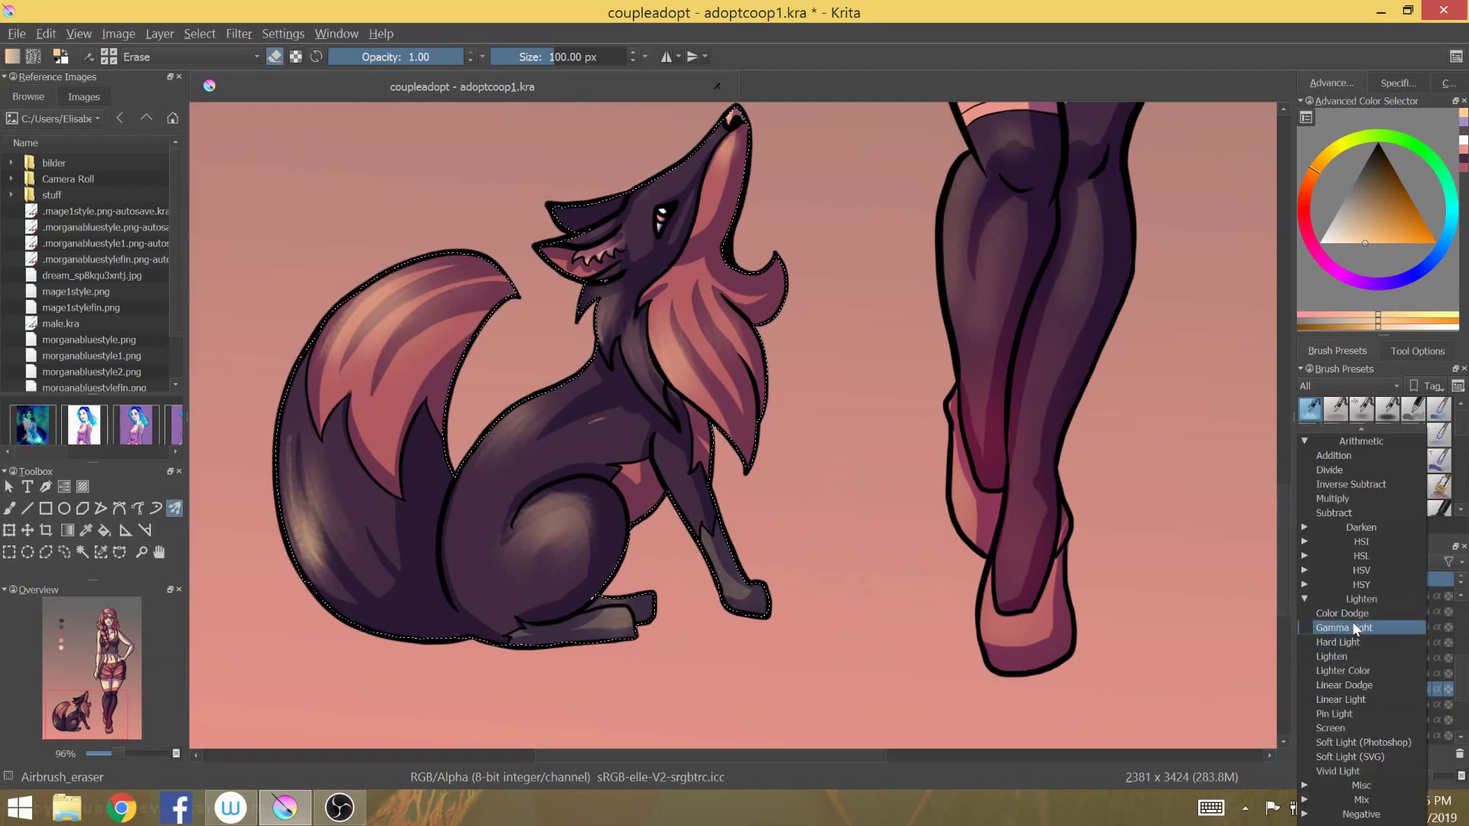
pyautogui.click(1362, 635)
pyautogui.press('/')
pyautogui.scroll(3, 688, 306)
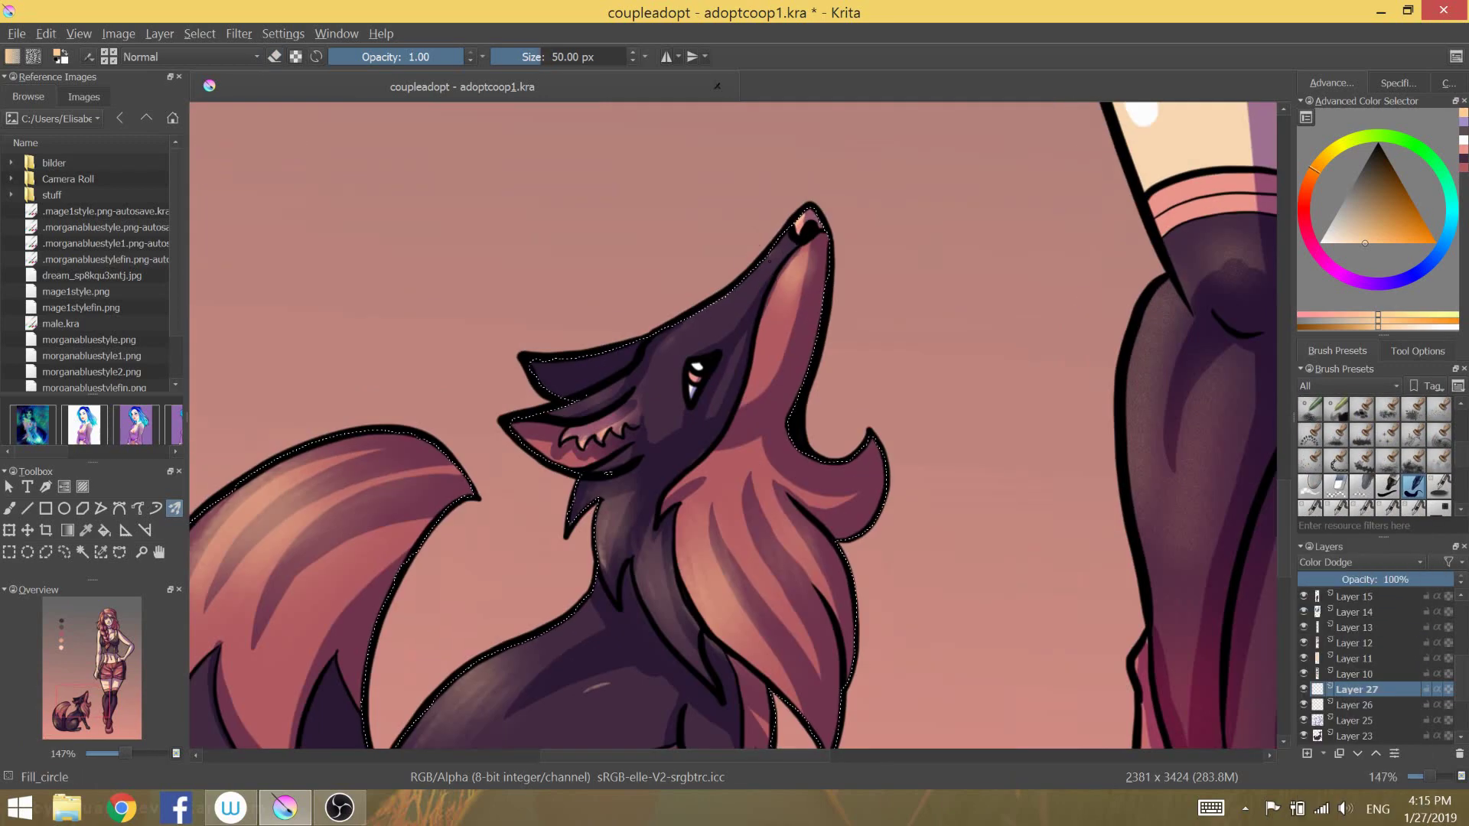
pyautogui.hotkey('ctrl', 'z')
pyautogui.scroll(-3, 766, 291)
# - Paint crisp white dodge highlights on the fox's tail, snout, chest and body
pyautogui.moveTo(509, 309); pyautogui.dragTo(473, 335)
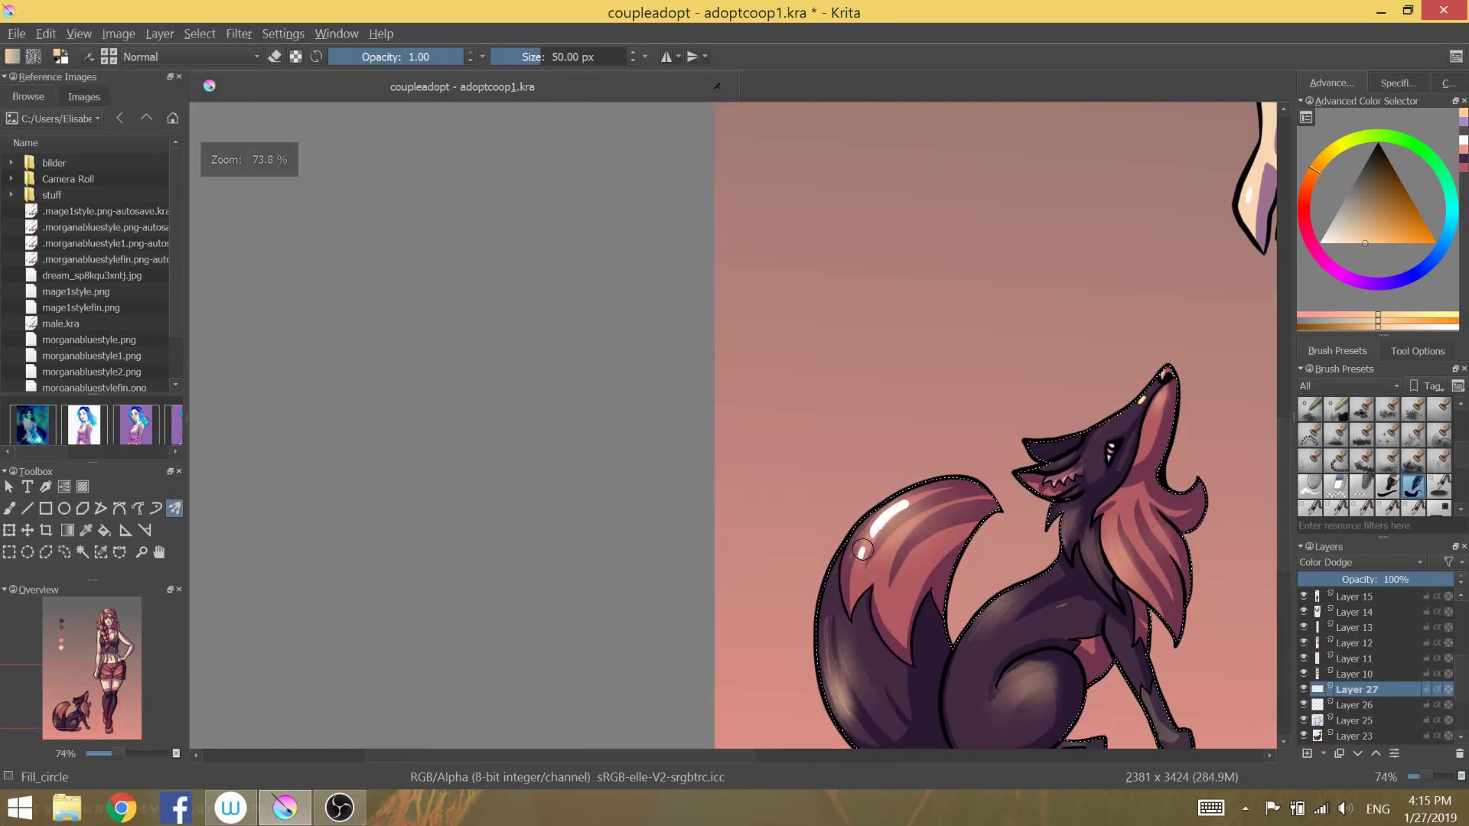
pyautogui.scroll(-3, 421, 368)
pyautogui.scroll(3, 369, 409)
pyautogui.hotkey('ctrl', 'z')
pyautogui.moveTo(376, 391); pyautogui.dragTo(423, 346)
pyautogui.moveTo(749, 200); pyautogui.dragTo(738, 212)
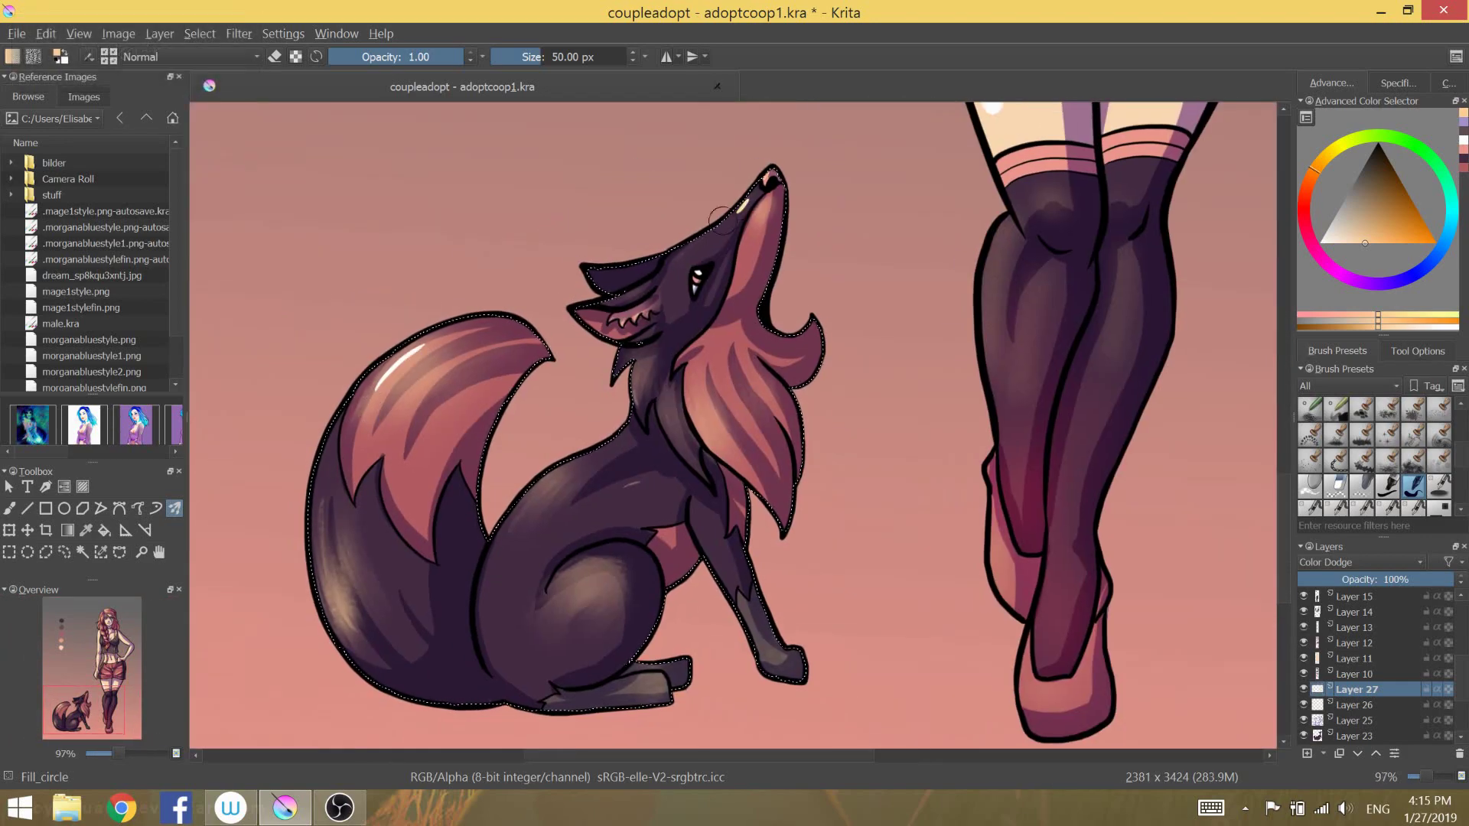
pyautogui.moveTo(642, 365); pyautogui.dragTo(647, 394)
pyautogui.scroll(-3, 647, 394)
pyautogui.scroll(4, 646, 395)
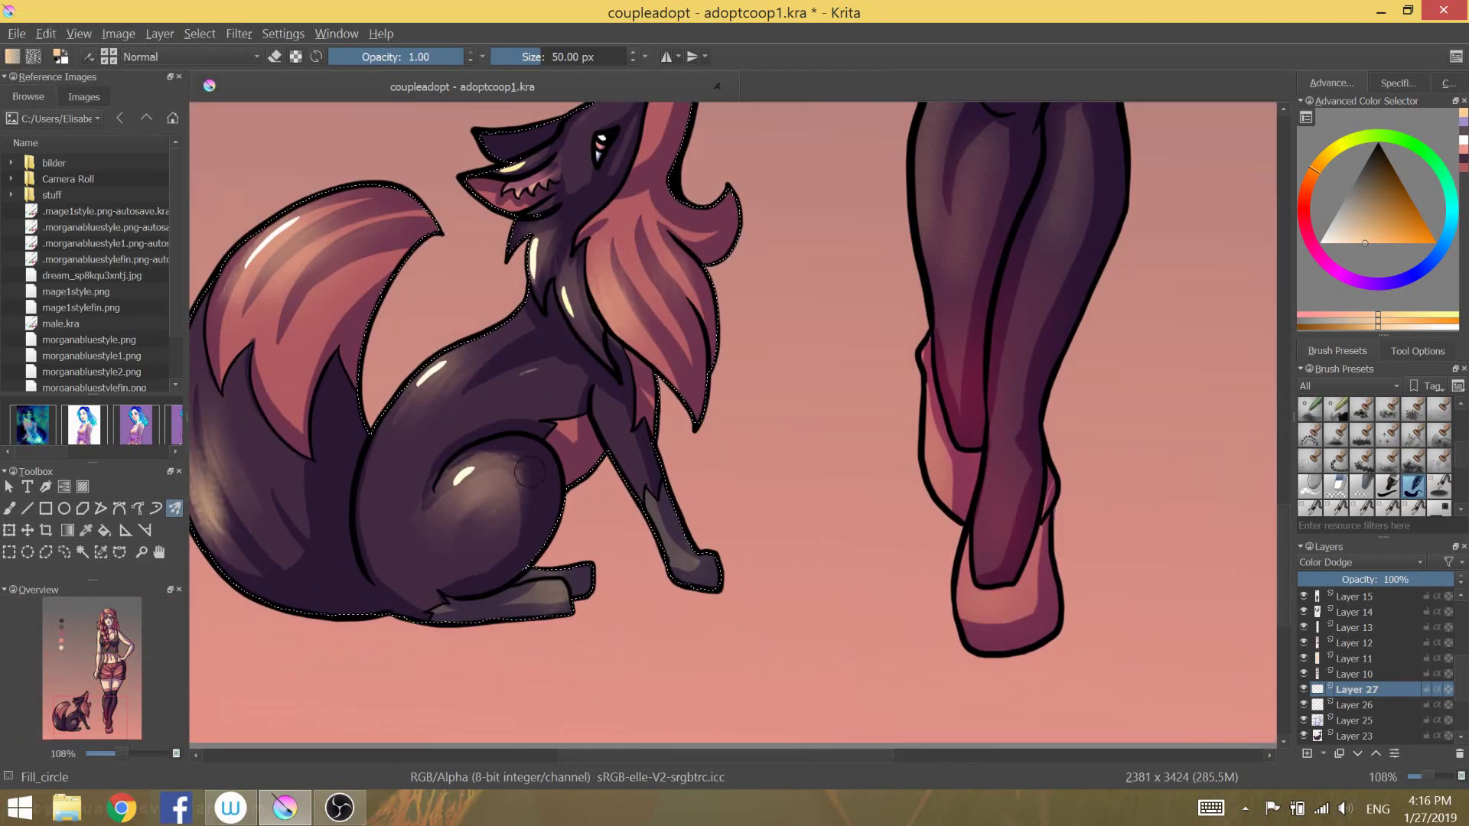
pyautogui.scroll(-2, 647, 394)
pyautogui.scroll(5, 1458, 450)
pyautogui.click(1361, 409)
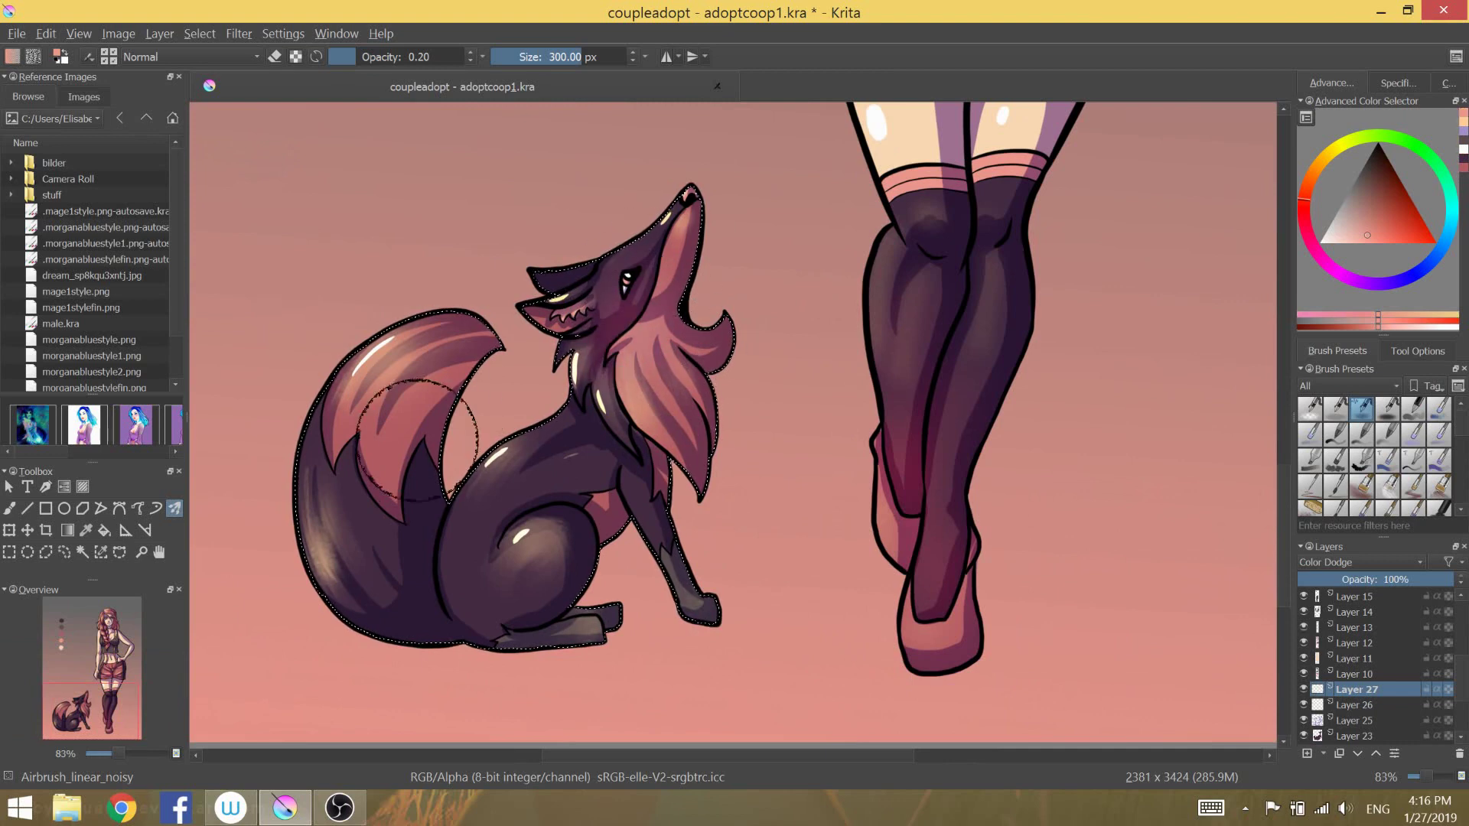
# - Undo the stray airbrush stroke, zoom out to the whole picture, and select Layer 10
pyautogui.scroll(-1, 502, 600)
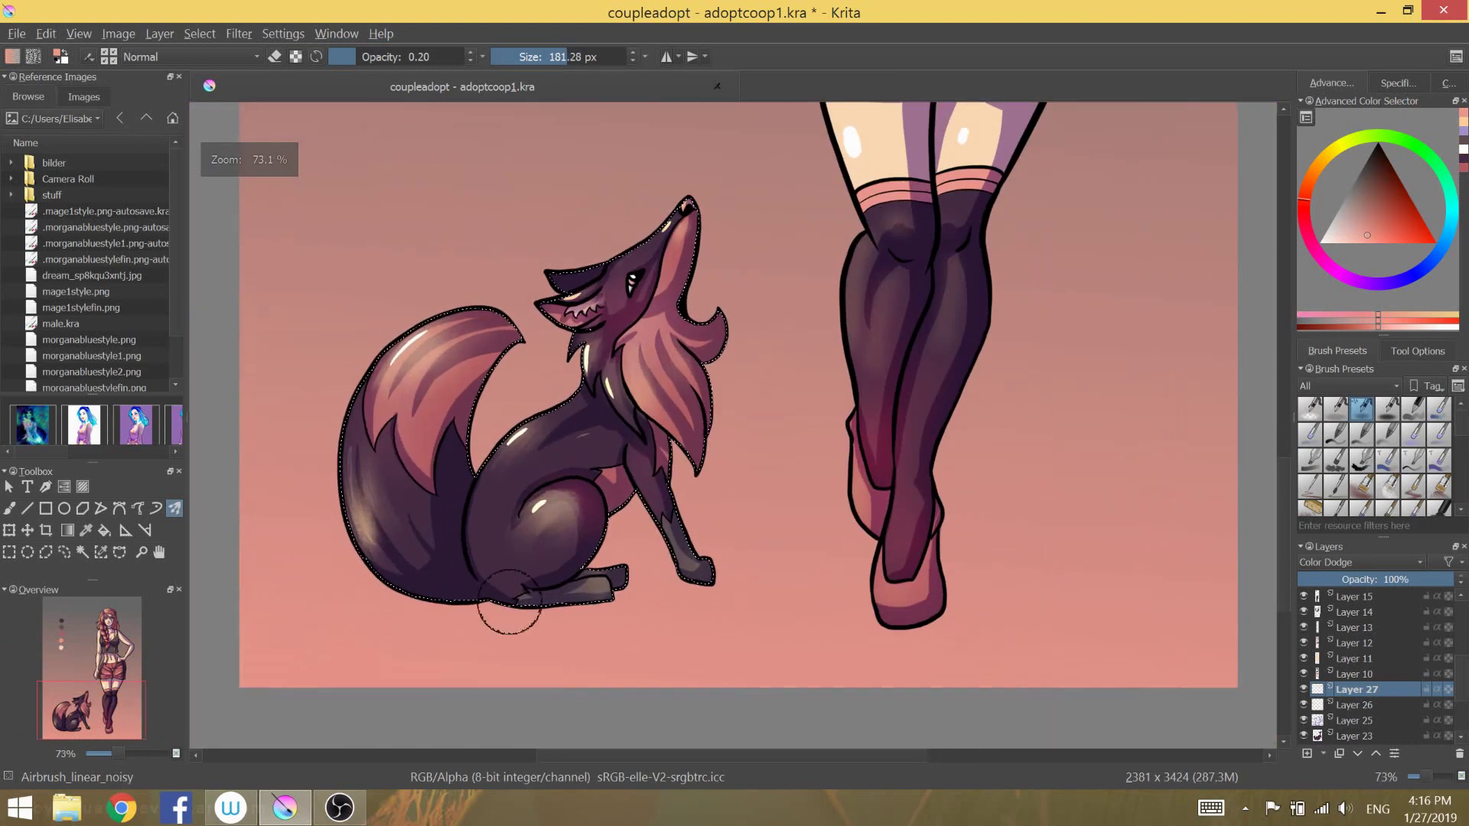
pyautogui.hotkey('ctrl', 'z')
pyautogui.scroll(-5, 887, 266)
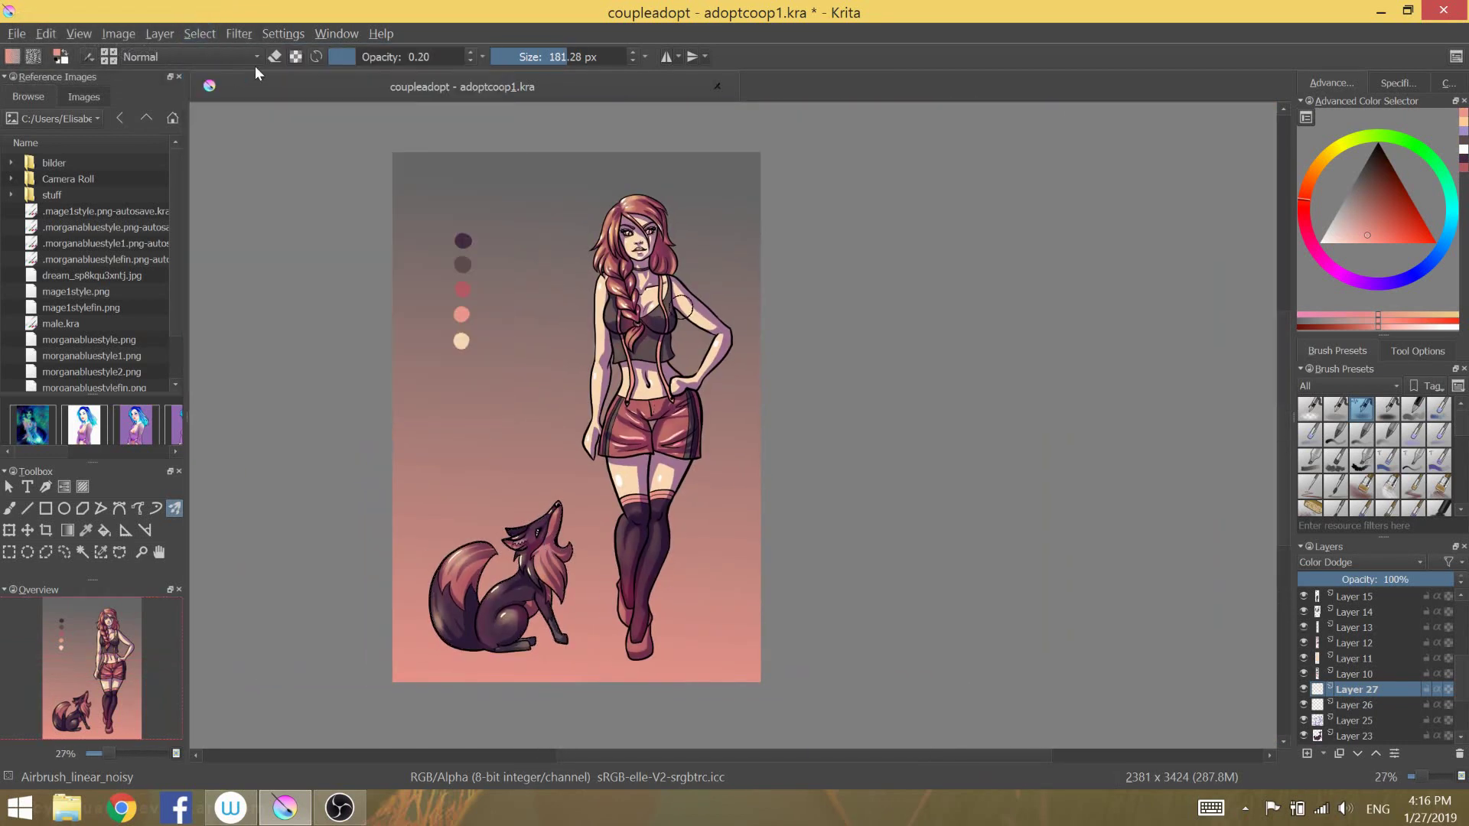
pyautogui.scroll(-1, 1362, 674)
pyautogui.click(1316, 643)
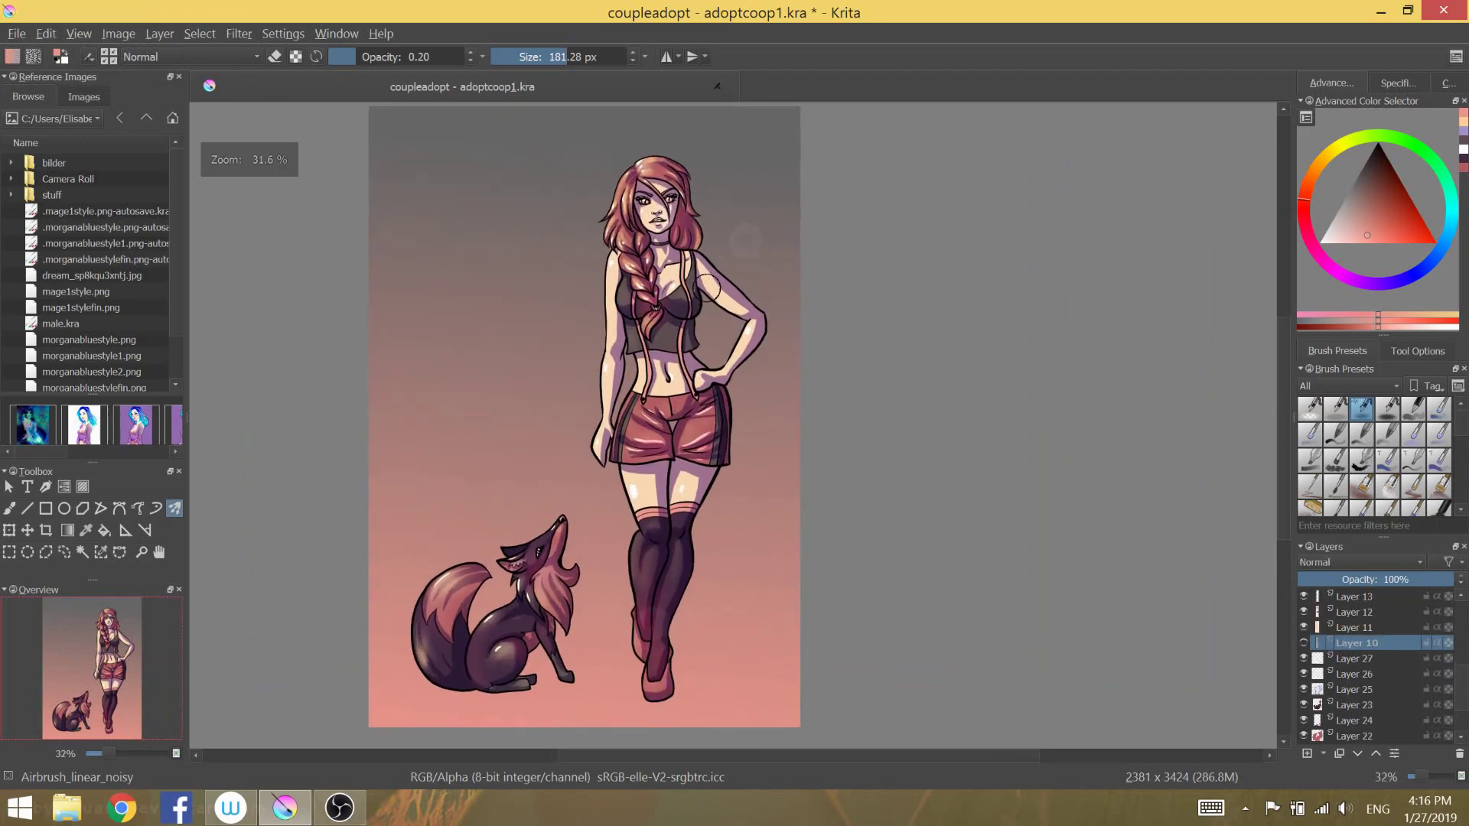